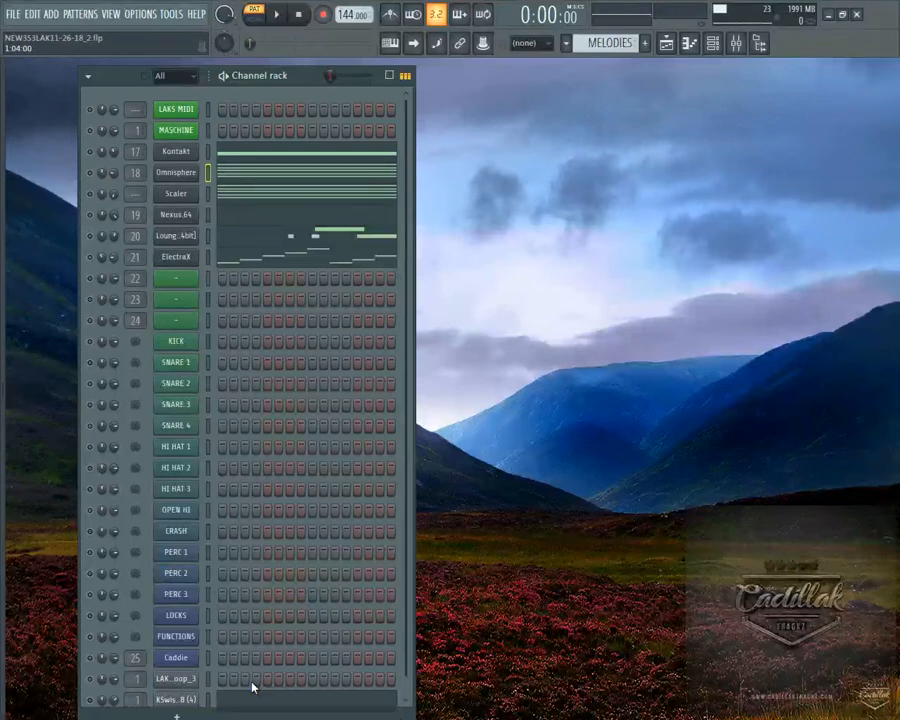
# - Move the Channel rack toward the middle of the workspace and save the project
pyautogui.moveTo(306, 87); pyautogui.dragTo(514, 94)
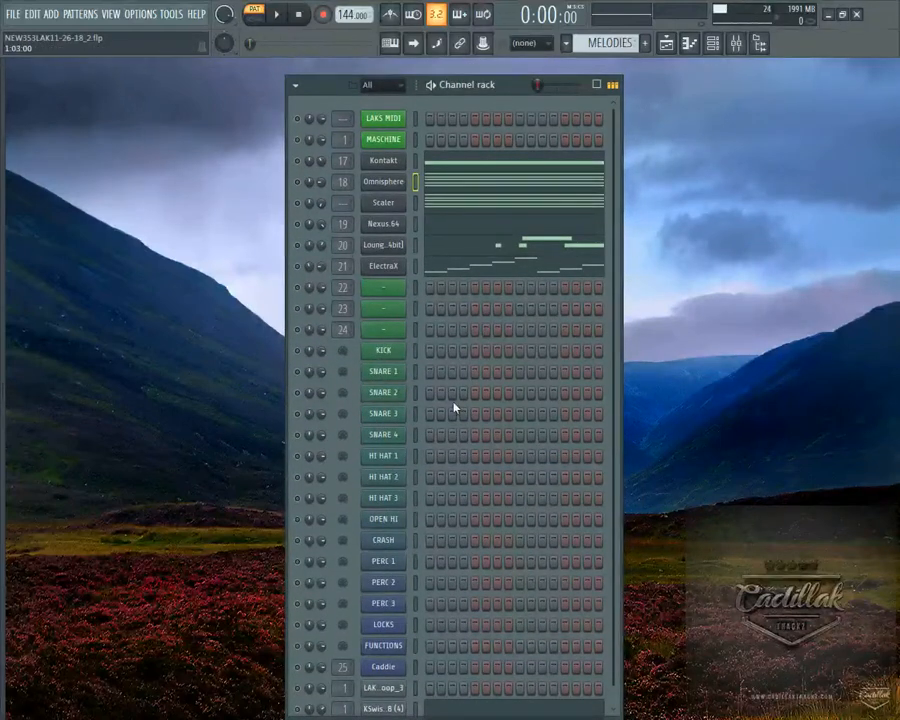
pyautogui.scroll(-1, 600, 385)
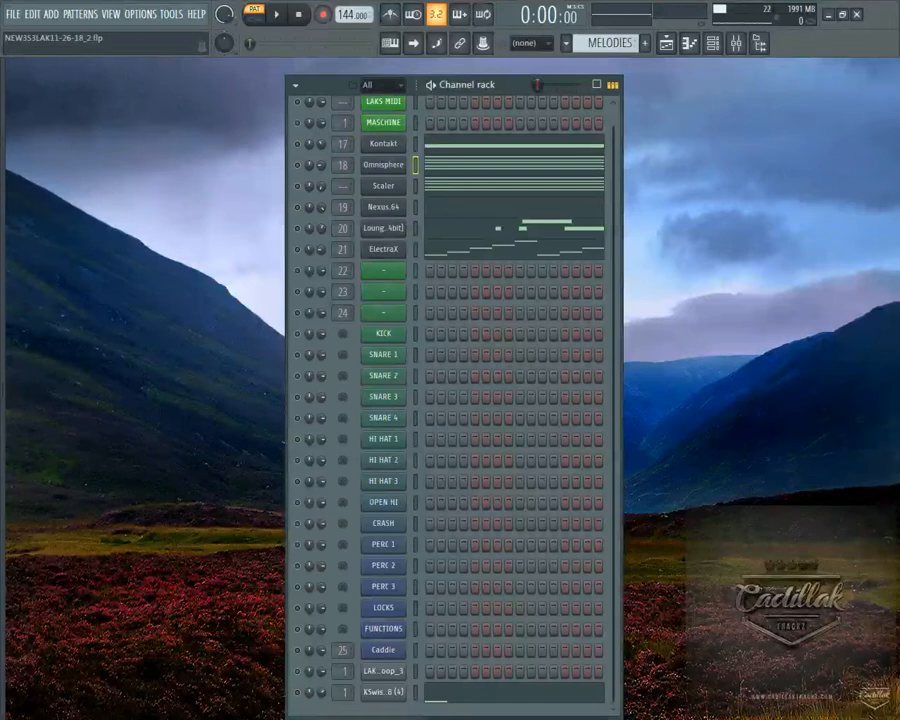
pyautogui.moveTo(330, 88)
pyautogui.mouseDown()
pyautogui.moveTo(320, 78)
pyautogui.moveTo(320, 97)
pyautogui.mouseUp()
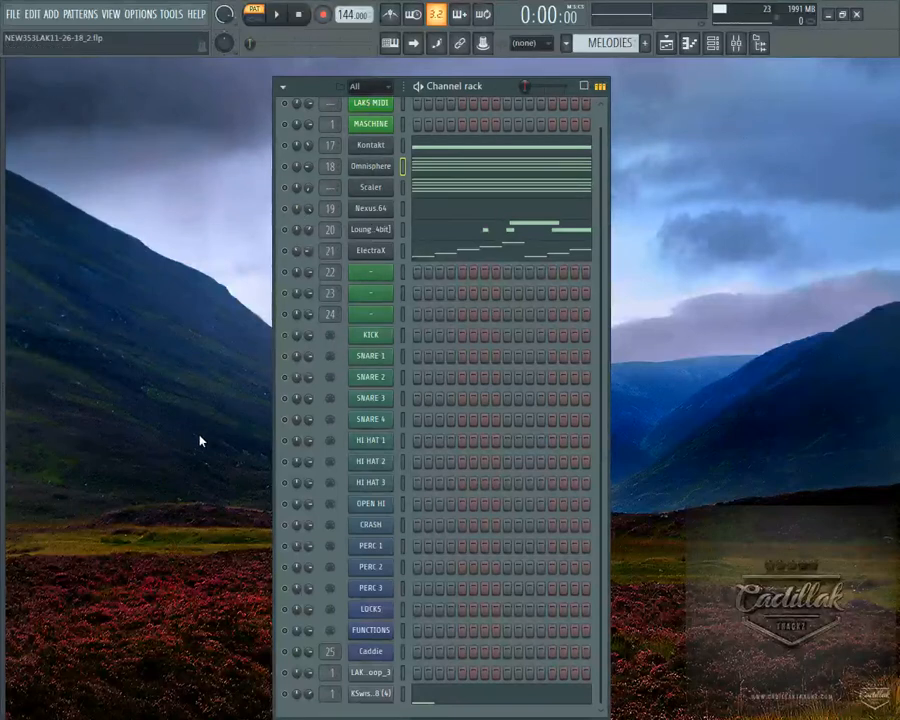
pyautogui.hotkey('ctrl', 's')
# - Toggle the mute state of the instrument channels from Kontakt through ElectraX
pyautogui.moveTo(288, 144); pyautogui.dragTo(289, 250)
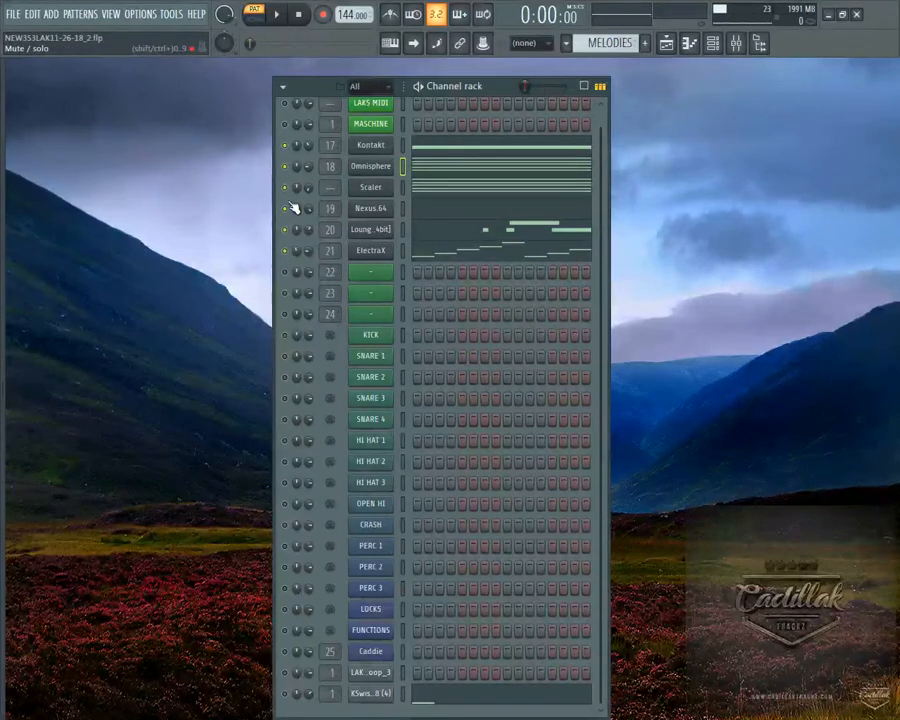
pyautogui.rightClick(286, 146)
pyautogui.click(292, 152)
pyautogui.click(286, 146)
pyautogui.scroll(1, 442, 390)
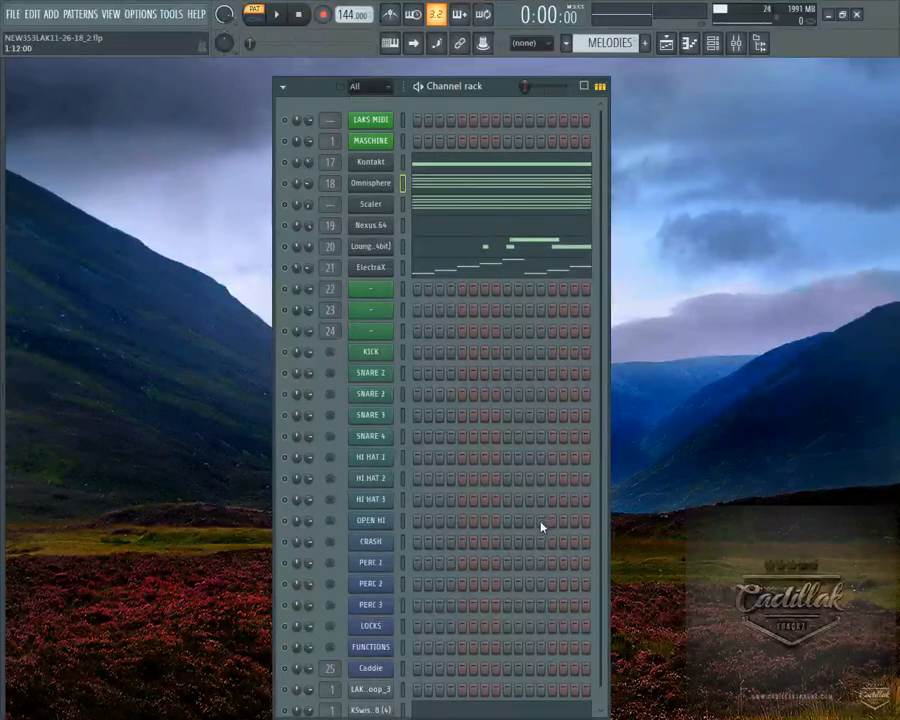
# - Place trial steps on the SNARE 1, HI HAT 3 and PERC 1 channels and erase them again
pyautogui.scroll(-1, 528, 383)
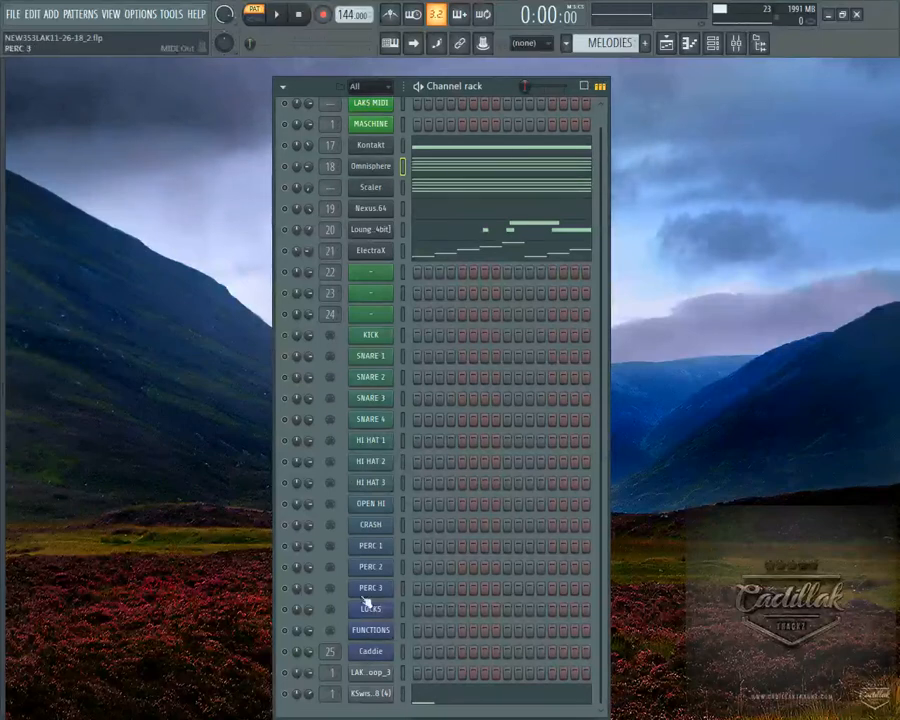
pyautogui.moveTo(440, 356)
pyautogui.mouseDown()
pyautogui.moveTo(447, 371)
pyautogui.moveTo(462, 360)
pyautogui.mouseUp()
pyautogui.moveTo(496, 482); pyautogui.dragTo(518, 483)
pyautogui.moveTo(518, 546); pyautogui.dragTo(484, 546)
pyautogui.moveTo(518, 482); pyautogui.dragTo(495, 484)
pyautogui.moveTo(463, 356); pyautogui.dragTo(453, 360)
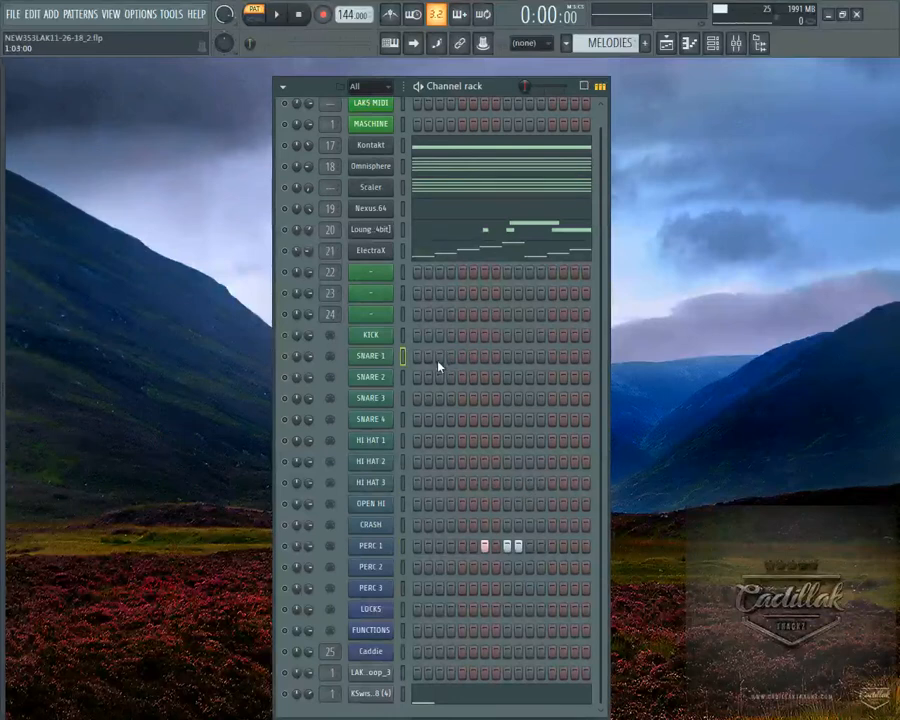
pyautogui.moveTo(520, 546); pyautogui.dragTo(482, 545)
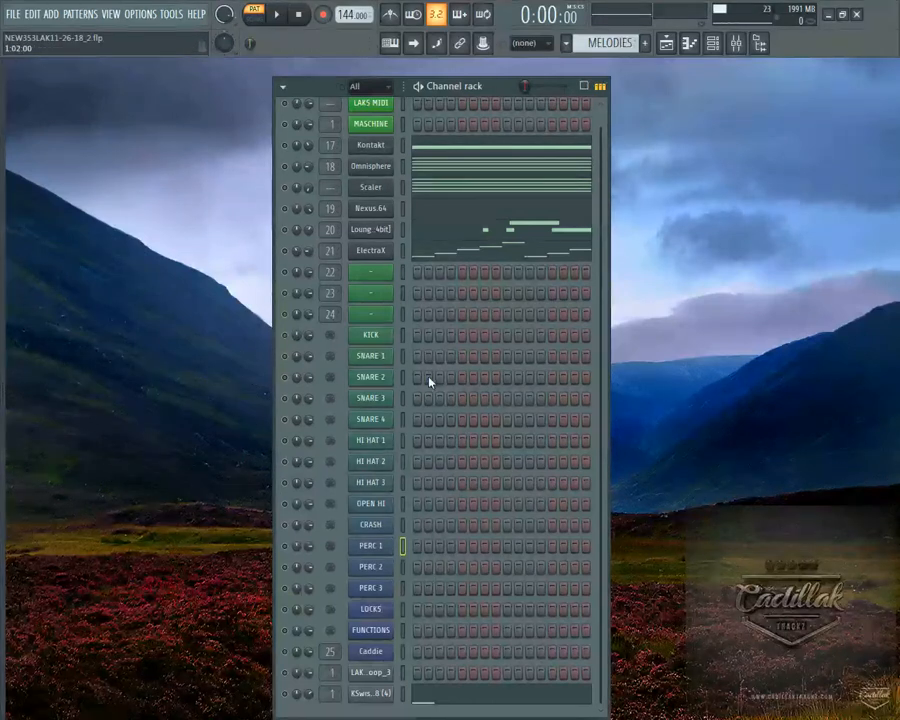
# - Select the MASCHINE, Kontakt and Omnisphere channels in turn
pyautogui.click(402, 124)
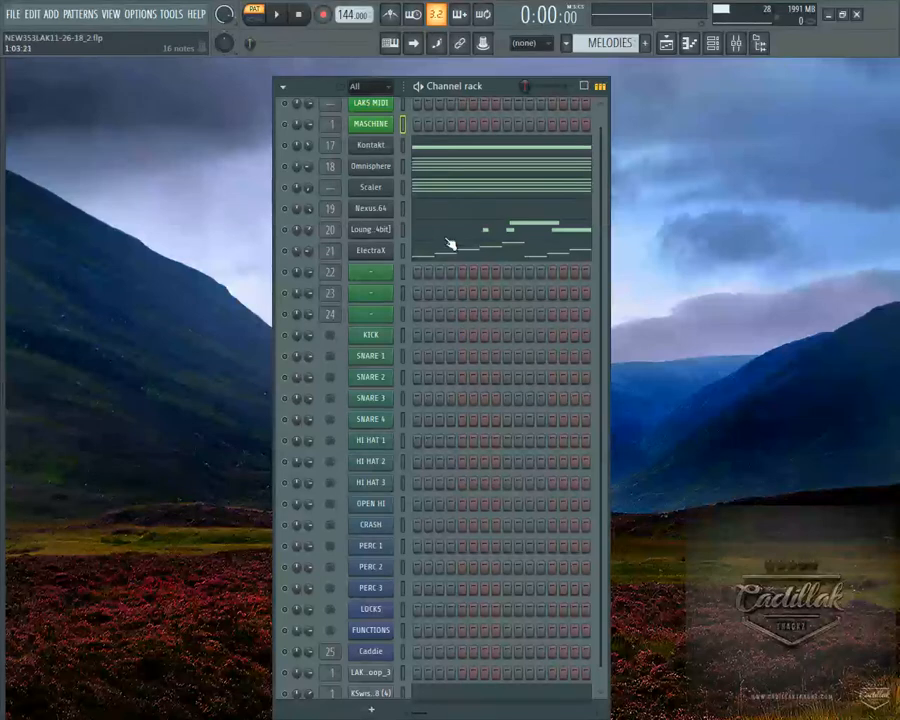
pyautogui.click(402, 126)
pyautogui.click(402, 166)
pyautogui.click(402, 145)
pyautogui.click(402, 166)
# - Open the MASCHINE plugin, bring its whole window into view to examine the drum pattern, and minimize it
pyautogui.click(377, 124)
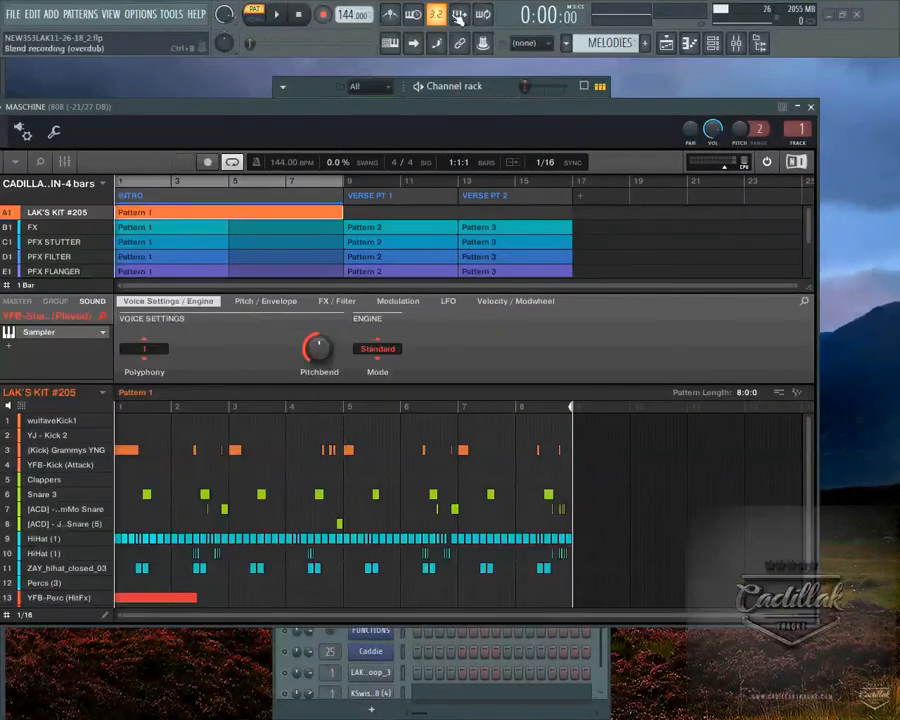
pyautogui.moveTo(380, 111); pyautogui.dragTo(418, 126)
pyautogui.moveTo(509, 89); pyautogui.dragTo(503, 78)
pyautogui.moveTo(509, 133); pyautogui.dragTo(531, 126)
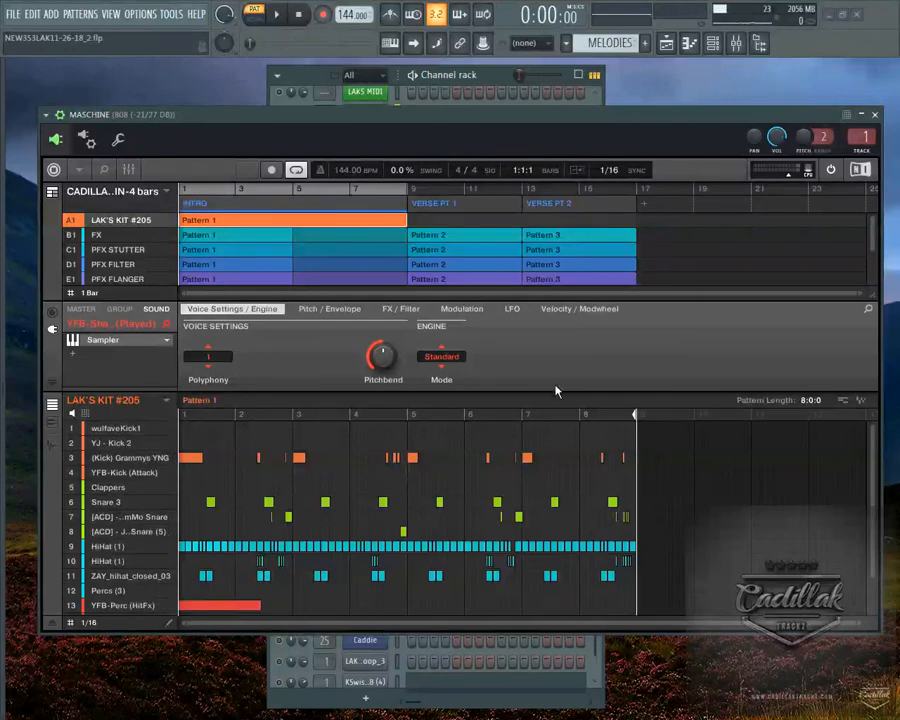
pyautogui.click(862, 116)
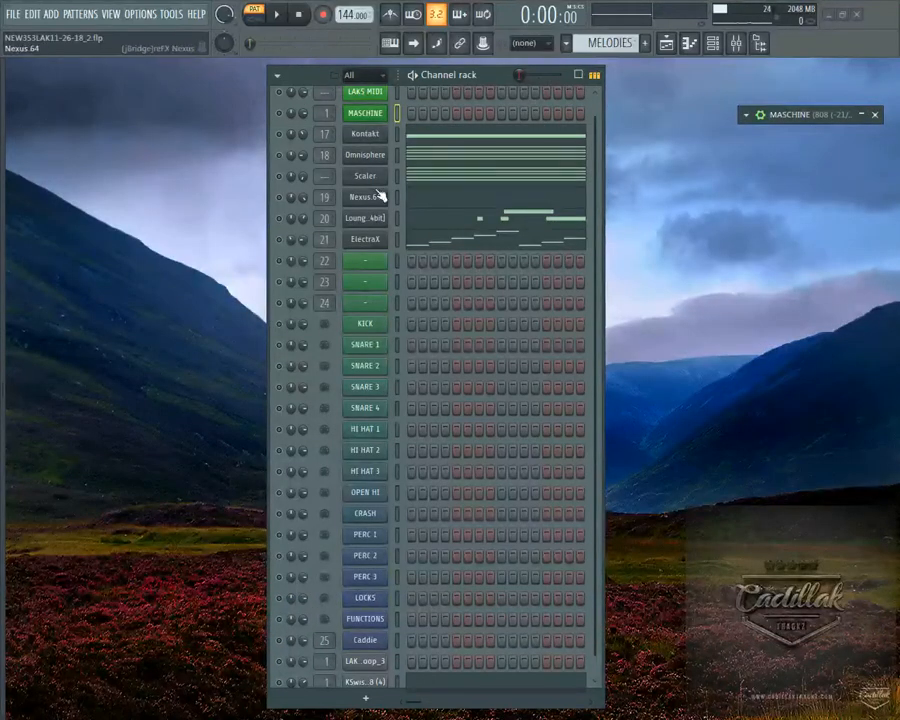
# - Open the Omnisphere channel's piano roll, examine its chord notes, and close the piano roll
pyautogui.rightClick(372, 154)
pyautogui.click(412, 156)
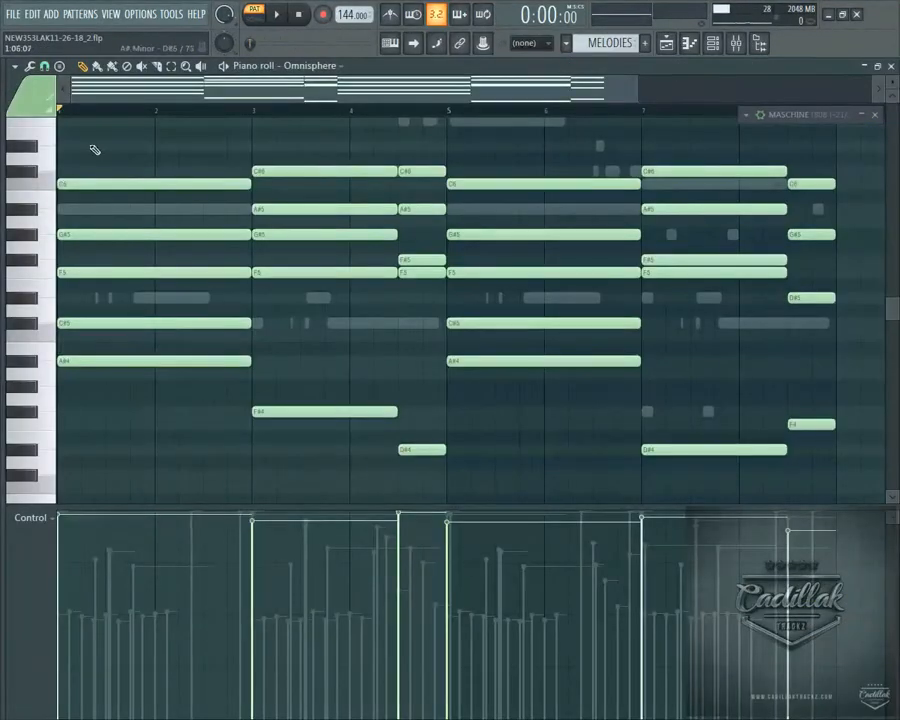
pyautogui.click(61, 70)
pyautogui.click(62, 74)
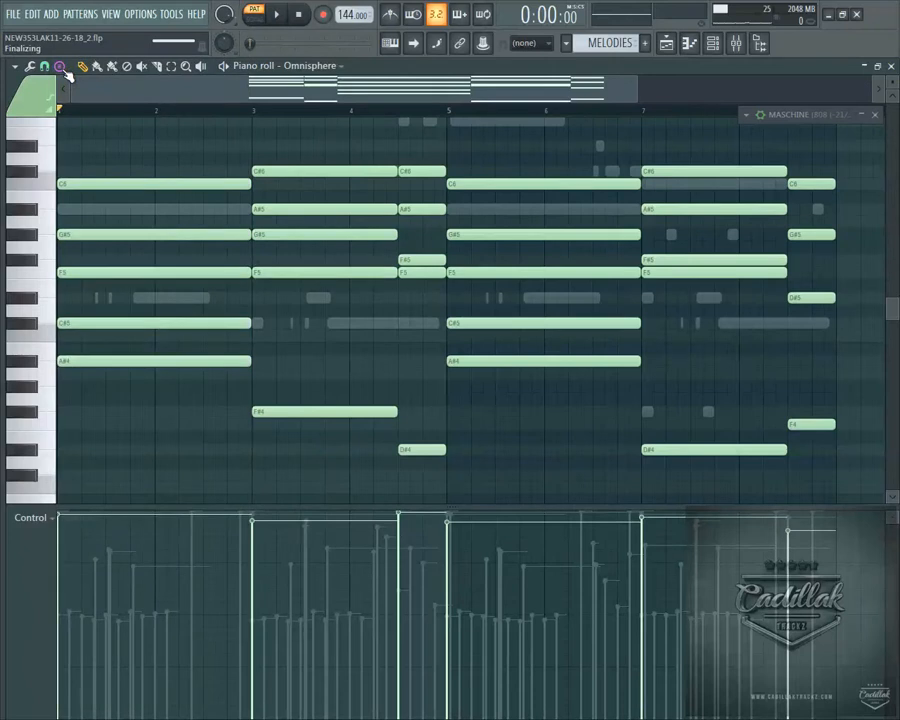
pyautogui.click(61, 70)
pyautogui.click(96, 38)
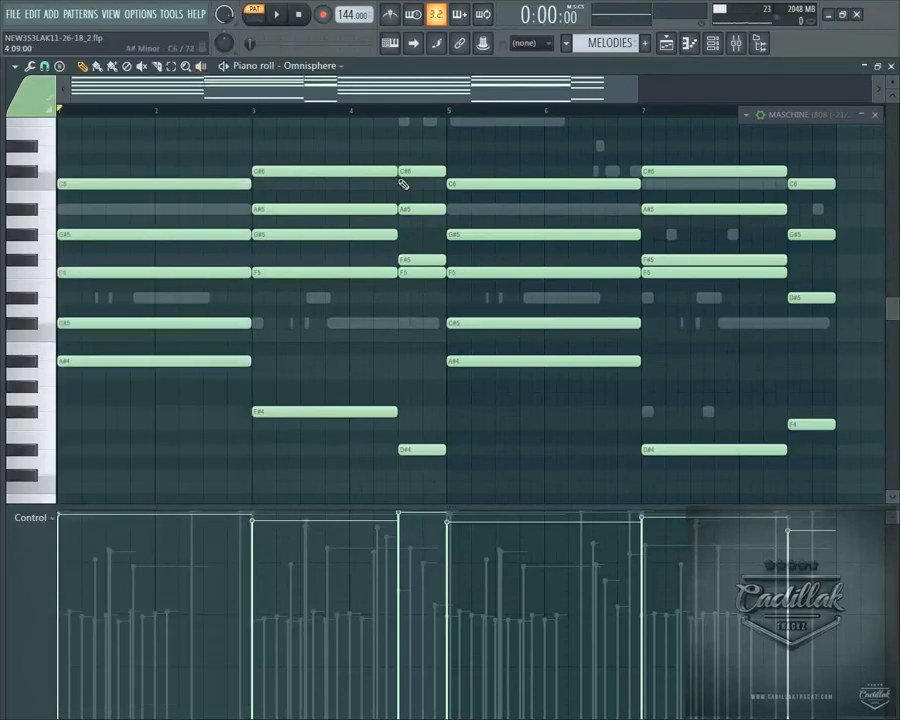
pyautogui.scroll(3, 528, 323)
pyautogui.scroll(-4, 469, 194)
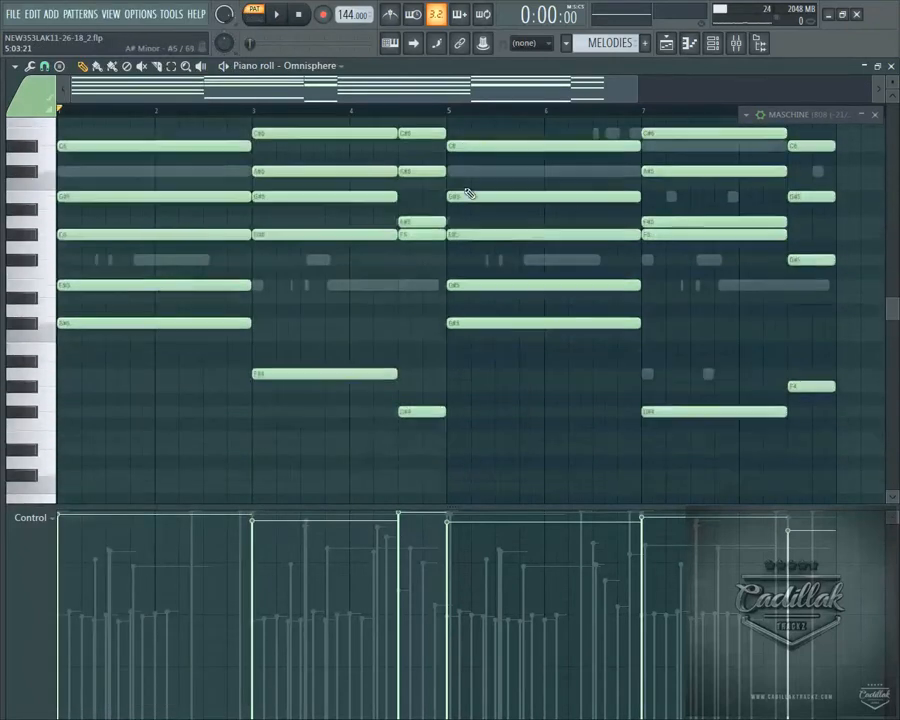
pyautogui.click(891, 66)
# - Open the Kontakt channel's plugin window and display its instrument interface instead of the wrapper settings
pyautogui.click(396, 135)
pyautogui.click(370, 140)
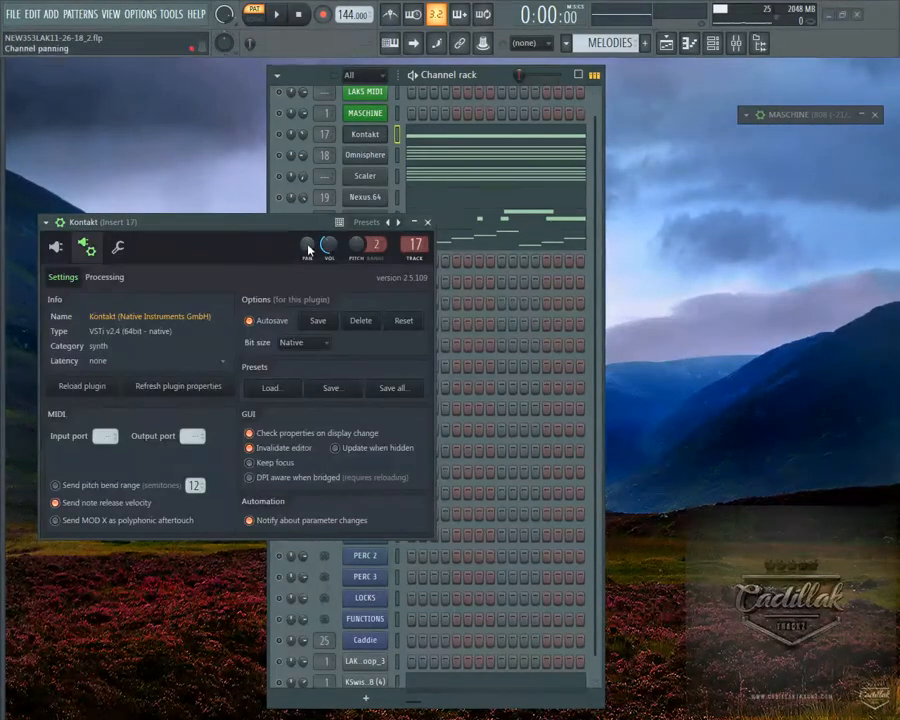
pyautogui.click(425, 220)
pyautogui.click(370, 135)
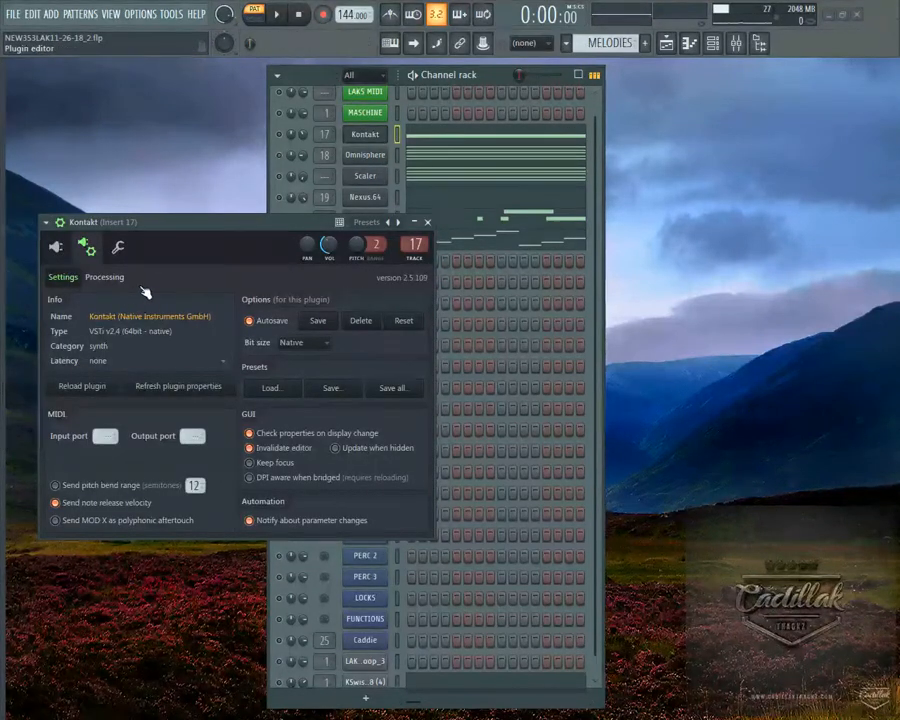
pyautogui.click(56, 248)
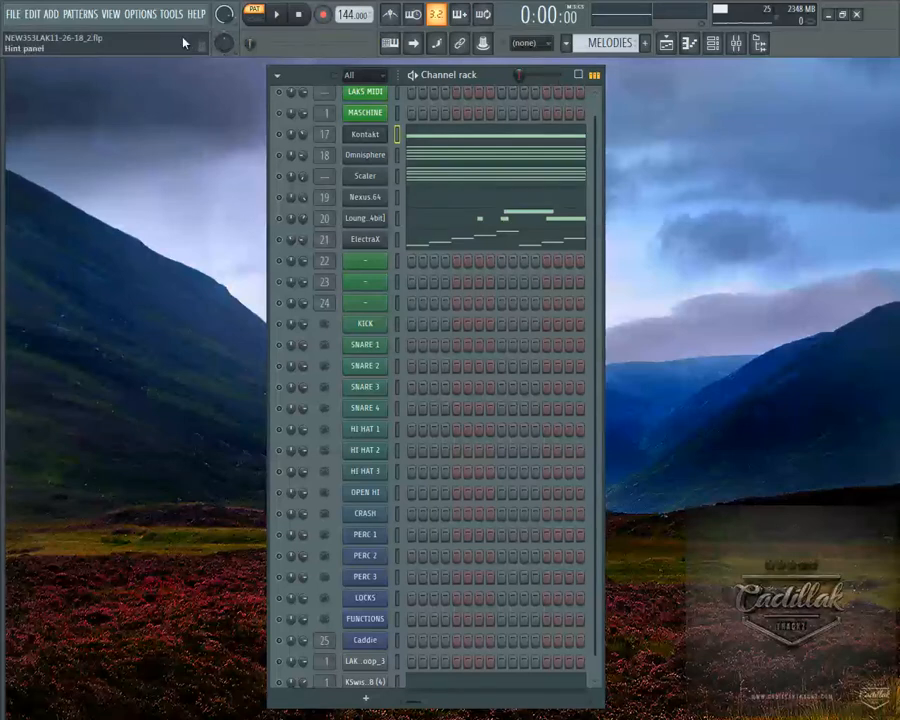
# - Set the audio device to FL Studio ASIO and close the audio settings
pyautogui.click(141, 13)
pyautogui.click(140, 58)
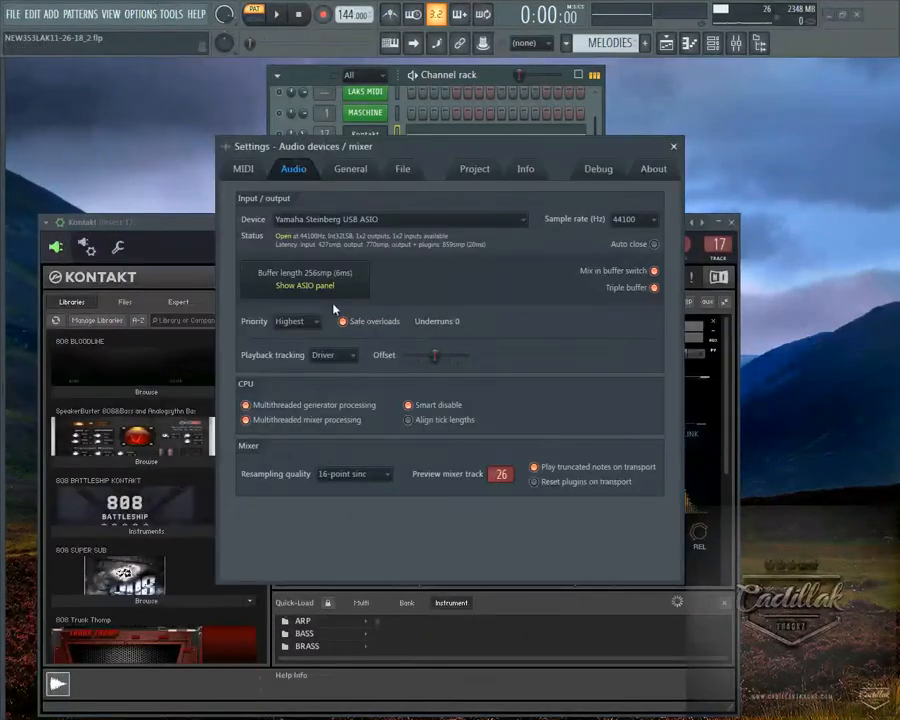
pyautogui.click(390, 222)
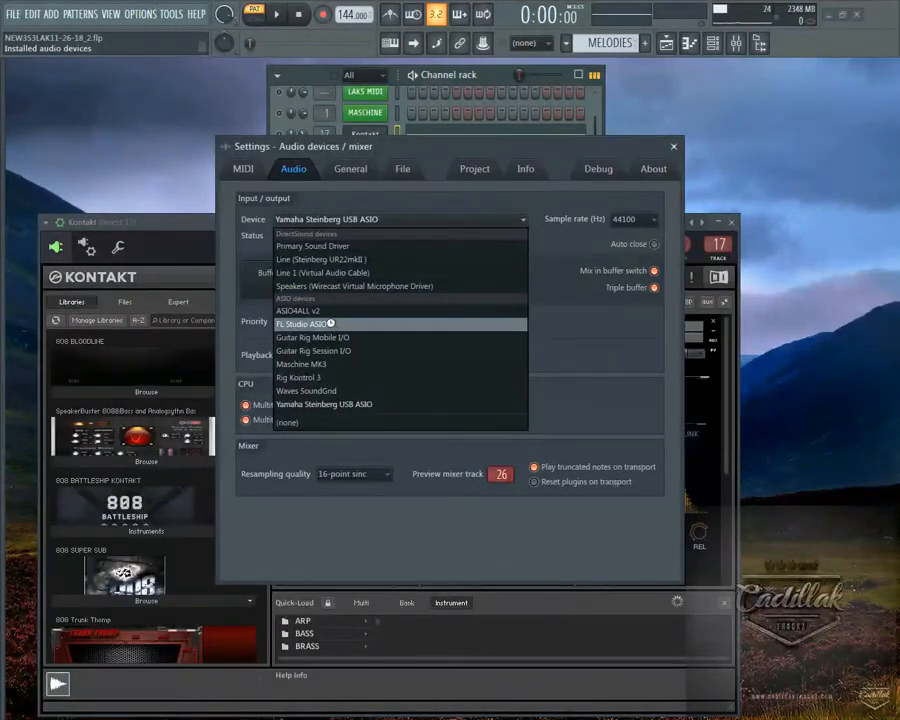
pyautogui.click(460, 322)
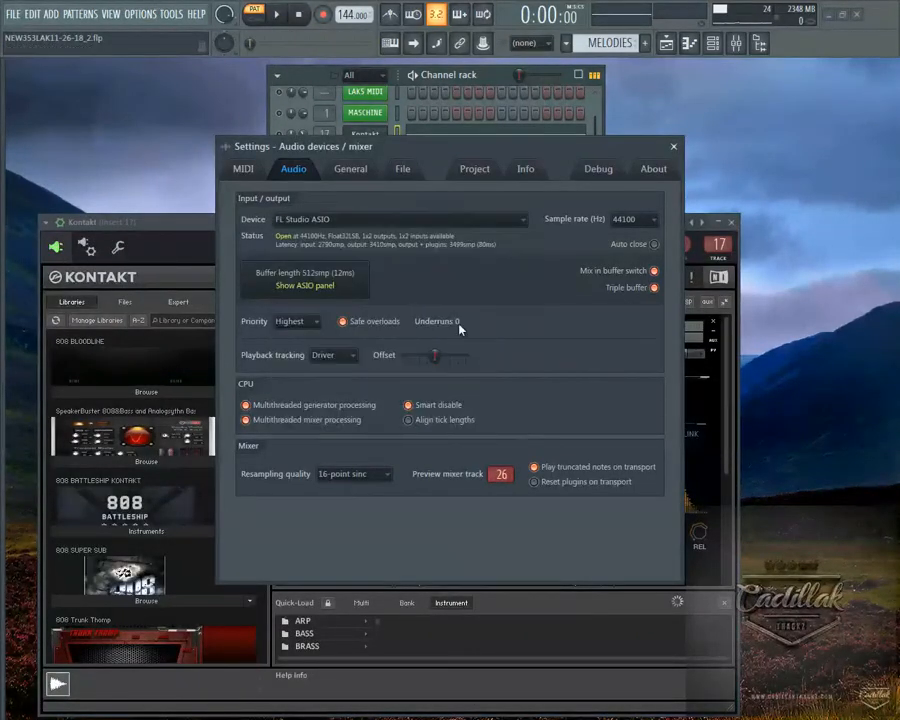
pyautogui.click(673, 146)
# - Reposition the Kontakt window so the melody channels in the Channel rack stay uncovered
pyautogui.moveTo(311, 229); pyautogui.dragTo(321, 120)
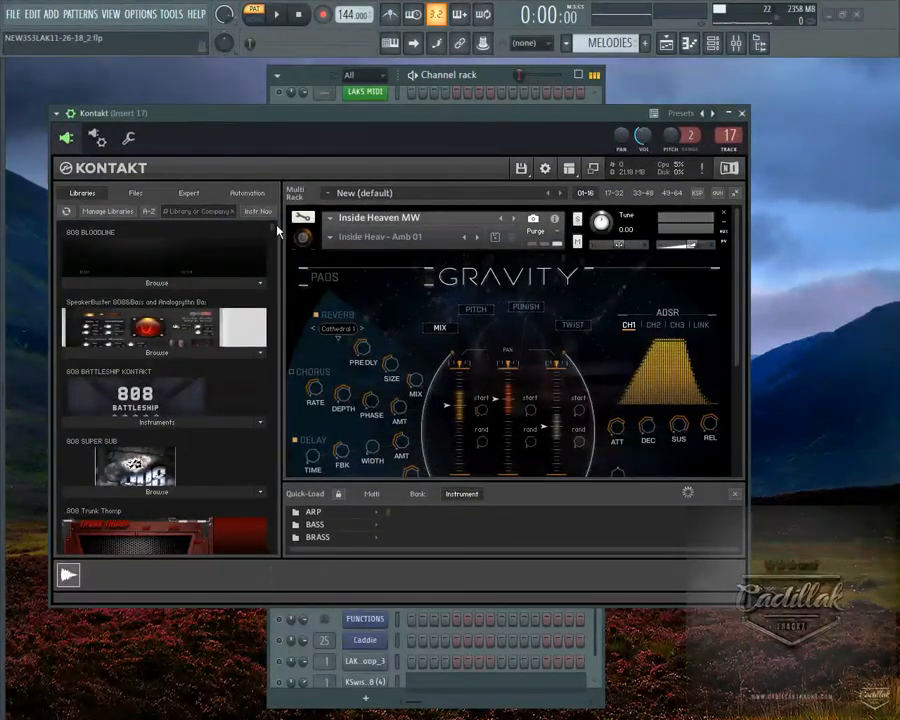
pyautogui.moveTo(271, 228)
pyautogui.mouseDown()
pyautogui.moveTo(265, 443)
pyautogui.moveTo(271, 226)
pyautogui.mouseUp()
pyautogui.moveTo(738, 286)
pyautogui.mouseDown()
pyautogui.moveTo(730, 413)
pyautogui.moveTo(734, 285)
pyautogui.mouseUp()
pyautogui.moveTo(443, 120); pyautogui.dragTo(430, 275)
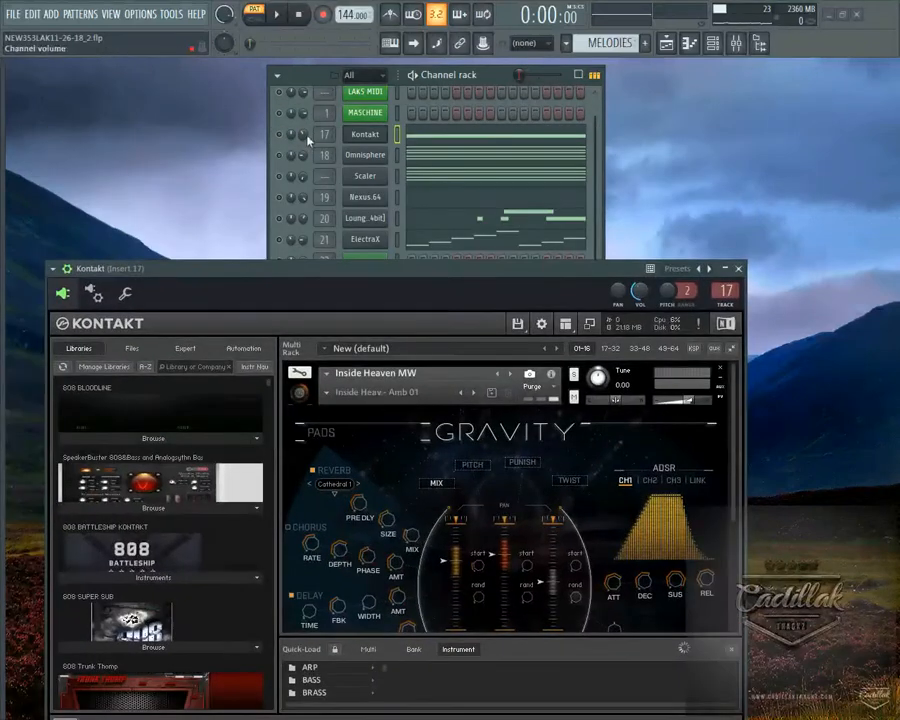
# - Solo the Kontakt channel and play the MELODIES pattern briefly to audition the Inside Heaven MW pad
pyautogui.click(277, 14)
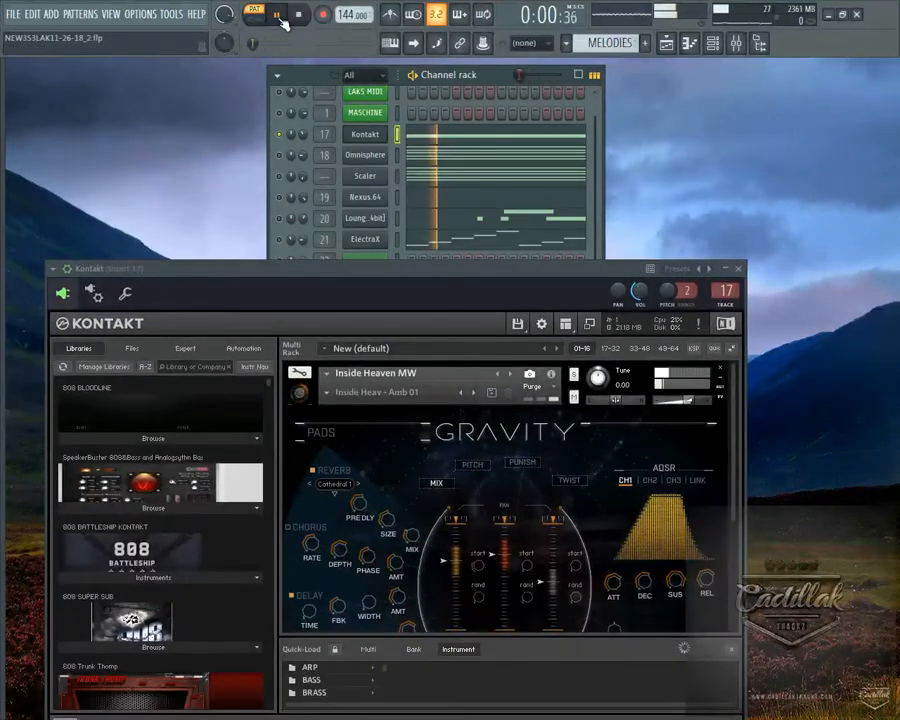
pyautogui.click(301, 15)
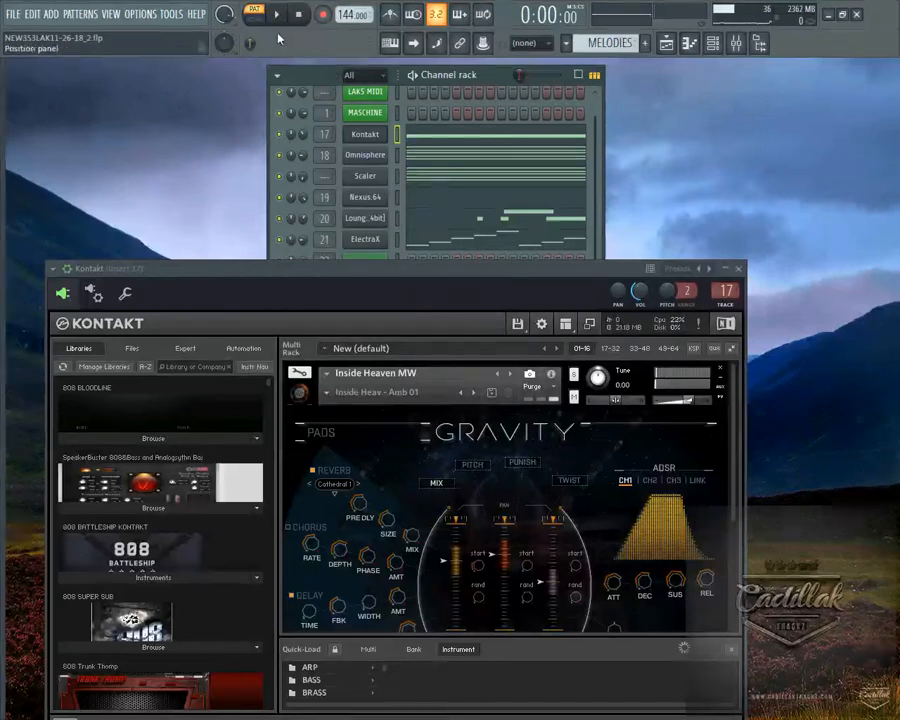
pyautogui.rightClick(280, 136)
pyautogui.click(311, 143)
pyautogui.click(279, 16)
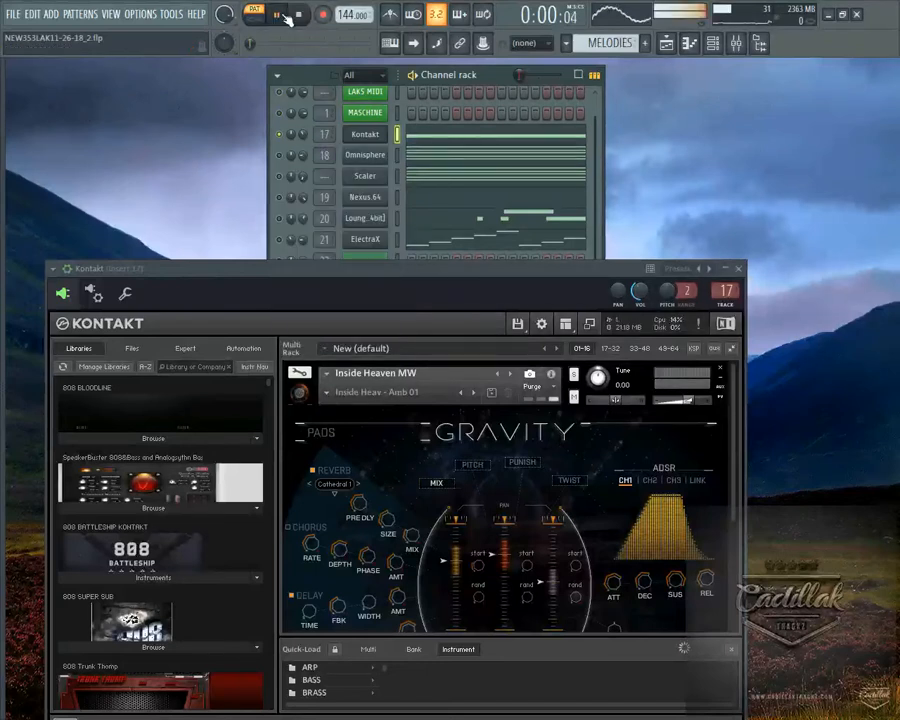
pyautogui.click(301, 17)
# - Show the mixer, start playback, move the Kontakt window down off the meters, and solo the Insert 17 track
pyautogui.click(735, 43)
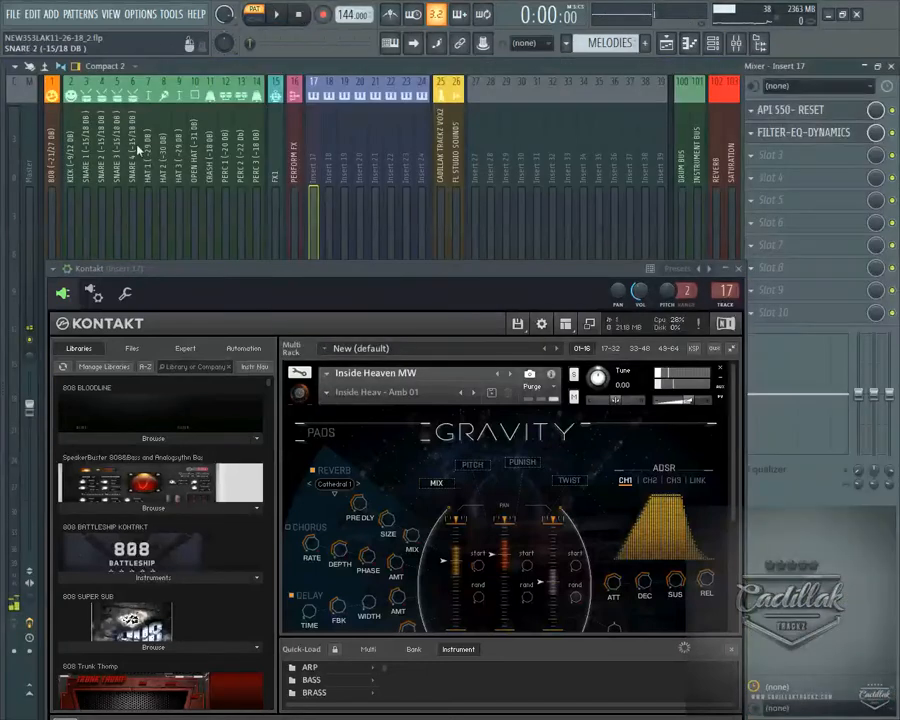
pyautogui.press('space')
pyautogui.moveTo(356, 267); pyautogui.dragTo(457, 392)
pyautogui.rightClick(314, 340)
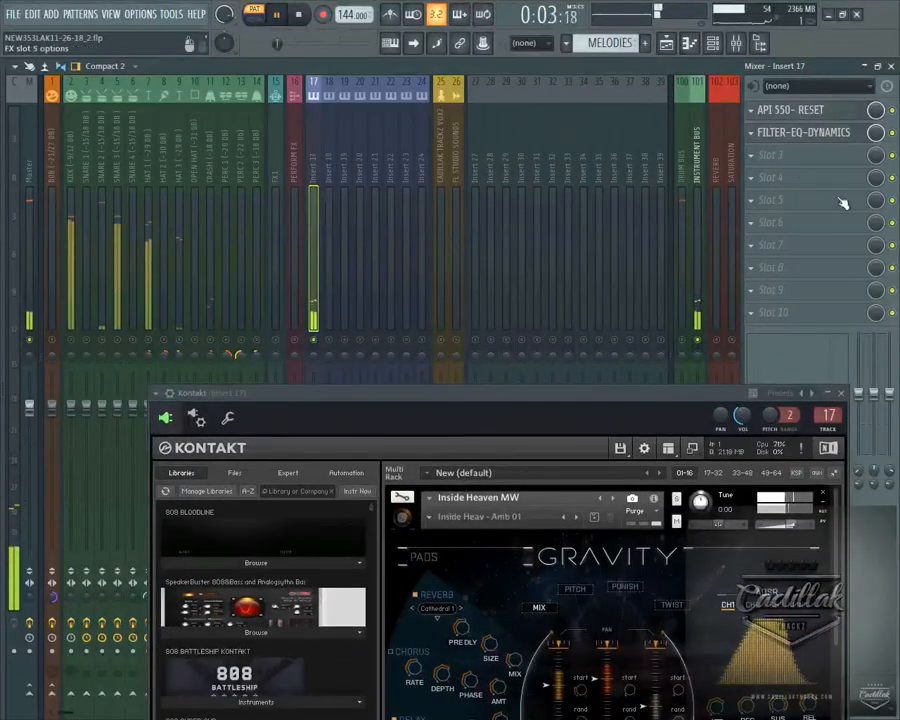
# - Reset the Kontakt channel's volume in the Channel rack during playback, bring its window back up, and stop the pattern
pyautogui.click(712, 43)
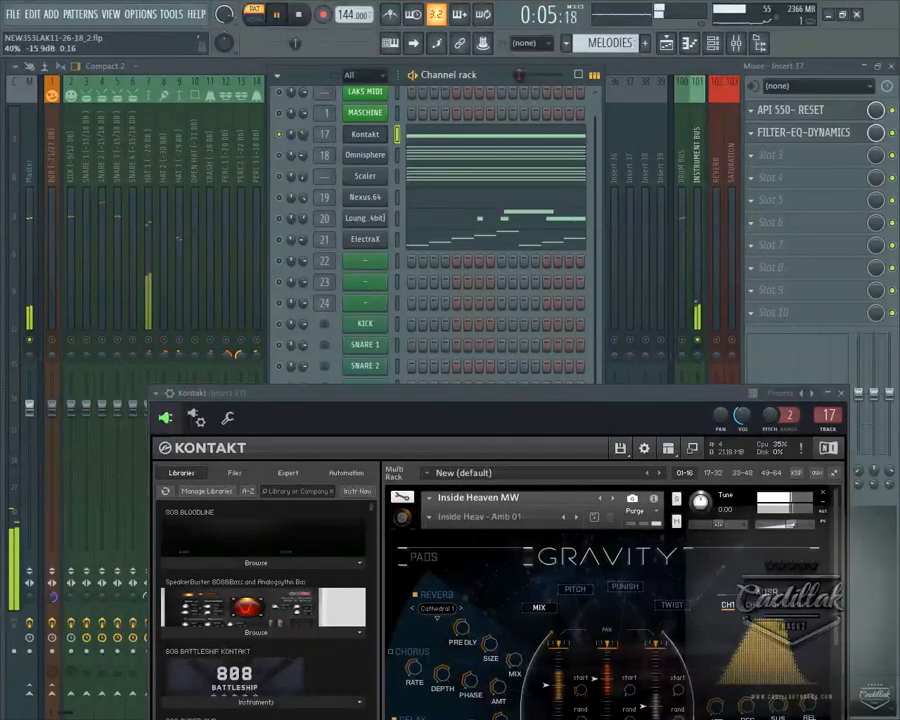
pyautogui.rightClick(303, 138)
pyautogui.click(305, 150)
pyautogui.moveTo(426, 396); pyautogui.dragTo(380, 145)
pyautogui.click(300, 15)
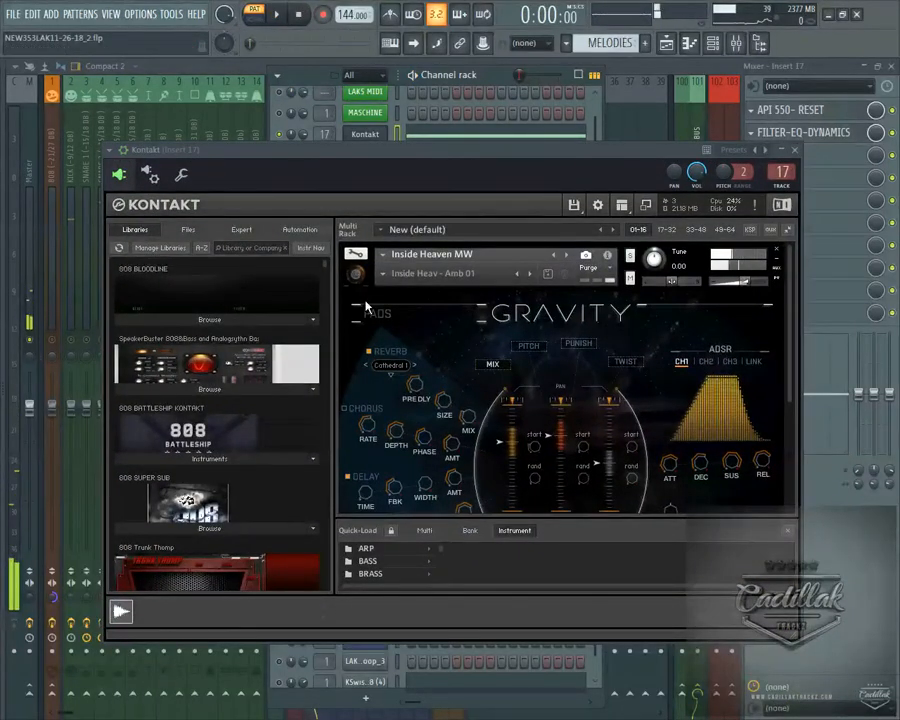
# - Open the Omnisphere channel's piano roll and move the Kontakt window down below its chord notes
pyautogui.moveTo(374, 167); pyautogui.dragTo(376, 236)
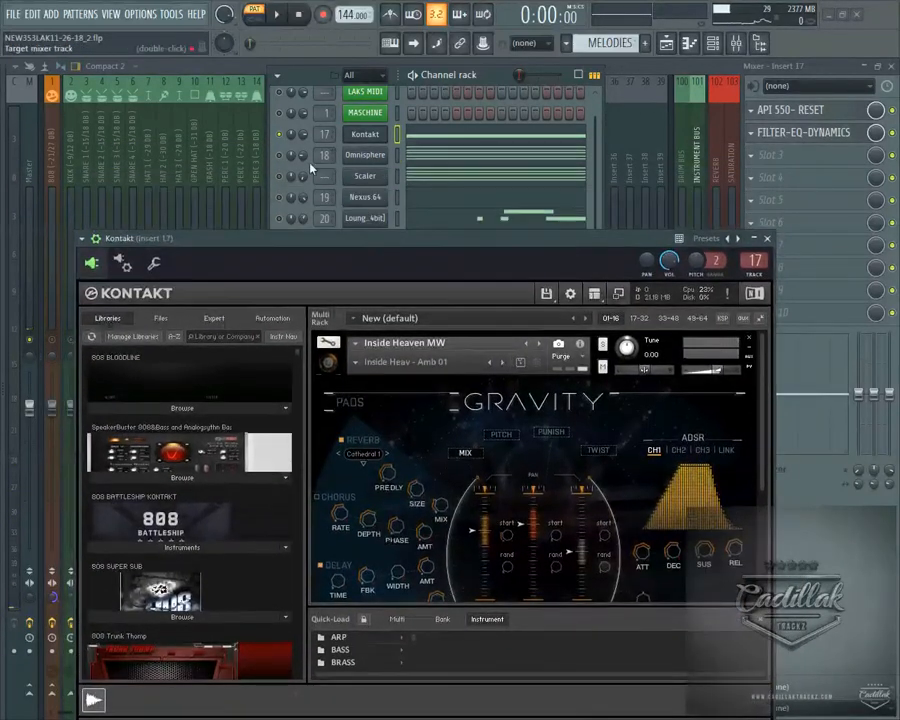
pyautogui.rightClick(372, 156)
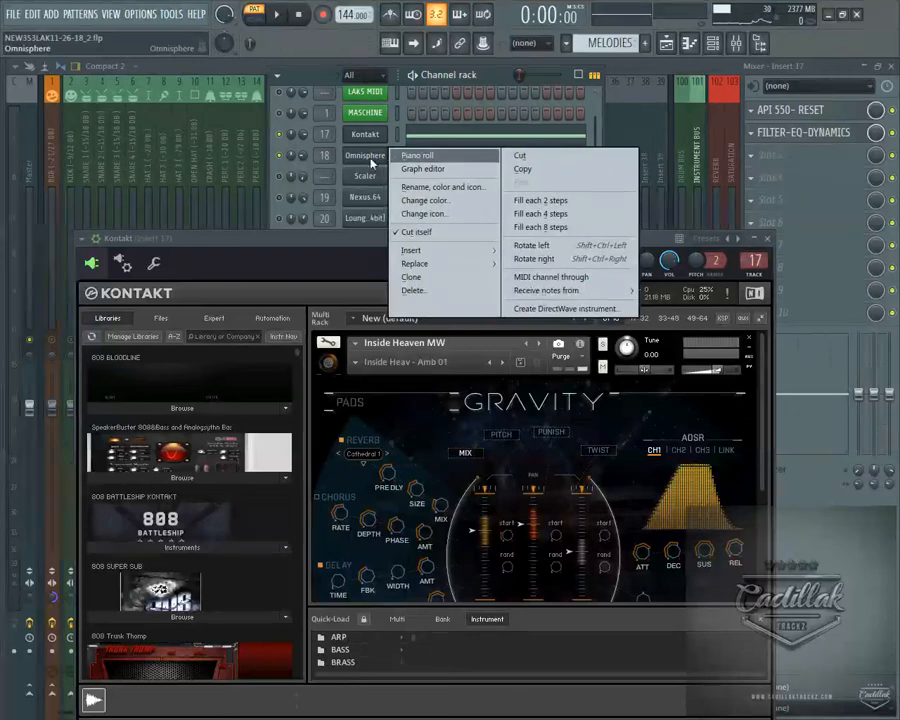
pyautogui.click(404, 124)
pyautogui.click(405, 153)
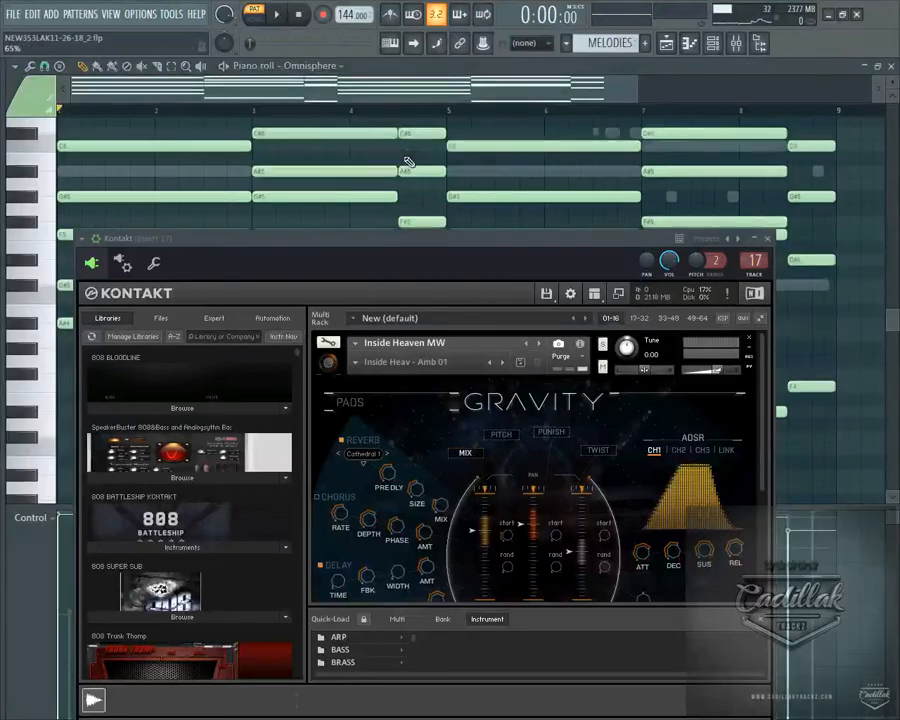
pyautogui.moveTo(527, 245); pyautogui.dragTo(535, 510)
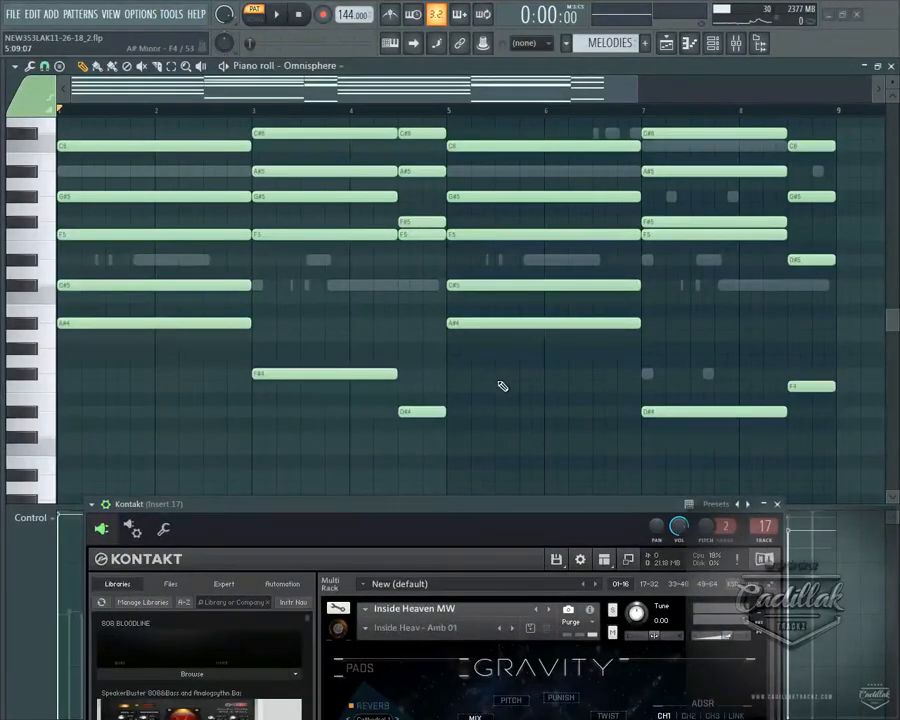
# - Finish viewing the Omnisphere chord notes, close the piano roll, and briefly play the MELODIES pattern
pyautogui.scroll(2, 500, 386)
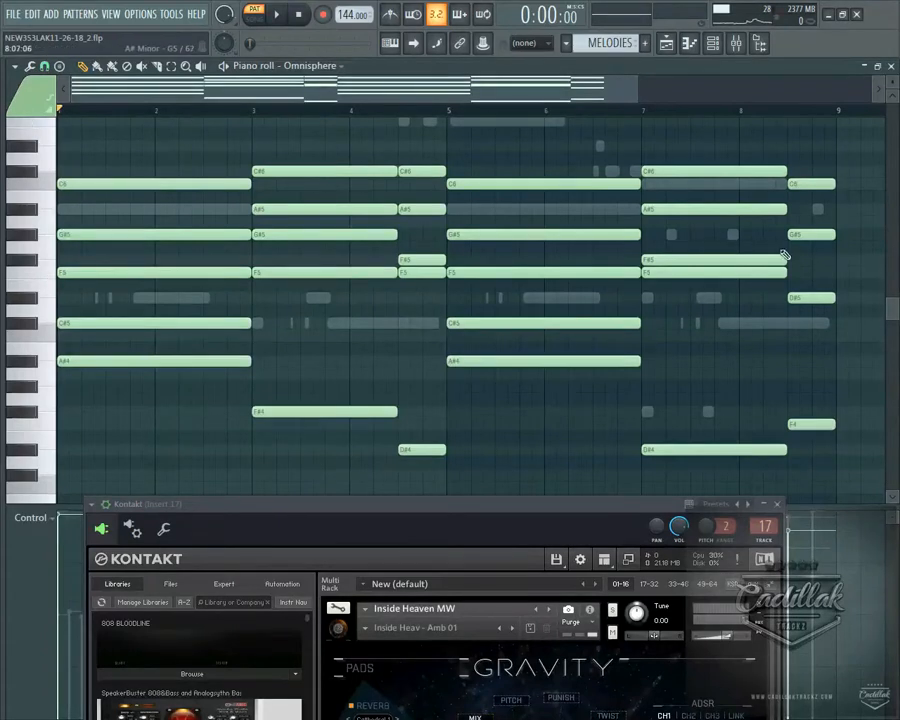
pyautogui.click(892, 66)
pyautogui.click(277, 14)
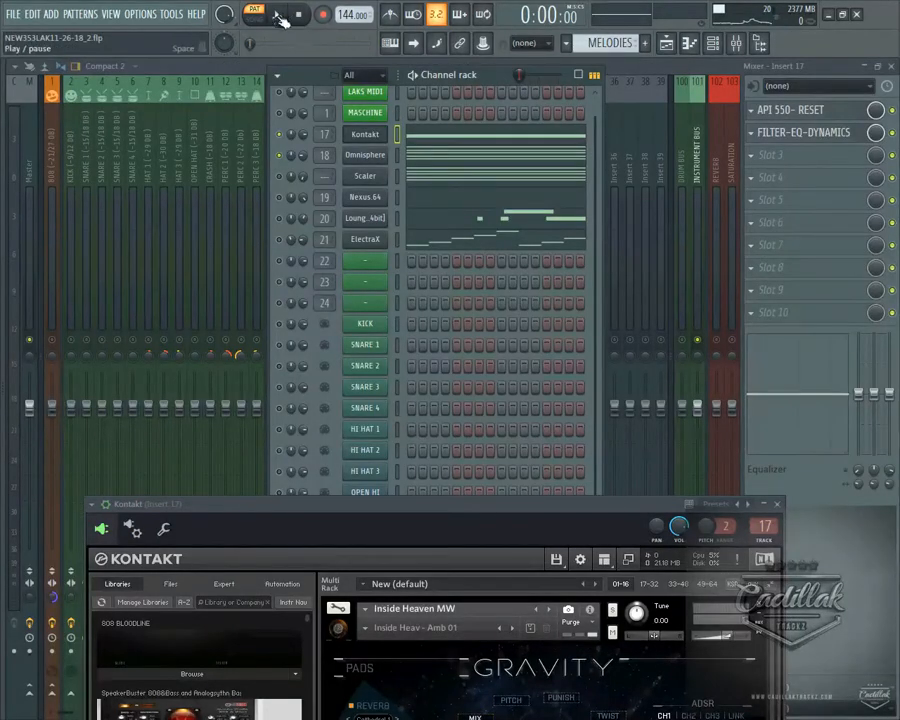
pyautogui.click(301, 14)
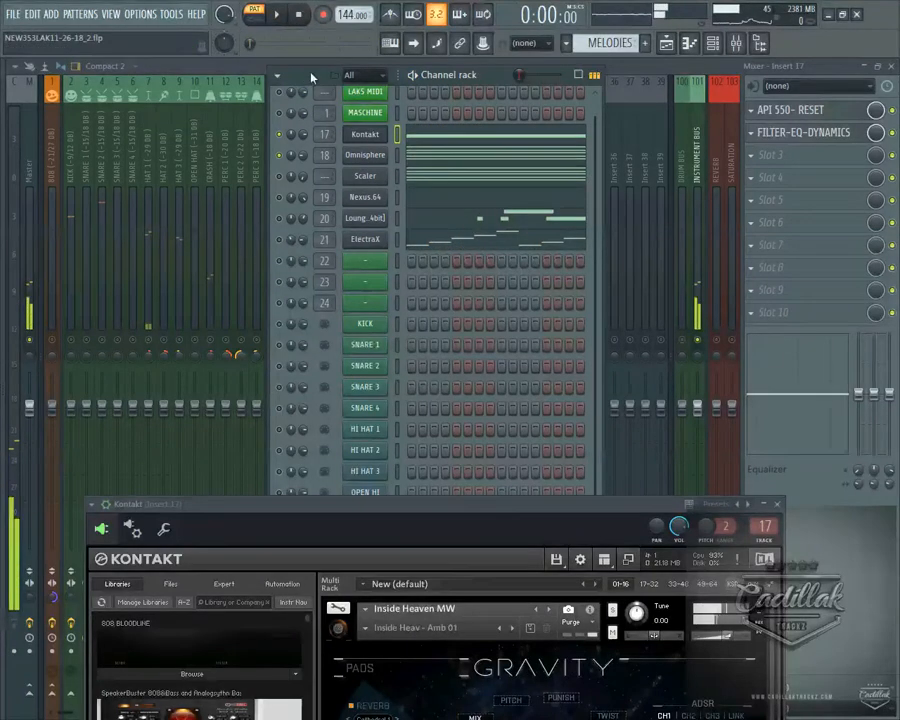
# - Move the Channel rack clear of the instrument inserts, enable mixer track Insert 18, and adjust the Omnisphere channel's volume during playback
pyautogui.moveTo(311, 76); pyautogui.dragTo(461, 76)
pyautogui.click(330, 340)
pyautogui.click(281, 16)
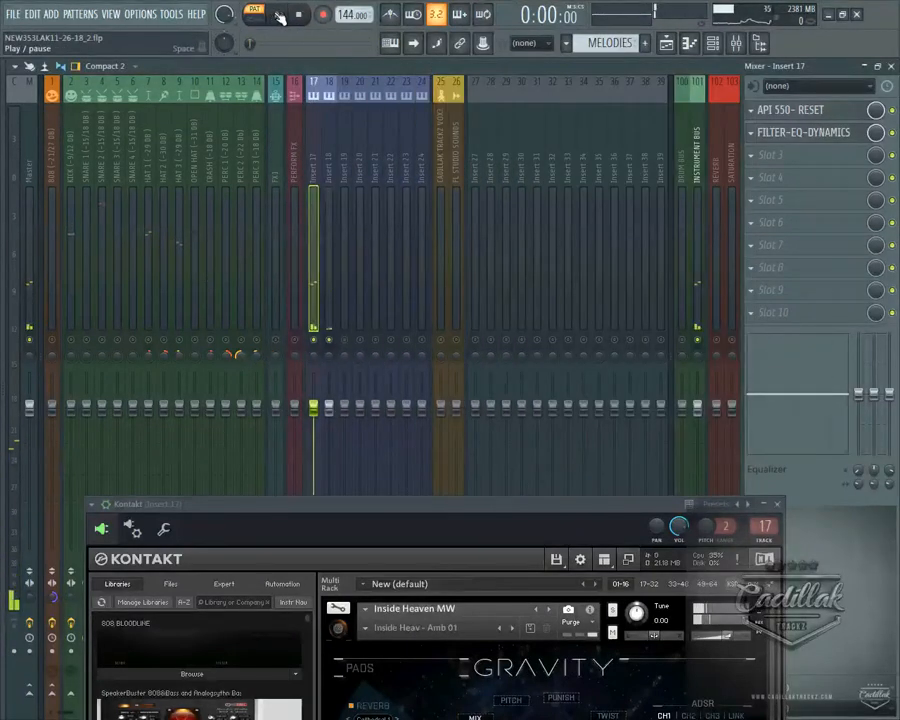
pyautogui.press('F6')
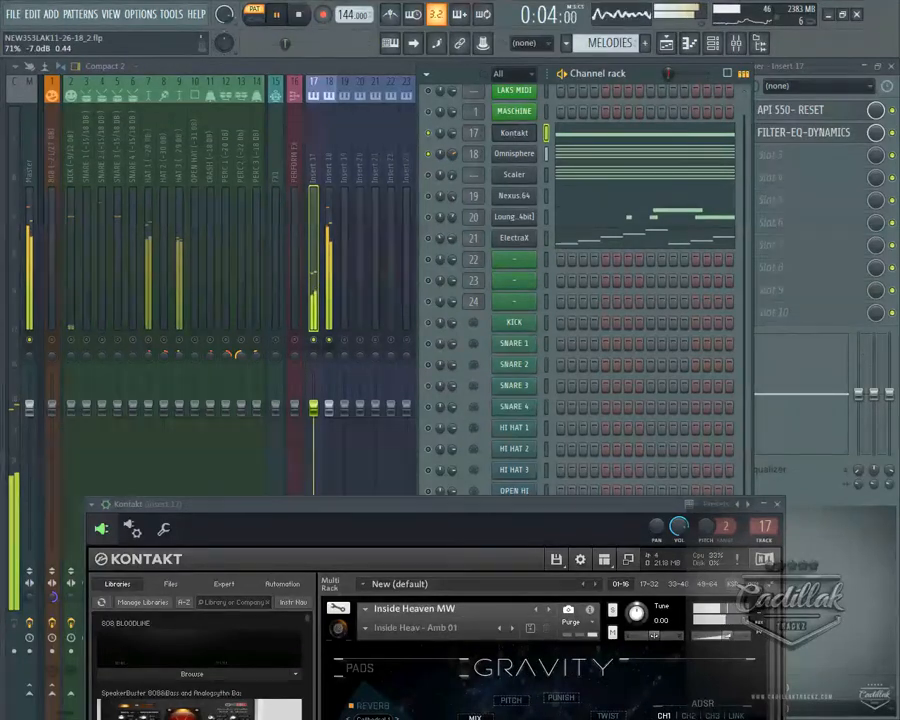
pyautogui.moveTo(450, 156)
pyautogui.mouseDown()
pyautogui.moveTo(450, 142)
pyautogui.moveTo(451, 156)
pyautogui.mouseUp()
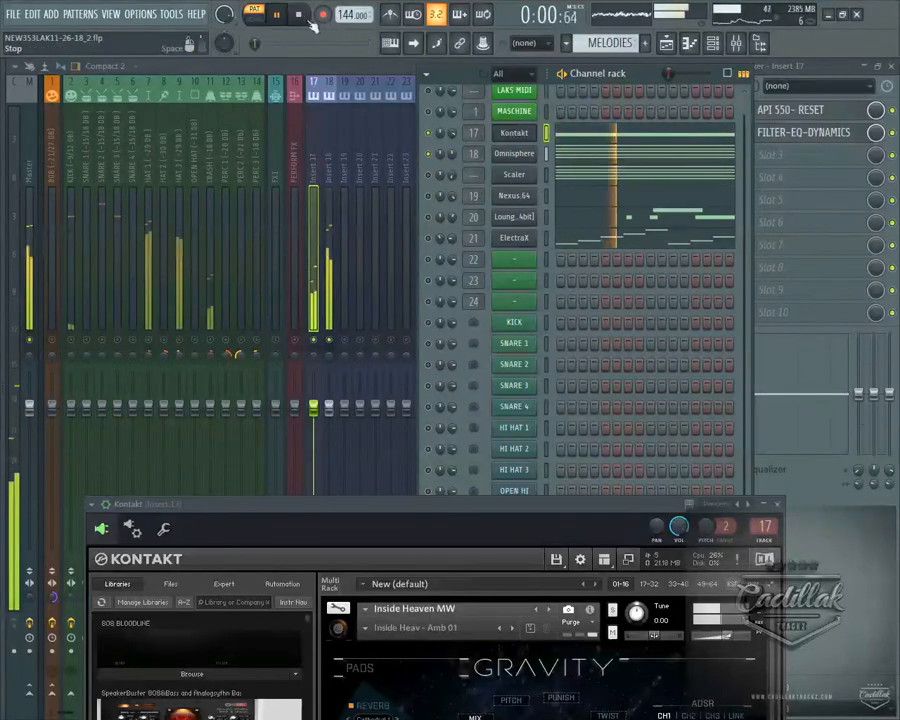
pyautogui.press('space')
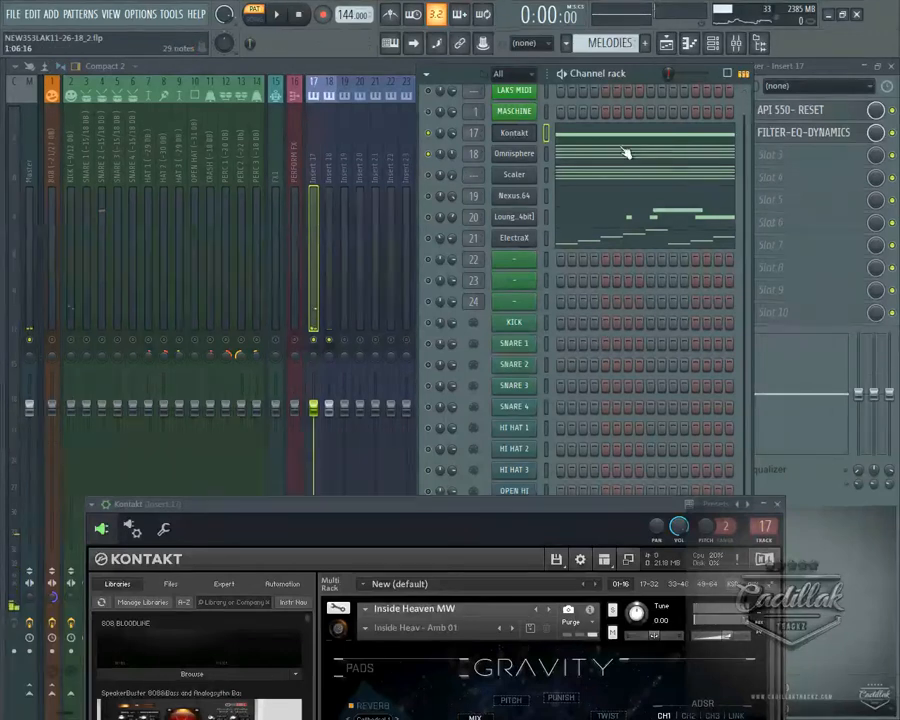
# - Open the Scaler plugin and reposition its window so the detected chords and scales can be examined
pyautogui.click(532, 179)
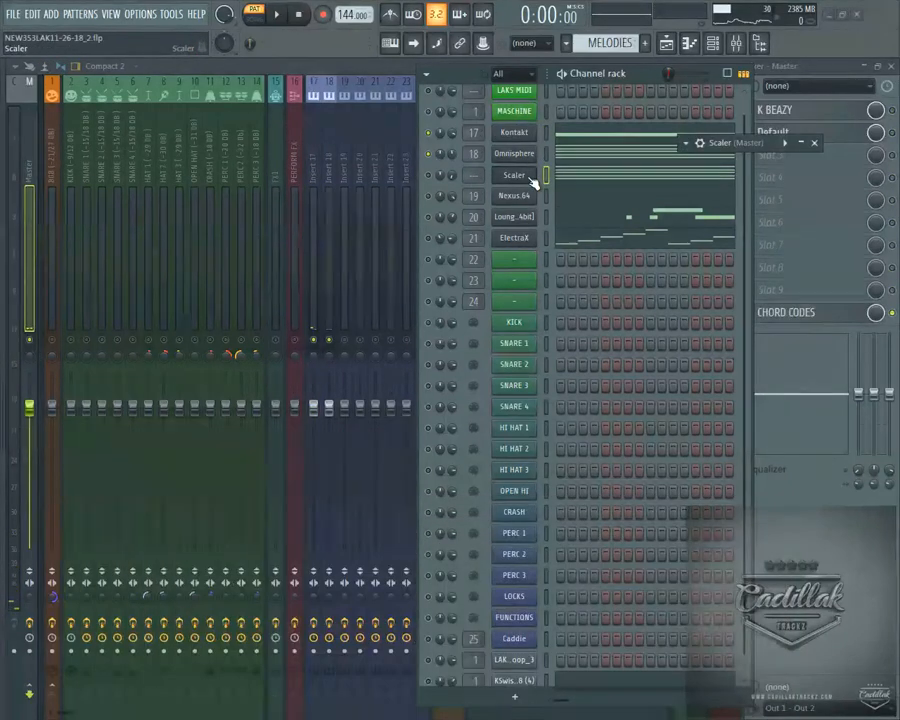
pyautogui.moveTo(760, 150); pyautogui.dragTo(176, 157)
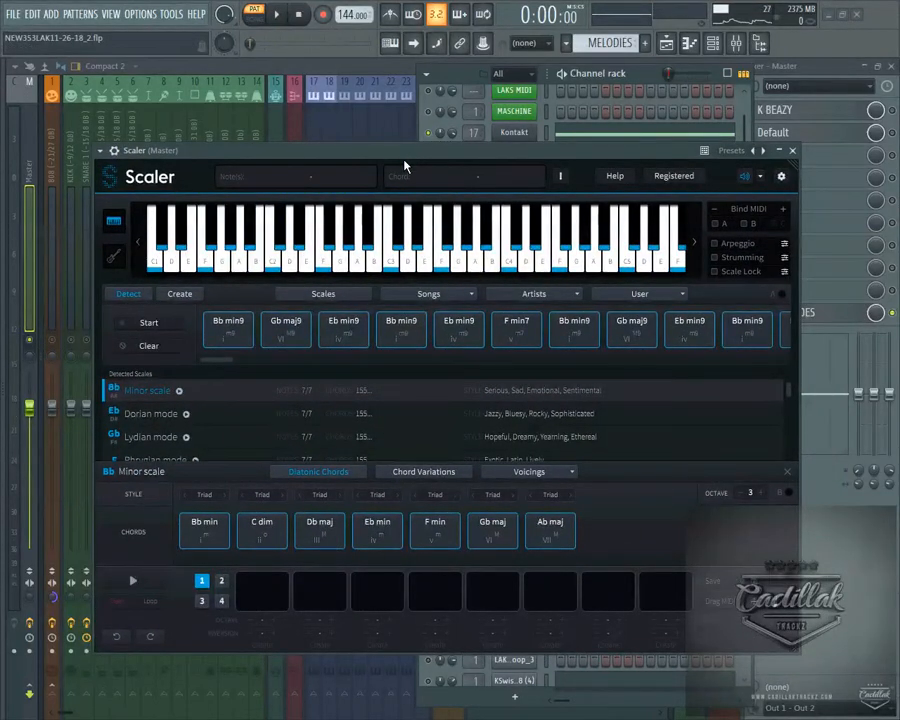
pyautogui.click(390, 225)
pyautogui.click(407, 213)
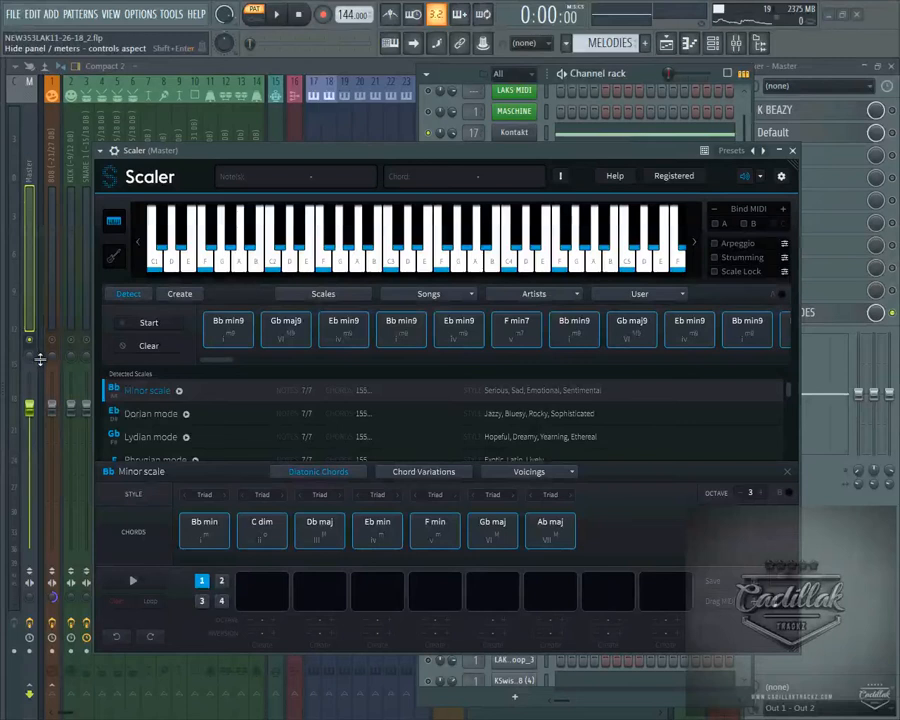
pyautogui.moveTo(328, 146); pyautogui.dragTo(220, 259)
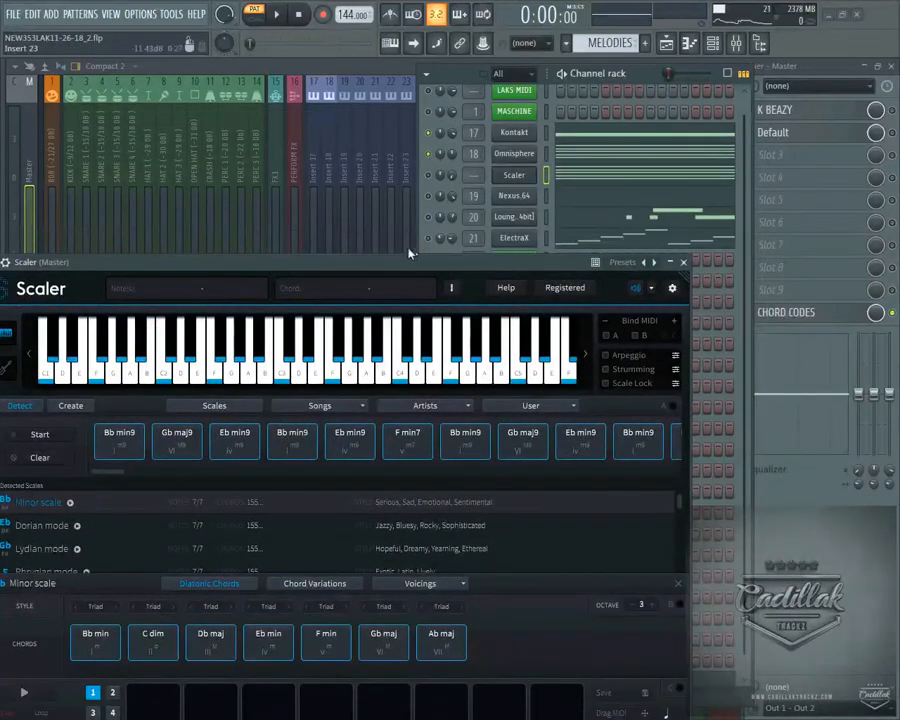
pyautogui.moveTo(385, 263); pyautogui.dragTo(420, 184)
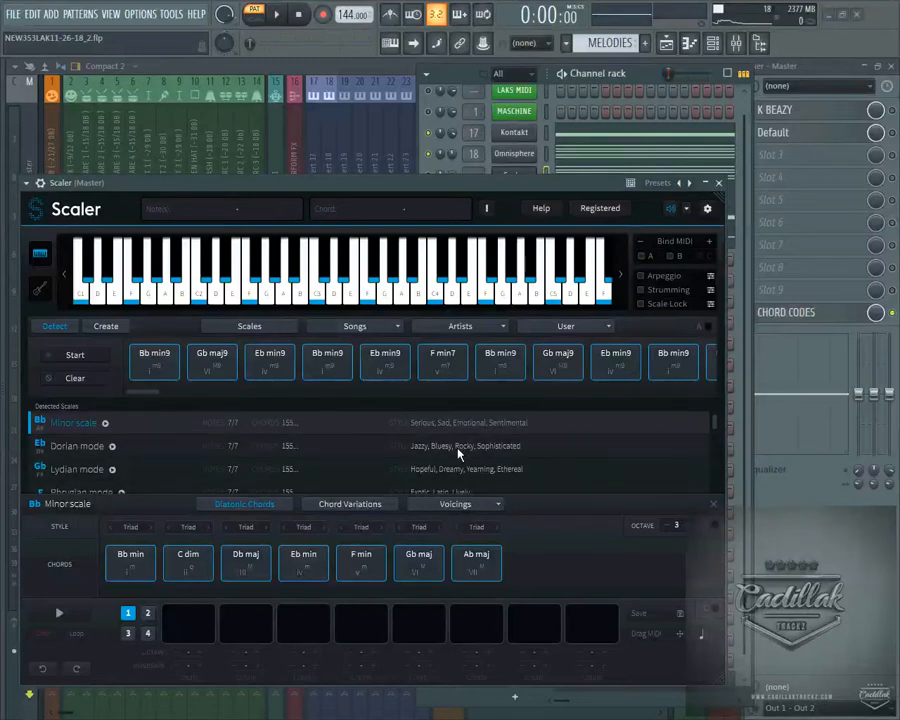
# - Compare the diatonic chords of the detected Eb Dorian mode and Bb Minor scale, ending on Bb Minor, and close Scaler
pyautogui.click(313, 447)
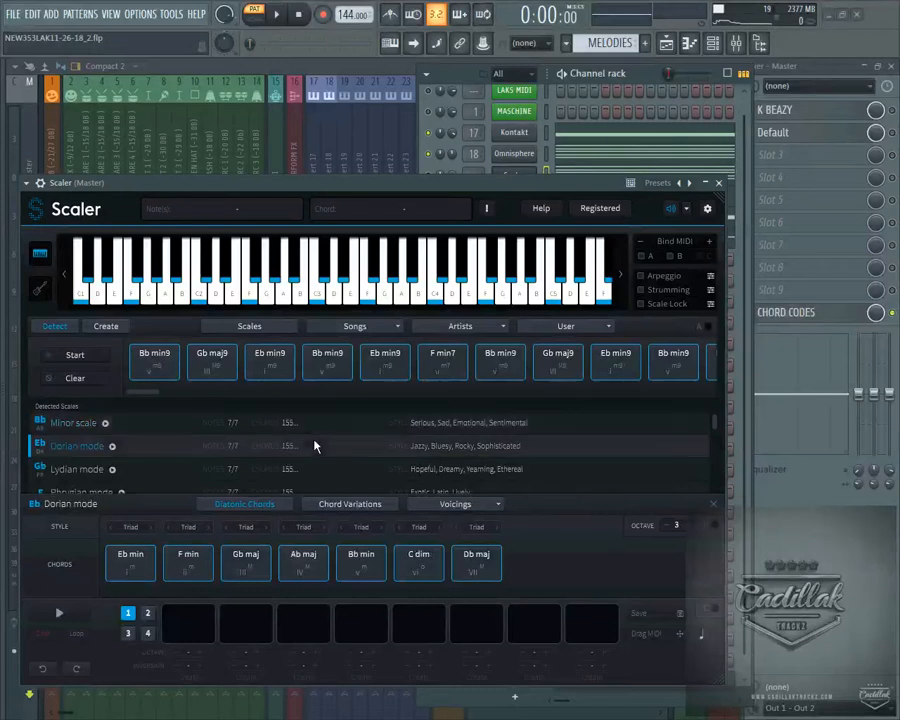
pyautogui.click(320, 430)
pyautogui.click(318, 445)
pyautogui.click(322, 428)
pyautogui.click(329, 445)
pyautogui.click(334, 426)
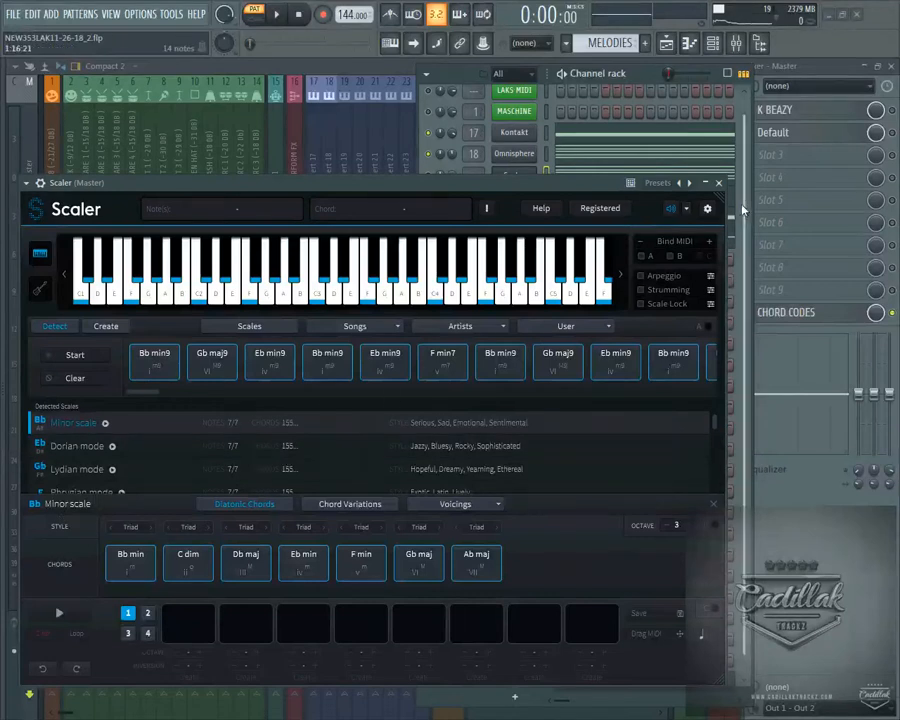
pyautogui.click(719, 184)
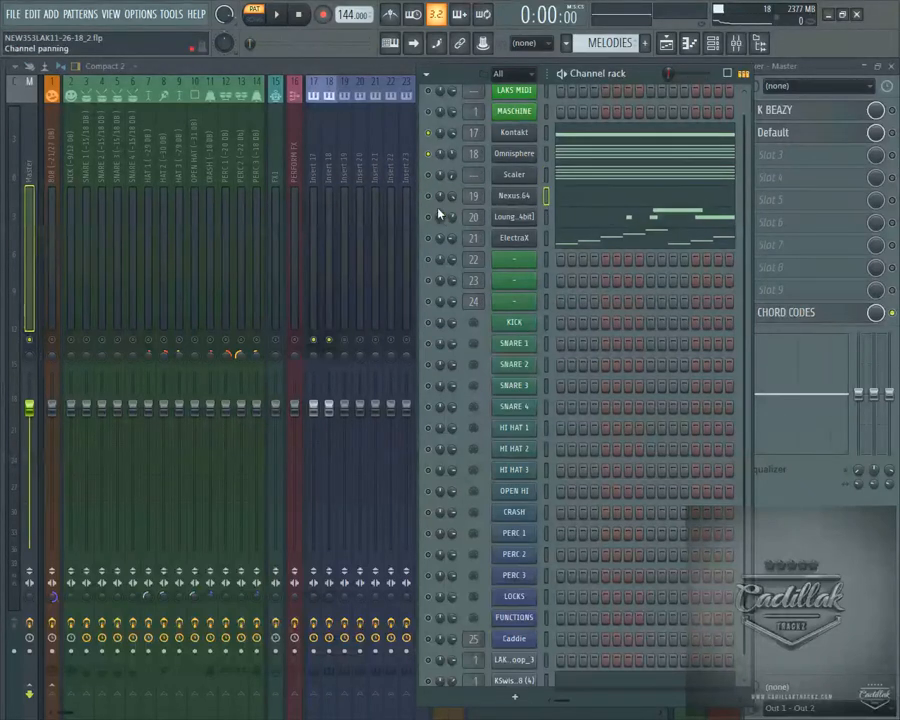
# - Open the Nexus.64 channel, show its plugin interface with the RT - Guitar Lead Fx preset, and close it
pyautogui.click(512, 196)
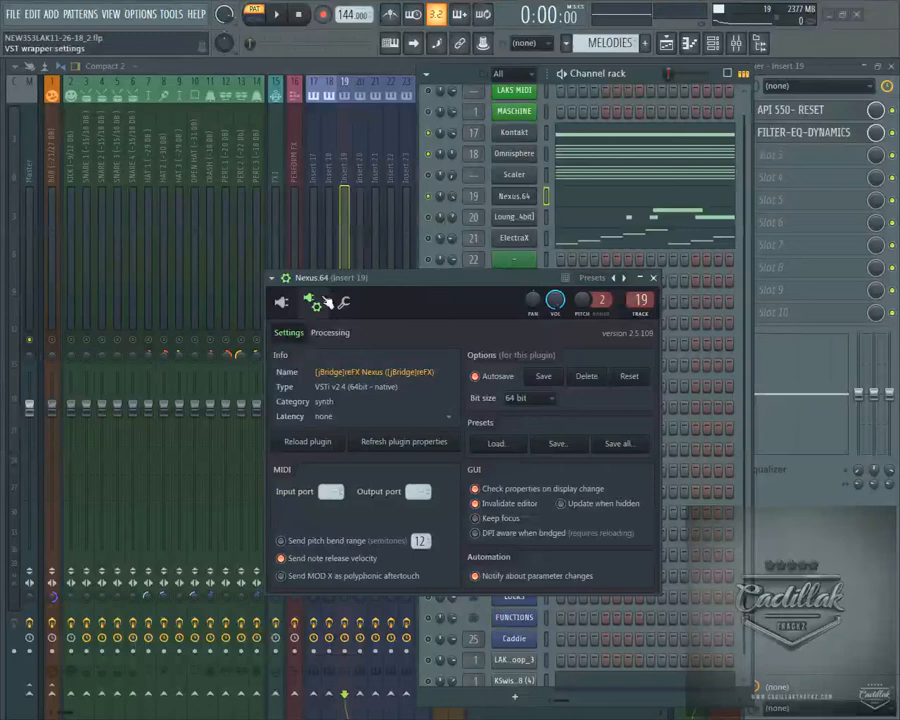
pyautogui.click(285, 304)
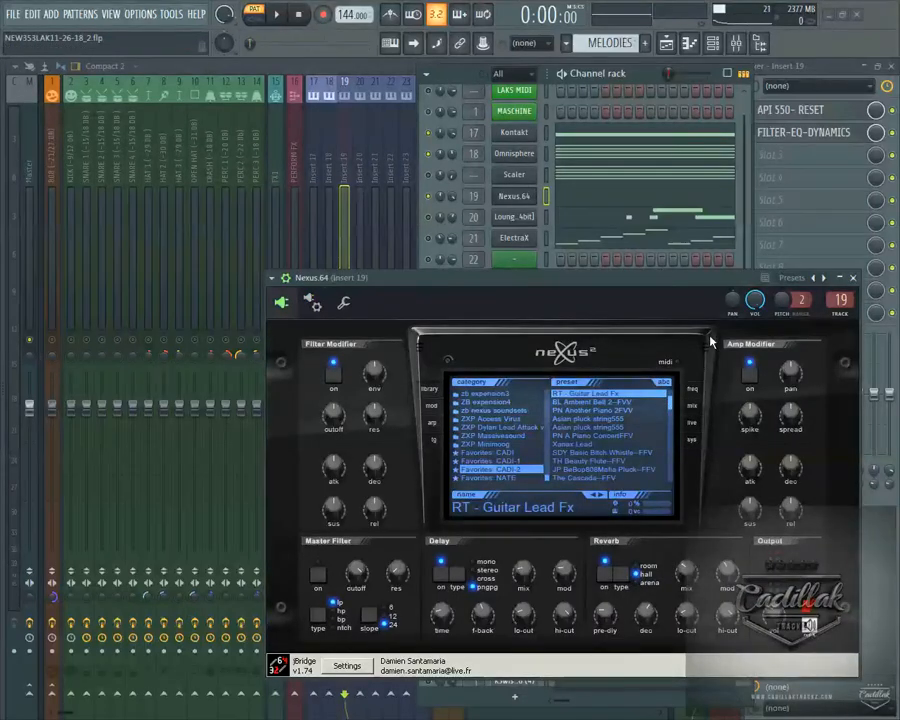
pyautogui.click(852, 278)
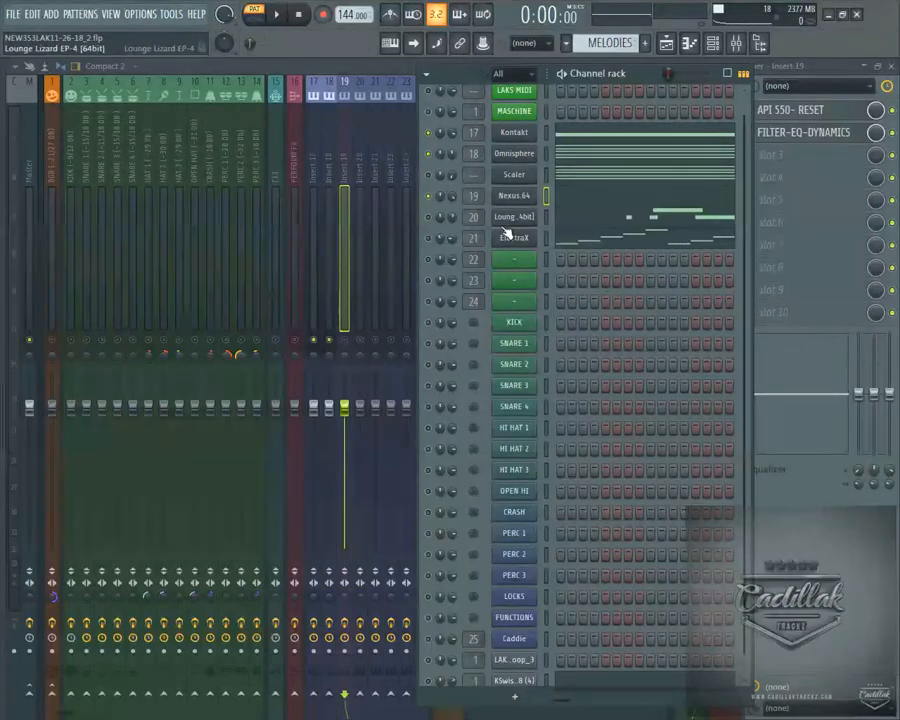
# - Start the MELODIES pattern and view the Nexus.64 lead notes in the piano roll during playback
pyautogui.press('space')
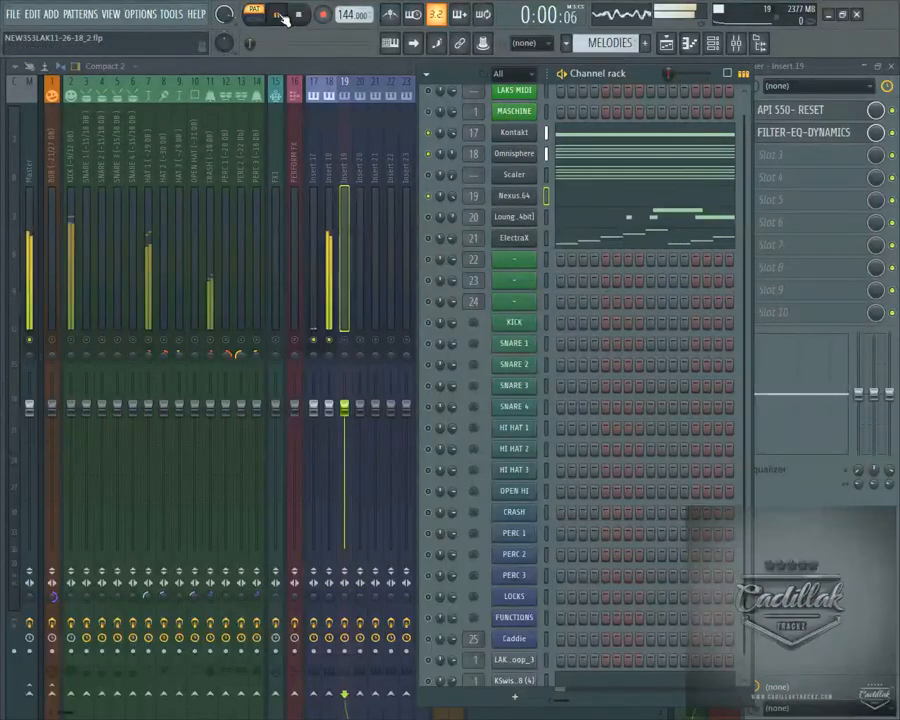
pyautogui.rightClick(514, 196)
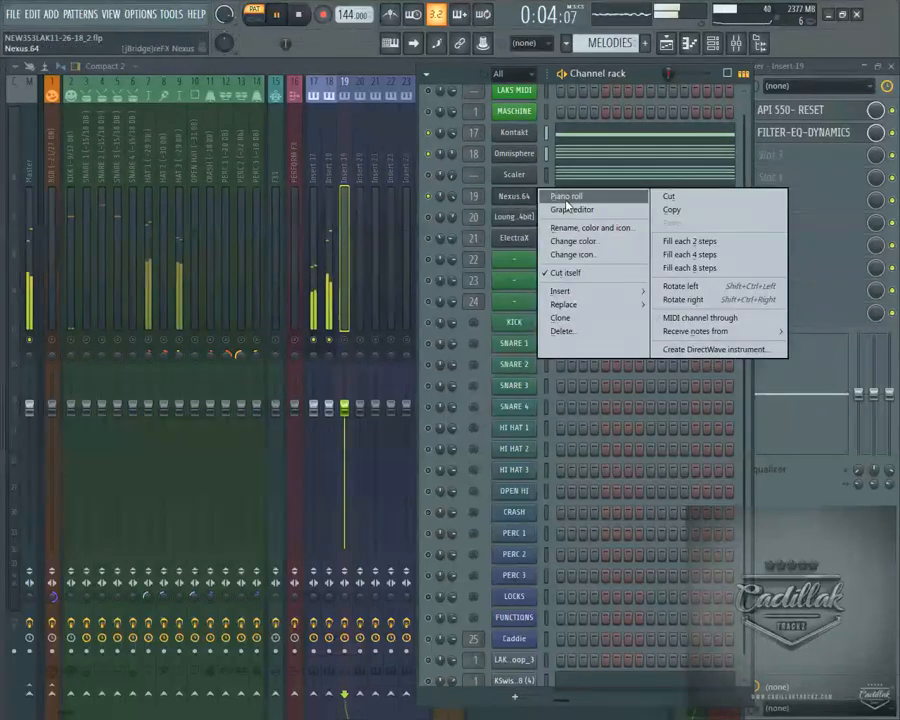
pyautogui.click(565, 196)
pyautogui.scroll(3, 494, 336)
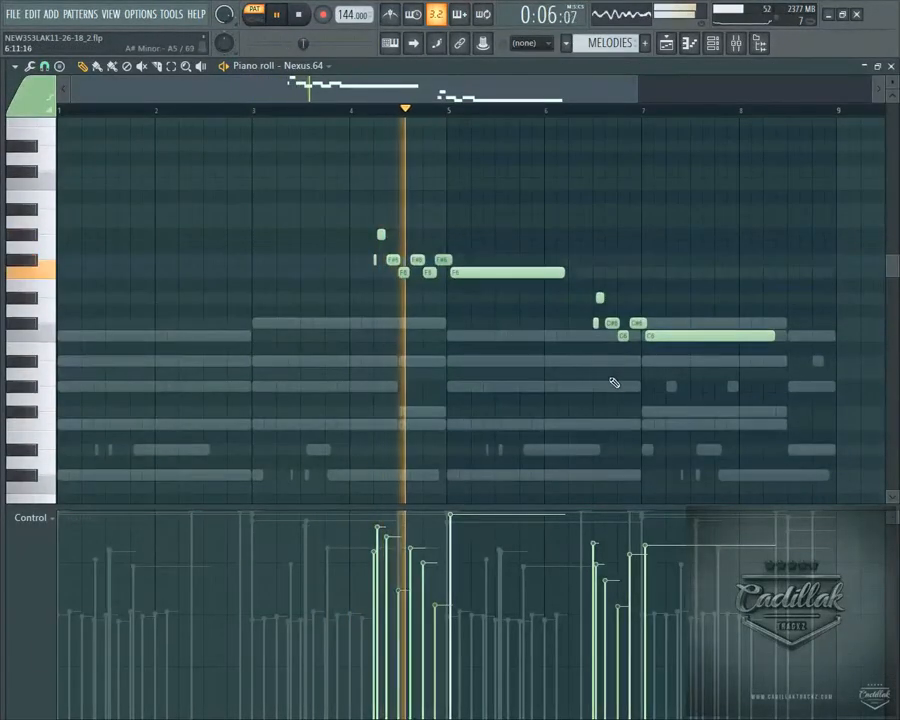
pyautogui.click(884, 66)
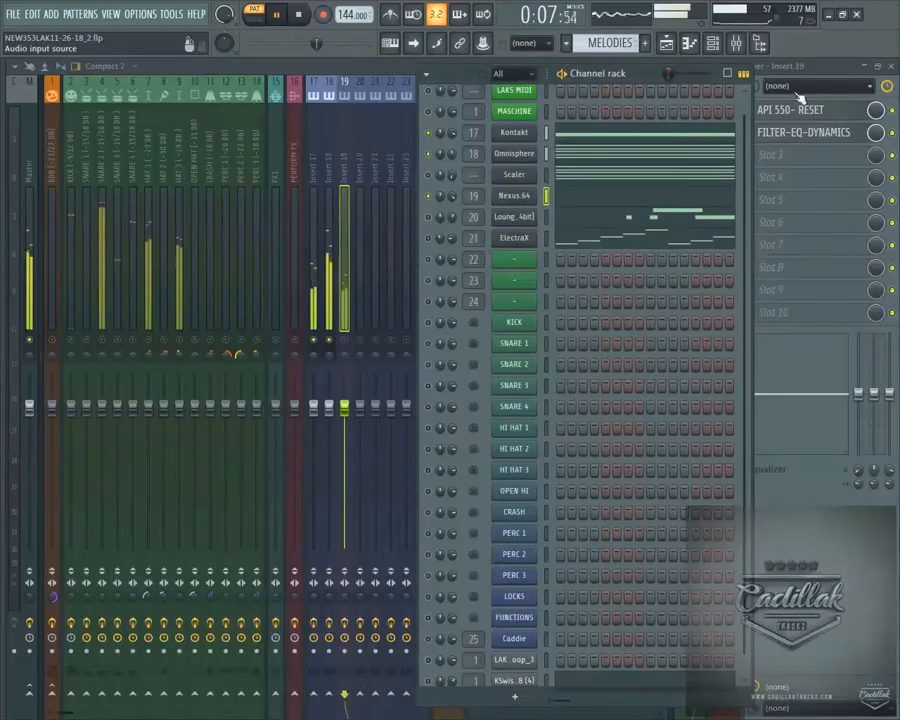
# - Enable mixer track Insert 19, restart the pattern from the beginning, and bring back the Channel rack
pyautogui.click(345, 340)
pyautogui.click(300, 15)
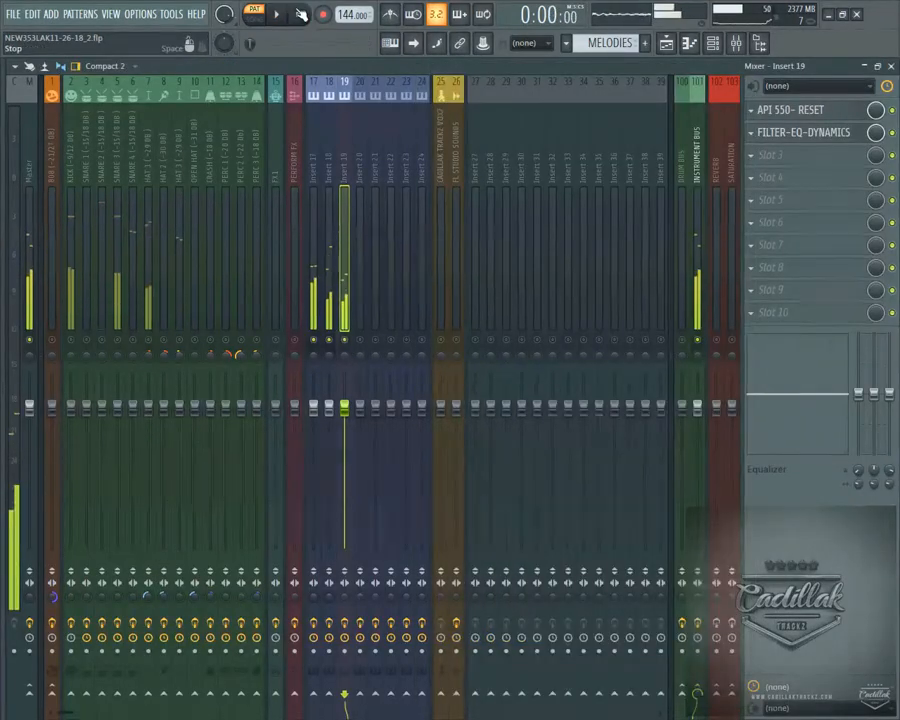
pyautogui.press('space')
pyautogui.click(712, 43)
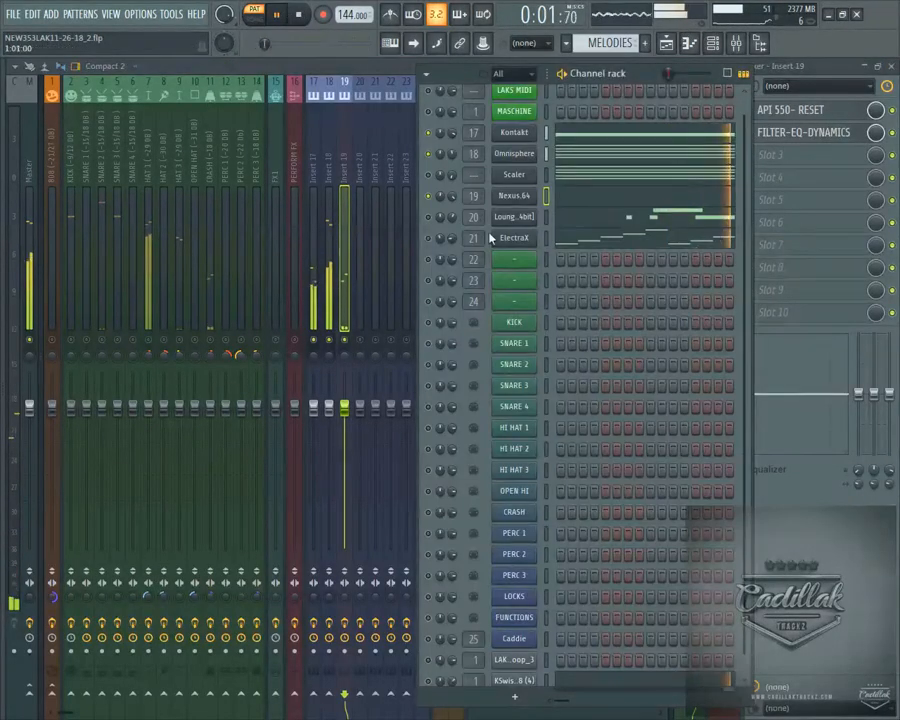
# - Raise the Nexus.64 plugin's output level to about 76 during playback, close its window, and stop the pattern
pyautogui.click(513, 195)
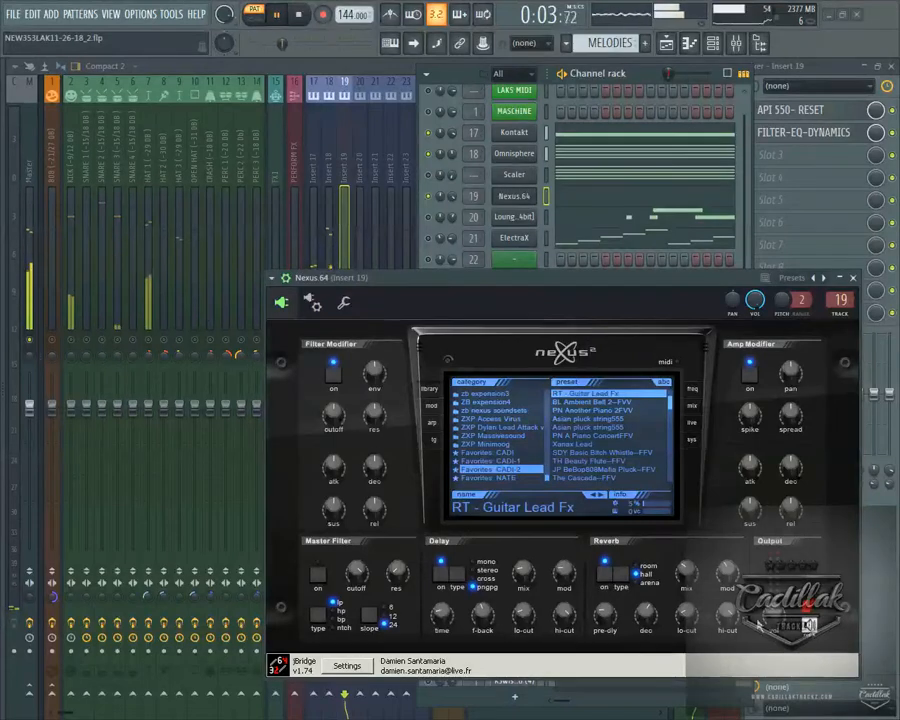
pyautogui.moveTo(773, 609)
pyautogui.mouseDown()
pyautogui.moveTo(772, 578)
pyautogui.moveTo(773, 590)
pyautogui.mouseUp()
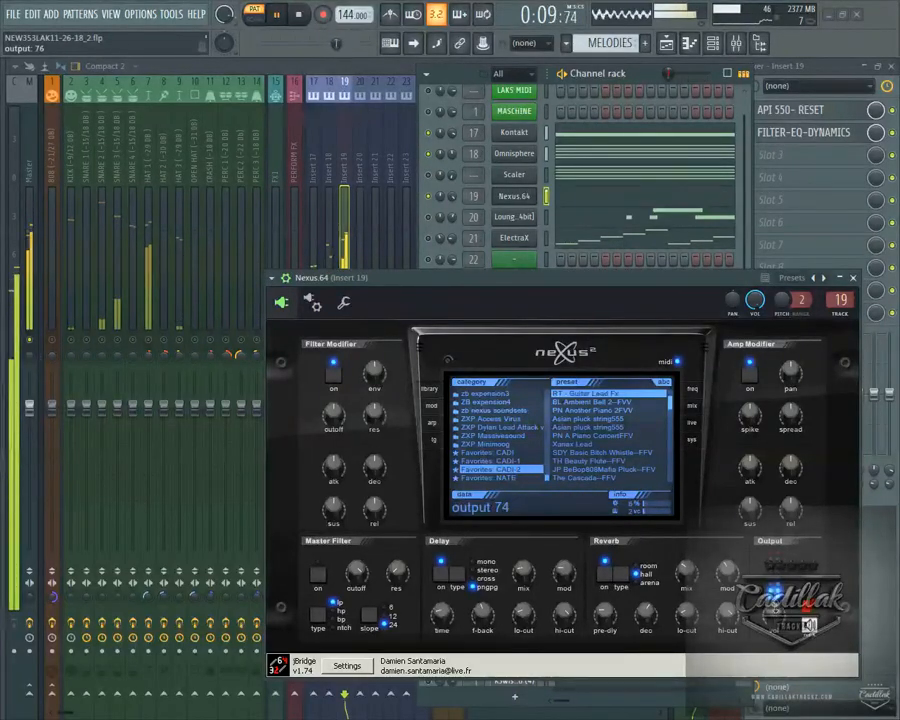
pyautogui.click(855, 279)
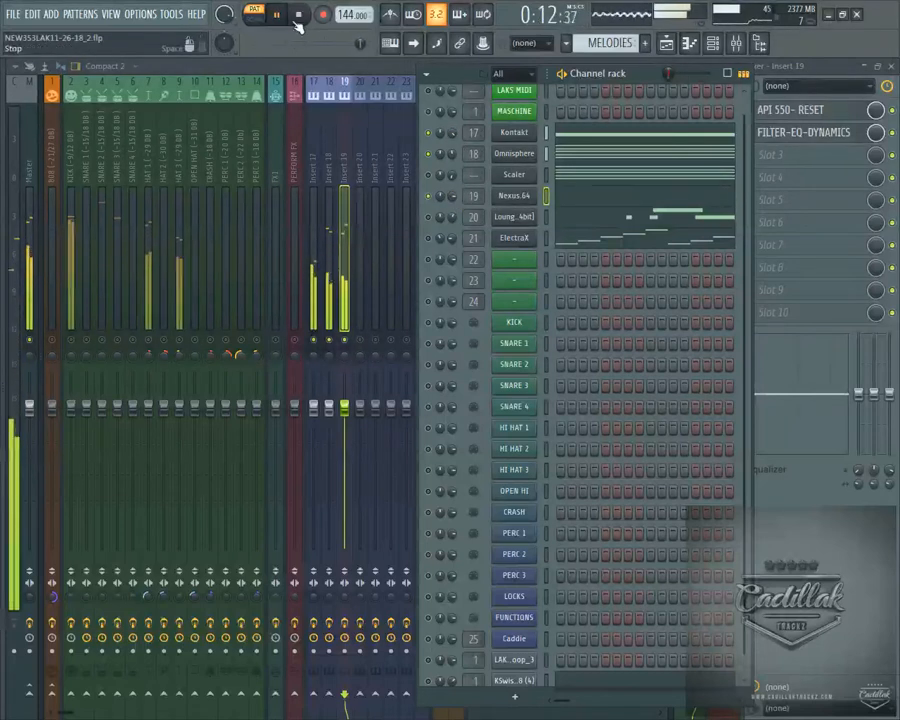
pyautogui.press('space')
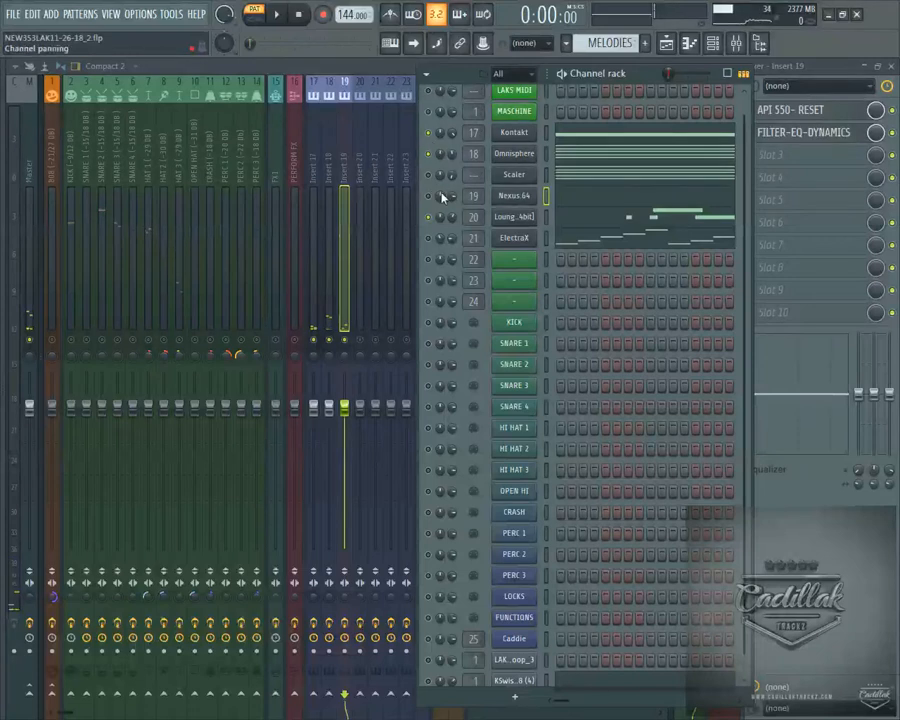
# - Open the Lounge Lizard EP-4 channel, move its window up to show the Wurliverb Tremolo program, and close it
pyautogui.click(553, 227)
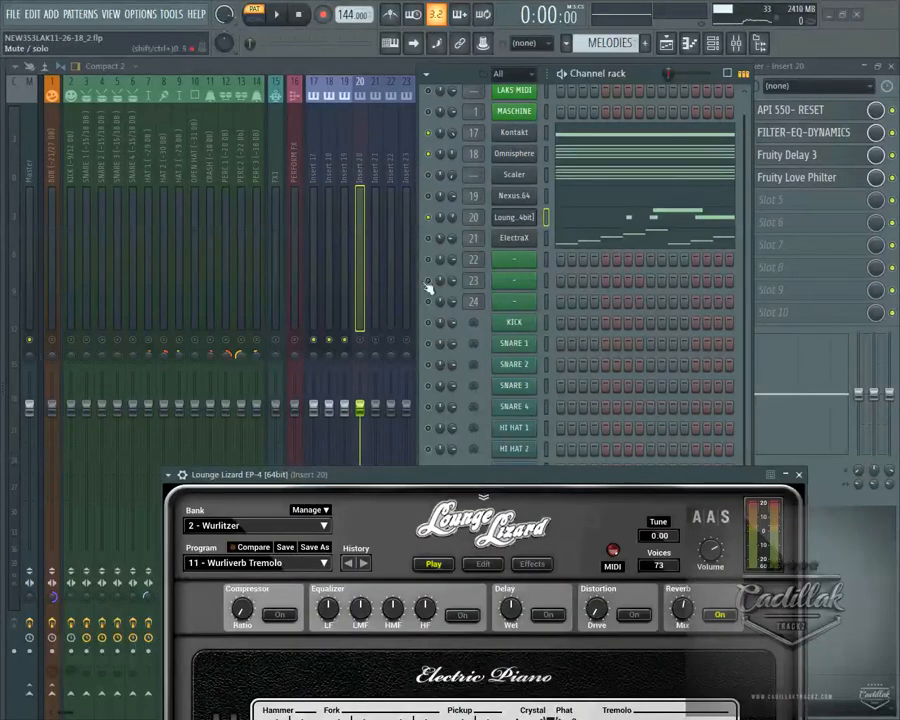
pyautogui.moveTo(355, 480); pyautogui.dragTo(261, 250)
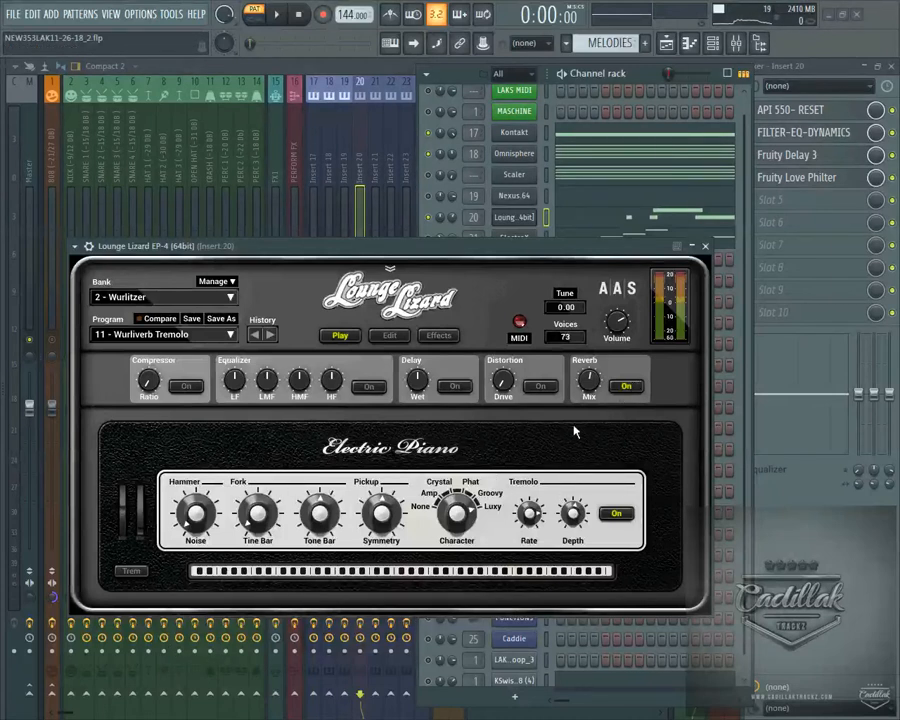
pyautogui.click(707, 247)
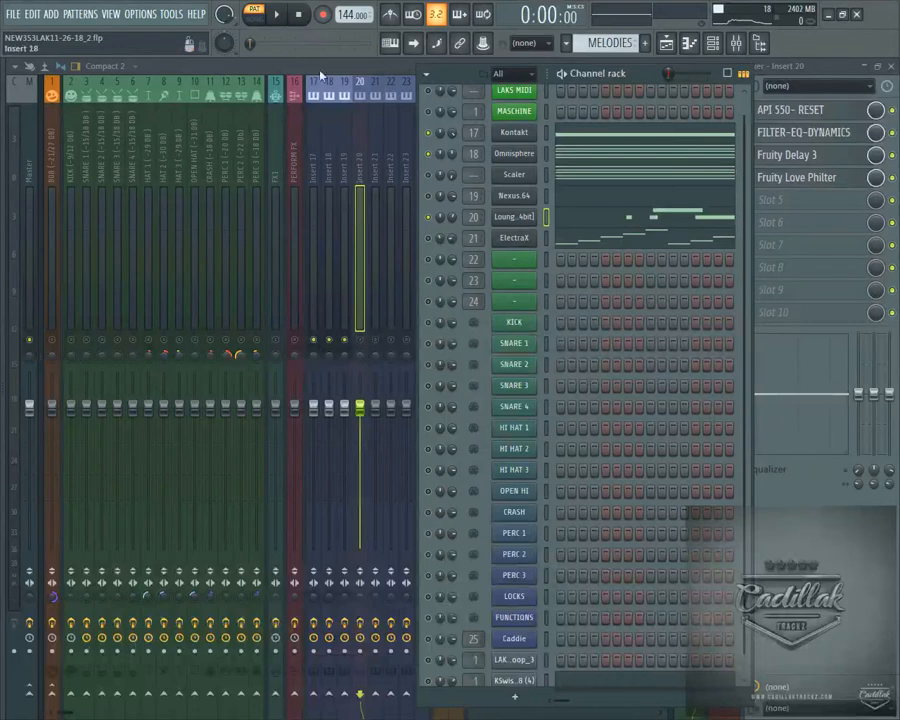
# - Enable mixer track Insert 20, restart the pattern, and bring up the Lounge Lizard EP-4 piano roll with the Channel rack
pyautogui.click(284, 25)
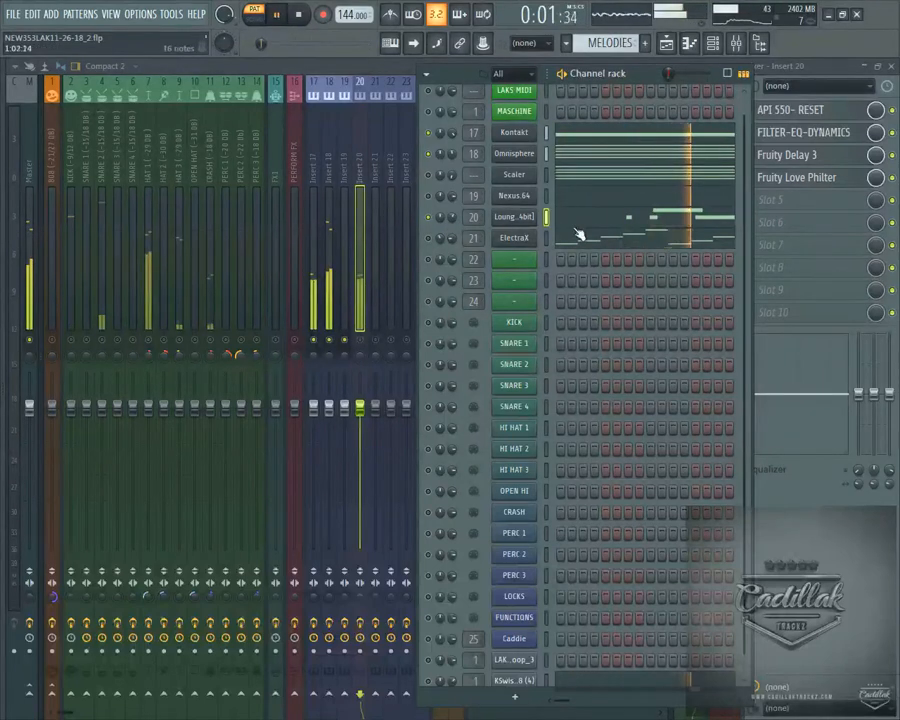
pyautogui.click(361, 340)
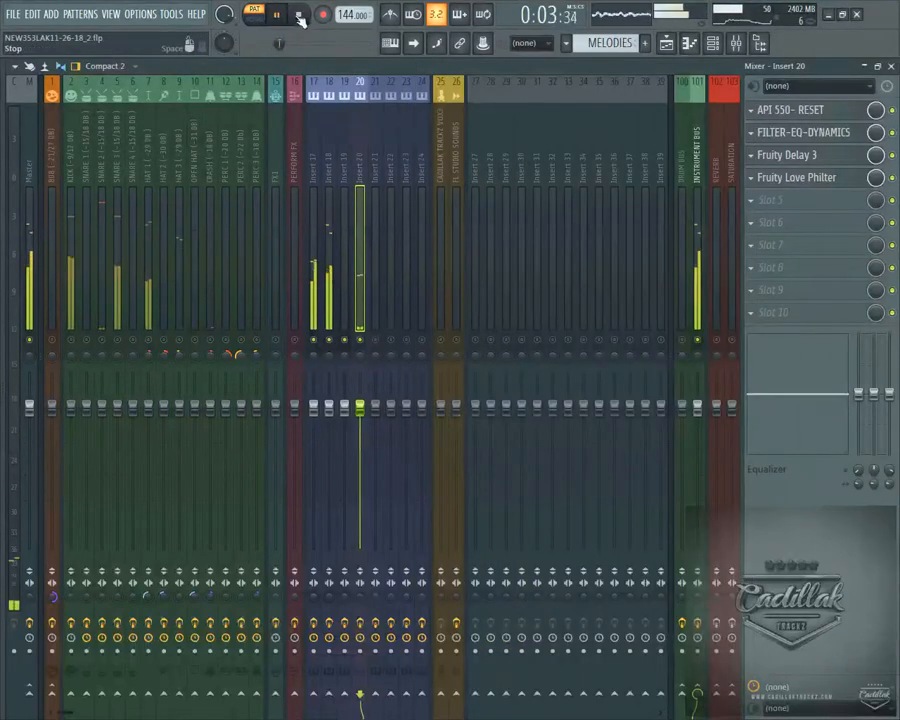
pyautogui.click(299, 16)
pyautogui.click(279, 18)
pyautogui.click(666, 43)
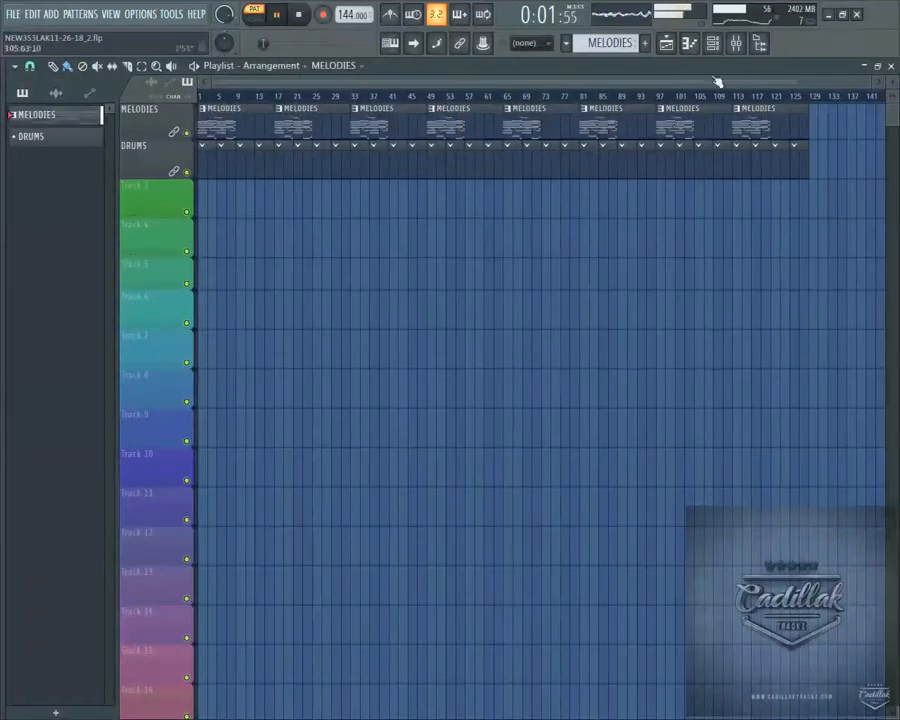
pyautogui.click(690, 43)
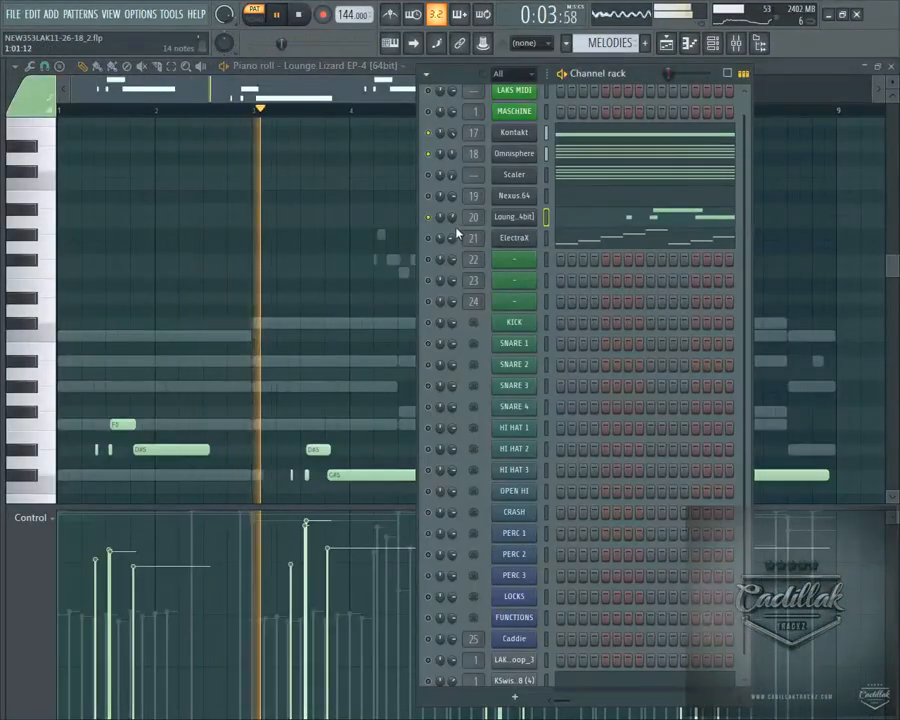
# - Bring up the mixer and restart the pattern to audition Insert 20 with Fruity Delay 3 and Fruity Love Philter bypassed
pyautogui.click(736, 43)
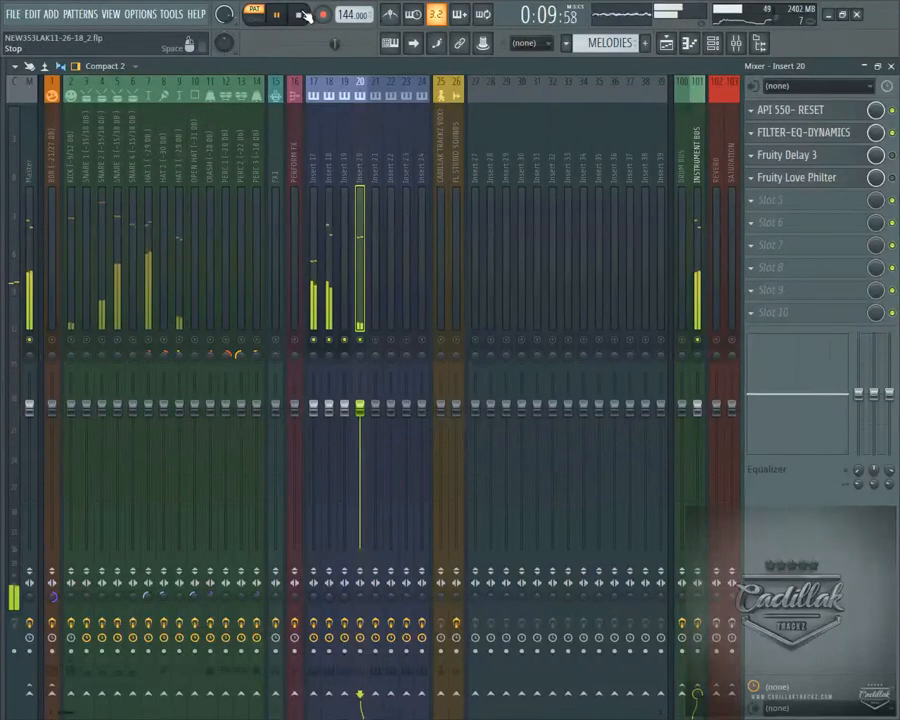
pyautogui.press('space')
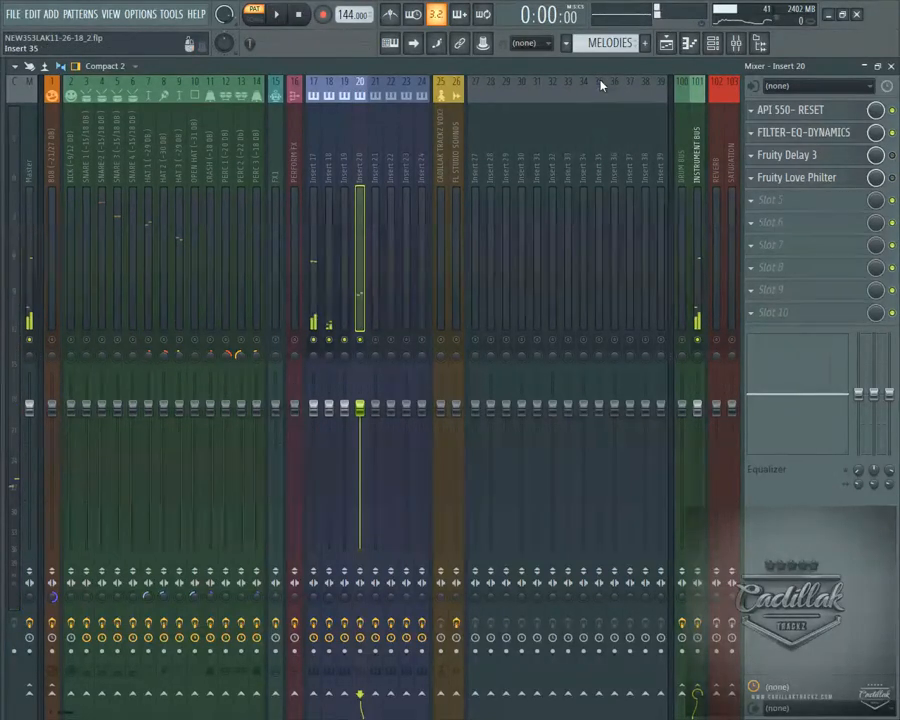
pyautogui.click(280, 16)
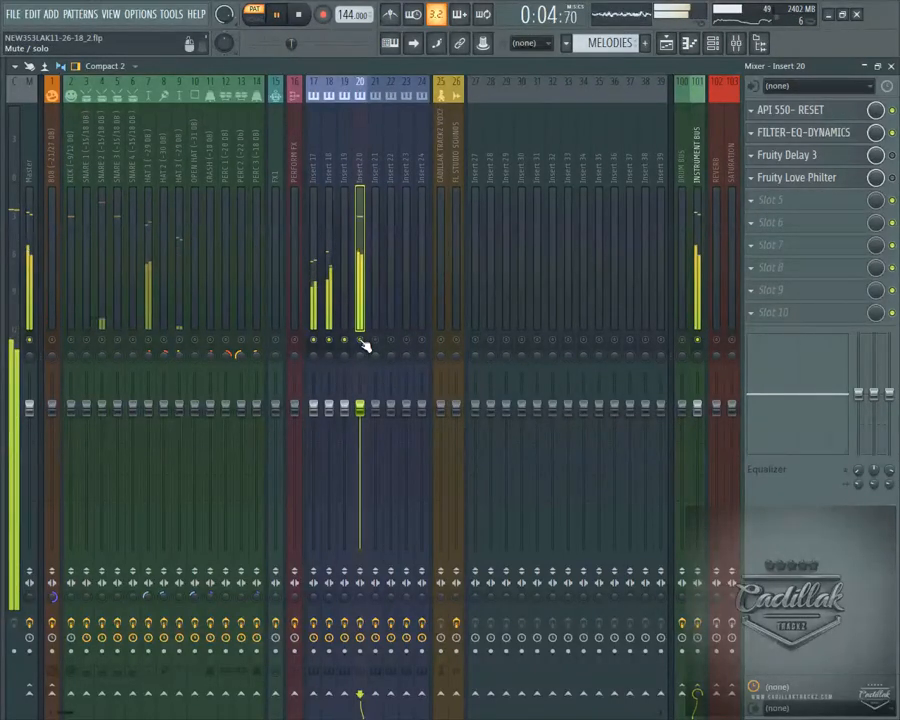
# - Enable Fruity Delay 3 and Fruity Love Philter on Insert 20, replay the pattern, close the mixer and stop playback
pyautogui.click(299, 14)
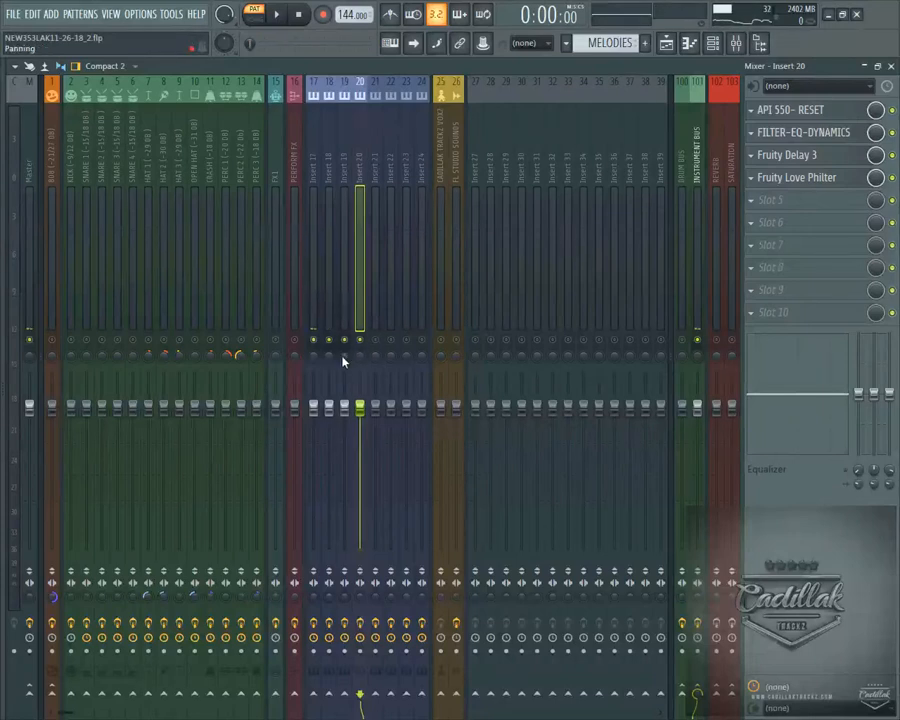
pyautogui.click(278, 15)
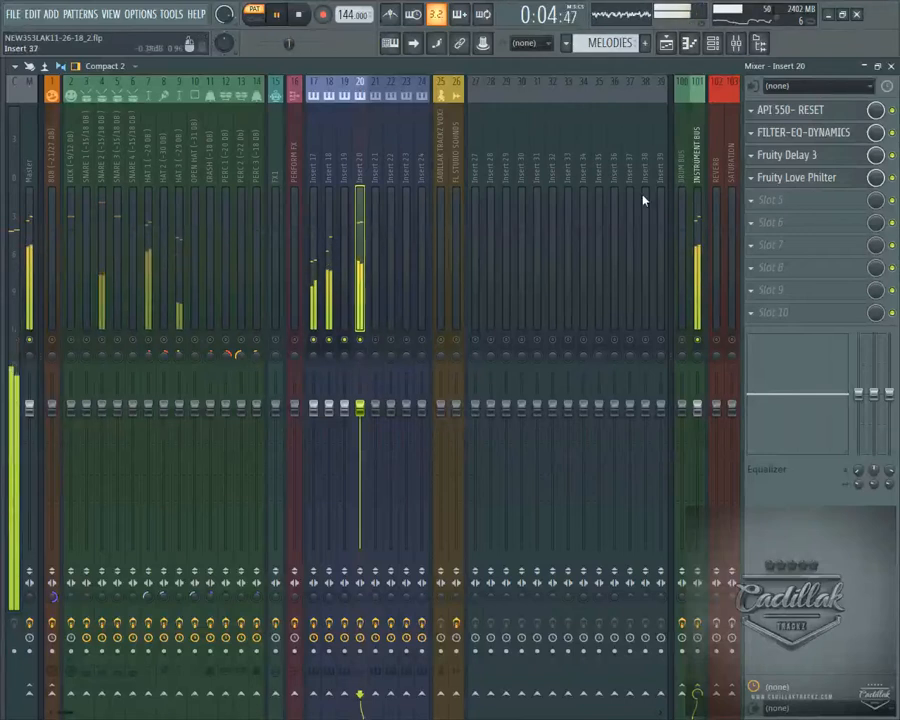
pyautogui.click(890, 66)
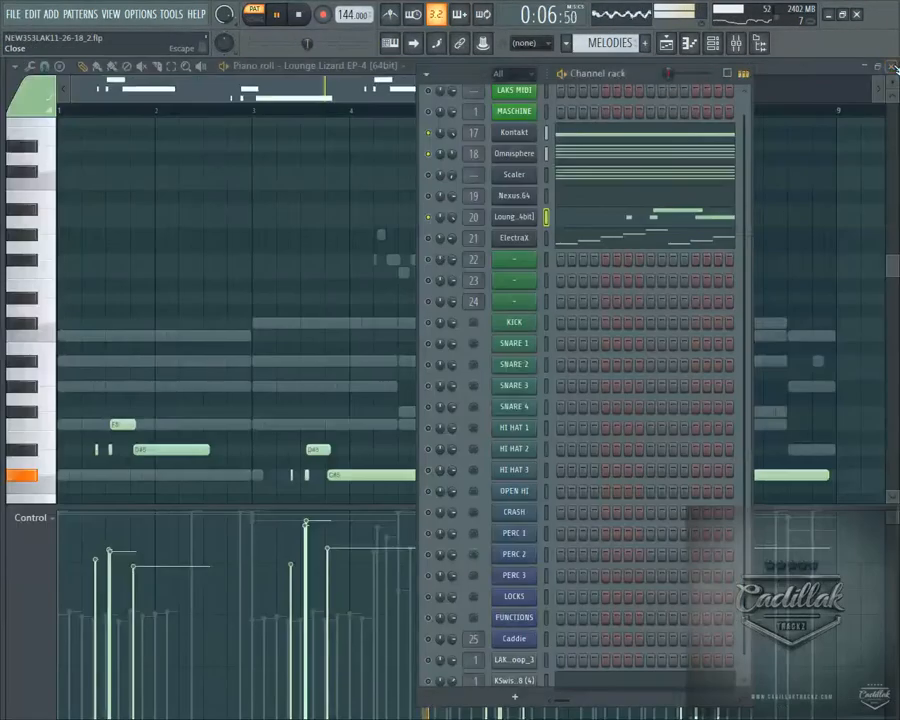
pyautogui.click(300, 16)
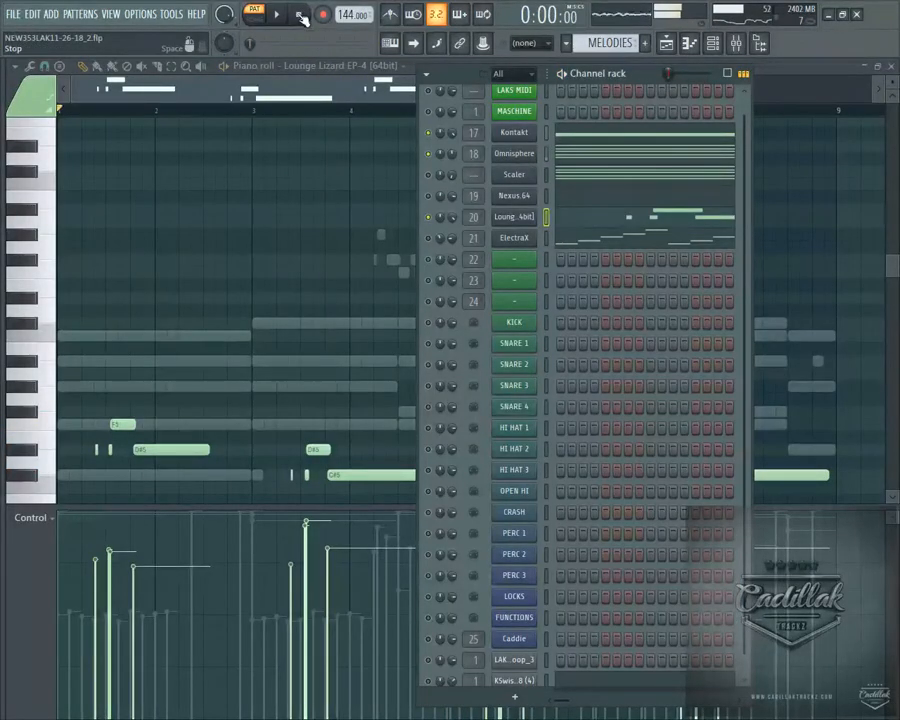
# - Show the ElectraX channel's notes in the piano roll, and close it
pyautogui.rightClick(514, 238)
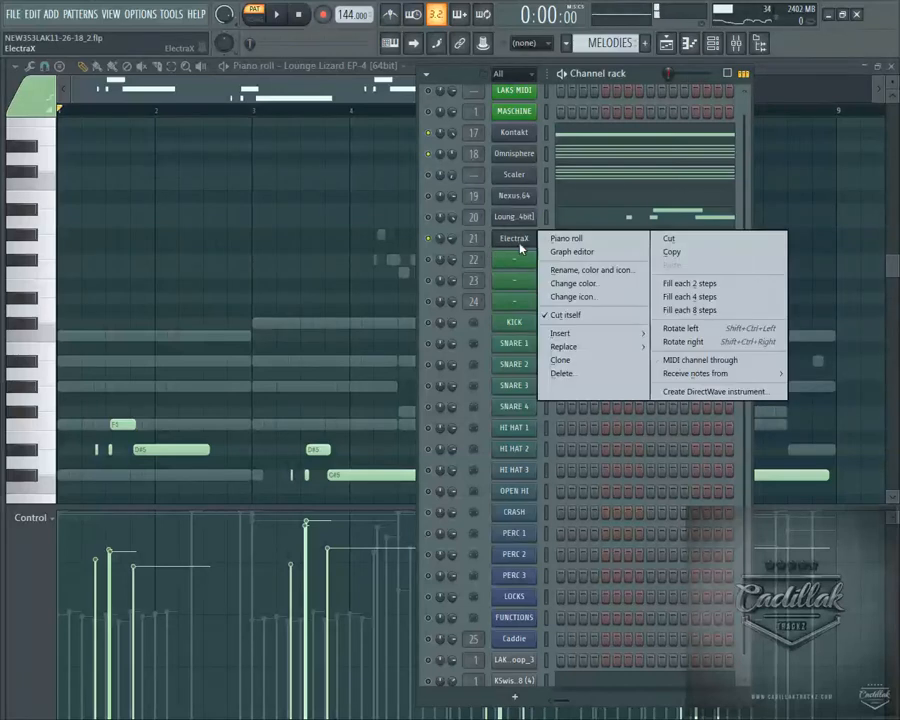
pyautogui.click(570, 235)
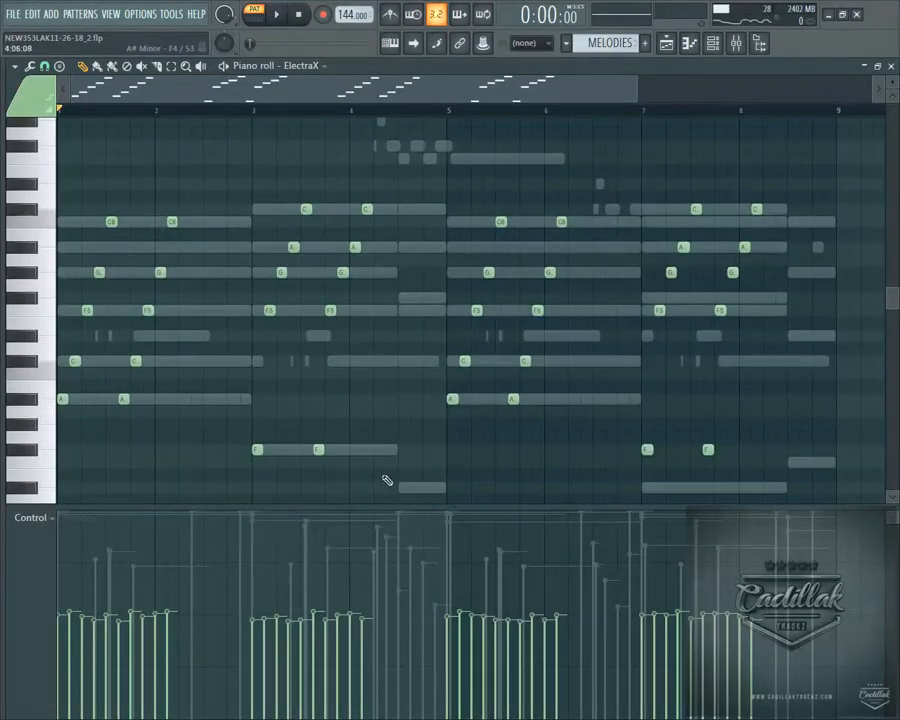
pyautogui.click(891, 67)
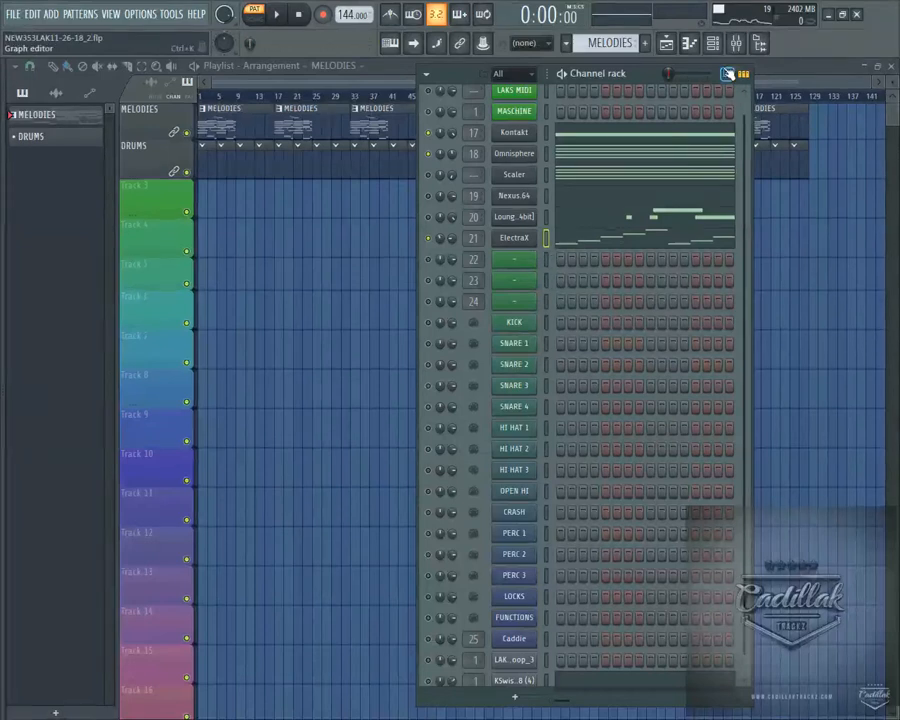
# - Select Insert 21 in the mixer to show its effects chain with HalfTime and Effectrix, and close the mixer
pyautogui.click(735, 44)
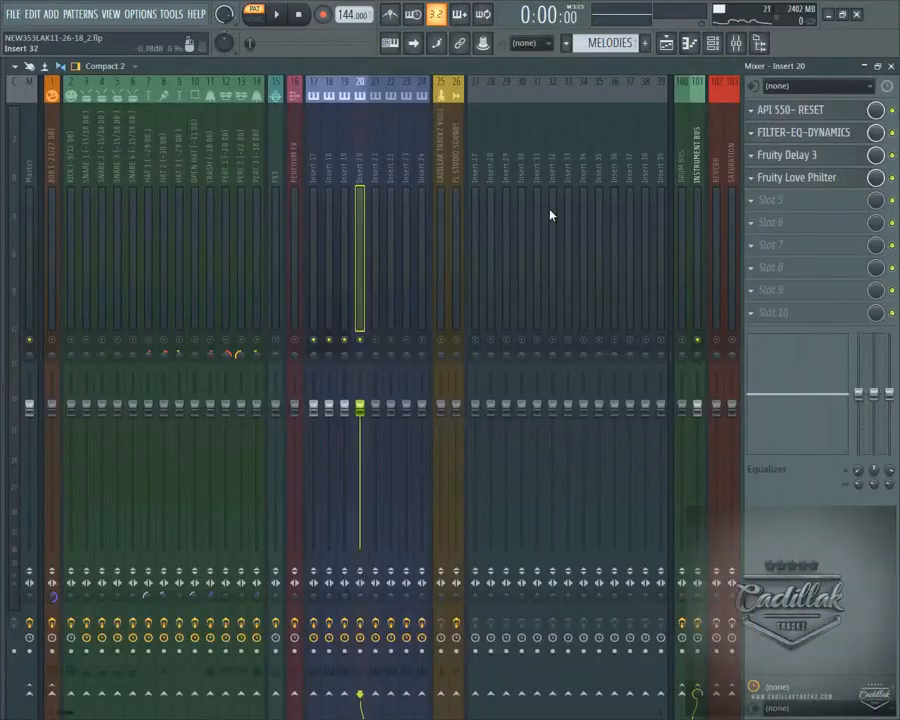
pyautogui.press('Right')
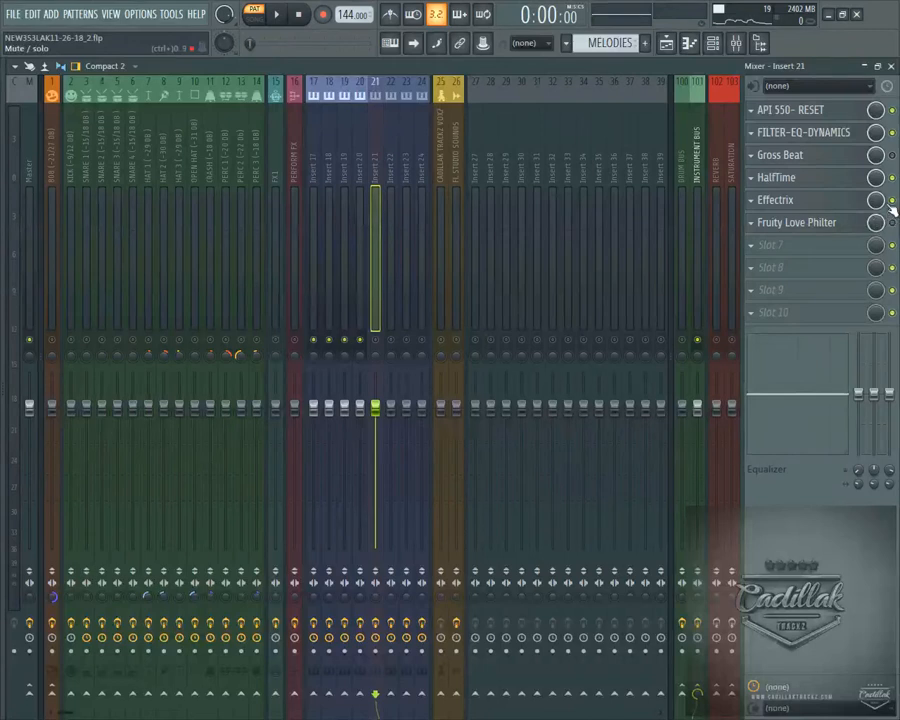
pyautogui.click(891, 66)
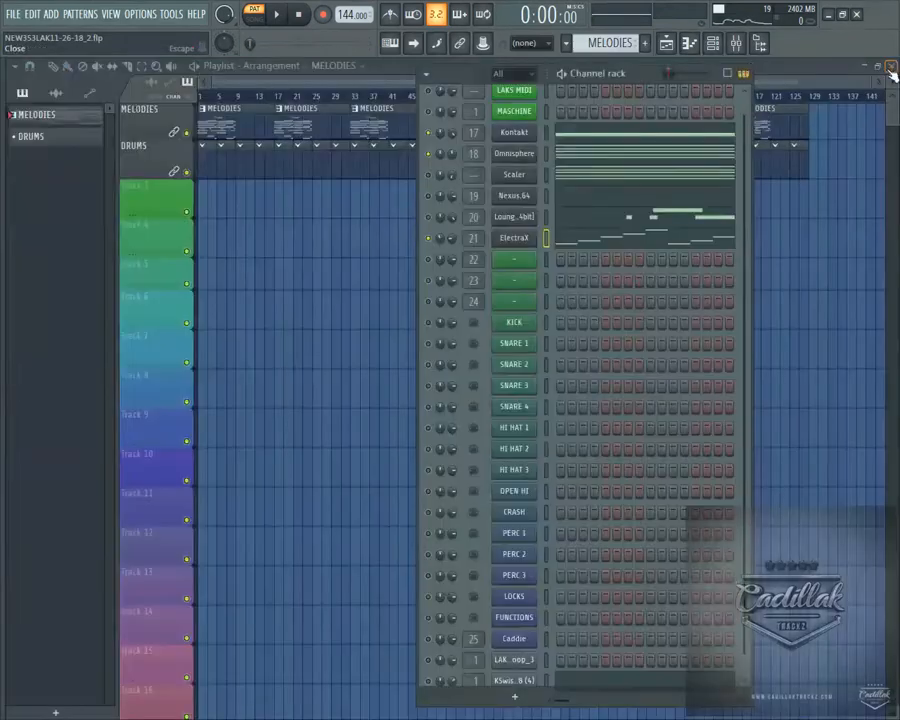
# - Audition the pattern with mixer track Insert 21 enabled and Inserts 17, 18 and 20 muted, and stop playback with the mixer closed
pyautogui.click(280, 15)
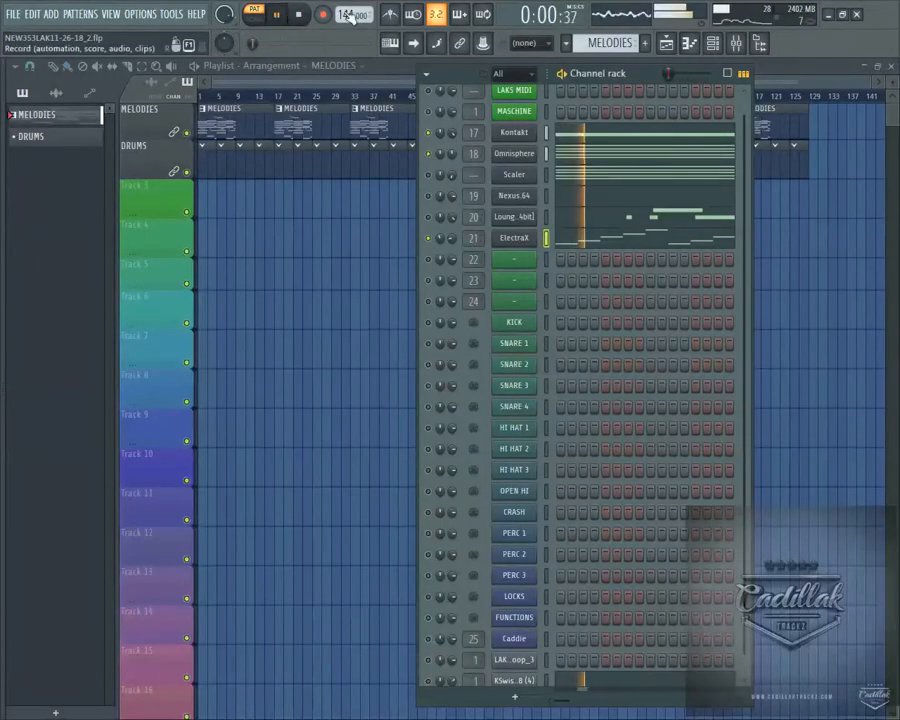
pyautogui.click(736, 42)
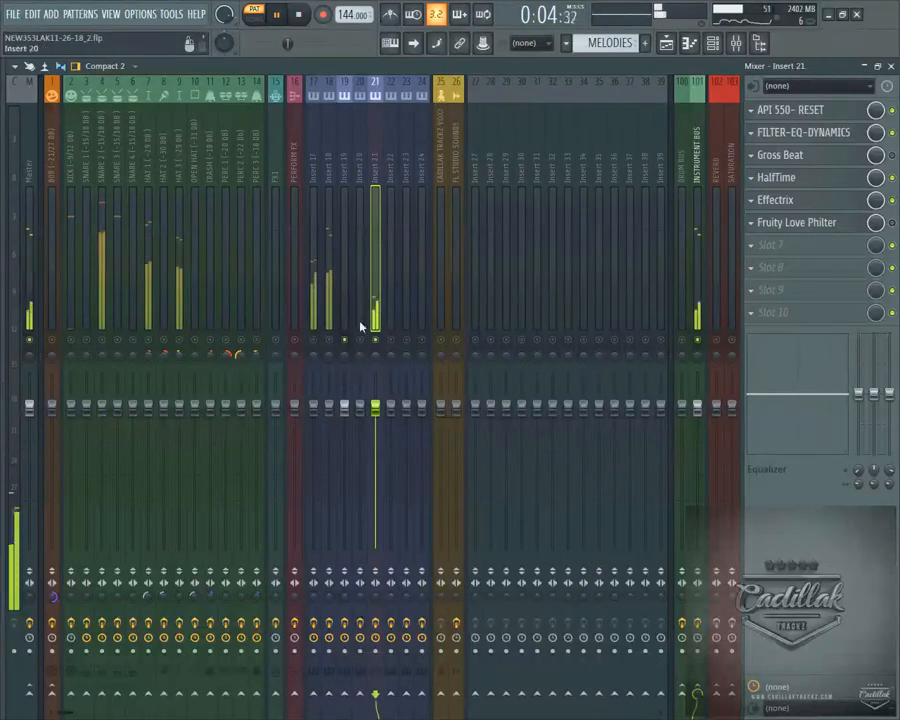
pyautogui.click(891, 66)
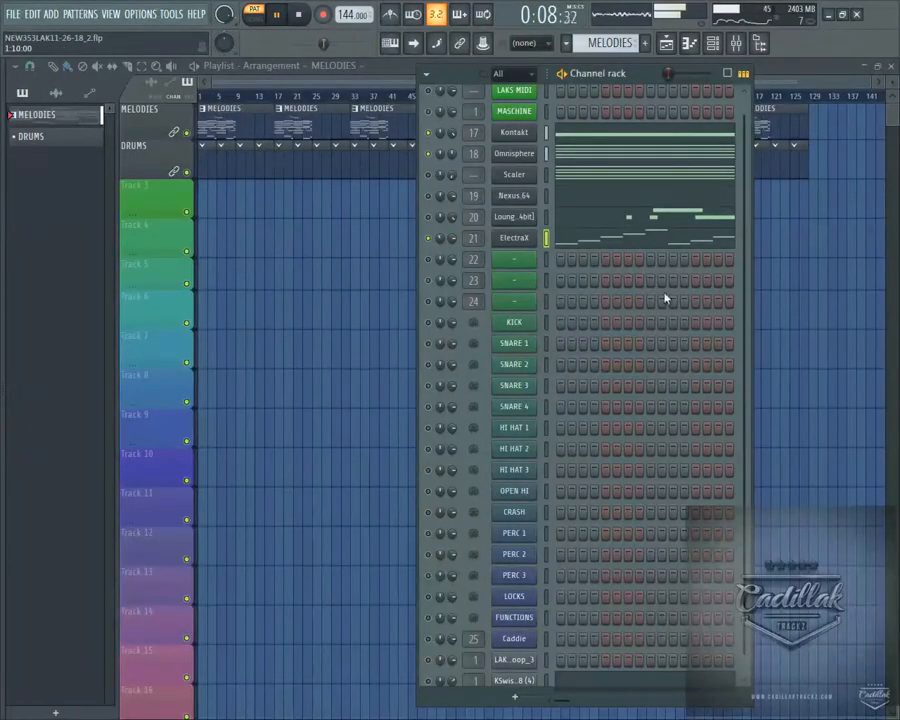
pyautogui.click(300, 16)
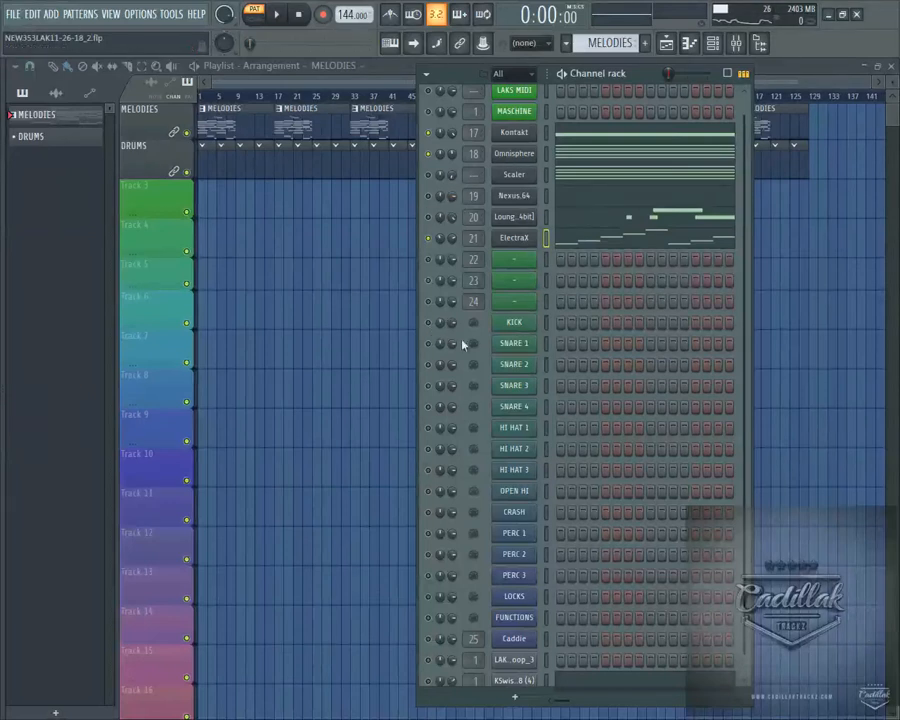
# - Enable all mixer tracks and bring the Channel rack back over the mixer
pyautogui.scroll(-1, 519, 566)
pyautogui.scroll(1, 574, 236)
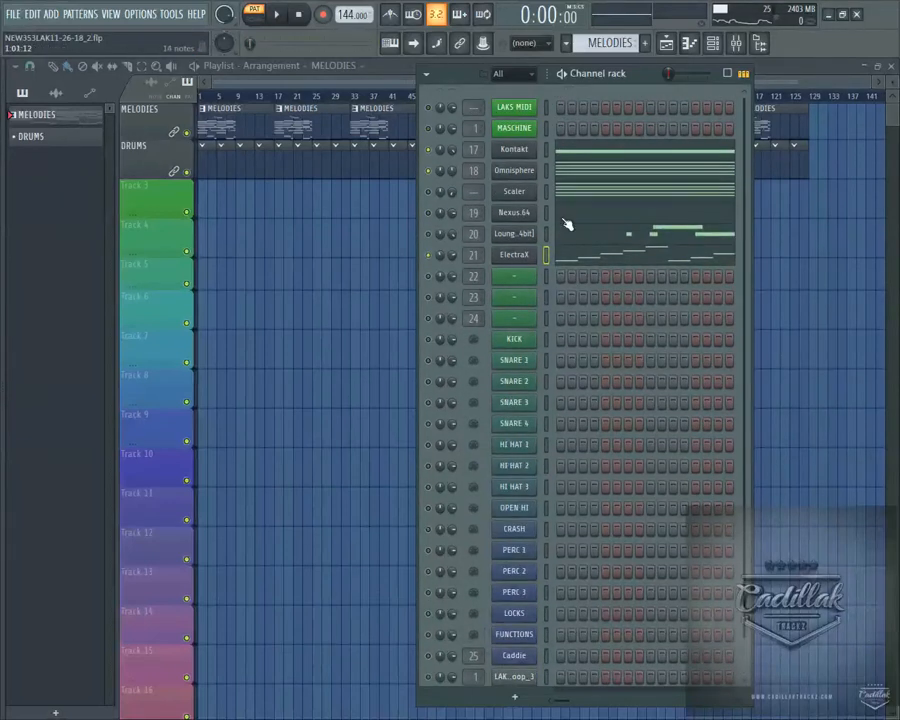
pyautogui.press('F9')
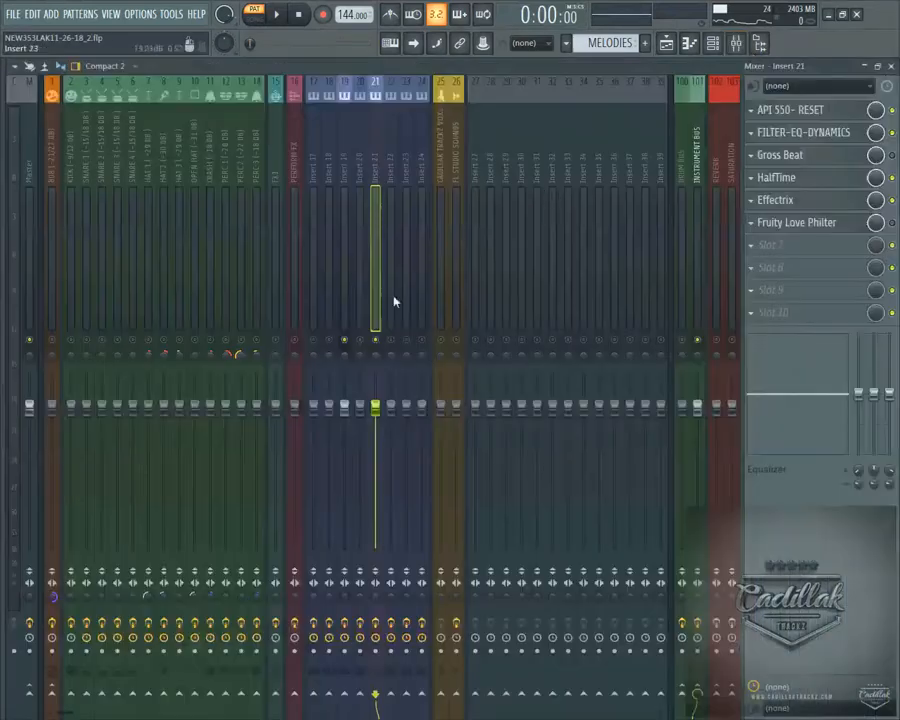
pyautogui.press('F6')
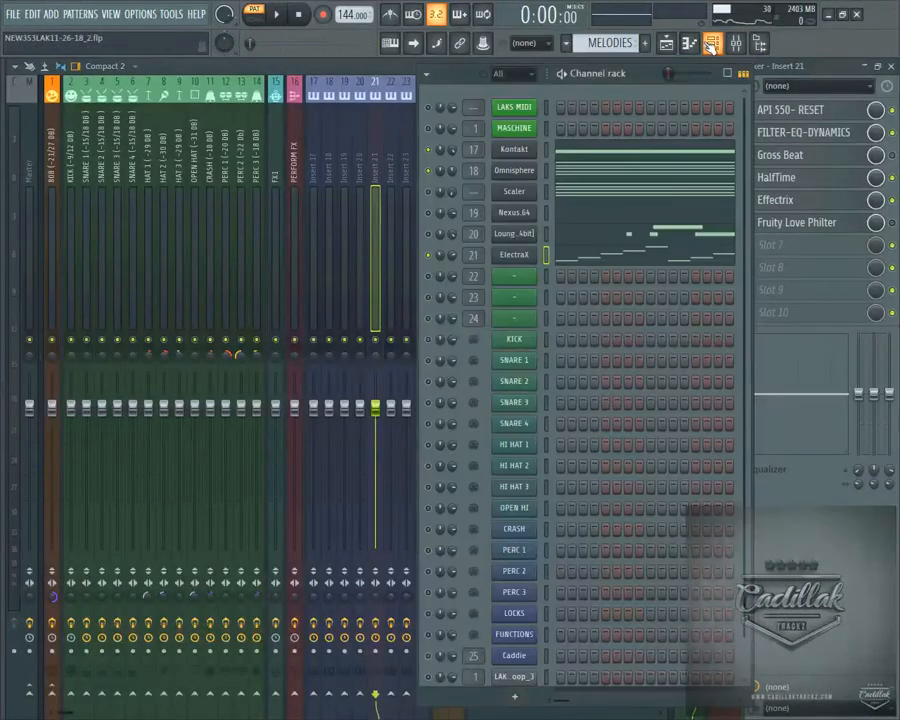
# - Select the MASCHINE channel and use its solo toggle to enable all channels in the Channel rack
pyautogui.click(516, 130)
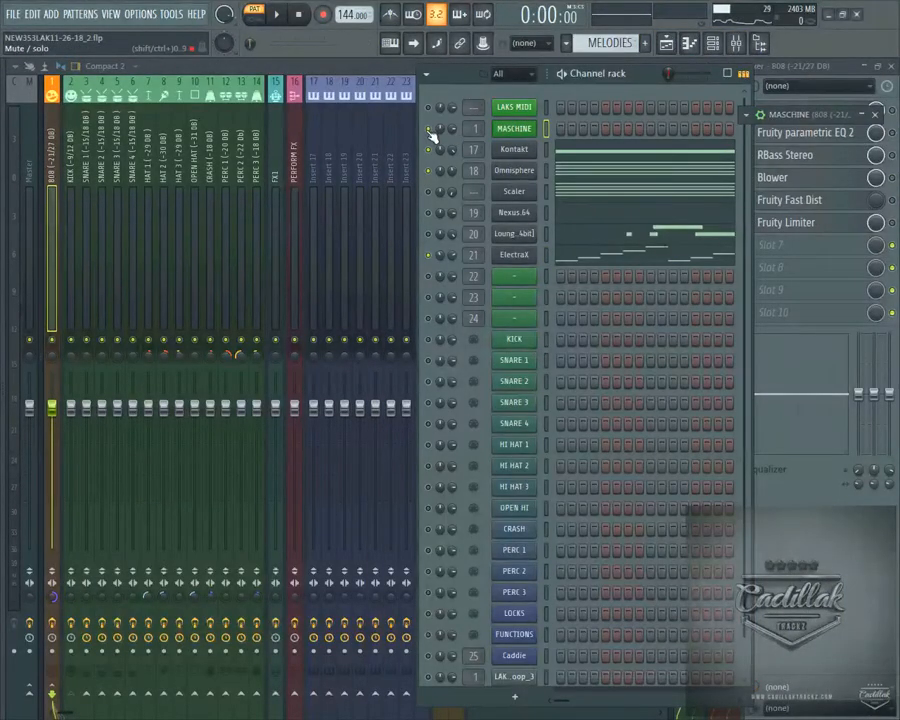
pyautogui.rightClick(429, 130)
pyautogui.click(434, 138)
pyautogui.rightClick(430, 131)
pyautogui.click(438, 140)
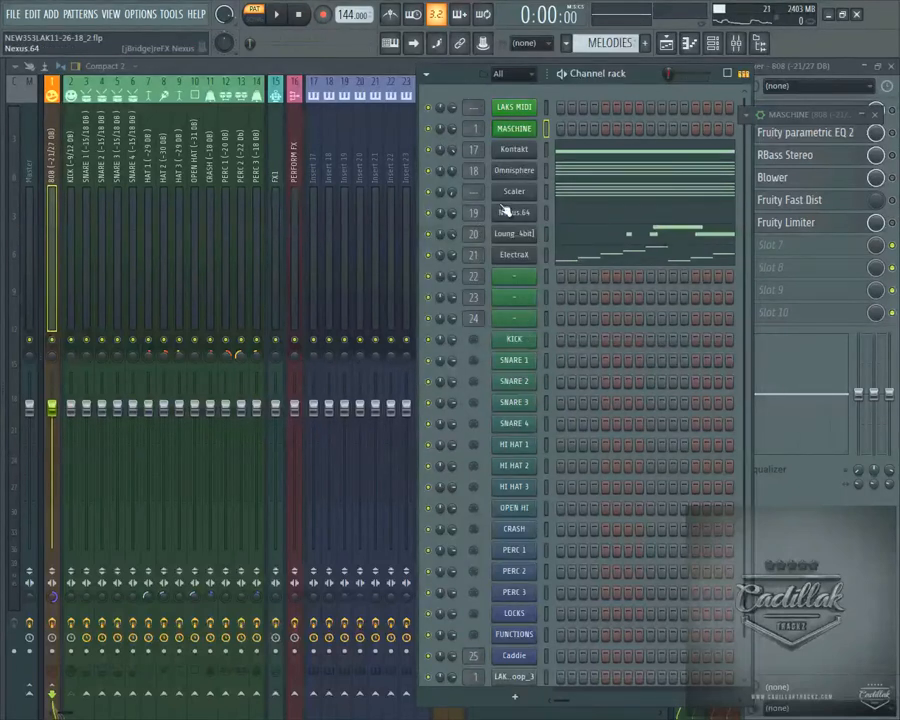
# - Reopen the MASCHINE window, place it over the mixer to show LAK'S KIT #205 with Pattern 1, and widen the browser
pyautogui.click(521, 134)
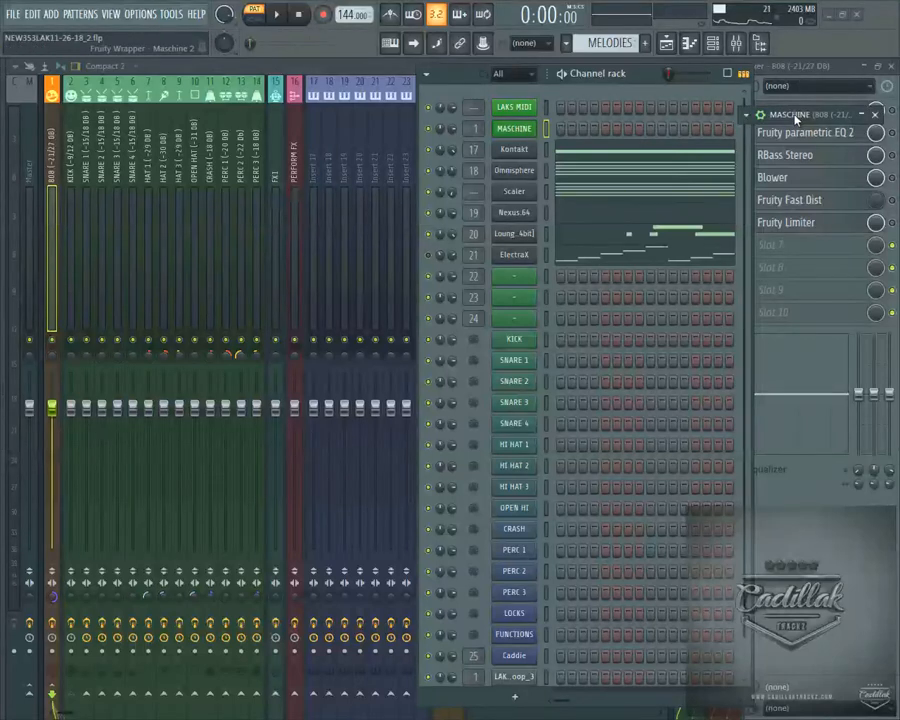
pyautogui.moveTo(848, 128); pyautogui.dragTo(163, 150)
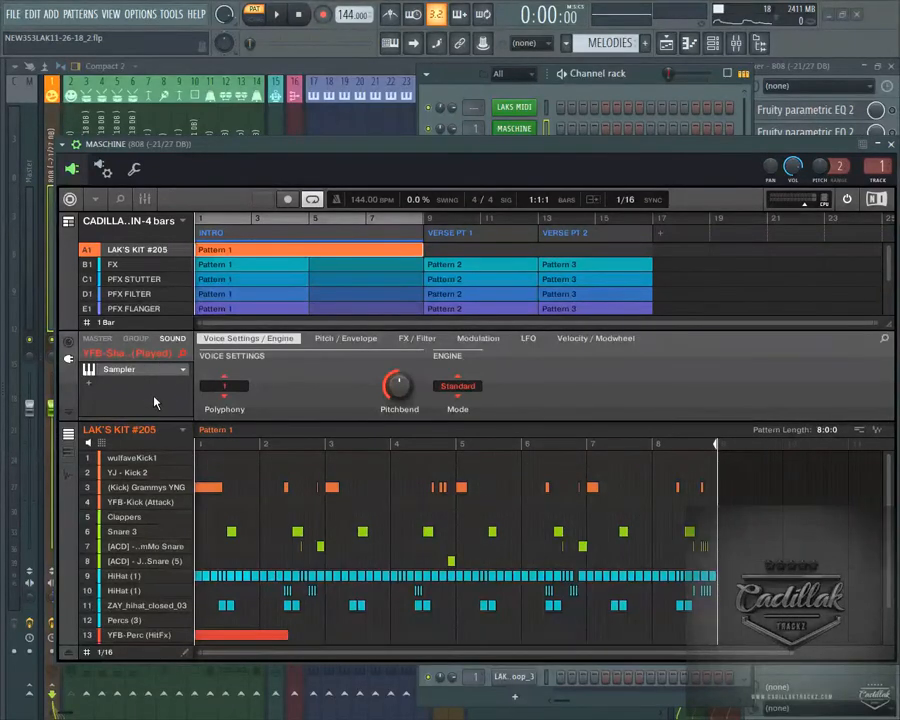
pyautogui.moveTo(108, 466)
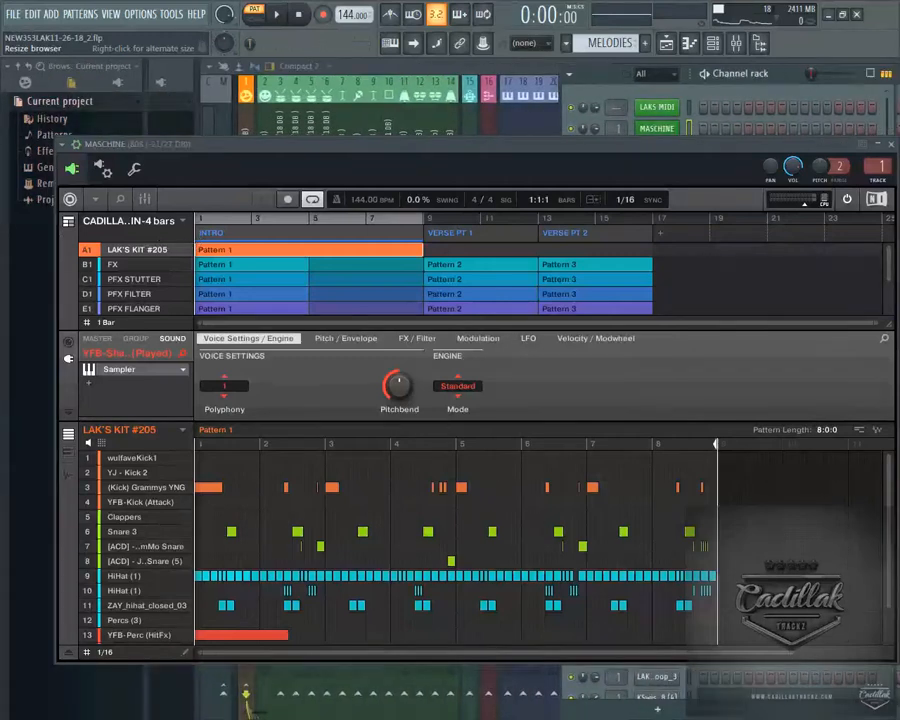
pyautogui.moveTo(2, 187); pyautogui.dragTo(409, 139)
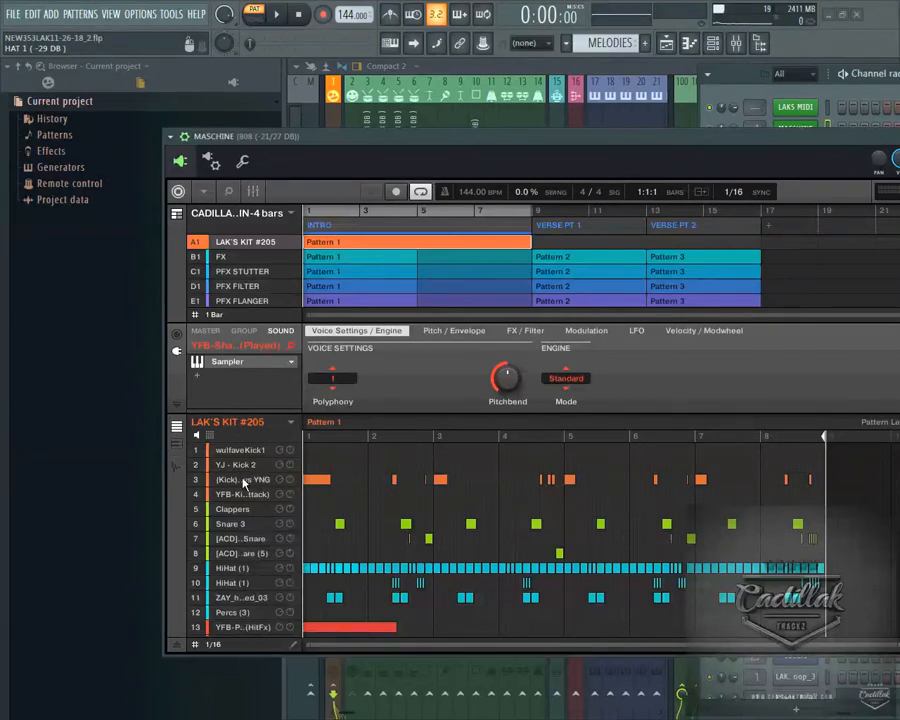
# - Audition snare, percussion and kick sounds of LAK'S KIT #205, including Snare 3 and YFB-Kick (Attack), and look over the notes of Pattern 1
pyautogui.click(257, 538)
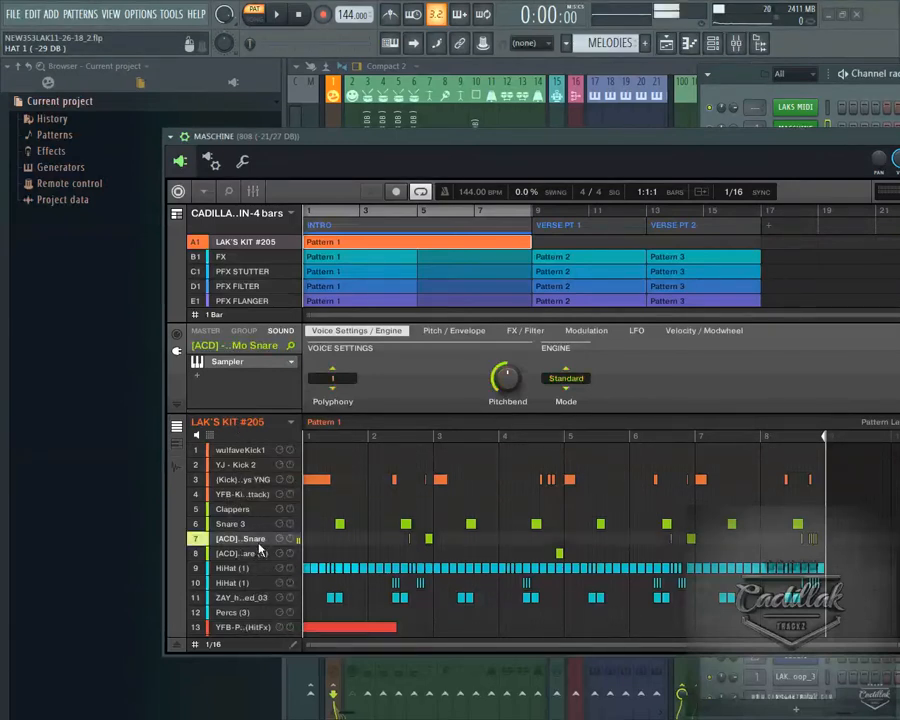
pyautogui.click(260, 614)
pyautogui.click(240, 525)
pyautogui.click(245, 555)
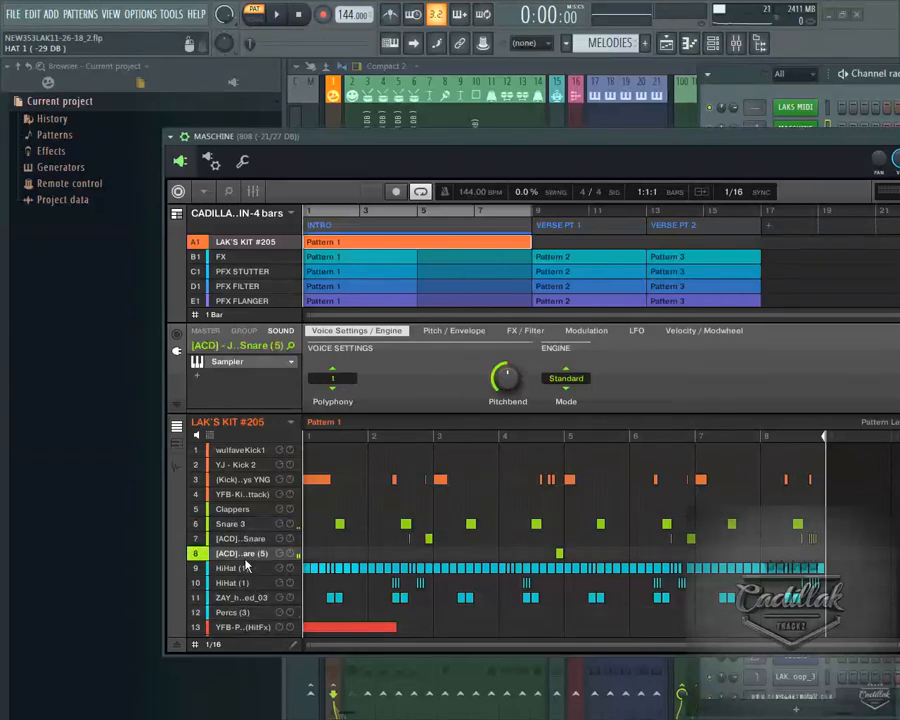
pyautogui.click(240, 494)
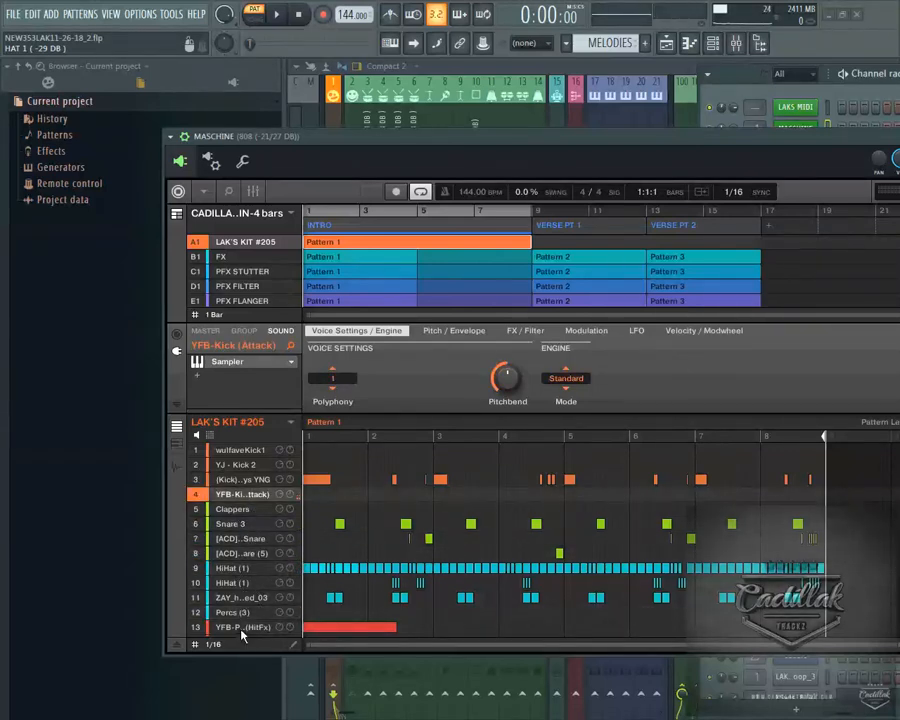
pyautogui.click(230, 555)
pyautogui.click(245, 494)
pyautogui.scroll(-3, 760, 500)
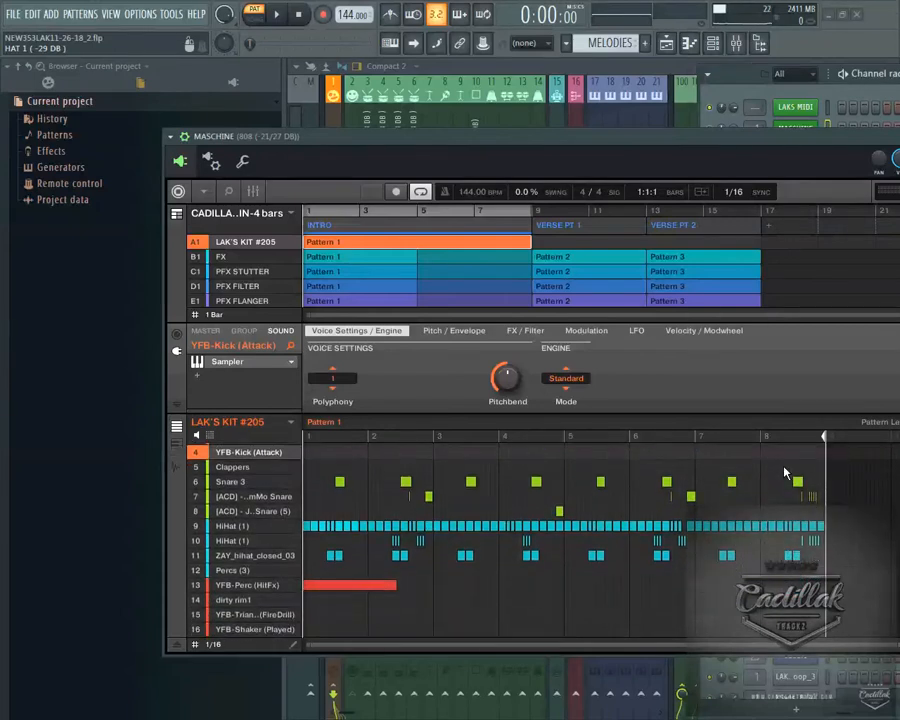
pyautogui.scroll(3, 612, 522)
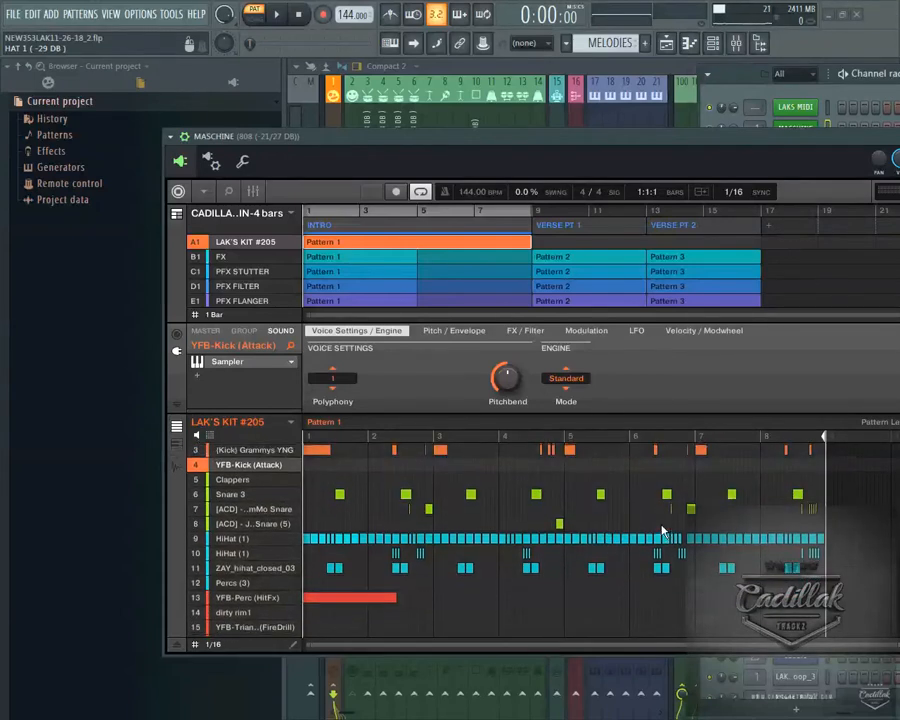
pyautogui.scroll(-3, 698, 540)
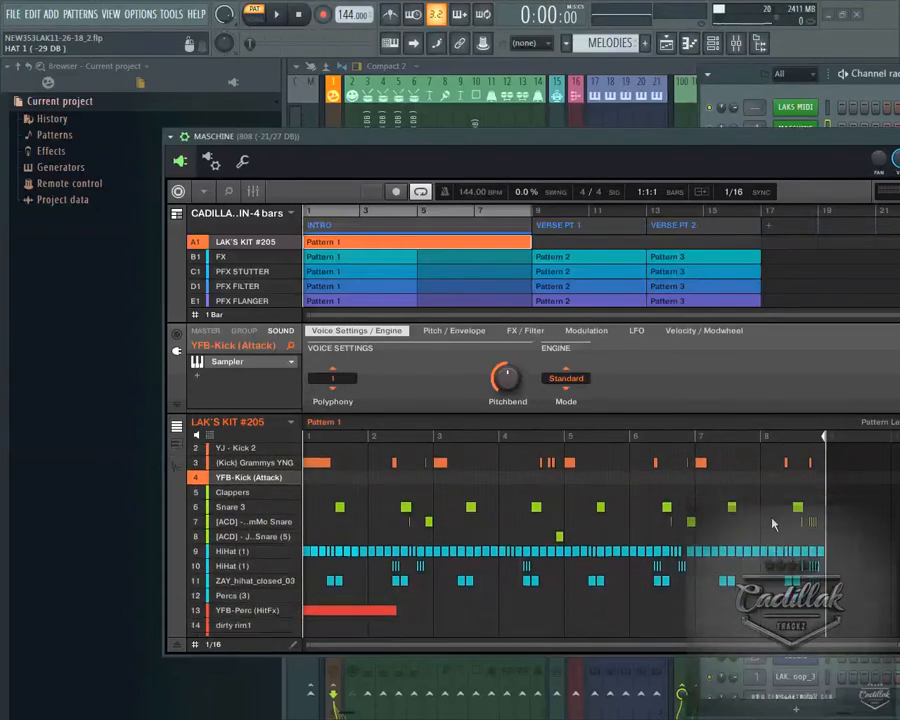
# - Play the melodies with the MASCHINE drum pattern and move the MASCHINE window aside to uncover the Channel rack
pyautogui.click(277, 14)
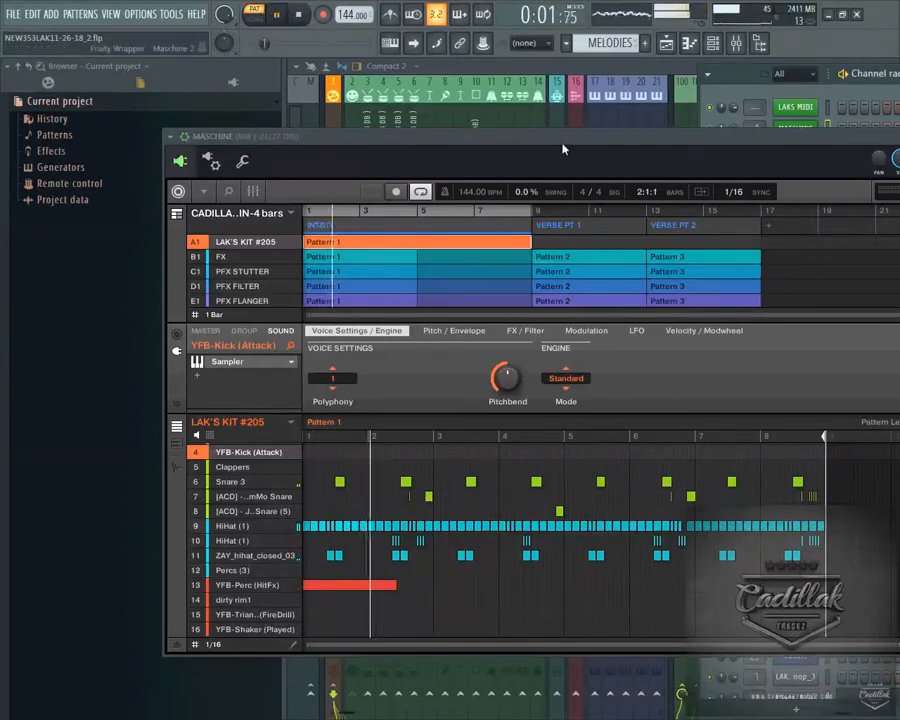
pyautogui.moveTo(562, 141); pyautogui.dragTo(551, 141)
pyautogui.scroll(-1, 836, 682)
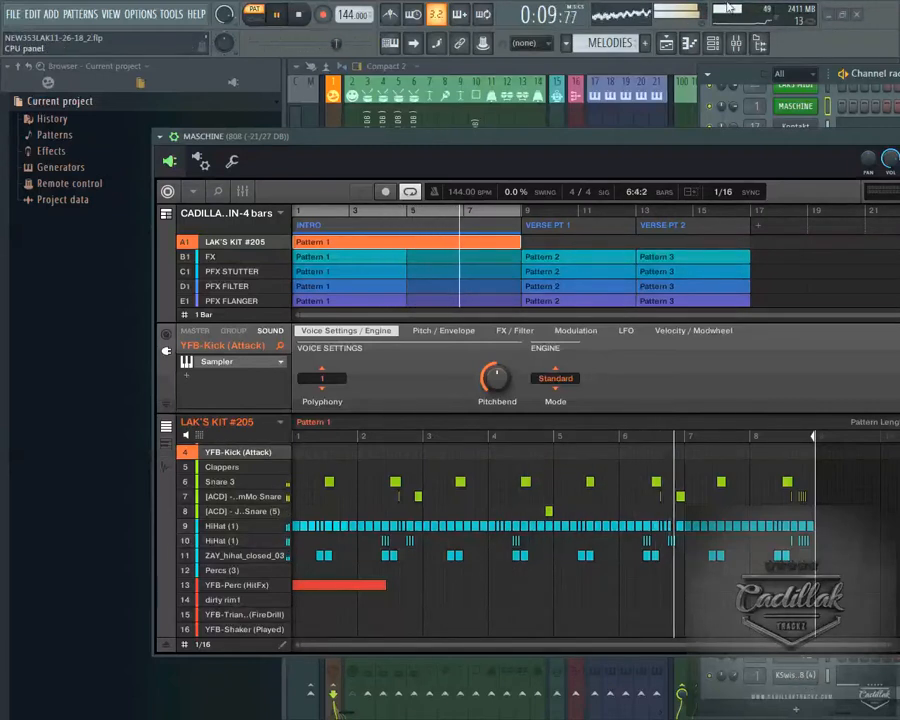
pyautogui.moveTo(558, 159); pyautogui.dragTo(197, 191)
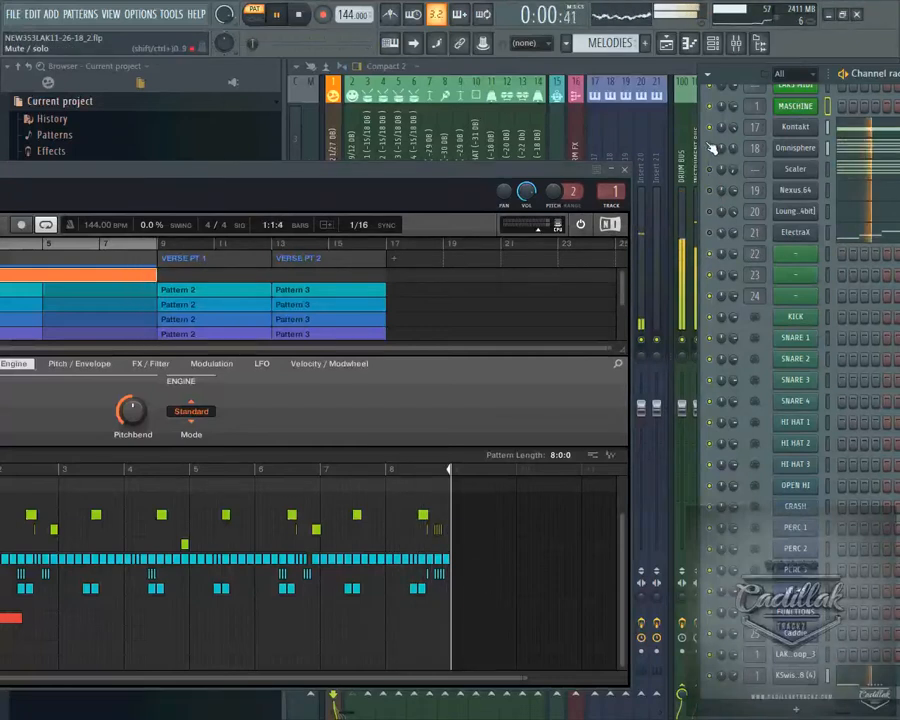
# - Restart the playback of the melodies with the MASCHINE drums and reposition the MASCHINE window beside the Channel rack
pyautogui.click(312, 12)
pyautogui.moveTo(296, 169); pyautogui.dragTo(453, 80)
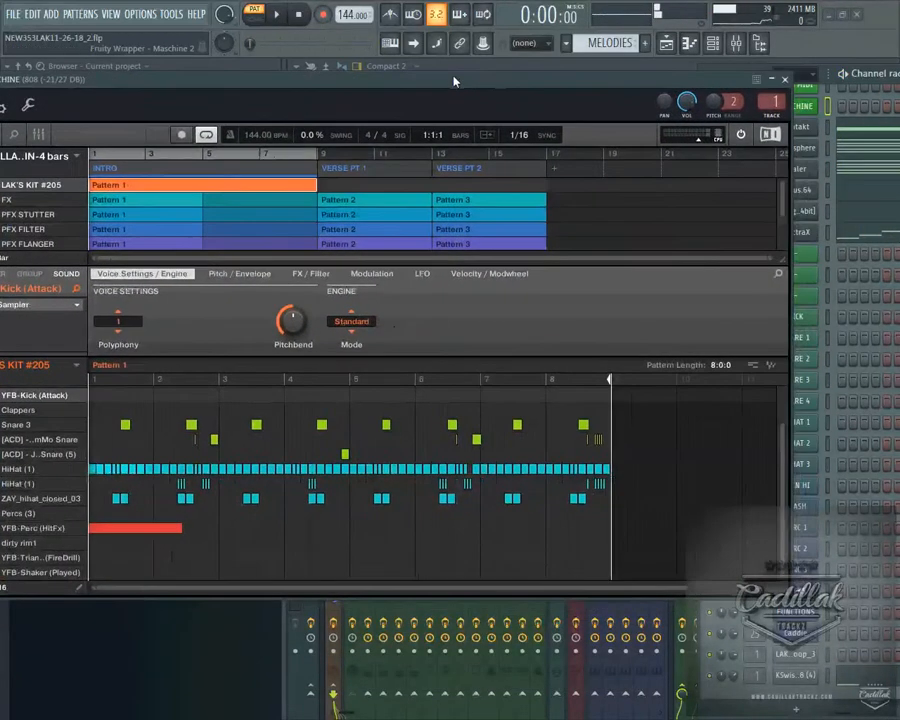
pyautogui.click(280, 15)
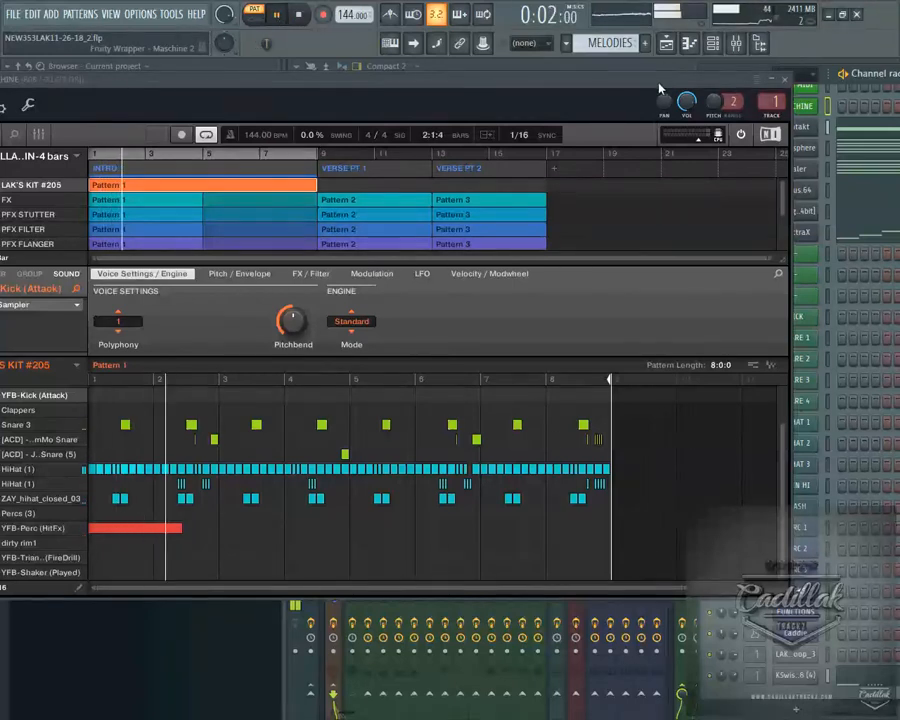
pyautogui.moveTo(659, 88); pyautogui.dragTo(571, 94)
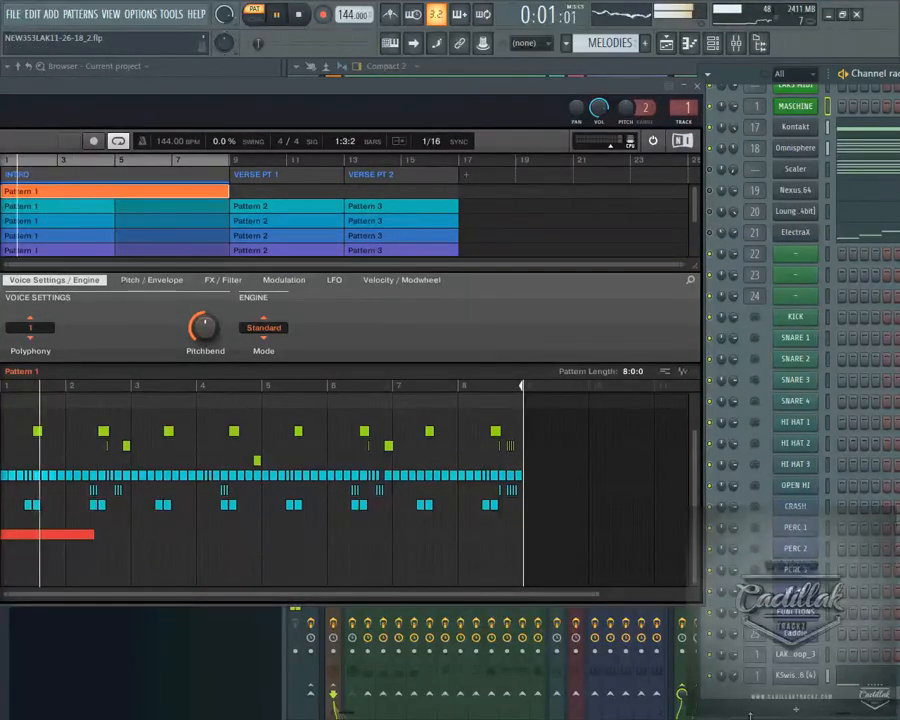
# - Inspect the KSwisha_808 (4) channel's sample settings and all its bass notes in the Piano roll during playback, ending back at the Channel rack
pyautogui.click(788, 675)
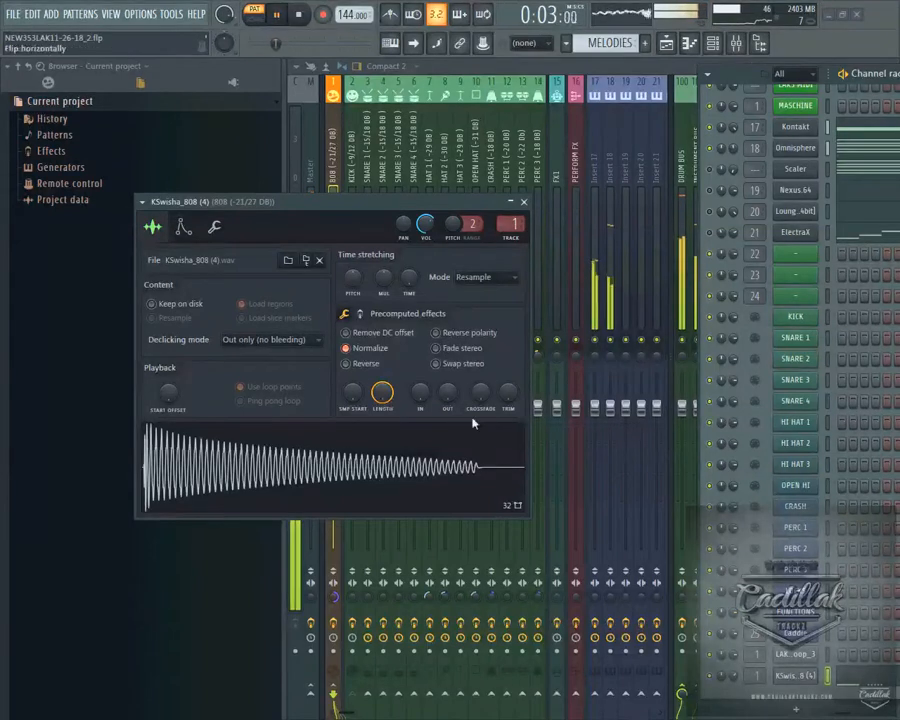
pyautogui.rightClick(788, 675)
pyautogui.click(683, 484)
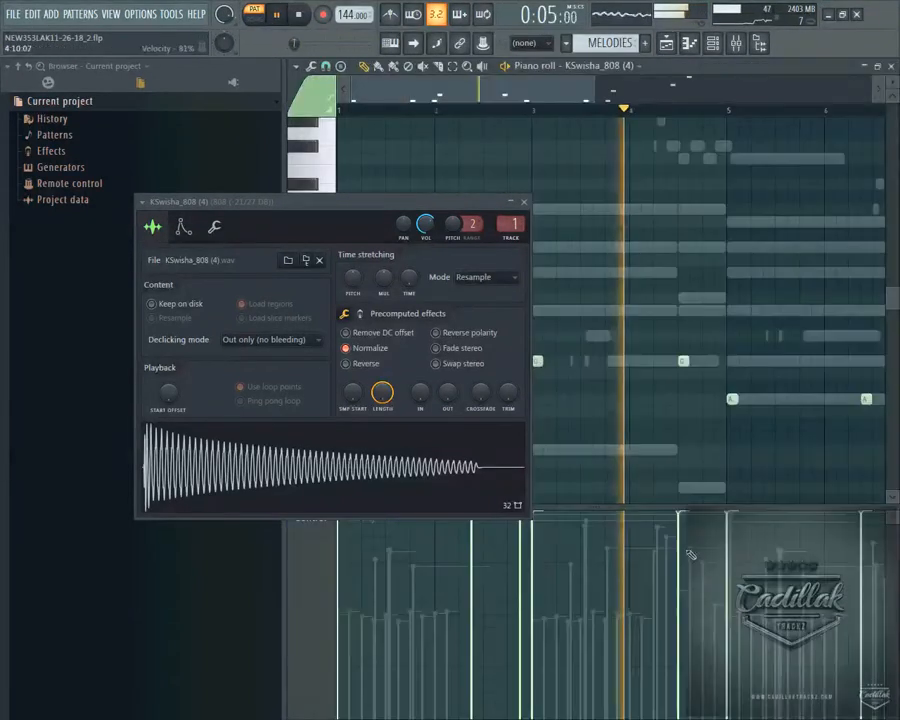
pyautogui.click(523, 202)
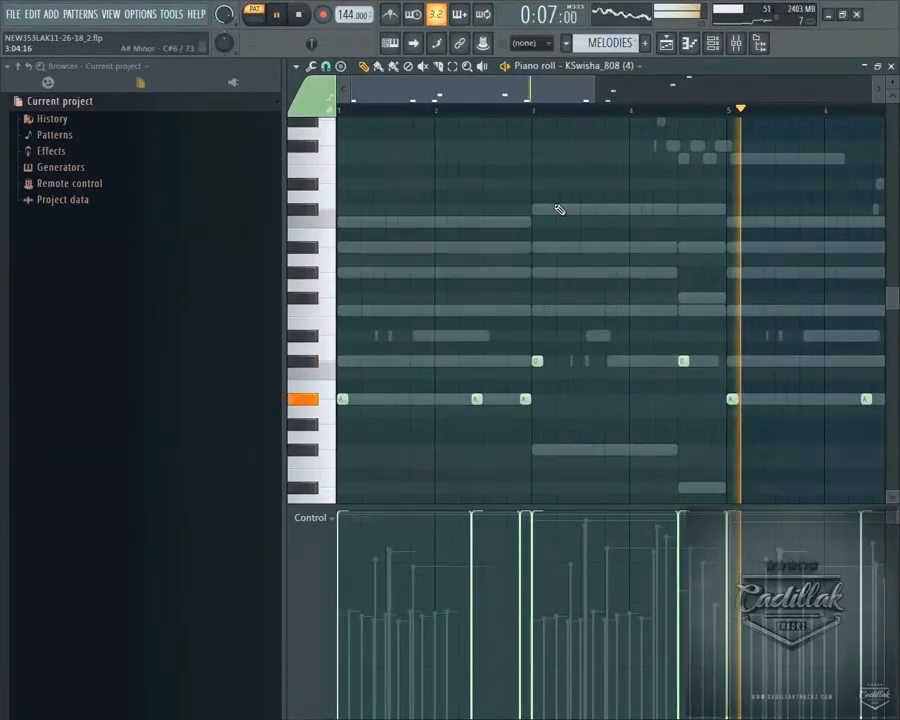
pyautogui.keyDown('ctrl'); pyautogui.rightClick(556, 211); pyautogui.keyUp('ctrl')
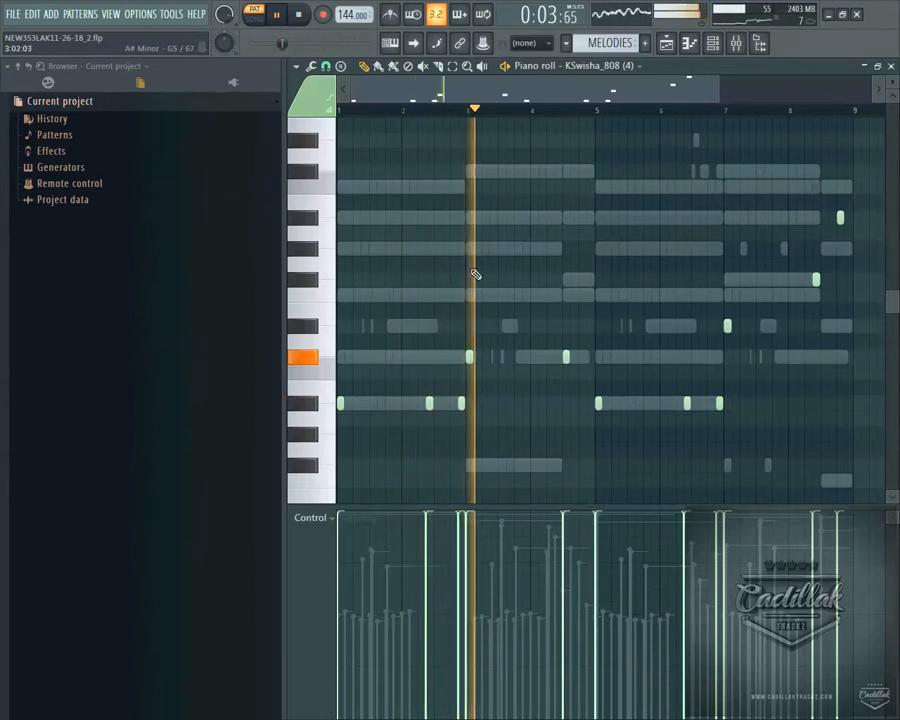
pyautogui.press('F9')
pyautogui.press('space')
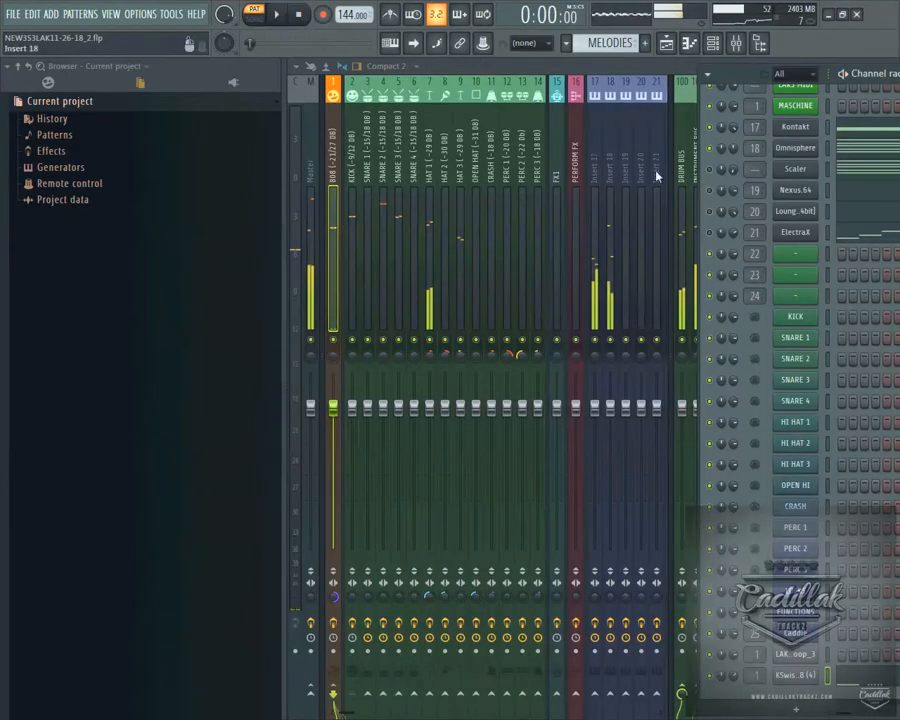
# - Shrink the browser to reveal more mixer tracks, place the Channel rack over the mixer, and play the beat briefly
pyautogui.moveTo(762, 86); pyautogui.dragTo(376, 84)
pyautogui.moveTo(283, 143); pyautogui.dragTo(27, 155)
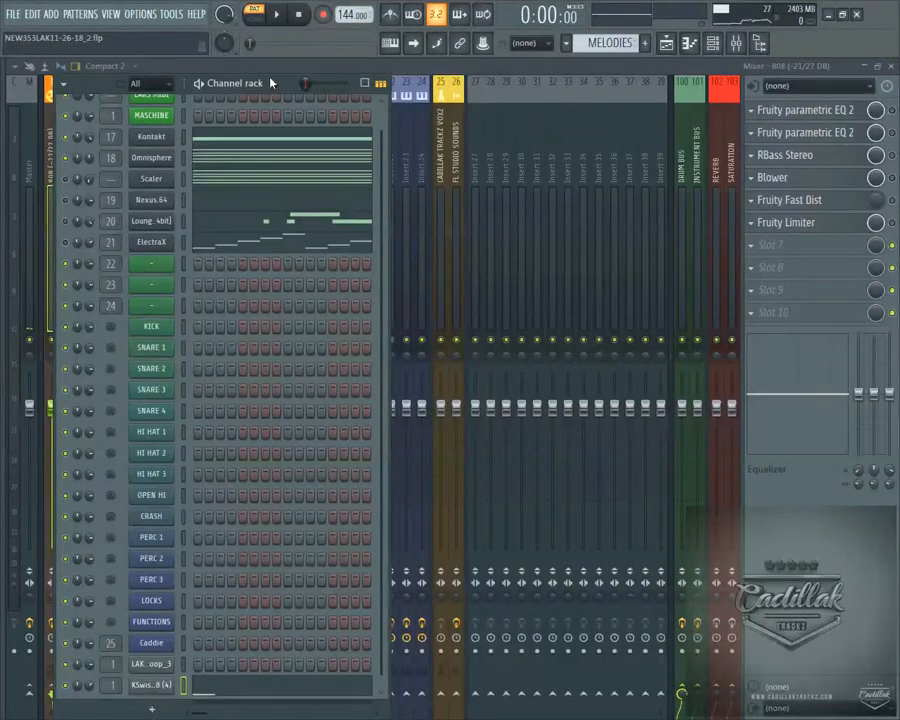
pyautogui.moveTo(287, 91); pyautogui.dragTo(654, 88)
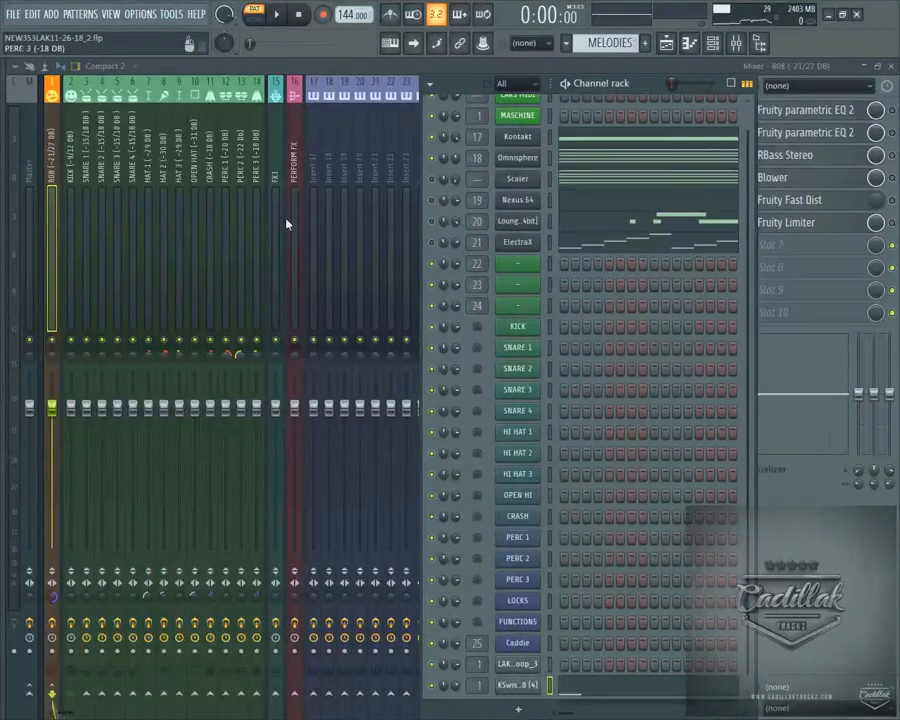
pyautogui.click(277, 14)
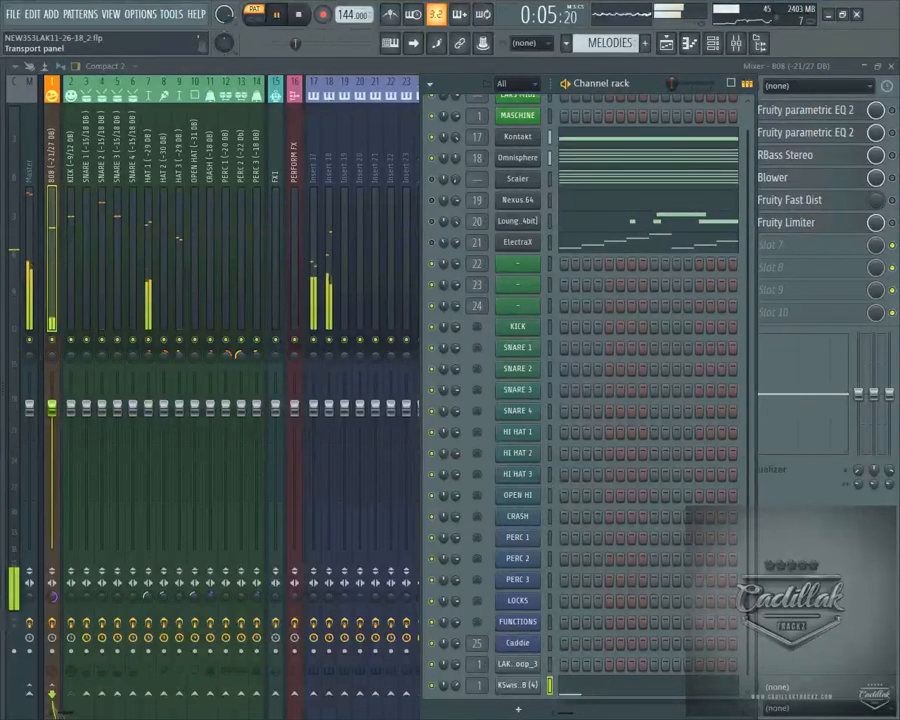
pyautogui.click(298, 17)
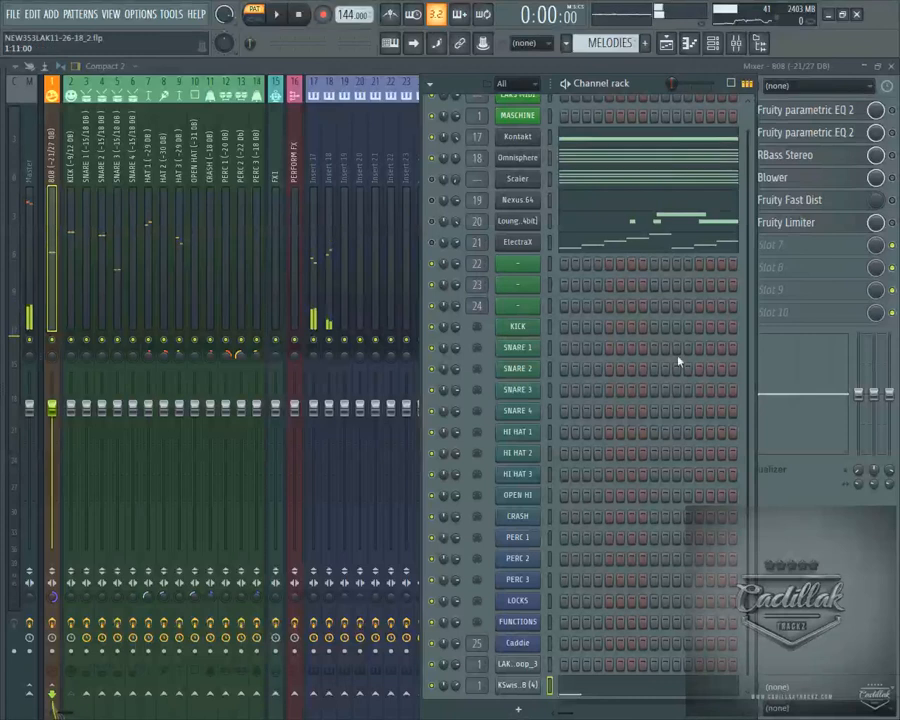
# - Reopen the MASCHINE window and arrange it beside the Channel rack so the kit's sound names and Pattern 1 are in view
pyautogui.click(533, 118)
pyautogui.moveTo(564, 90); pyautogui.dragTo(442, 108)
pyautogui.moveTo(661, 88); pyautogui.dragTo(899, 88)
pyautogui.moveTo(509, 104); pyautogui.dragTo(697, 66)
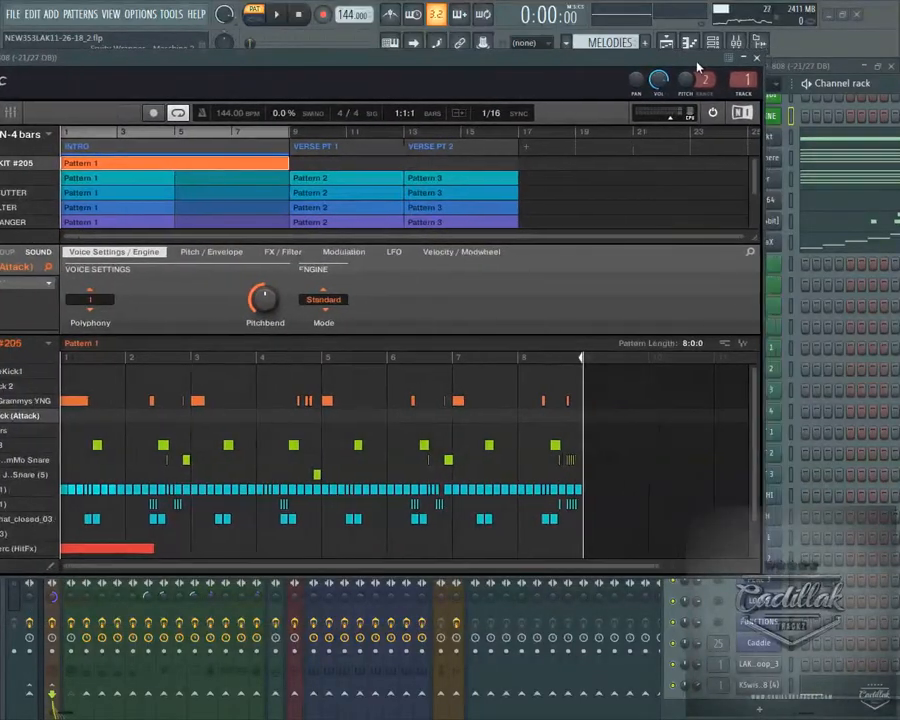
pyautogui.moveTo(883, 88); pyautogui.dragTo(898, 73)
pyautogui.moveTo(41, 401)
pyautogui.moveTo(283, 70); pyautogui.dragTo(306, 69)
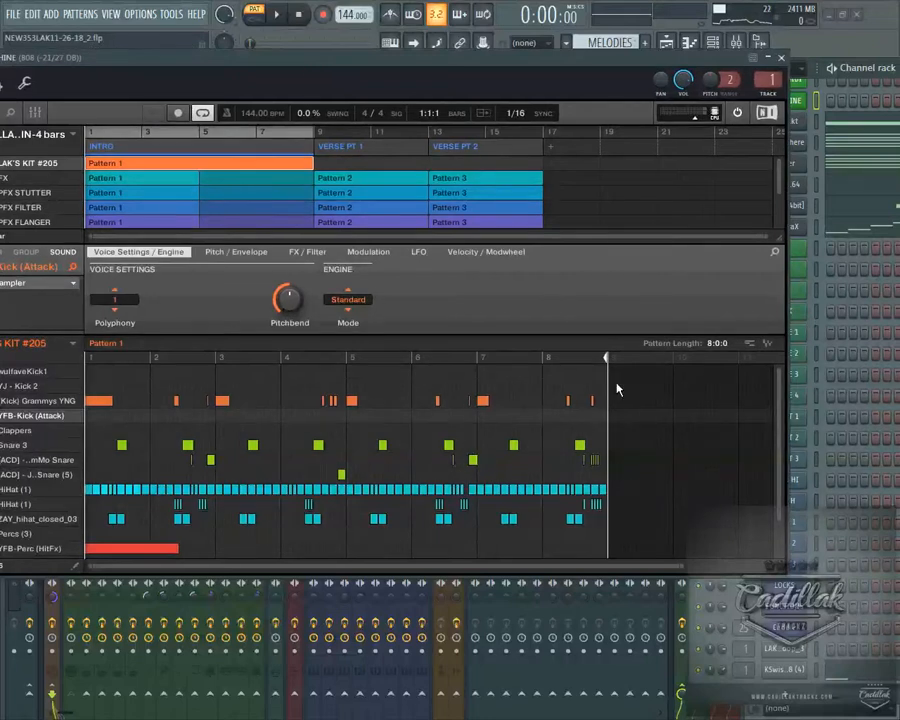
# - Select the (Kick) Grammys YNG notes in Pattern 1 and reduce the MASCHINE window's size to uncover the Channel rack names
pyautogui.moveTo(628, 405); pyautogui.dragTo(92, 379)
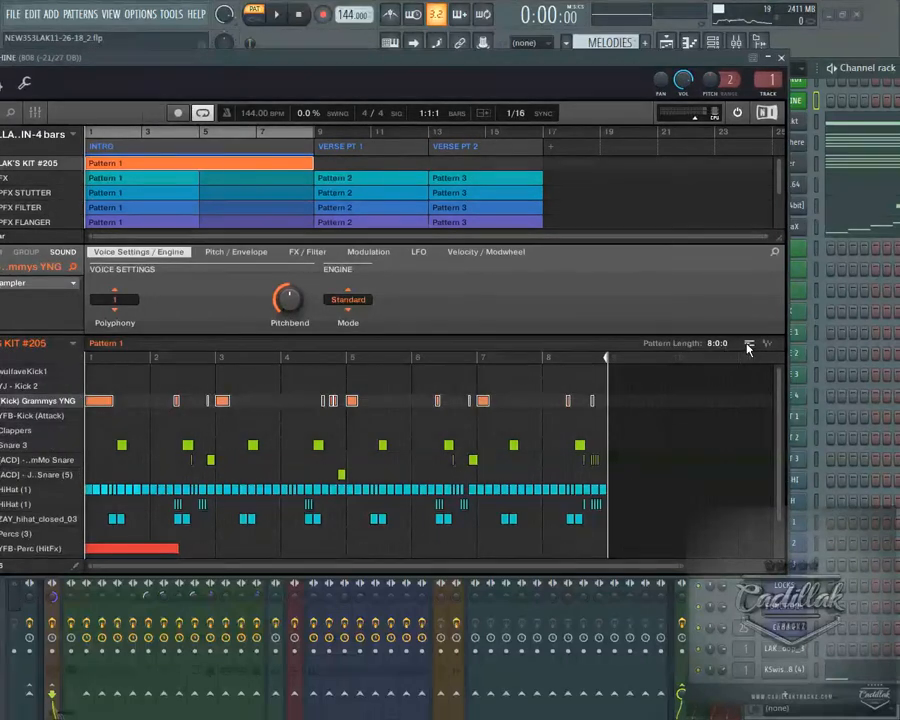
pyautogui.moveTo(703, 100); pyautogui.dragTo(715, 75)
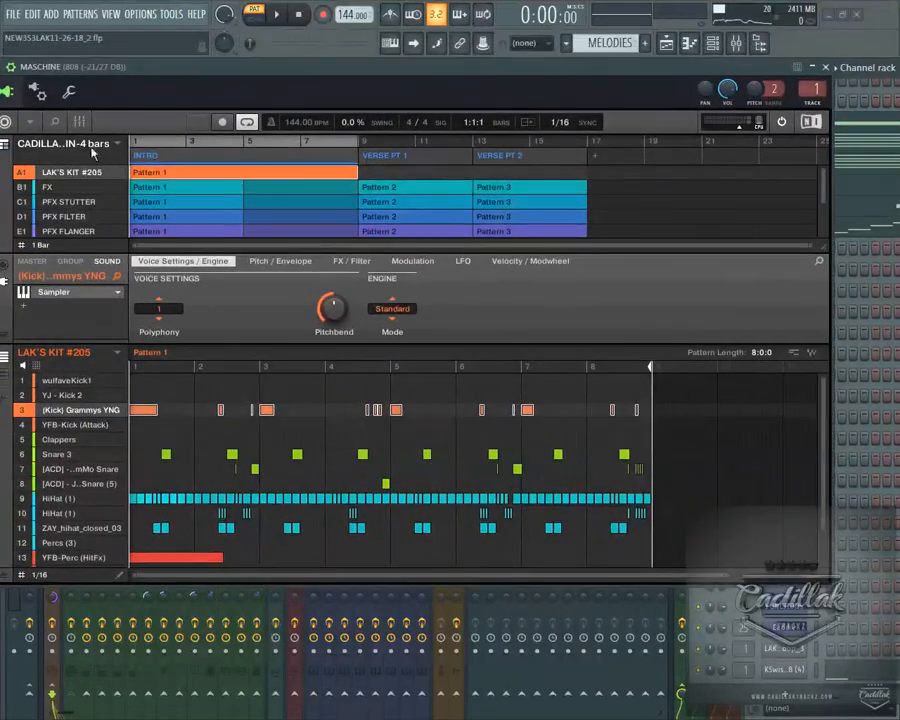
pyautogui.click(33, 122)
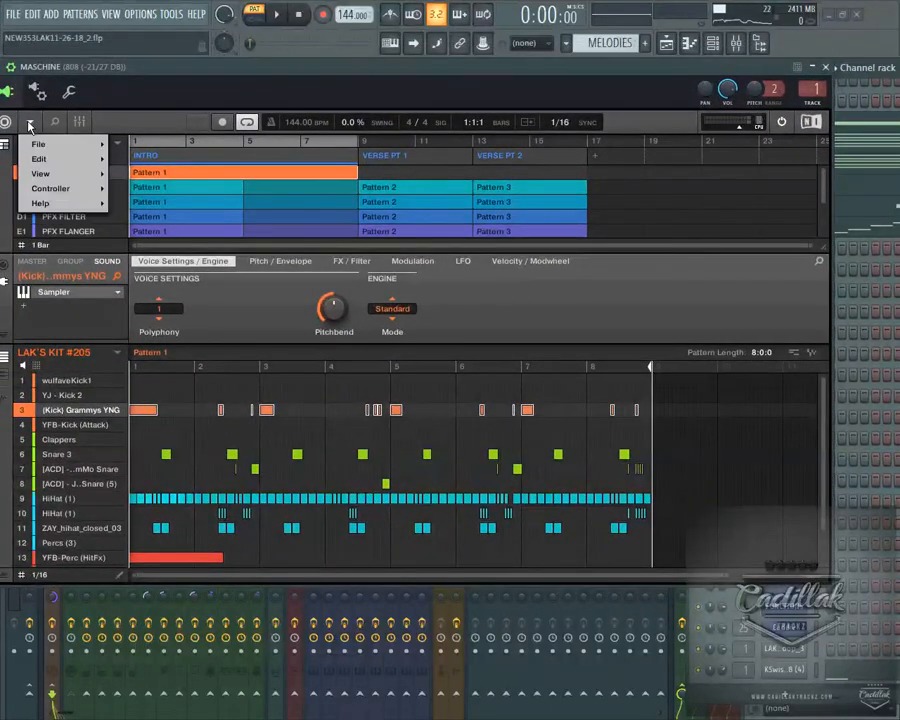
pyautogui.moveTo(42, 175)
pyautogui.click(141, 235)
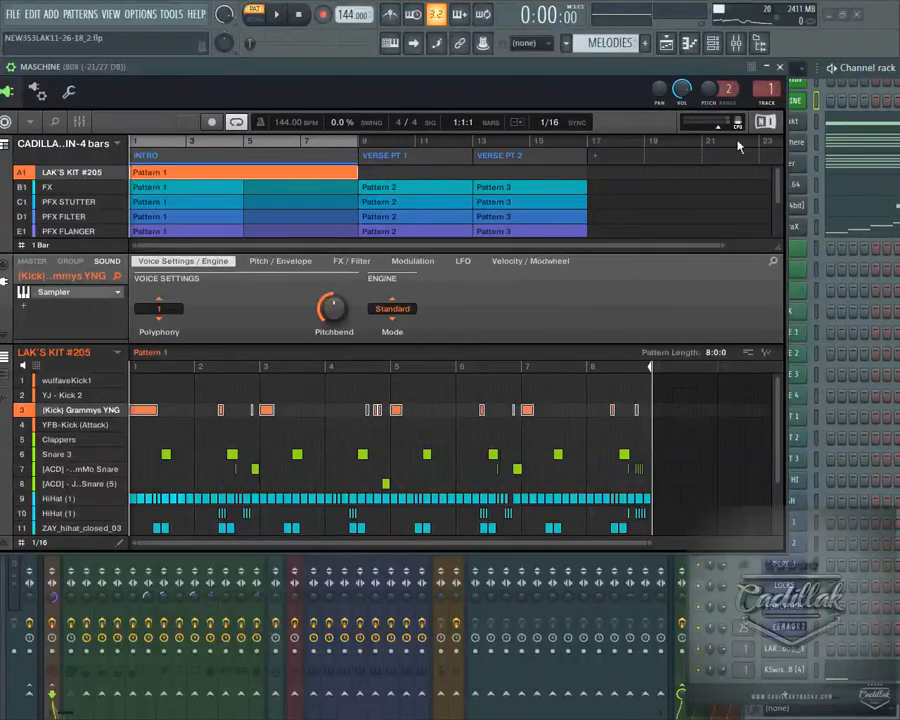
pyautogui.moveTo(618, 70); pyautogui.dragTo(591, 67)
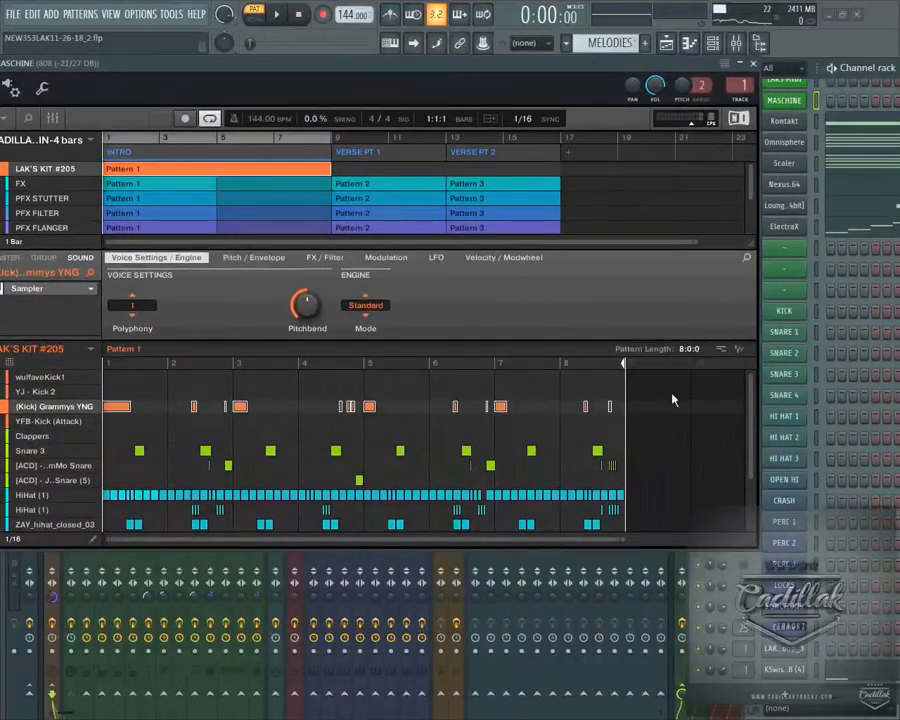
# - Import the (Kick) Grammys YNG - Pattern 1 track from MASCHINE's pattern MIDI into the KICK channel
pyautogui.moveTo(788, 353); pyautogui.dragTo(793, 317)
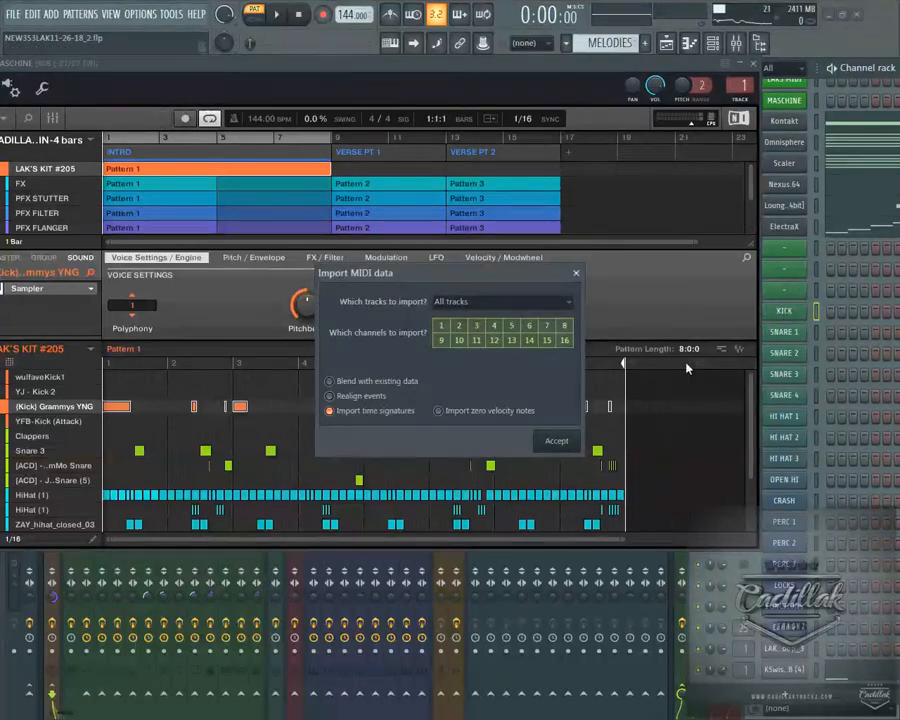
pyautogui.click(522, 302)
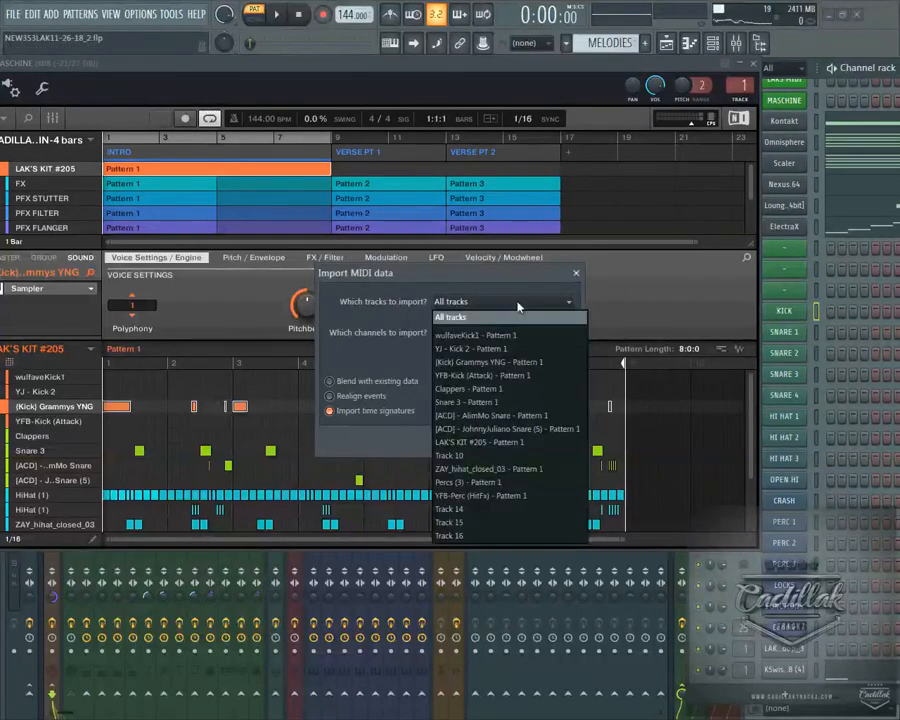
pyautogui.click(520, 362)
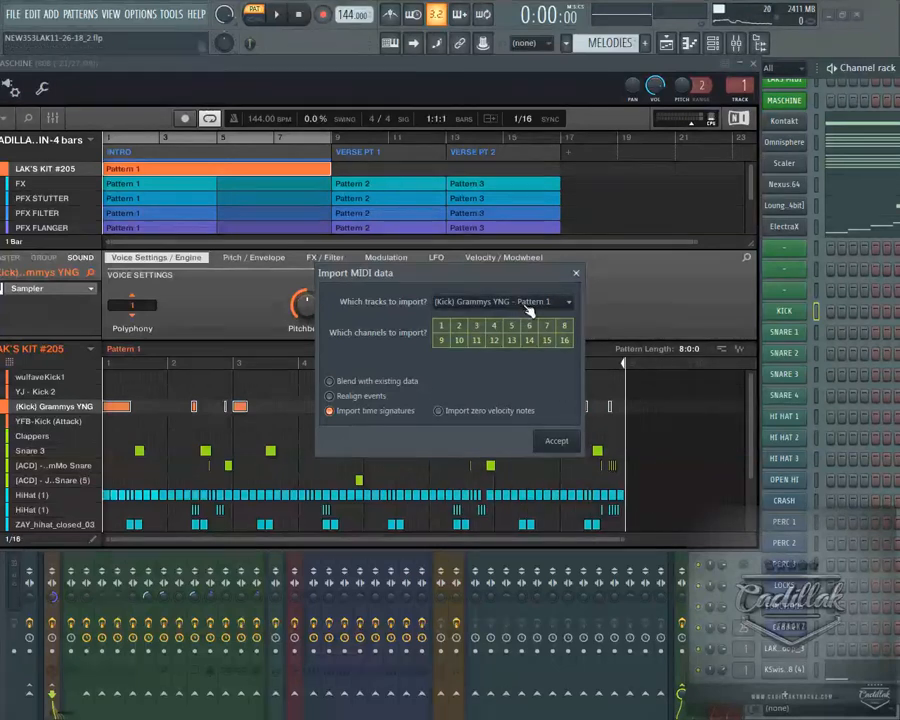
pyautogui.click(556, 442)
# - Select the Snare 3 notes and import the Snare 3 - Pattern 1 track from the pattern MIDI into the SNARE 2 channel
pyautogui.moveTo(625, 458); pyautogui.dragTo(133, 460)
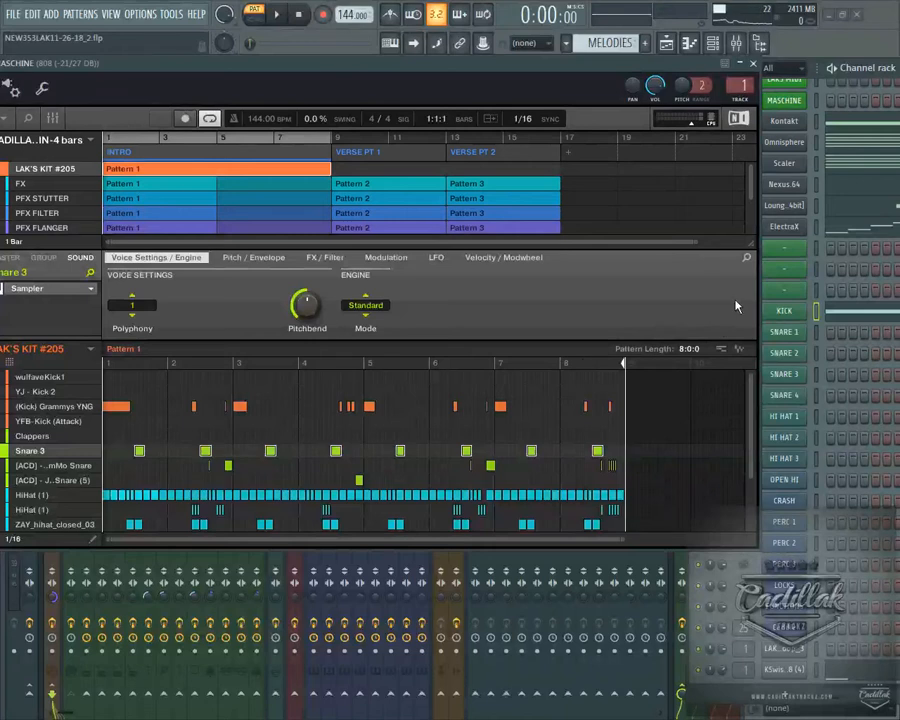
pyautogui.moveTo(789, 361); pyautogui.dragTo(744, 371)
pyautogui.click(574, 307)
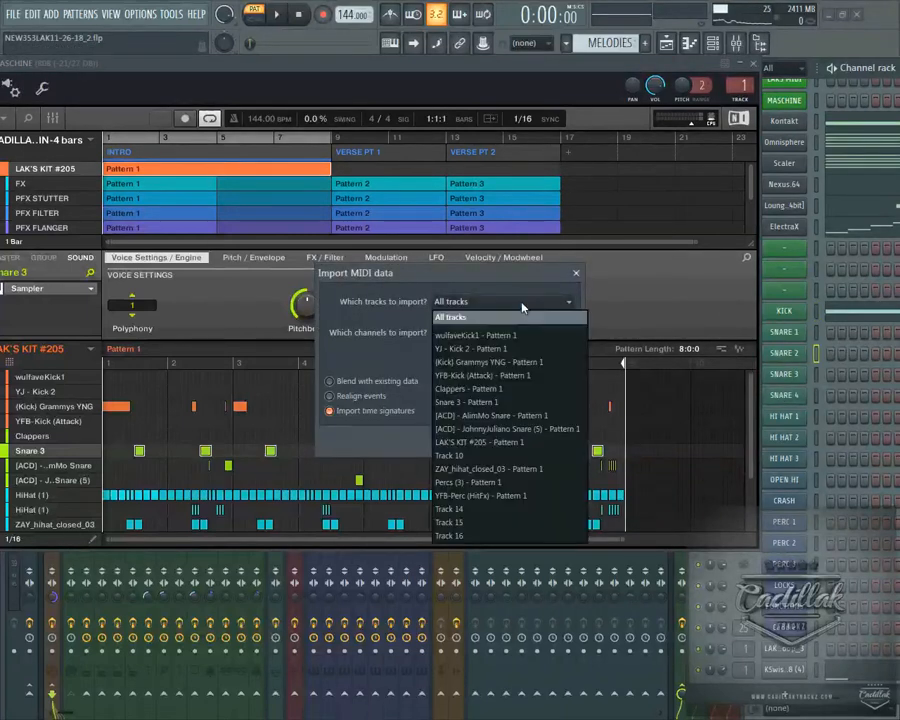
pyautogui.click(495, 405)
pyautogui.click(545, 444)
# - Select the [ACD] AlimMo Snare notes and import a single snare track from the pattern MIDI into the SNARE 3 channel
pyautogui.moveTo(626, 462); pyautogui.dragTo(199, 467)
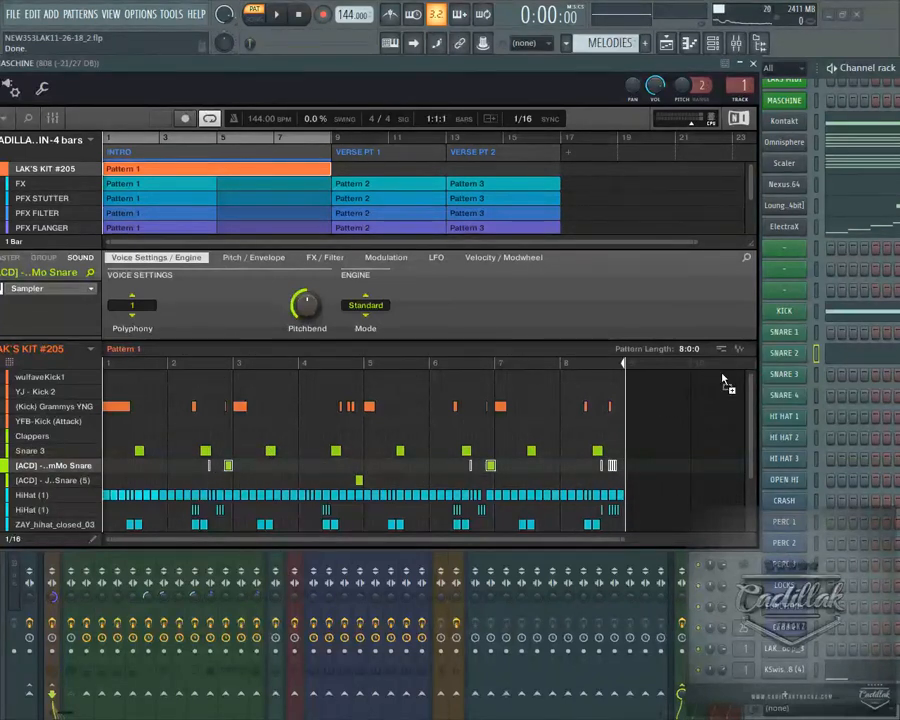
pyautogui.moveTo(788, 383); pyautogui.dragTo(789, 383)
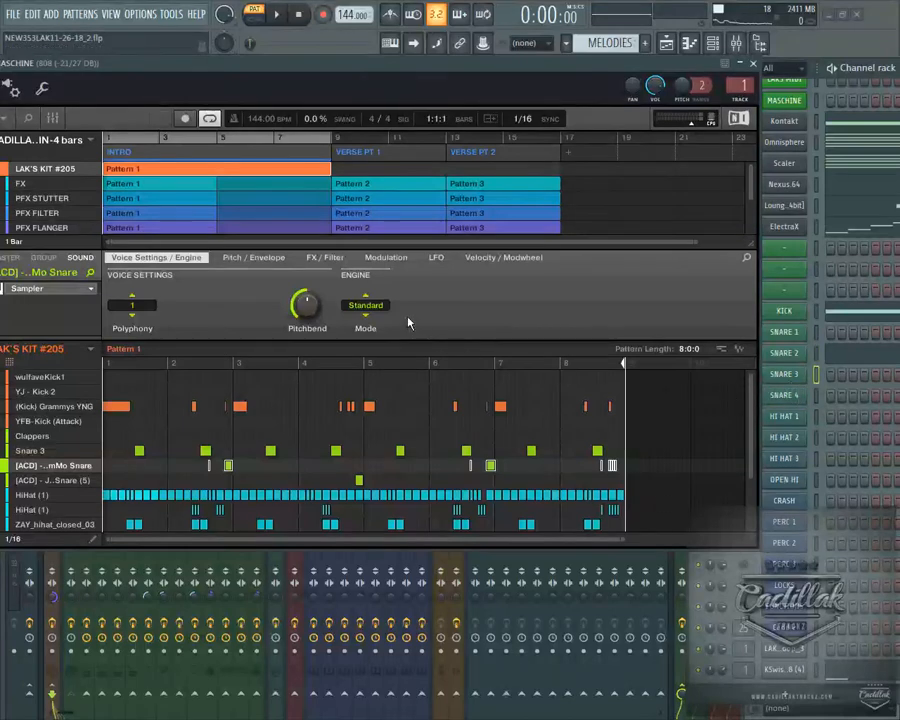
pyautogui.click(532, 302)
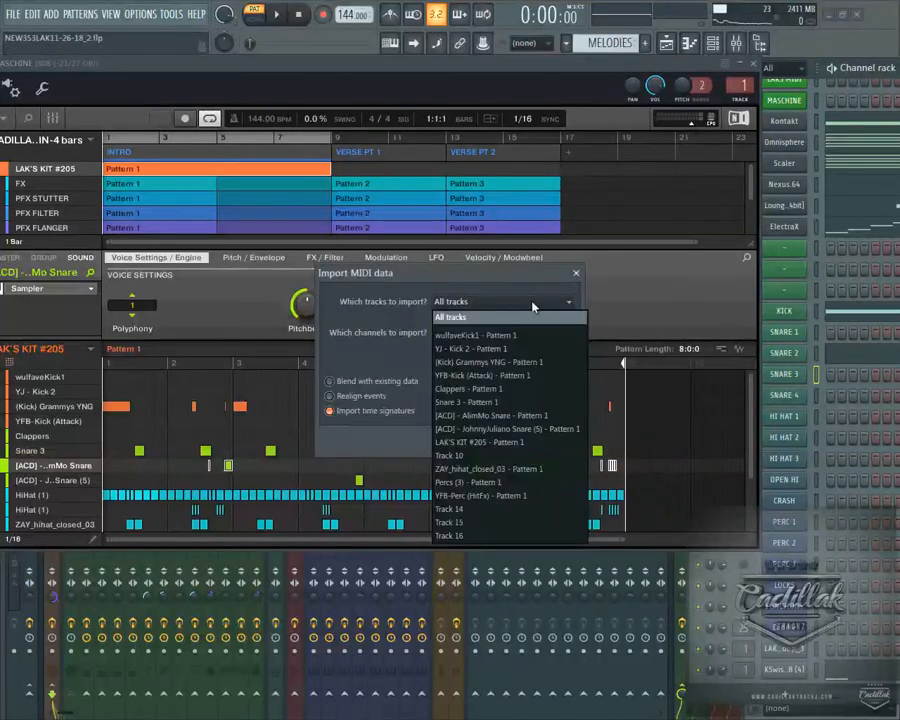
pyautogui.click(546, 427)
pyautogui.click(552, 437)
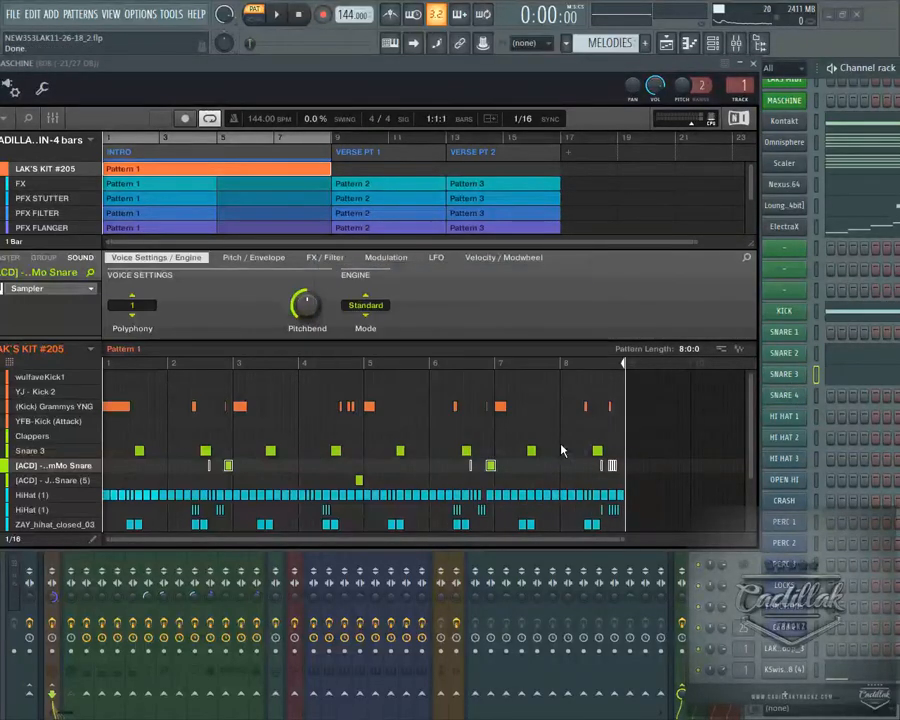
# - Select the [ACD] JohnnyJuliano Snare (5) note and import that sound's Pattern 1 track from the pattern MIDI into the SNARE 4 channel
pyautogui.moveTo(428, 483); pyautogui.dragTo(173, 482)
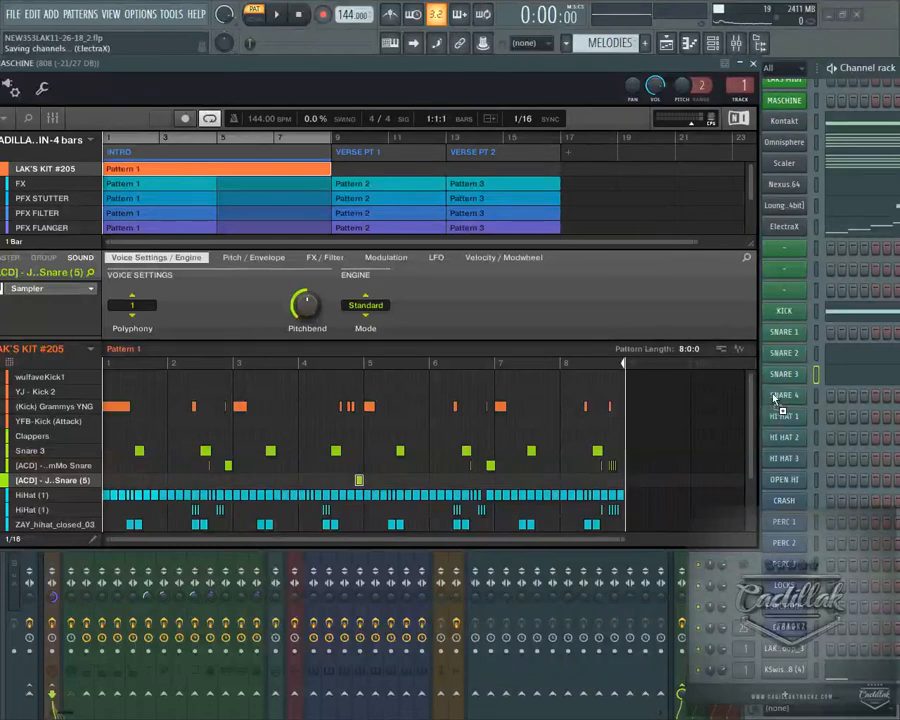
pyautogui.moveTo(776, 398); pyautogui.dragTo(778, 398)
pyautogui.click(518, 303)
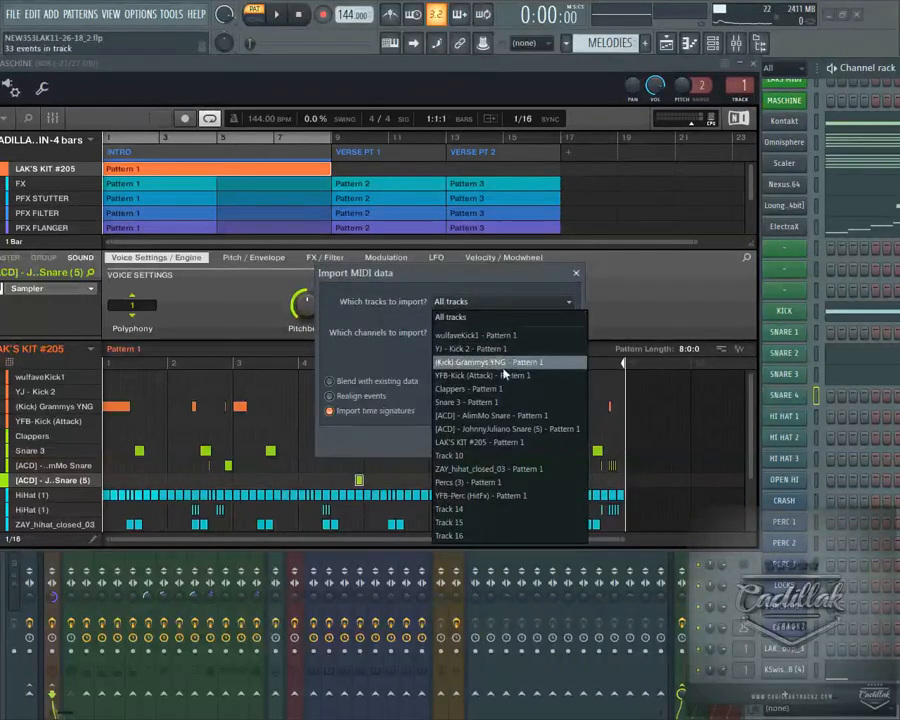
pyautogui.click(527, 430)
pyautogui.click(557, 440)
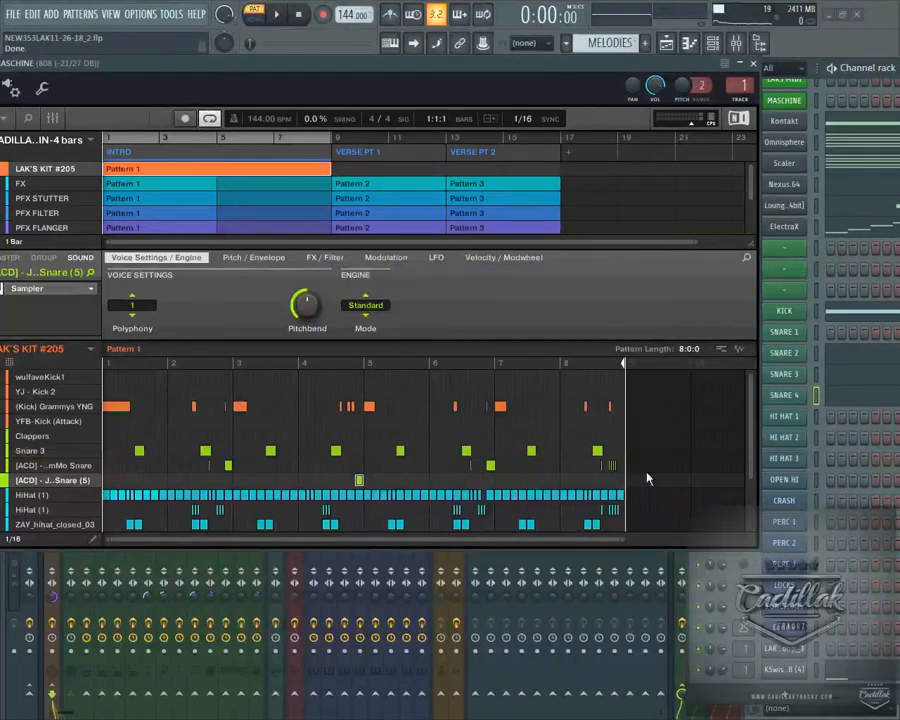
pyautogui.click(88, 492)
pyautogui.scroll(-1, 88, 486)
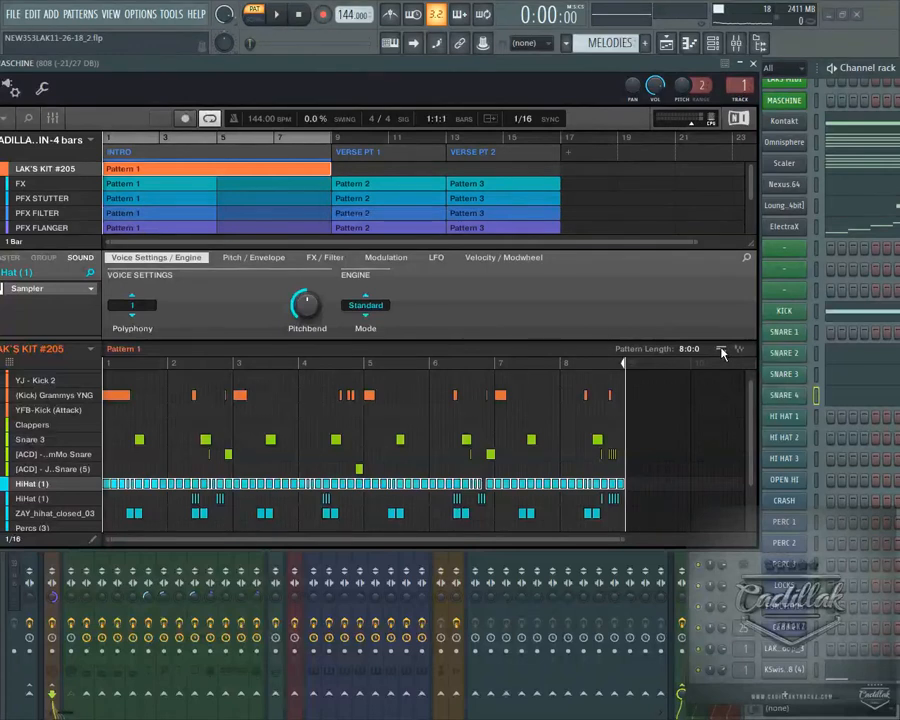
pyautogui.scroll(1, 733, 387)
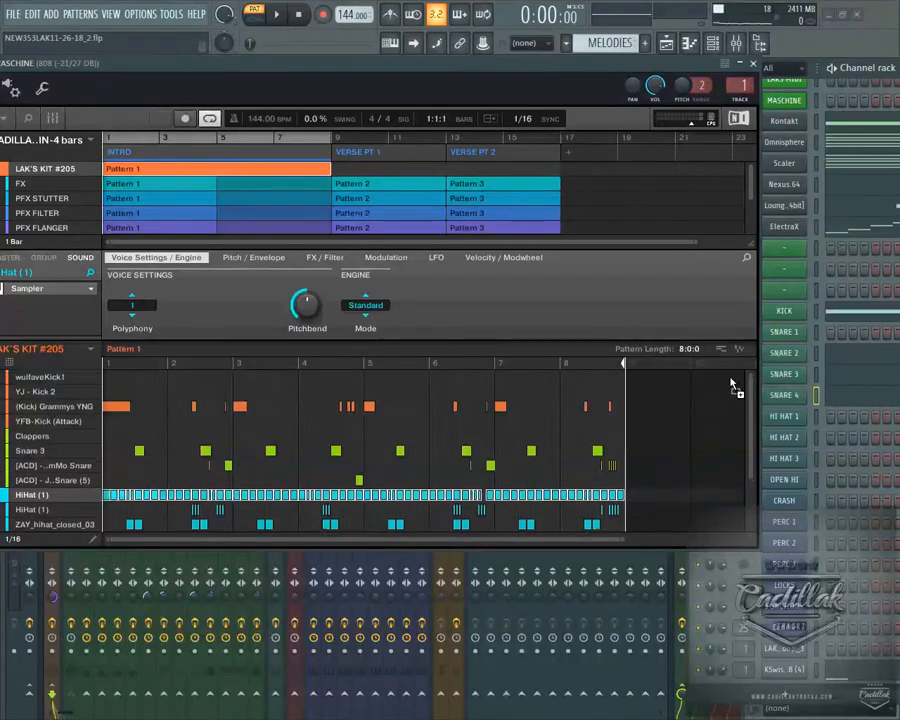
pyautogui.moveTo(785, 422); pyautogui.dragTo(788, 420)
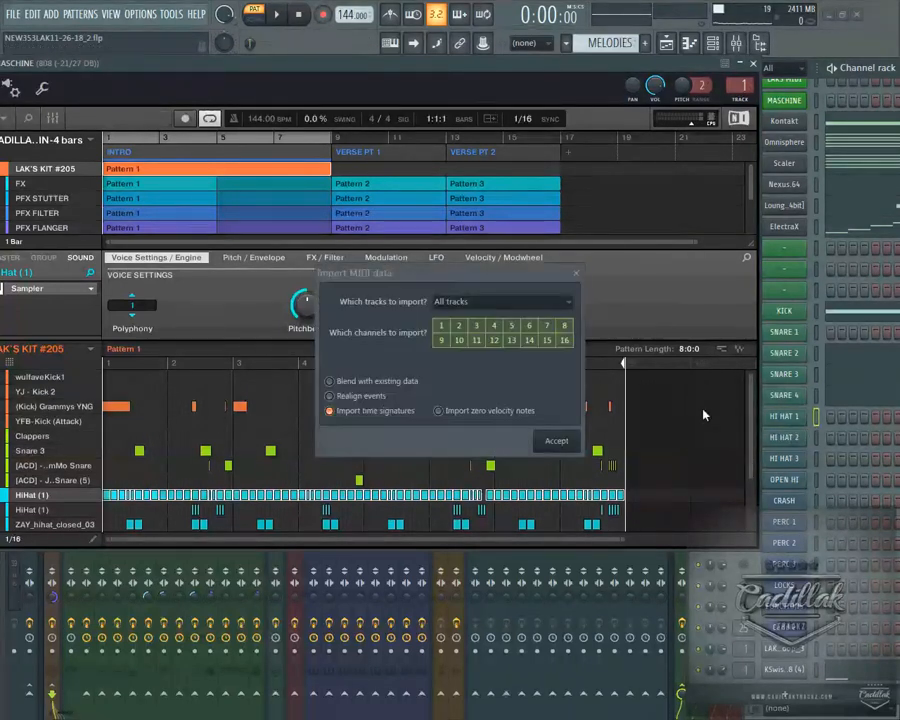
pyautogui.click(512, 302)
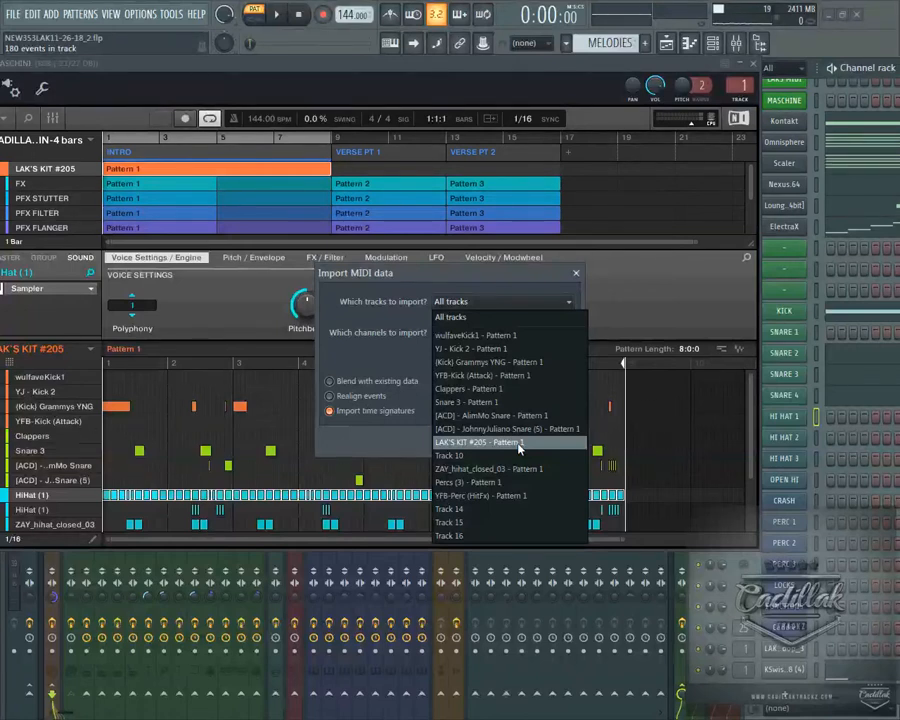
pyautogui.click(540, 317)
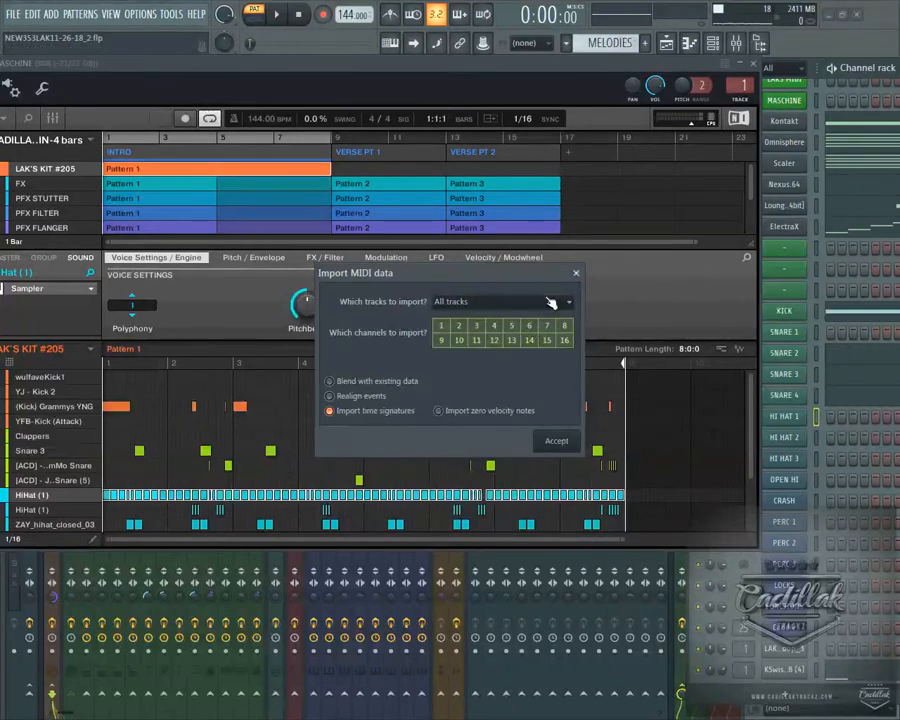
pyautogui.click(577, 276)
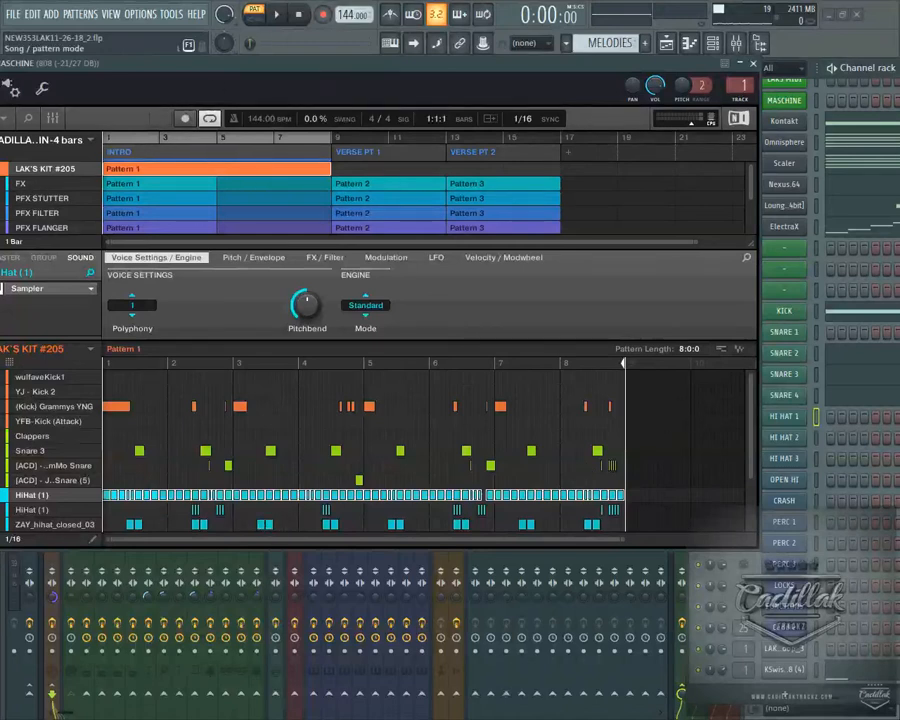
# - Show the first HiHat (1) sound's notes in MASCHINE's keyboard view and transfer its MIDI pattern to the HI HAT 1 channel
pyautogui.moveTo(274, 79); pyautogui.dragTo(305, 79)
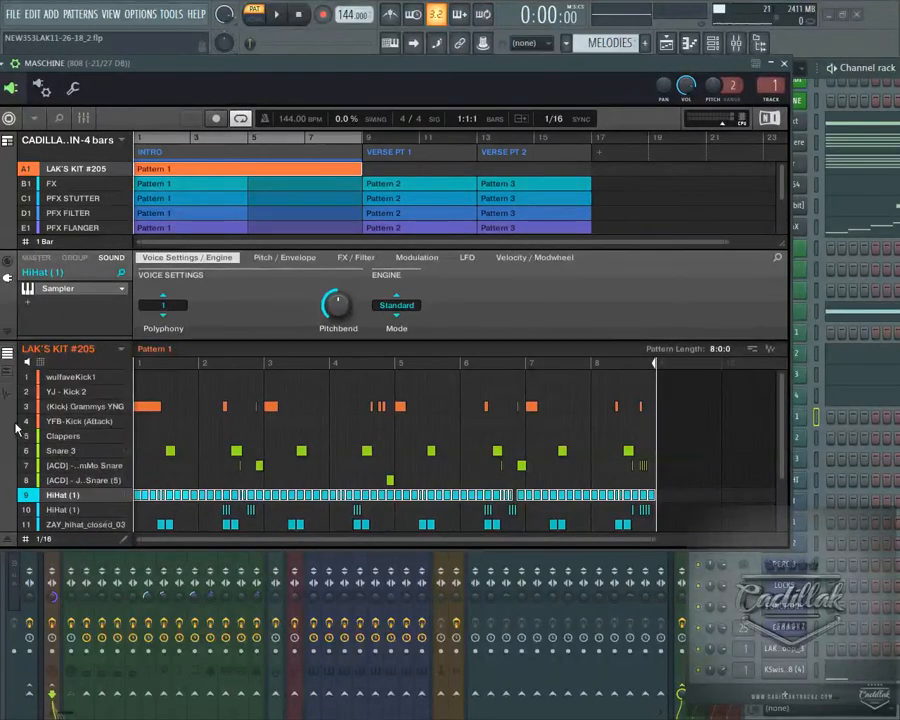
pyautogui.click(10, 377)
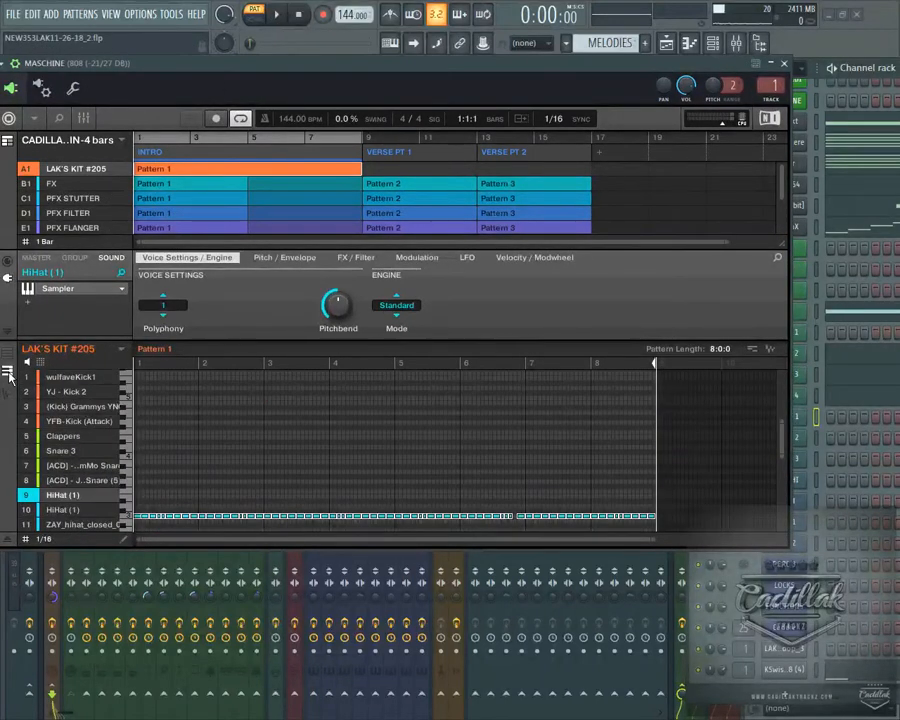
pyautogui.moveTo(442, 69); pyautogui.dragTo(403, 76)
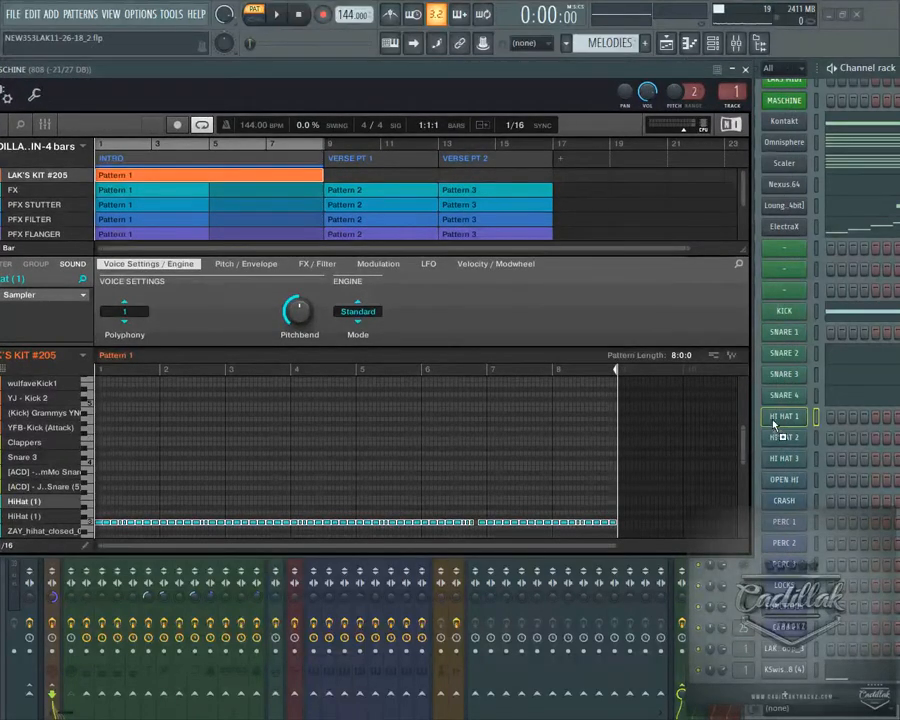
pyautogui.moveTo(778, 423); pyautogui.dragTo(778, 423)
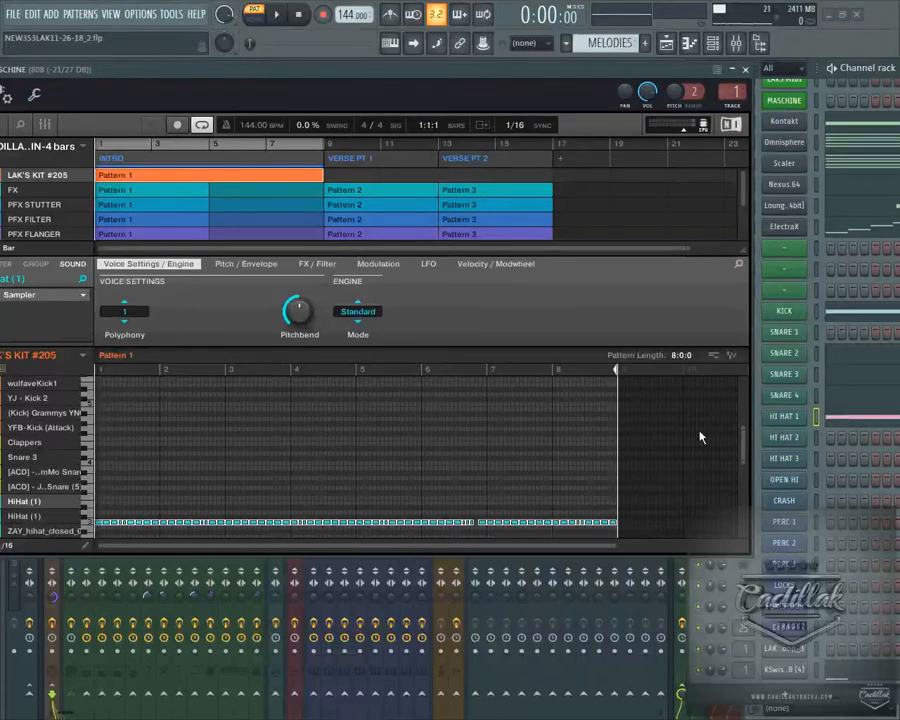
# - Select all notes of the second HiHat (1) sound and transfer its MIDI pattern to the HI HAT 2 channel
pyautogui.click(50, 517)
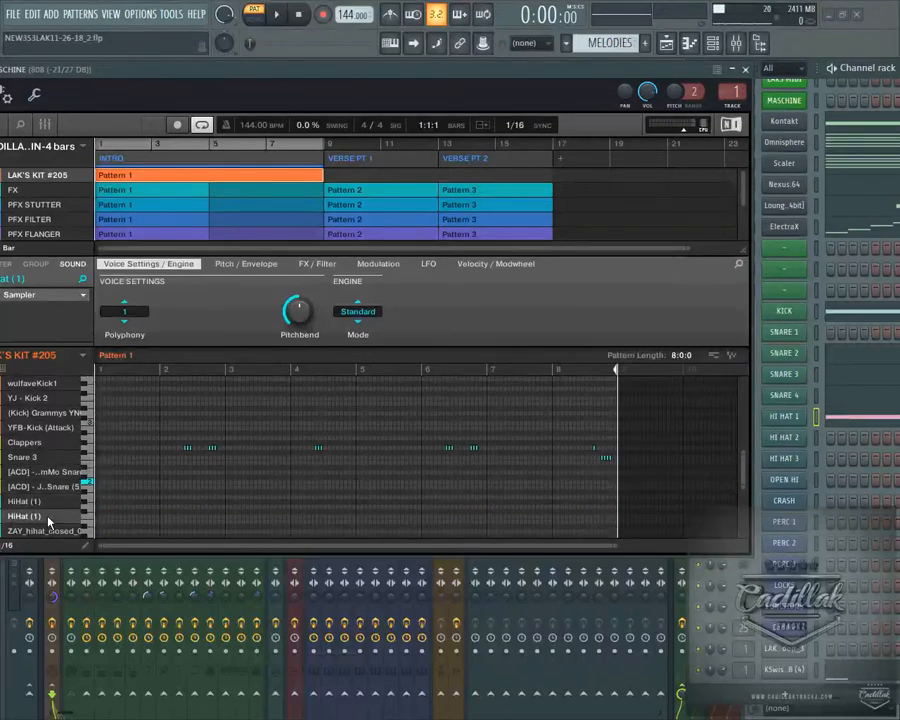
pyautogui.moveTo(674, 406); pyautogui.dragTo(139, 494)
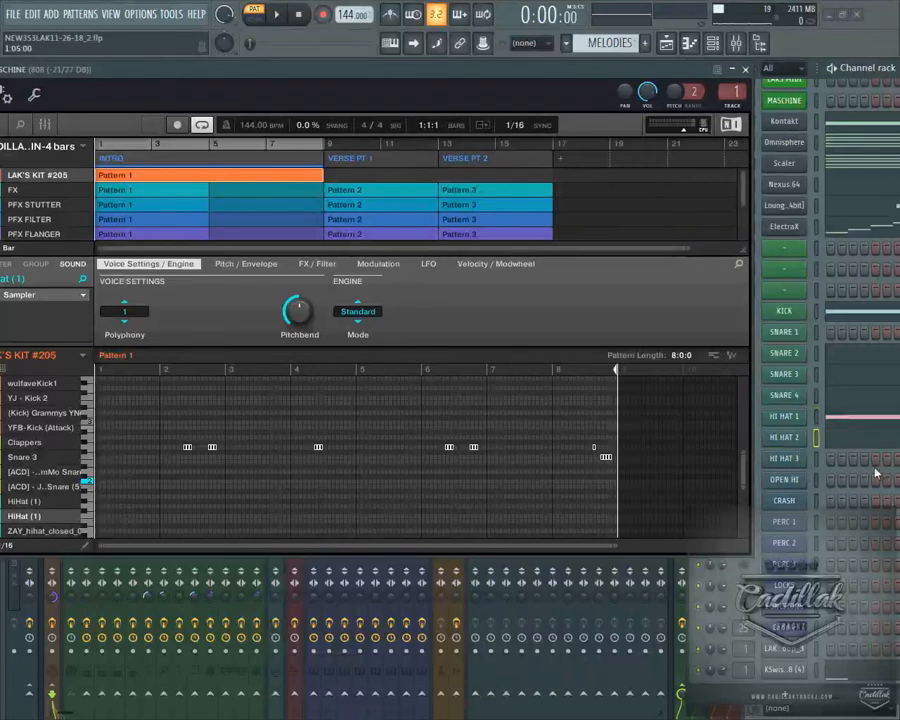
# - Select all notes of the ZAY_hihat_closed_03 sound and transfer its MIDI pattern to the HI HAT 3 channel
pyautogui.click(58, 530)
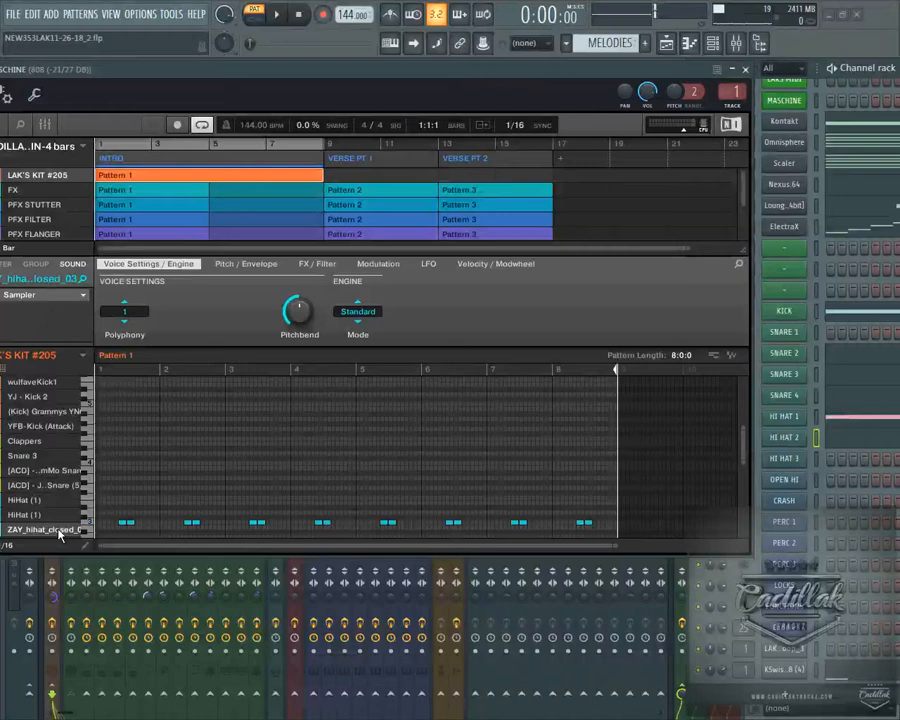
pyautogui.scroll(-1, 75, 480)
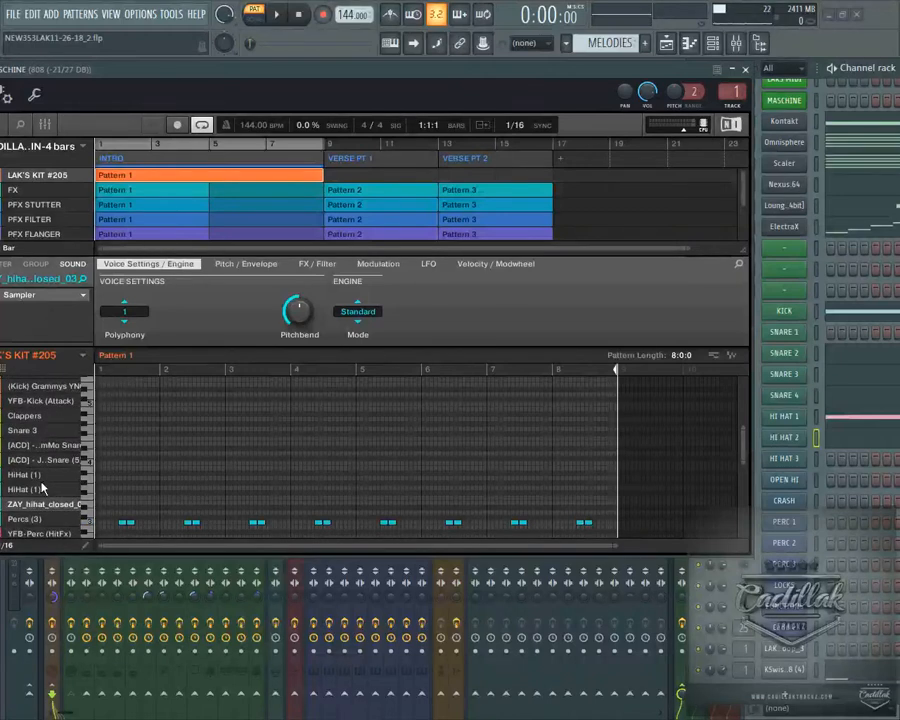
pyautogui.scroll(-2, 75, 483)
pyautogui.scroll(-1, 75, 480)
pyautogui.moveTo(670, 467); pyautogui.dragTo(84, 541)
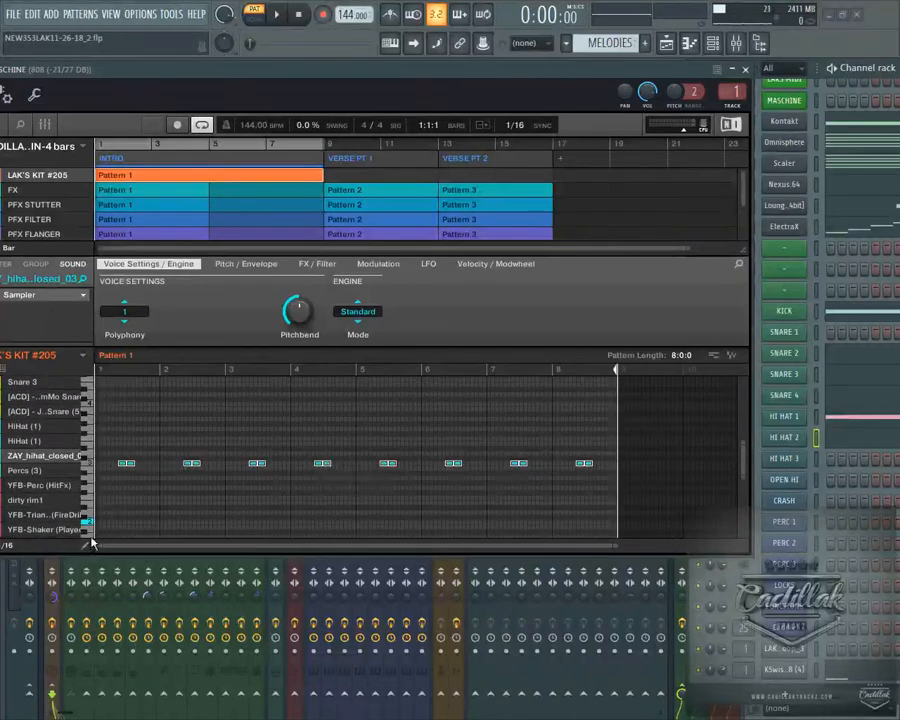
pyautogui.moveTo(764, 431); pyautogui.dragTo(786, 463)
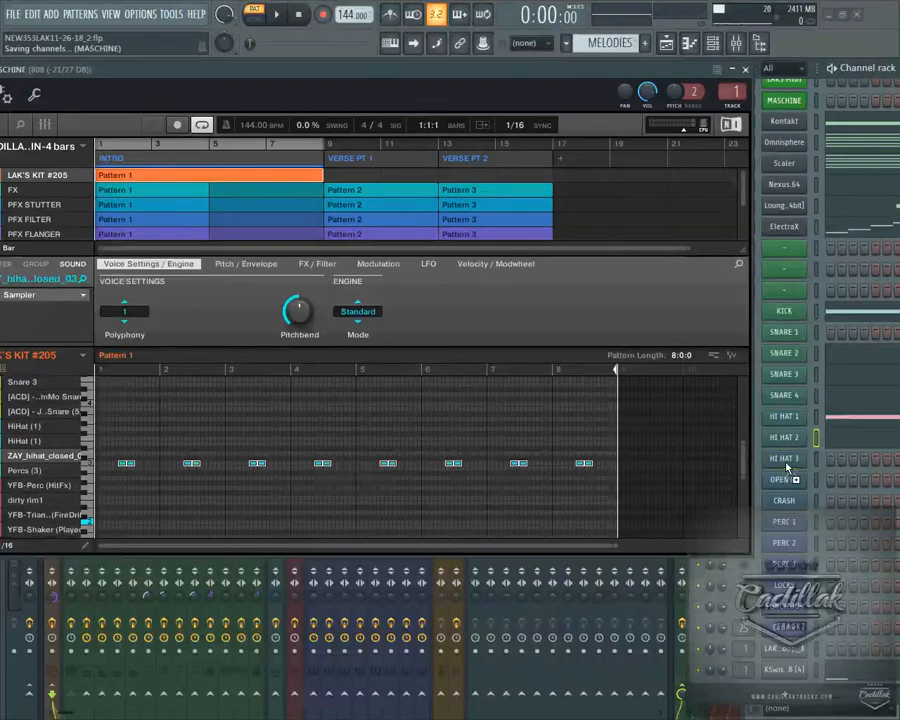
# - Return MASCHINE to the group pattern view and import the YFB-Perc (HitFx) - Pattern 1 track from its MIDI into the PERC 1 channel
pyautogui.click(42, 471)
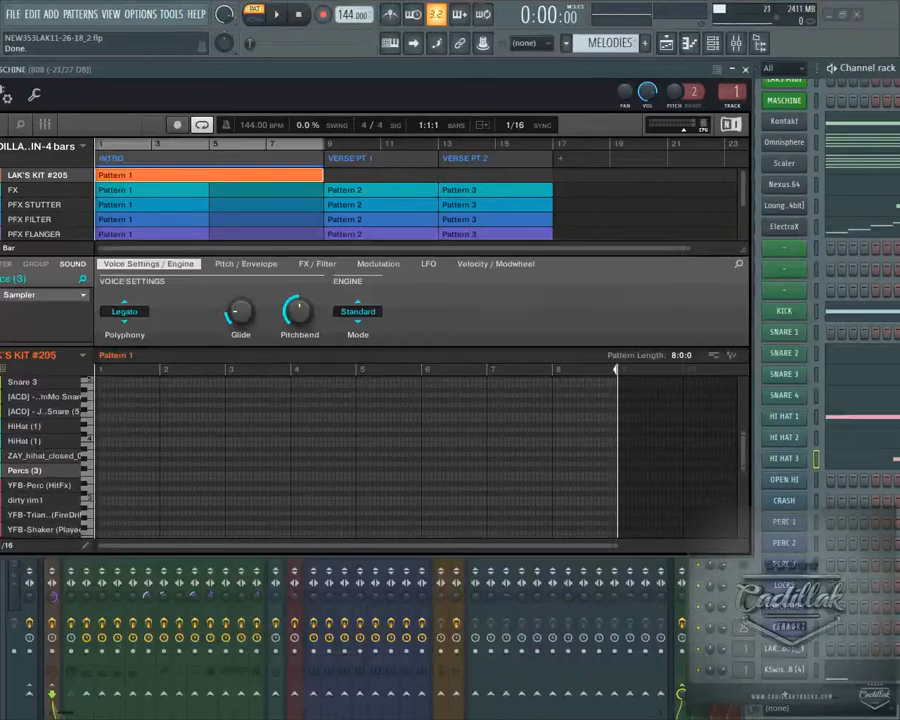
pyautogui.moveTo(188, 71); pyautogui.dragTo(209, 58)
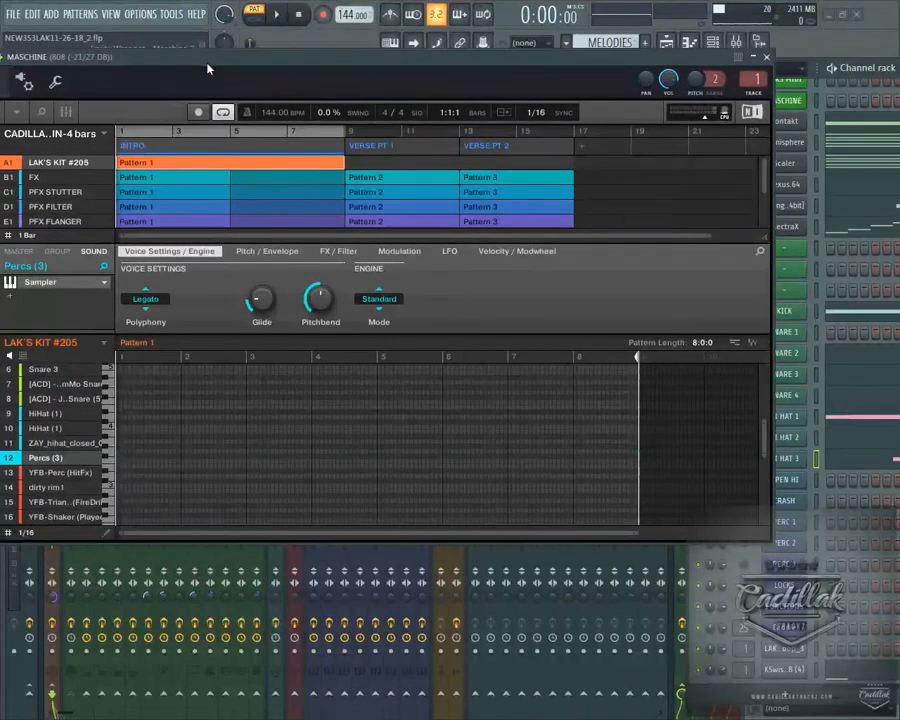
pyautogui.moveTo(146, 43); pyautogui.dragTo(173, 41)
pyautogui.click(28, 345)
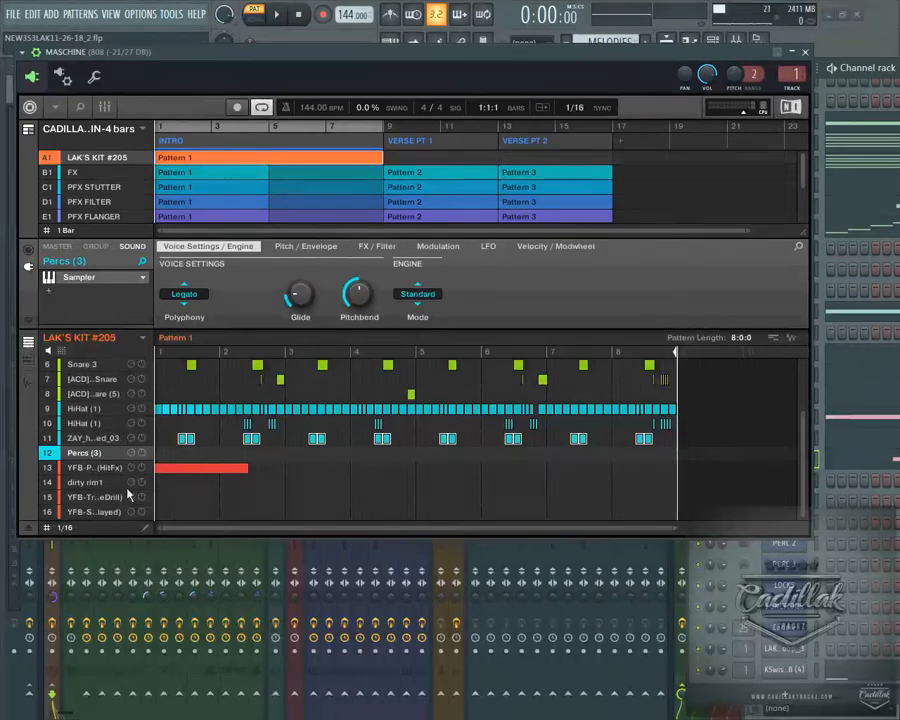
pyautogui.click(90, 467)
pyautogui.moveTo(774, 356); pyautogui.dragTo(835, 523)
pyautogui.click(545, 301)
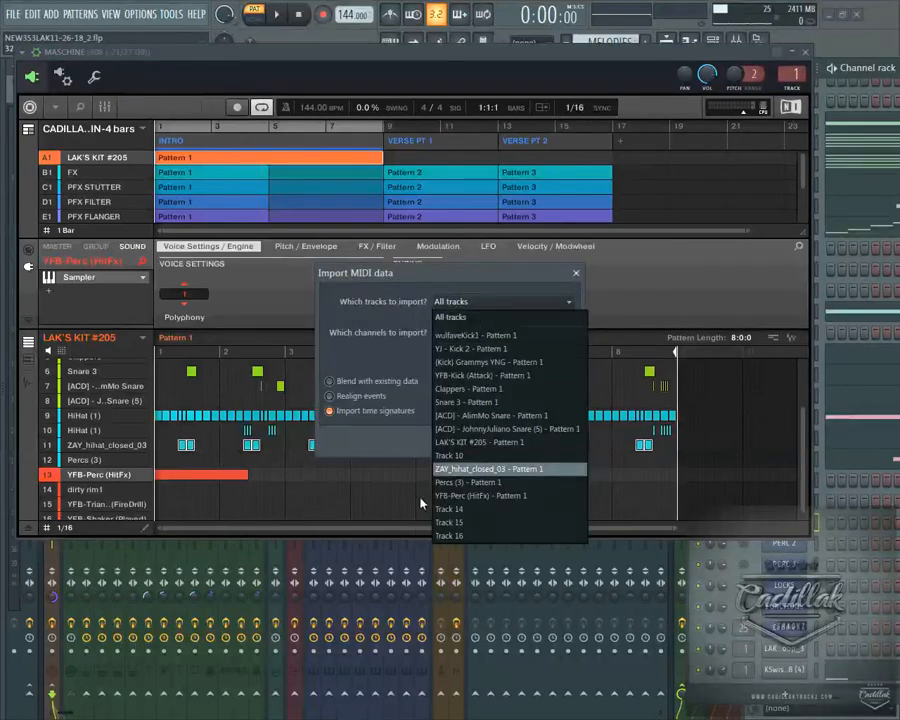
pyautogui.click(470, 495)
pyautogui.click(551, 440)
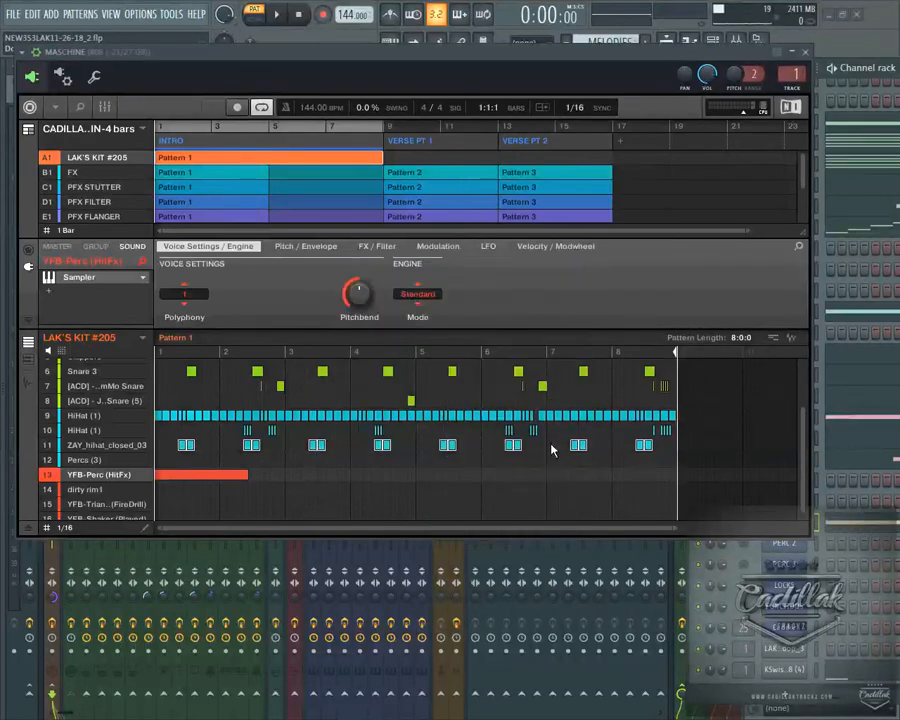
# - Check the sounds of LAK'S KIT #205 for remaining notes and close the MASCHINE window
pyautogui.click(484, 492)
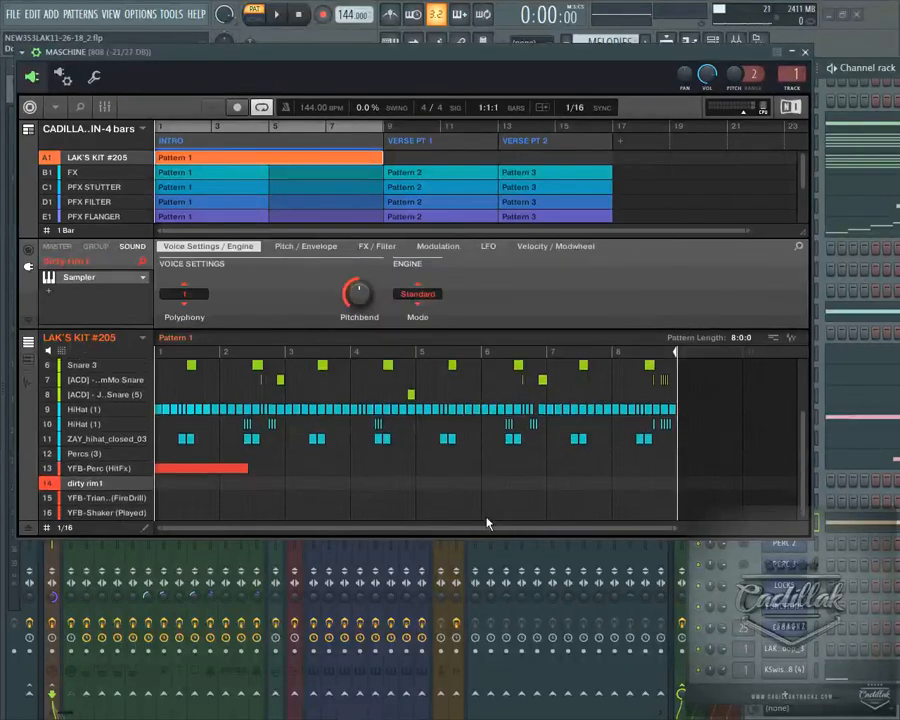
pyautogui.scroll(3, 488, 522)
pyautogui.scroll(1, 490, 519)
pyautogui.scroll(-4, 490, 515)
pyautogui.scroll(1, 665, 512)
pyautogui.scroll(-1, 665, 512)
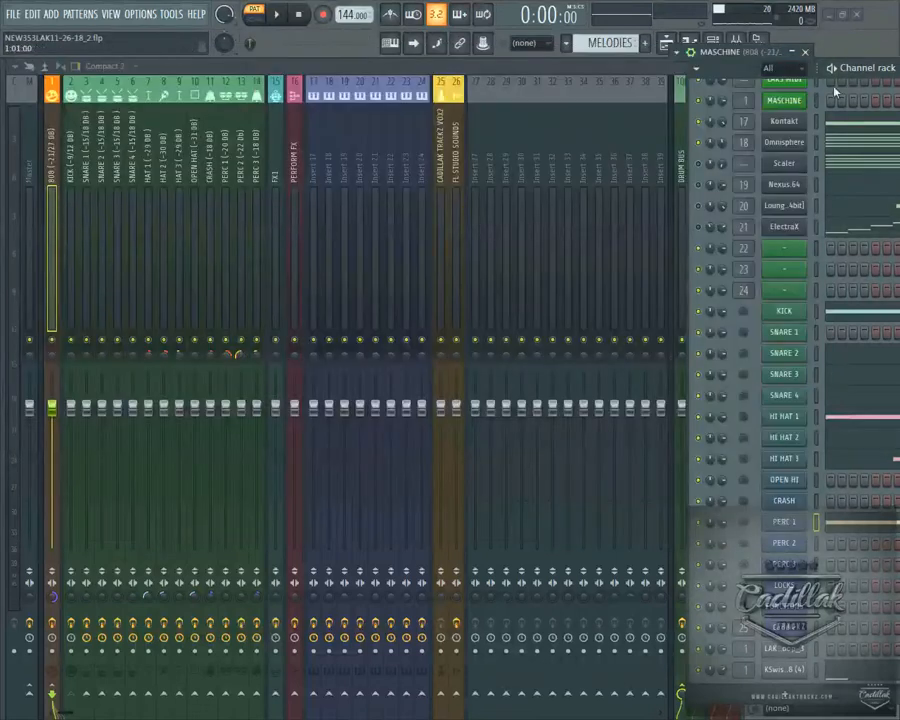
pyautogui.click(806, 52)
# - Play the pattern, solo the HI HAT 2 channel to hear it alone, and stop playback
pyautogui.moveTo(885, 66); pyautogui.dragTo(395, 58)
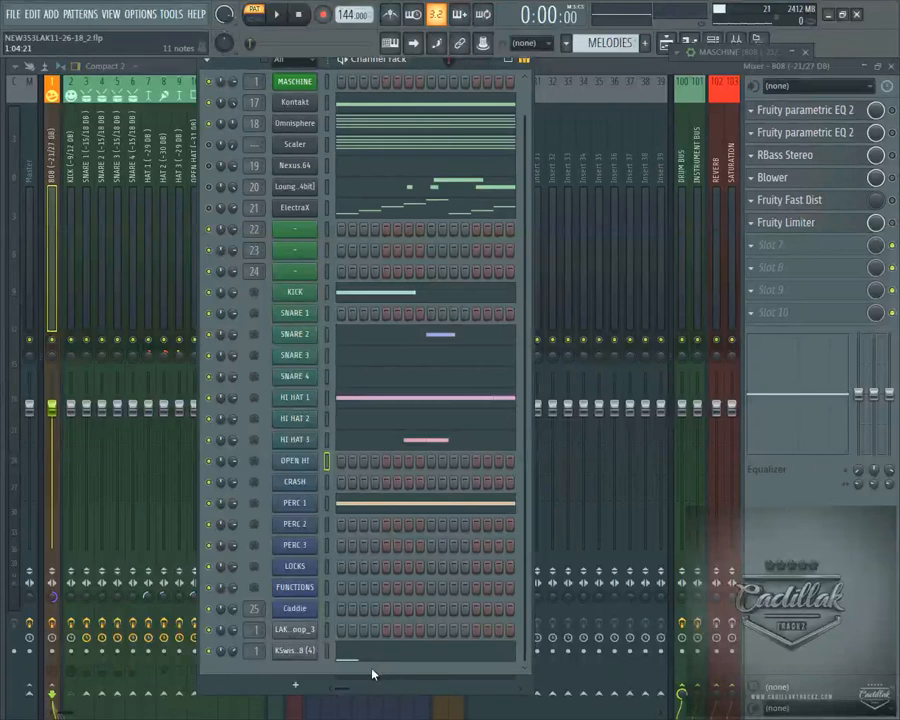
pyautogui.click(279, 17)
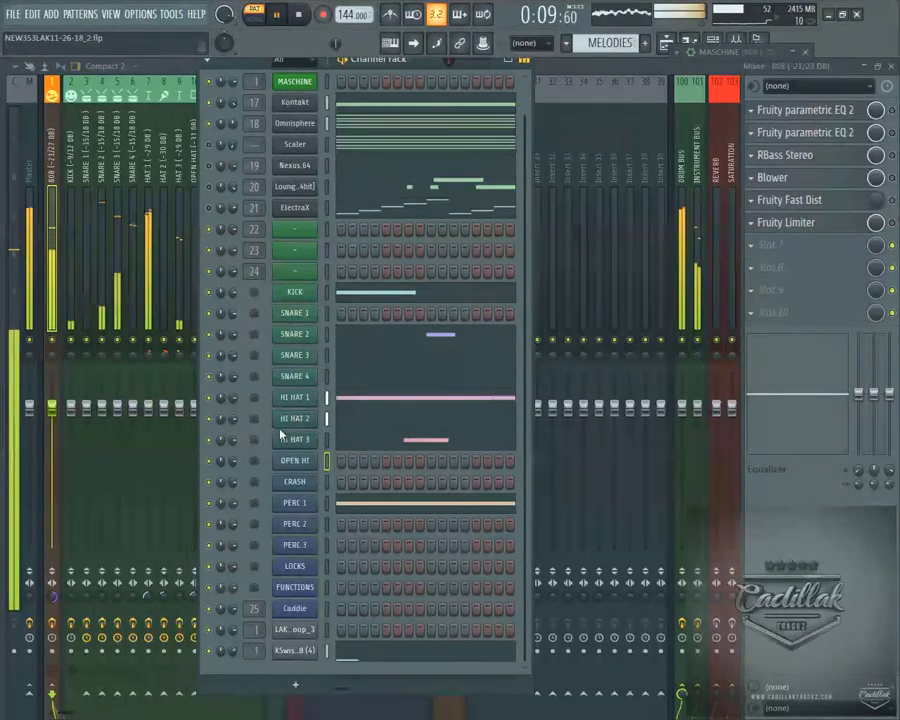
pyautogui.rightClick(209, 421)
pyautogui.click(224, 434)
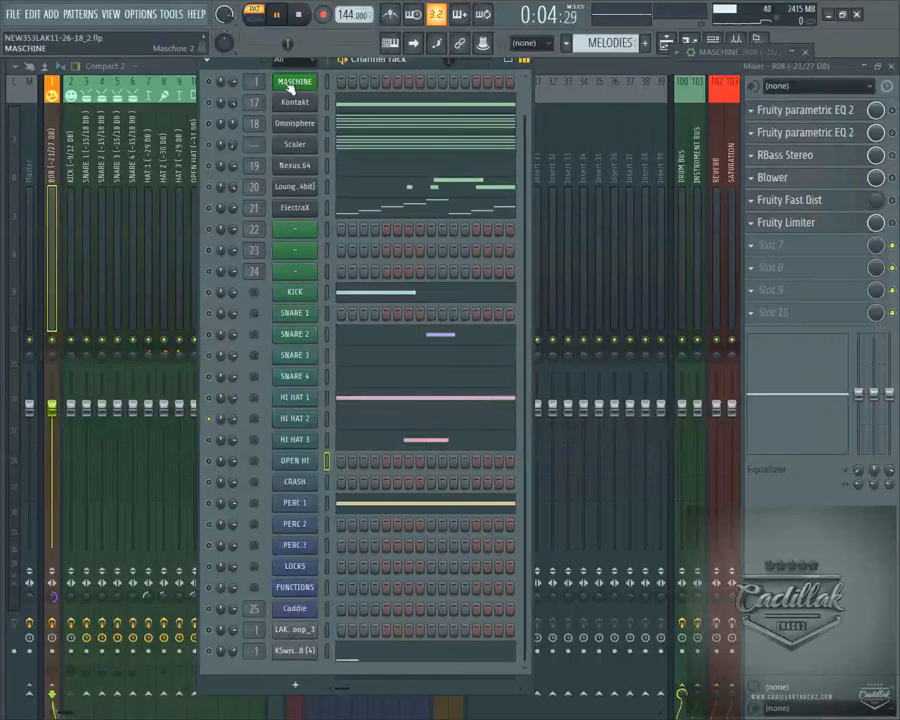
pyautogui.moveTo(236, 69); pyautogui.dragTo(472, 92)
pyautogui.press('space')
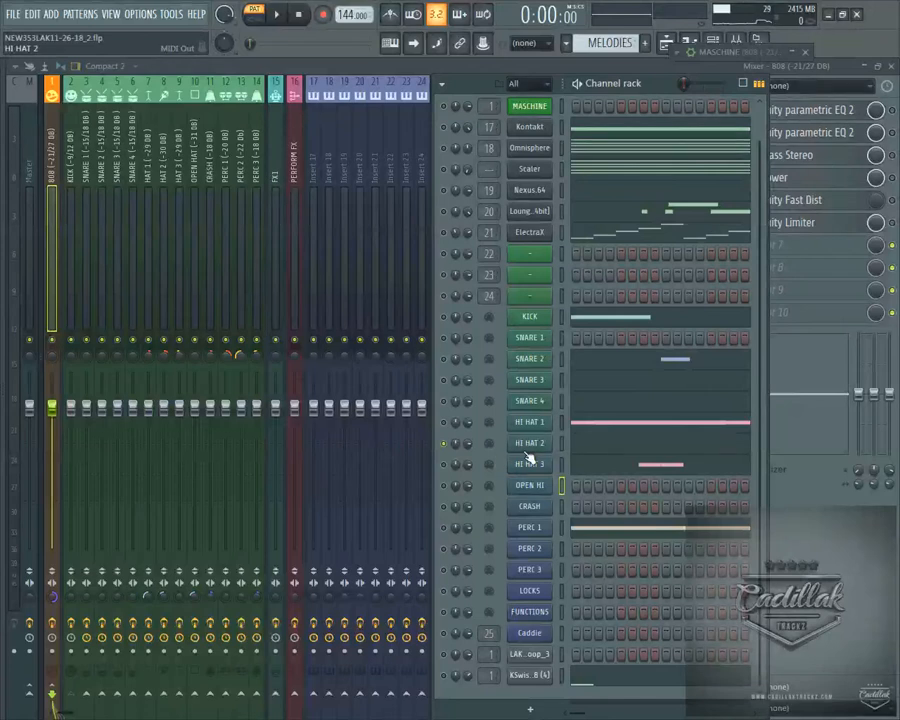
# - Reopen MASCHINE and audition the two HiHat (1) sounds in slots 9 and 10 alternately to compare their mixer routing
pyautogui.click(541, 106)
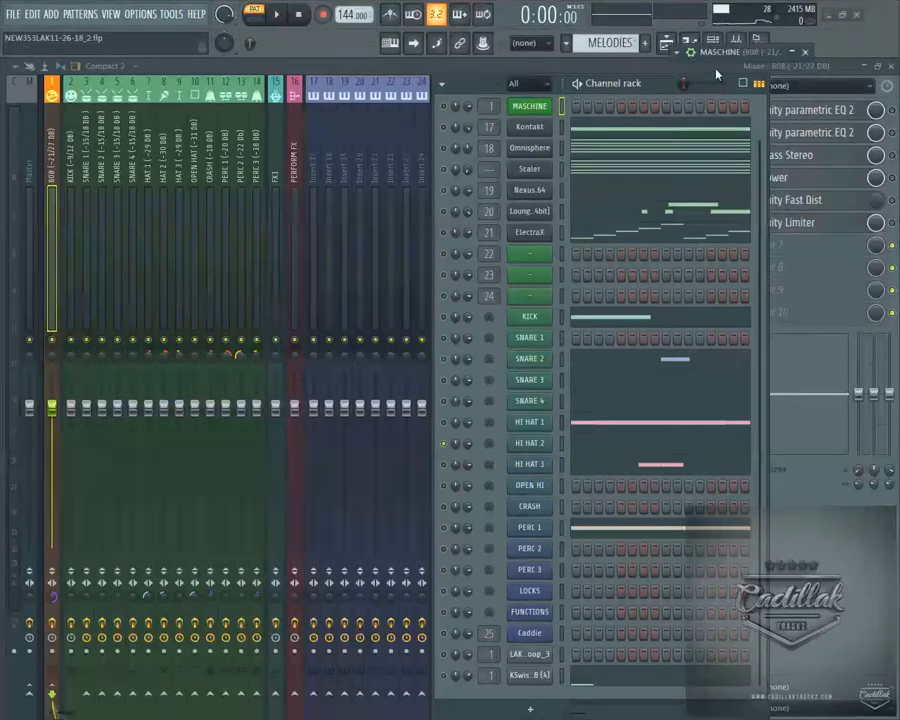
pyautogui.moveTo(727, 60); pyautogui.dragTo(195, 77)
pyautogui.click(233, 502)
pyautogui.click(230, 518)
pyautogui.click(231, 505)
pyautogui.click(229, 518)
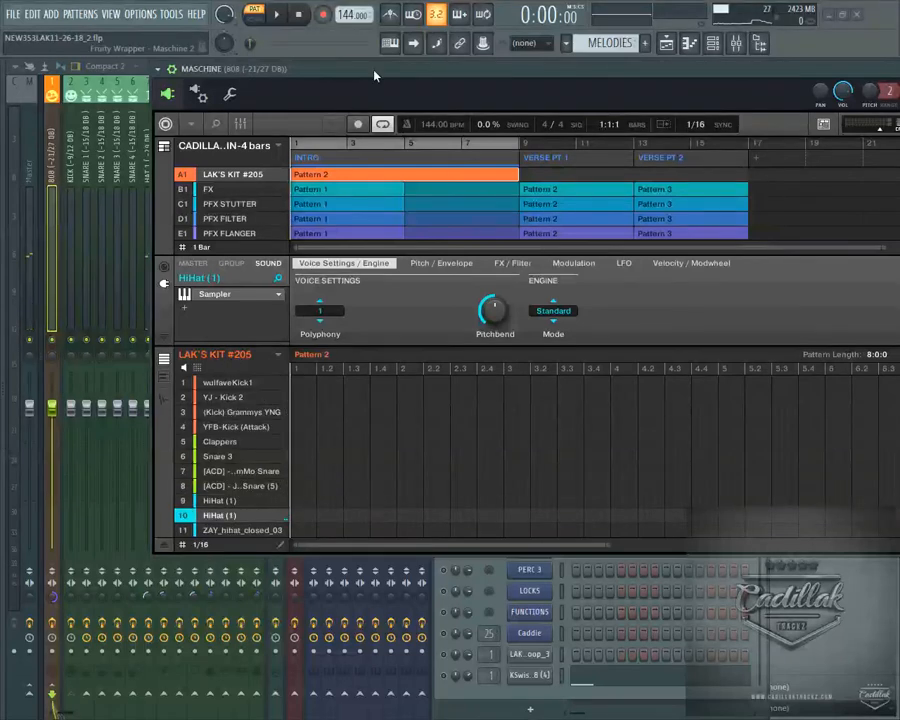
pyautogui.moveTo(380, 70); pyautogui.dragTo(450, 74)
pyautogui.click(297, 506)
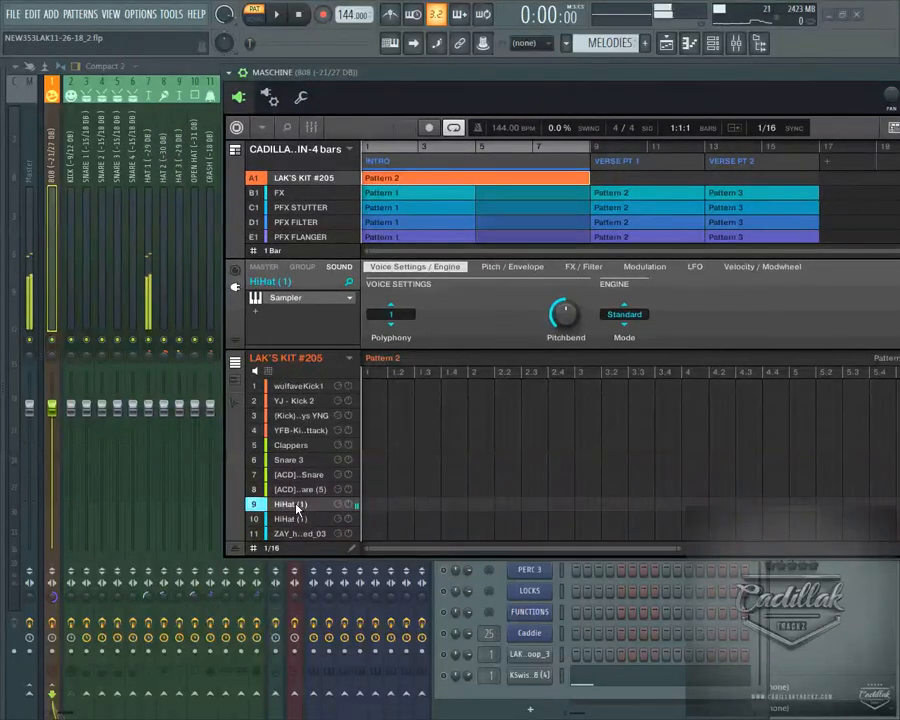
pyautogui.click(298, 512)
pyautogui.click(298, 506)
pyautogui.click(299, 517)
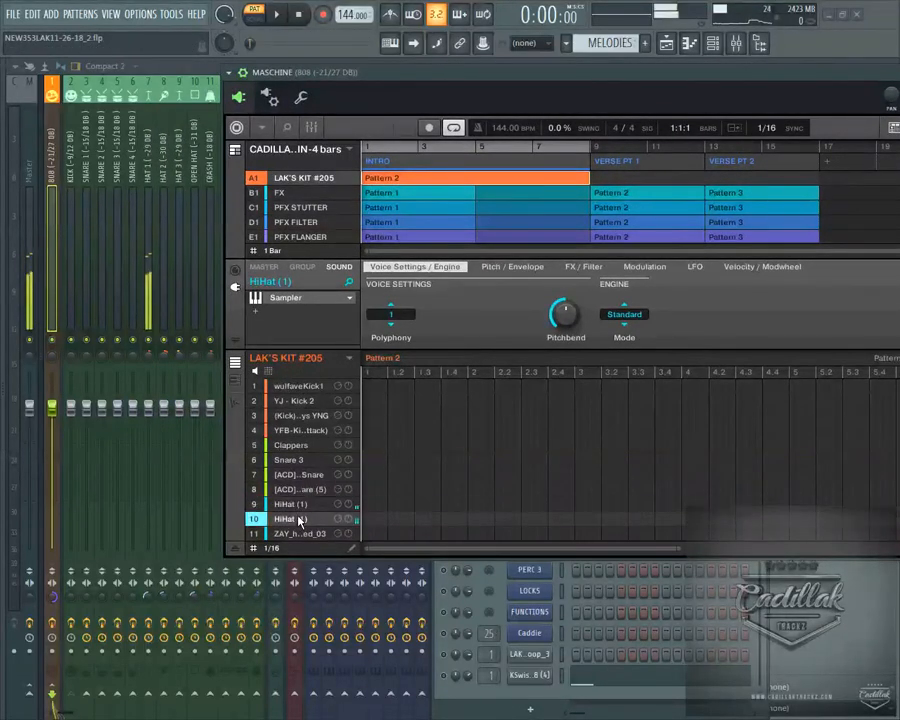
# - Show MASCHINE's mixer and route the HiHat (1) sound in slot 10 to output EXT. 7
pyautogui.click(312, 128)
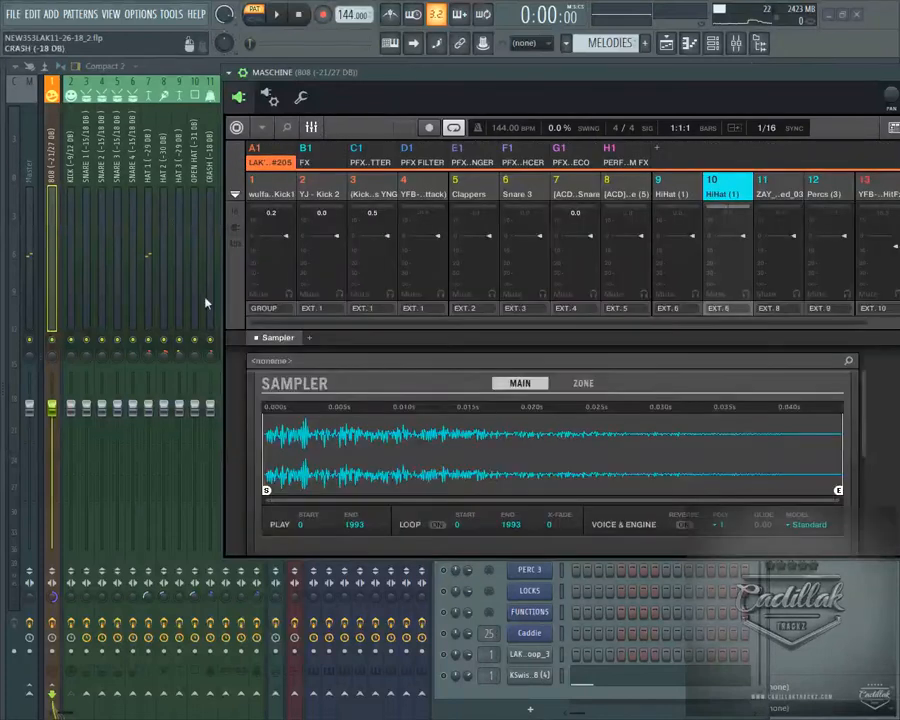
pyautogui.click(677, 314)
pyautogui.click(670, 316)
pyautogui.click(684, 186)
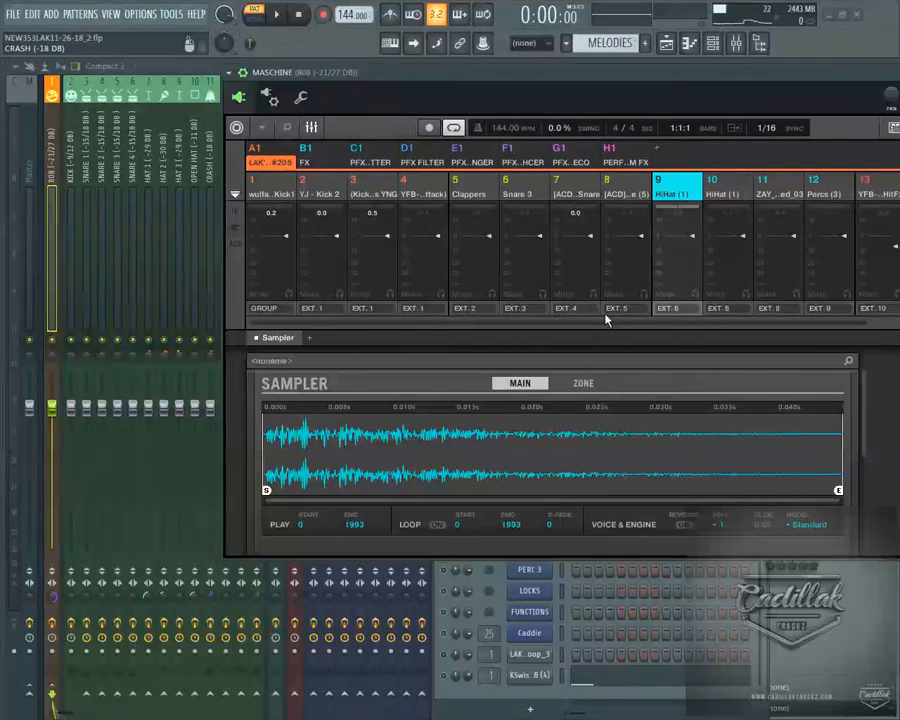
pyautogui.click(725, 311)
pyautogui.click(799, 409)
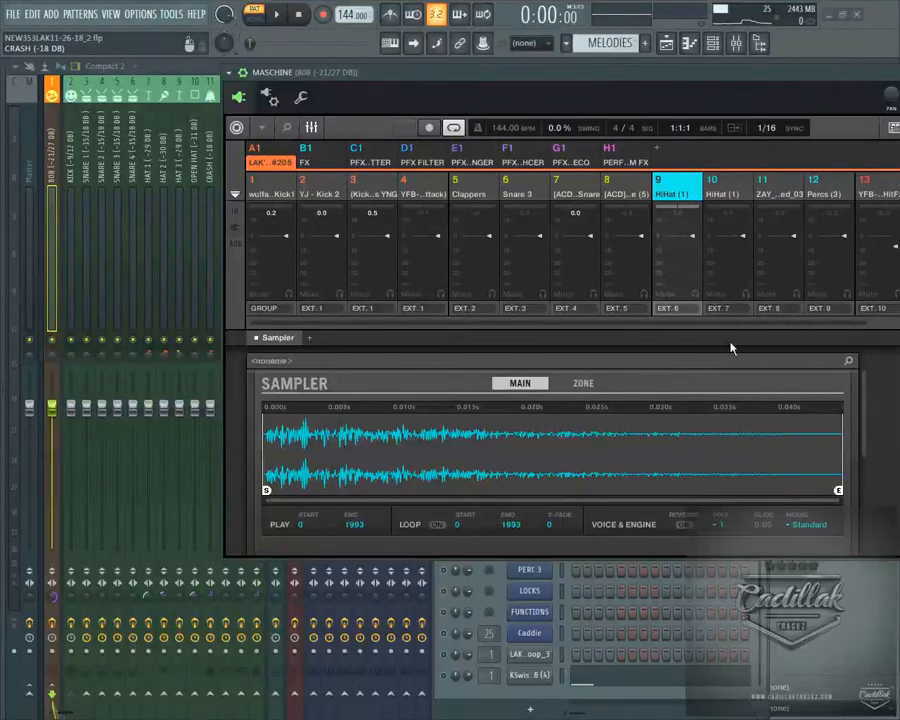
pyautogui.moveTo(838, 77); pyautogui.dragTo(660, 97)
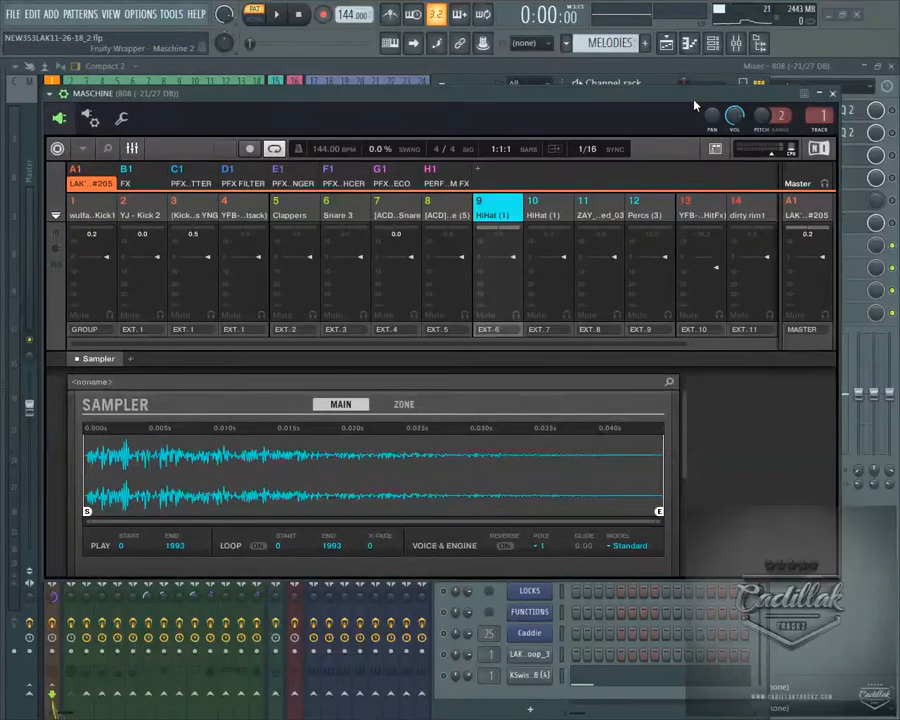
# - Close MASCHINE, play the pattern to hear the soloed HI HAT 2 channel, and stop playback
pyautogui.click(830, 94)
pyautogui.press('space')
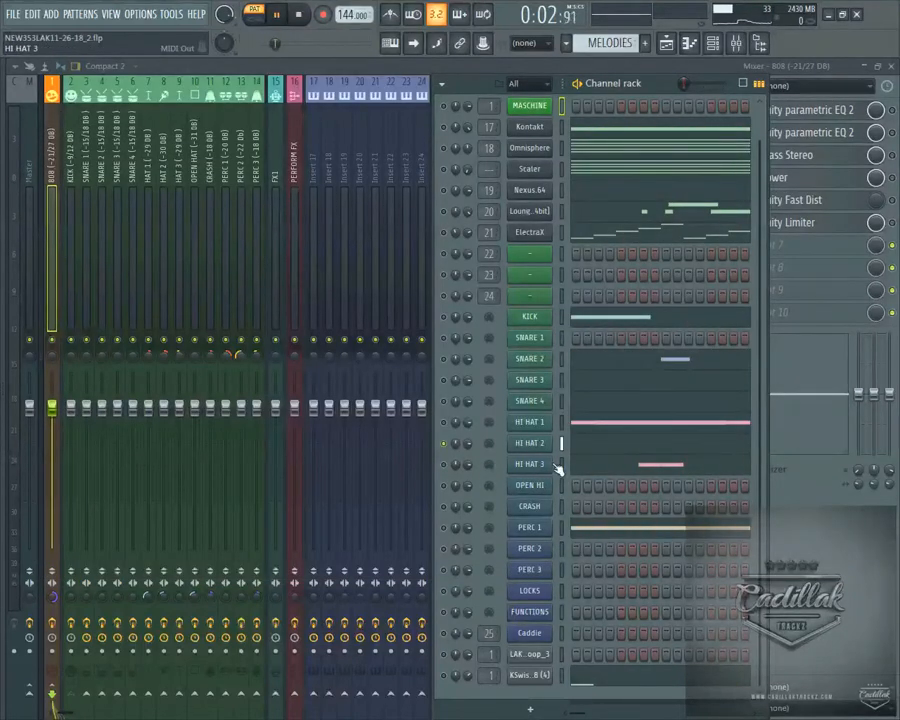
pyautogui.click(530, 443)
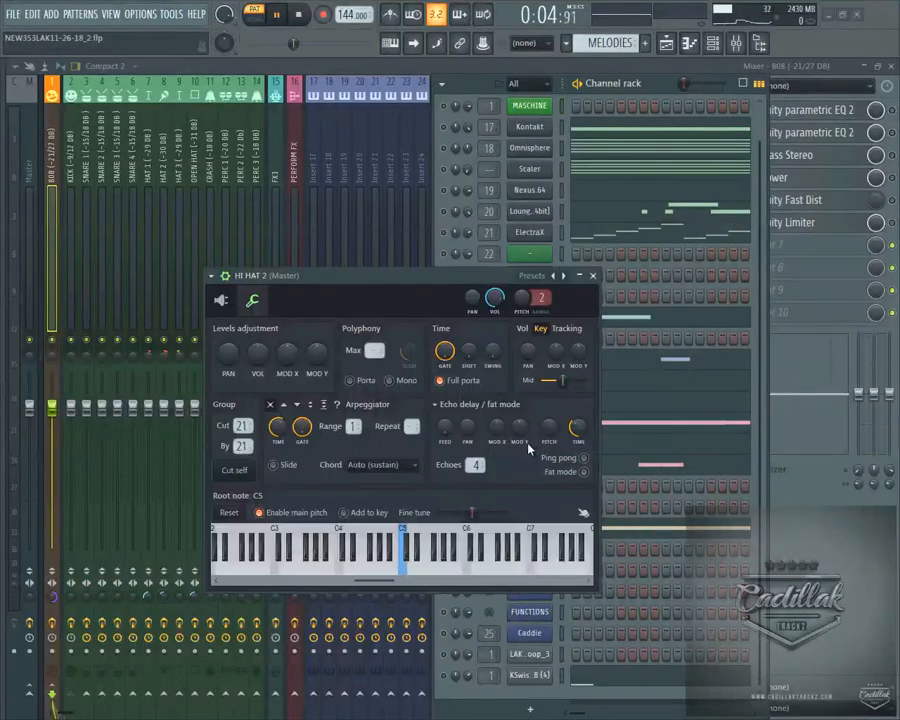
pyautogui.press('space')
pyautogui.click(594, 277)
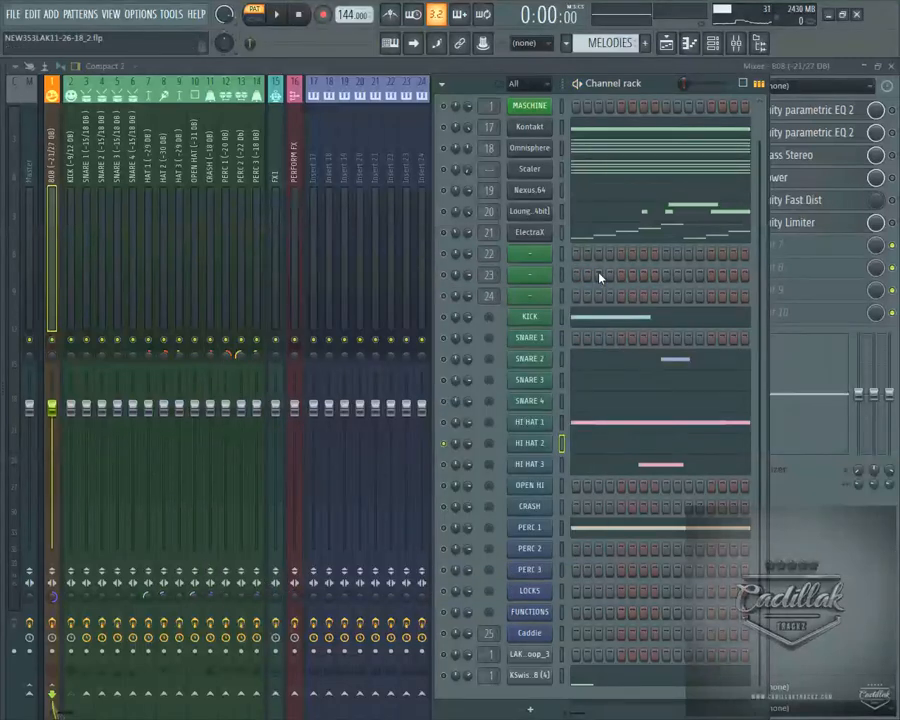
# - Inspect the MIDI Out channel and port settings of the HI HAT 2 and HI HAT 1 channels
pyautogui.click(547, 452)
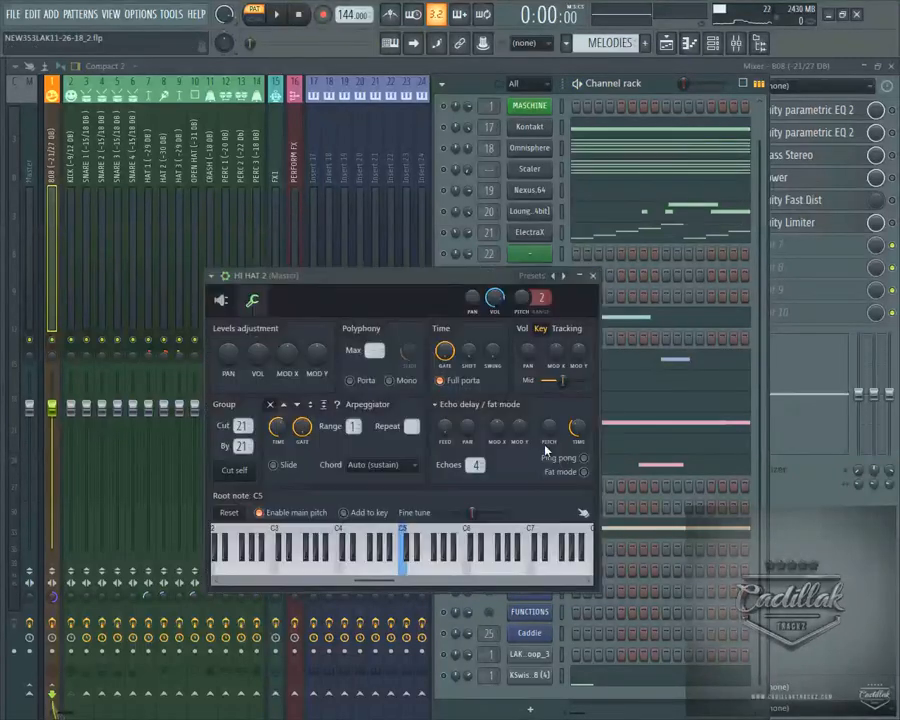
pyautogui.click(222, 302)
pyautogui.moveTo(474, 275); pyautogui.dragTo(337, 70)
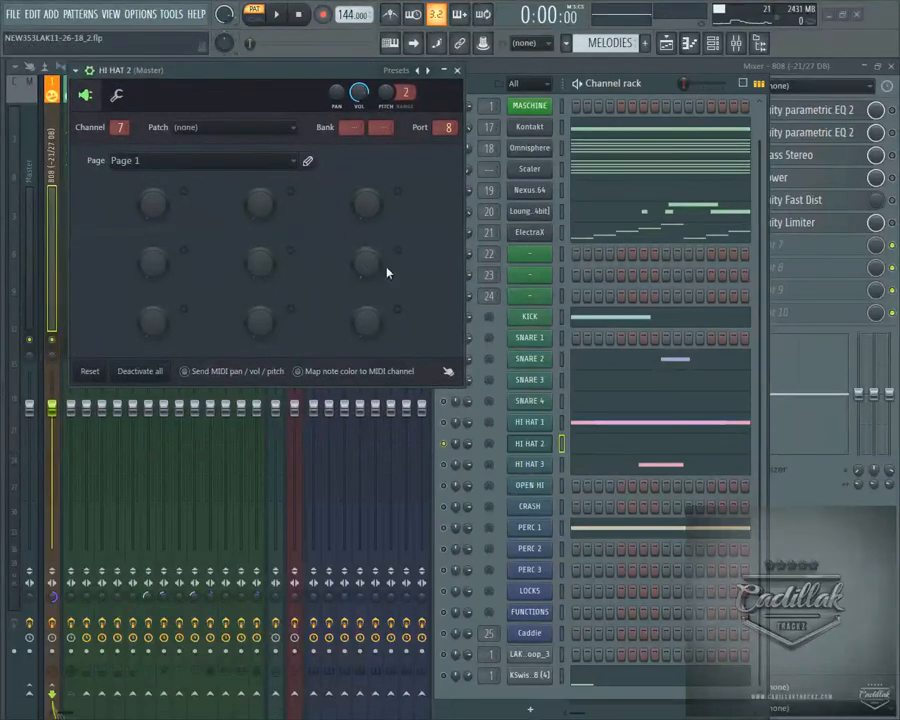
pyautogui.click(530, 422)
pyautogui.click(207, 281)
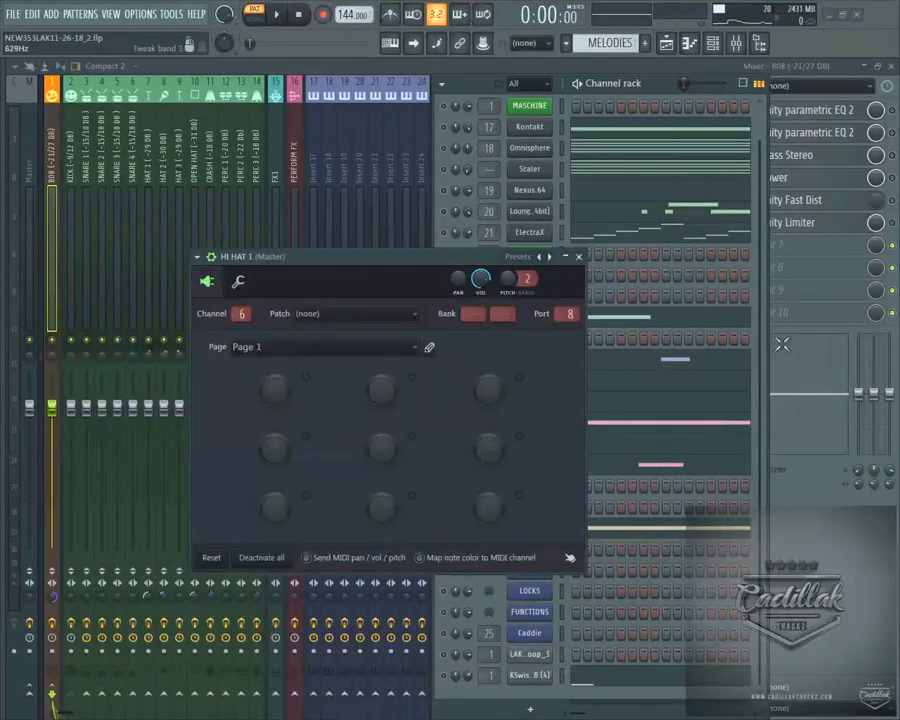
pyautogui.click(578, 256)
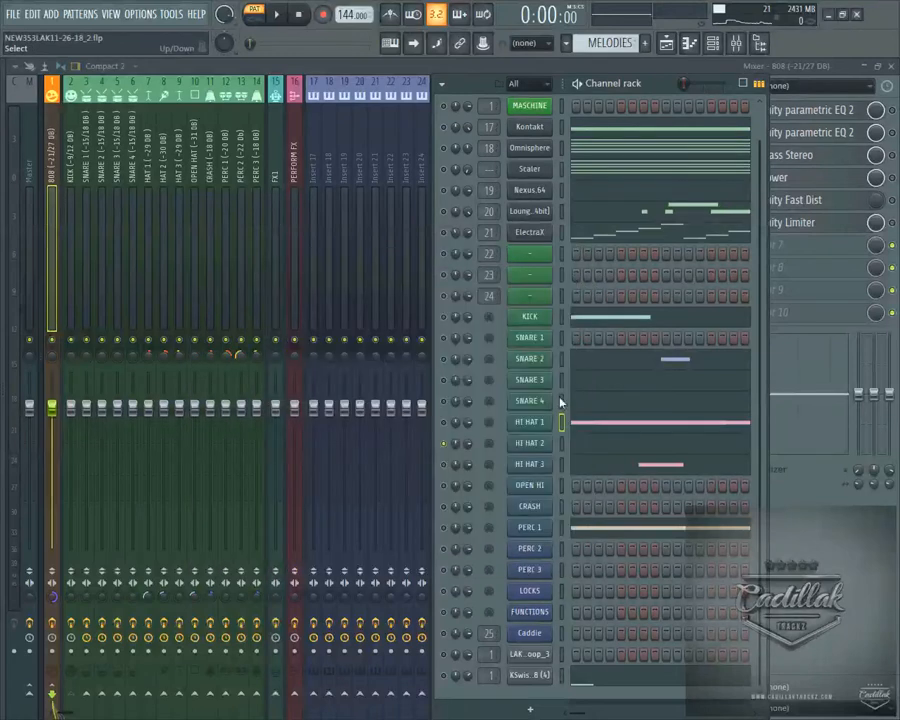
# - Recheck the HI HAT 2 channel's MIDI Out settings against those of HI HAT 3
pyautogui.click(542, 448)
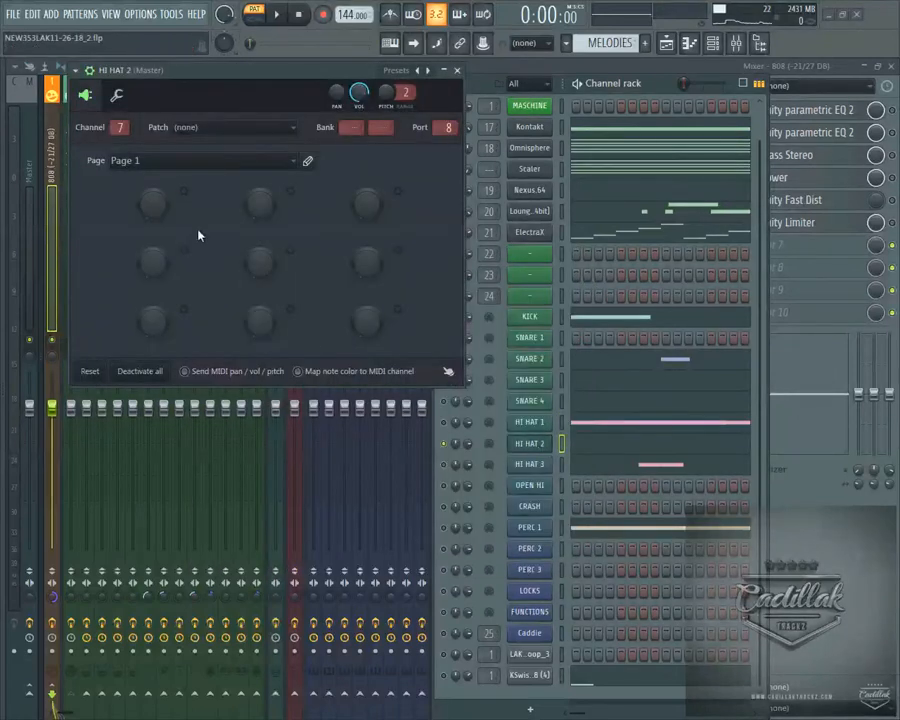
pyautogui.click(452, 81)
pyautogui.click(530, 464)
pyautogui.click(243, 318)
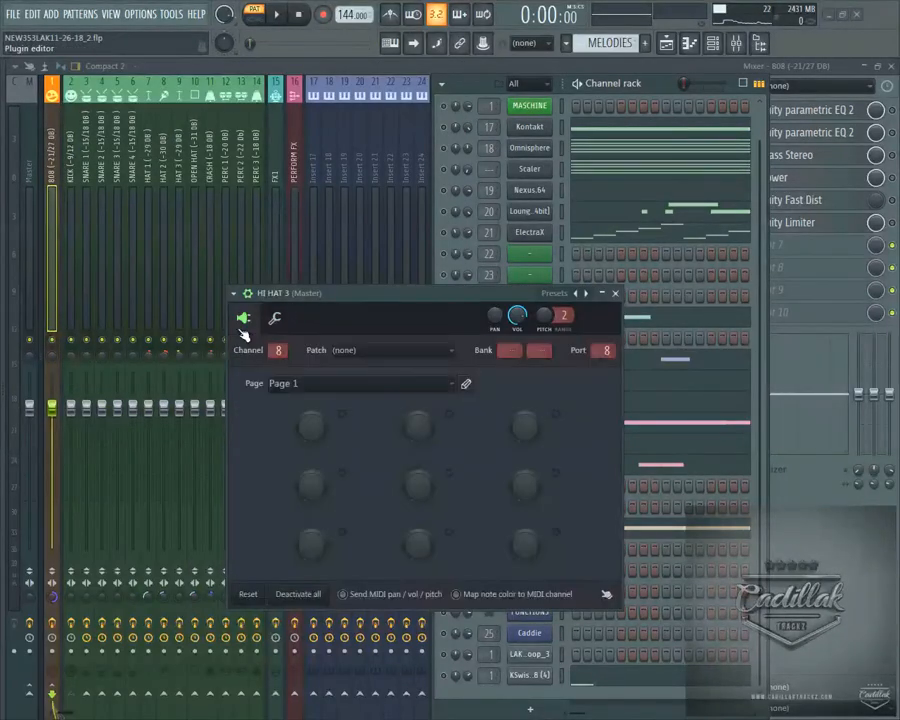
pyautogui.click(276, 319)
pyautogui.click(247, 318)
pyautogui.click(615, 294)
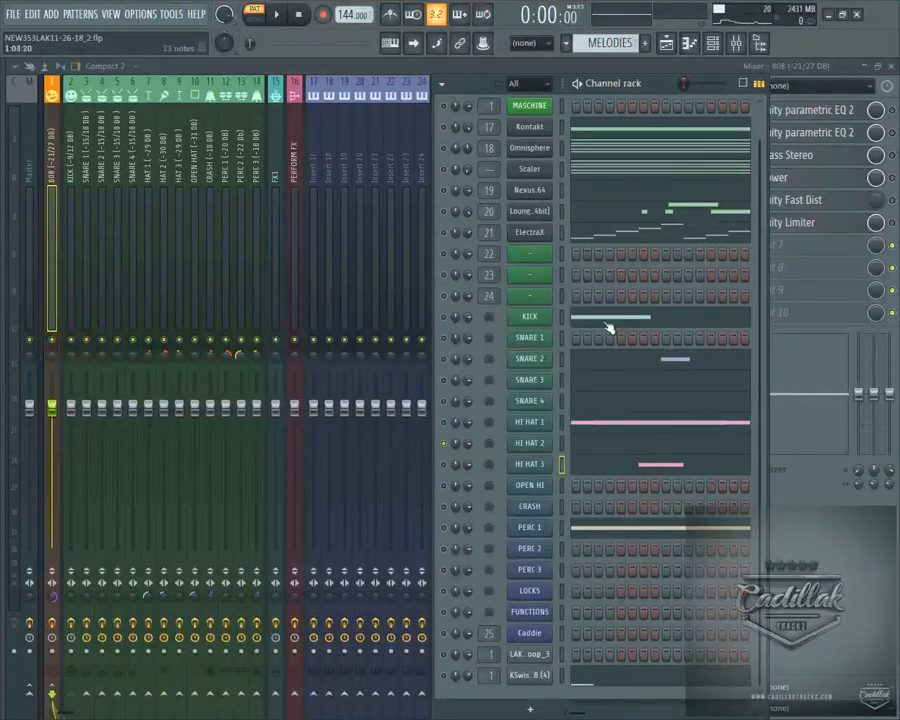
# - Reopen MASCHINE, switch from its mixer to the arrangement view, and reposition the plug-in window
pyautogui.click(530, 106)
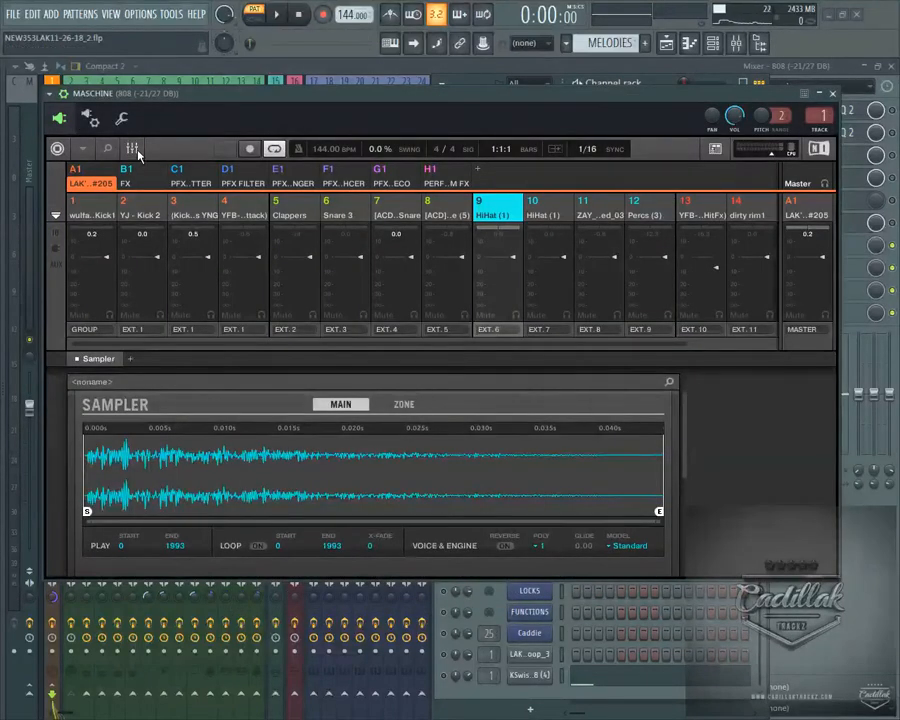
pyautogui.click(133, 150)
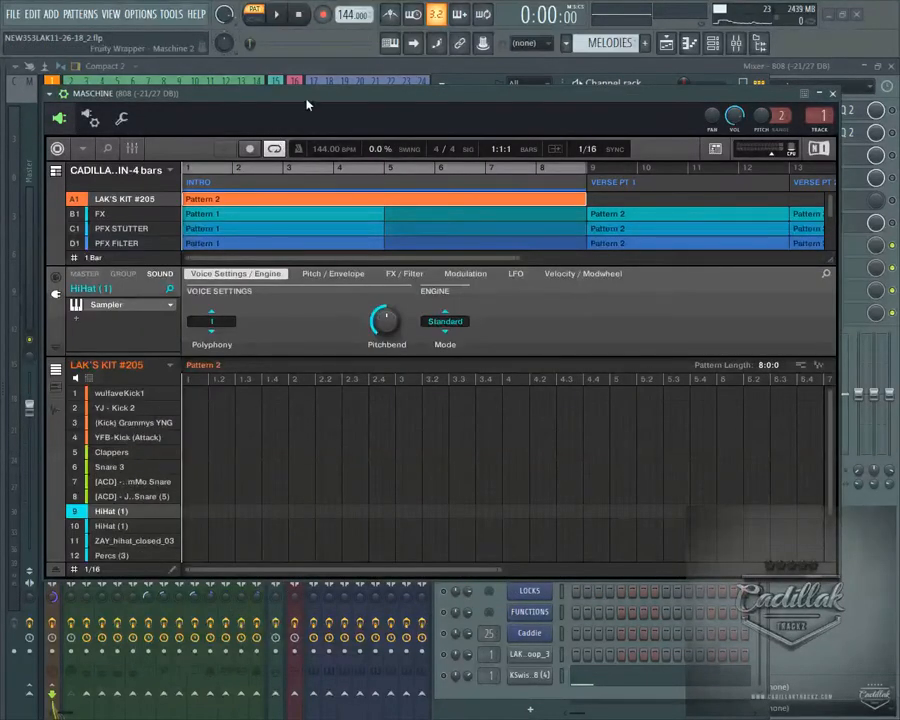
pyautogui.moveTo(306, 104); pyautogui.dragTo(356, 81)
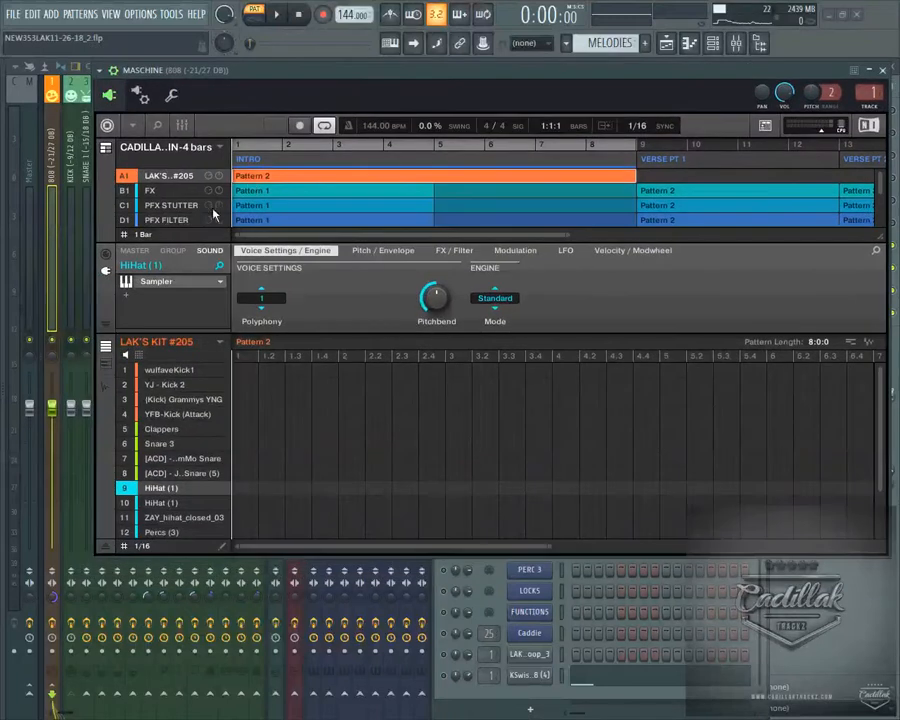
# - Examine the output audio and MIDI settings of the HiHat (1) sounds in slots 9 and 10
pyautogui.click(173, 503)
pyautogui.click(106, 256)
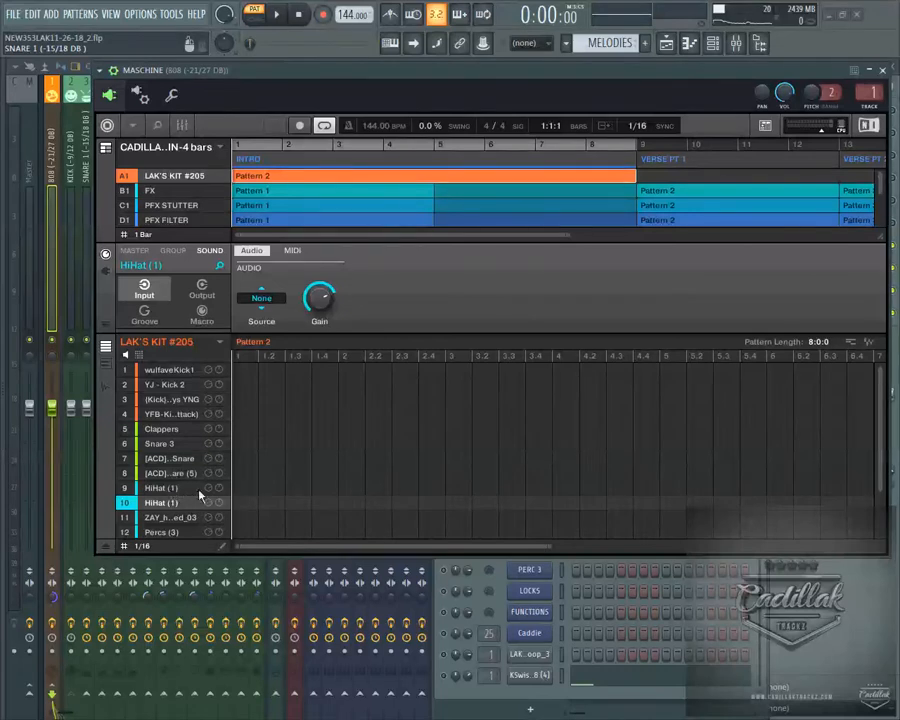
pyautogui.click(209, 294)
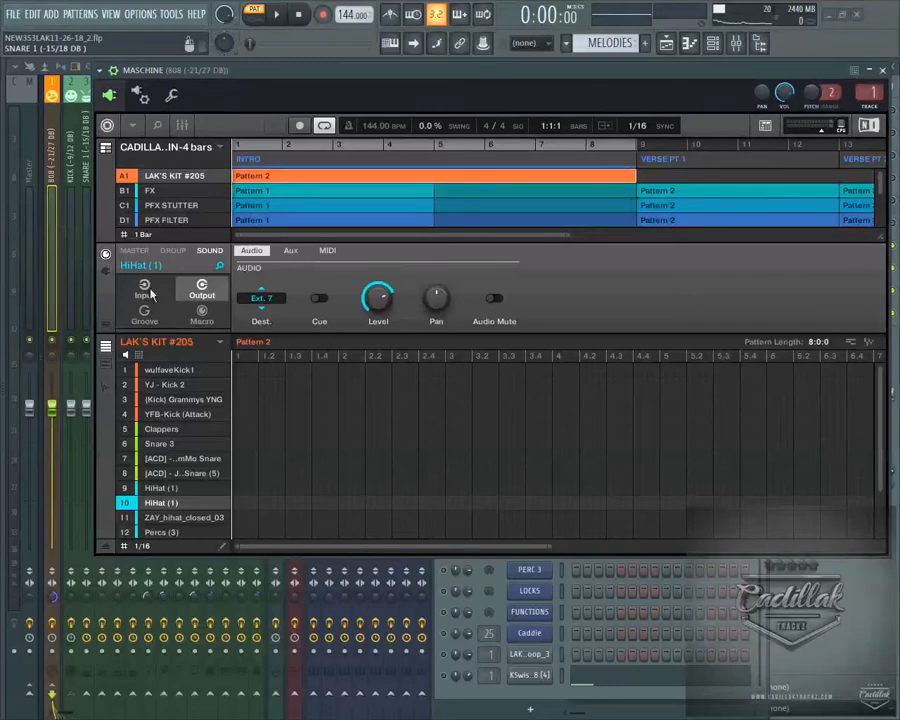
pyautogui.click(104, 271)
pyautogui.click(107, 256)
pyautogui.click(328, 251)
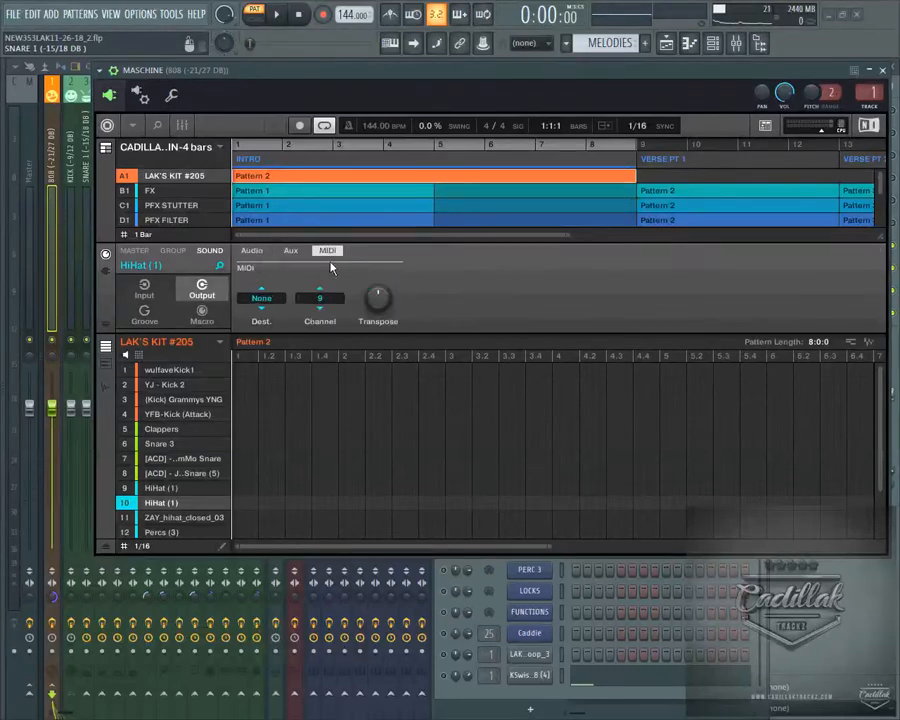
pyautogui.click(169, 487)
pyautogui.click(167, 503)
pyautogui.click(173, 484)
# - Compare the MIDI input settings of both HiHat (1) sounds and set the slot 10 sound's input channel to 7
pyautogui.click(144, 287)
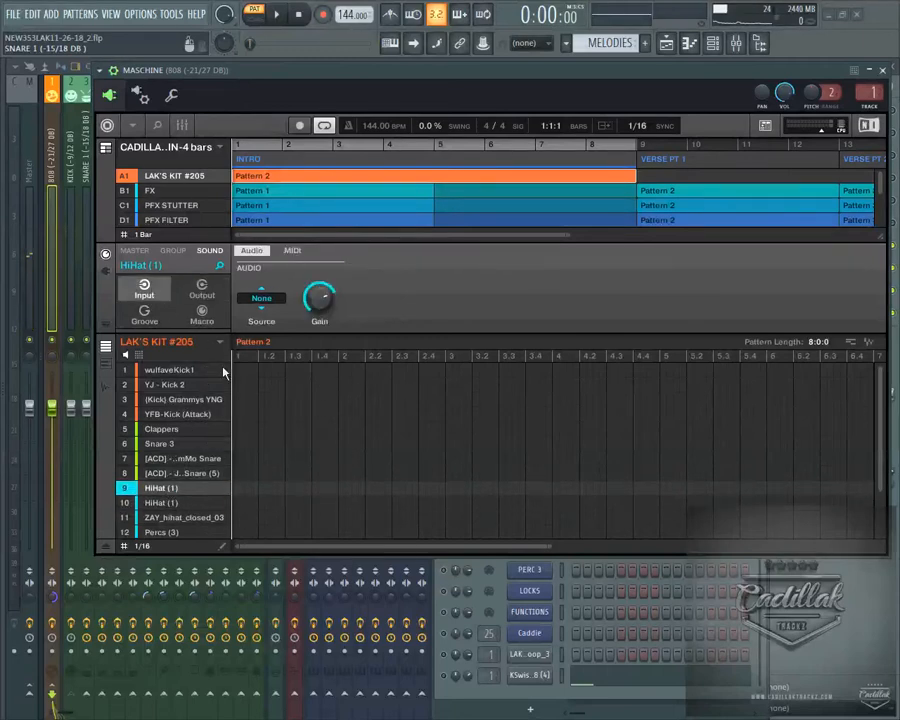
pyautogui.click(290, 251)
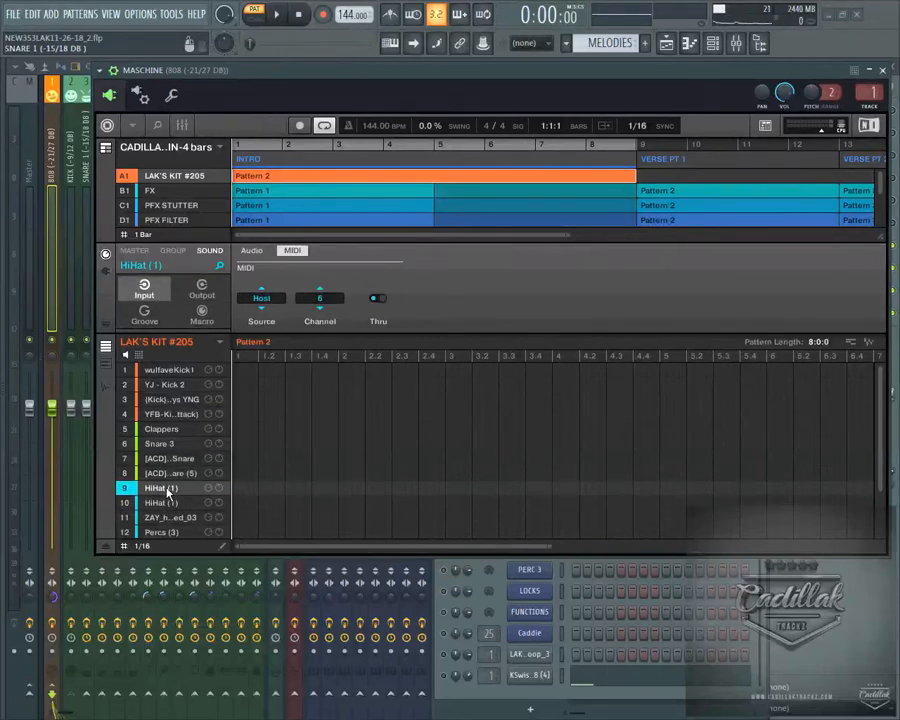
pyautogui.click(163, 502)
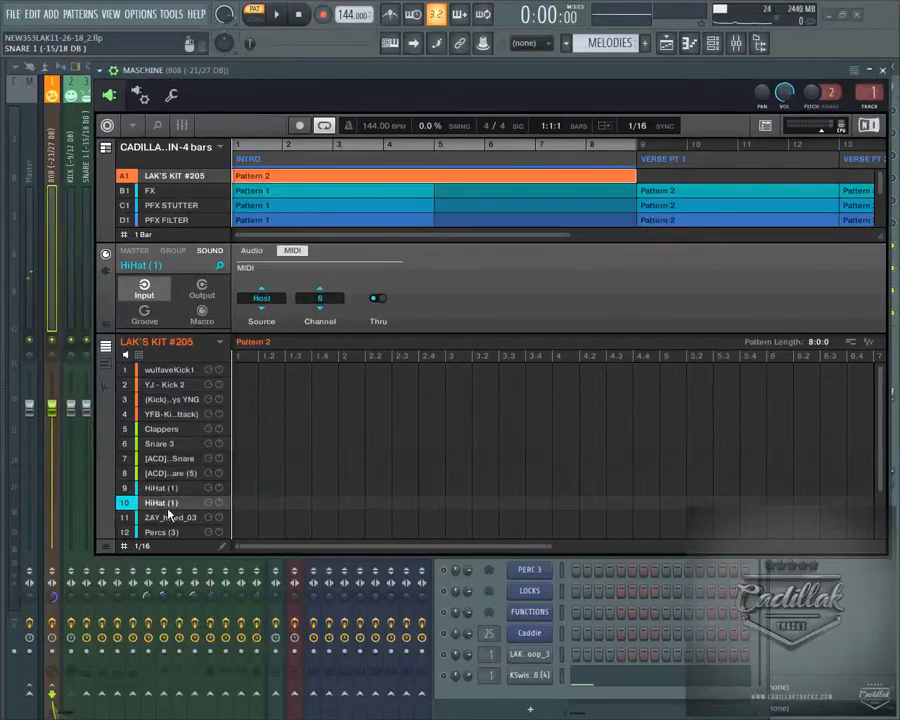
pyautogui.click(322, 306)
pyautogui.click(362, 405)
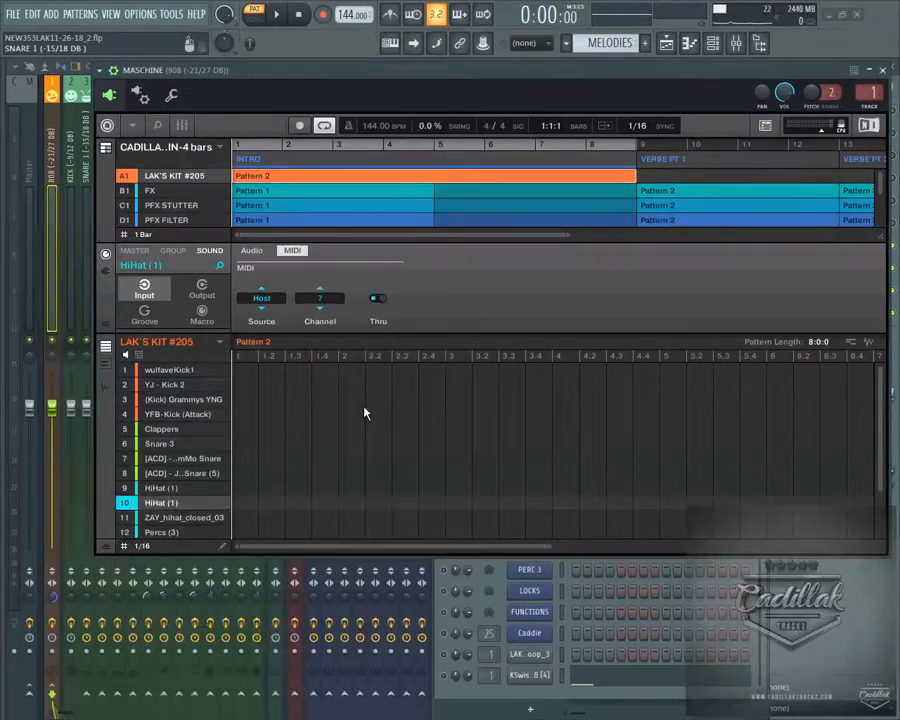
# - Audition the sounds in slots 8 to 10 to recheck their MIDI input, and return to the sound's plug-in settings
pyautogui.click(170, 490)
pyautogui.click(173, 475)
pyautogui.click(173, 489)
pyautogui.click(175, 503)
pyautogui.click(173, 489)
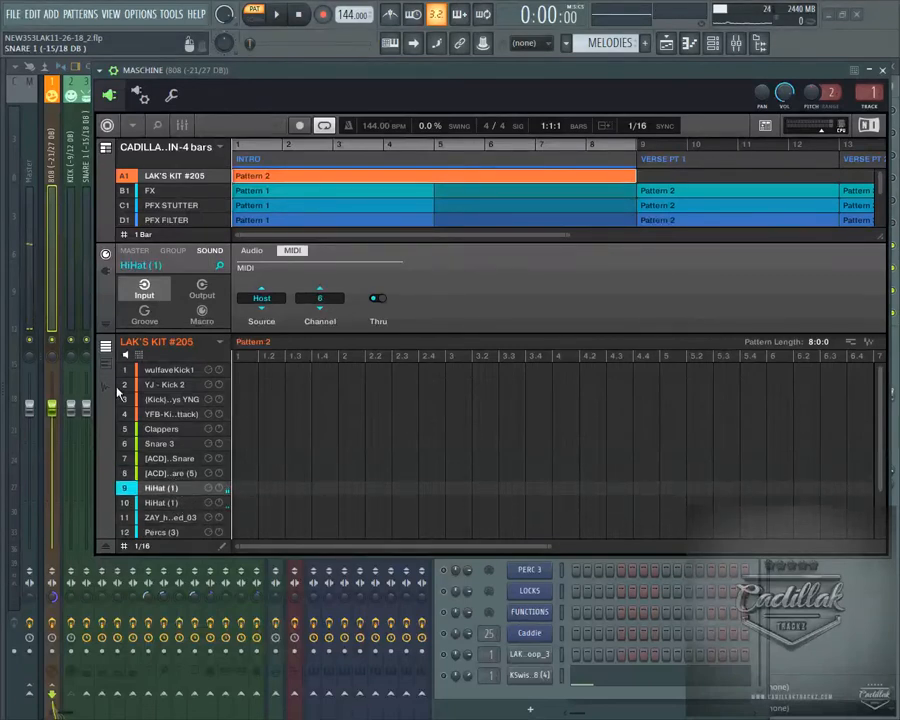
pyautogui.click(107, 272)
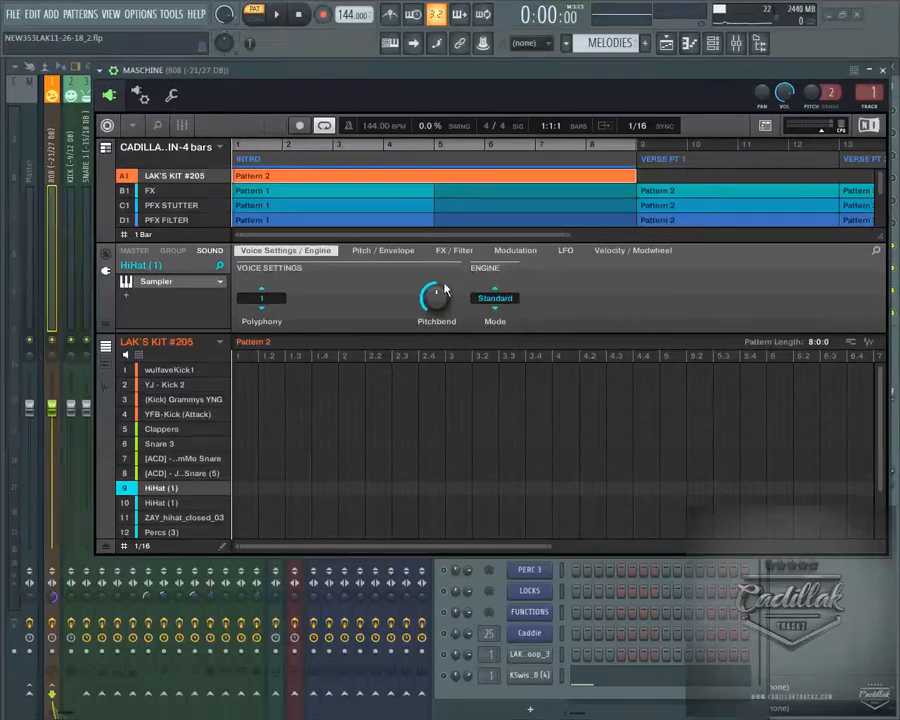
# - Minimize MASCHINE, play the pattern to check HI HAT 2's mixer routing, and turn off the channel's solo
pyautogui.click(870, 71)
pyautogui.click(278, 16)
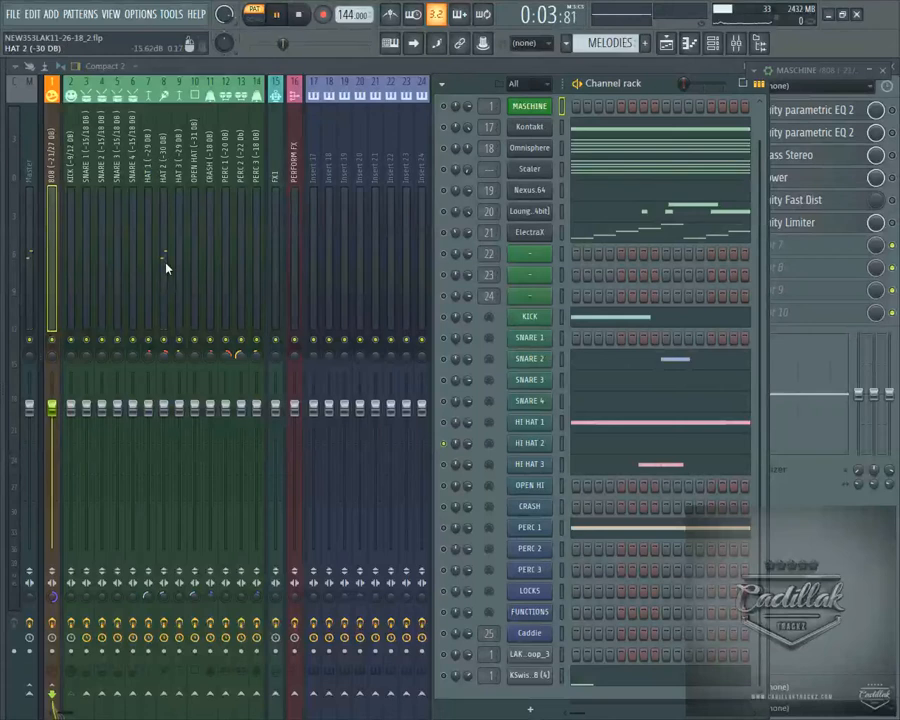
pyautogui.rightClick(444, 451)
pyautogui.click(467, 464)
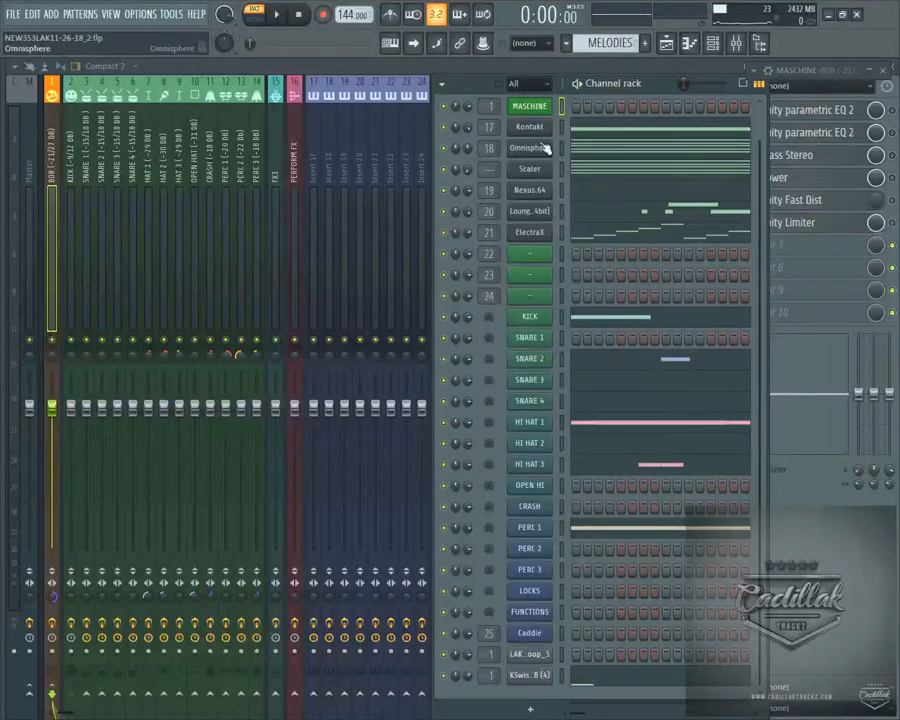
# - Reposition the Channel rack and play the pattern with the channels from Scaler to ElectraX muted, clearing the stray SNARE 1 steps
pyautogui.moveTo(476, 83); pyautogui.dragTo(380, 76)
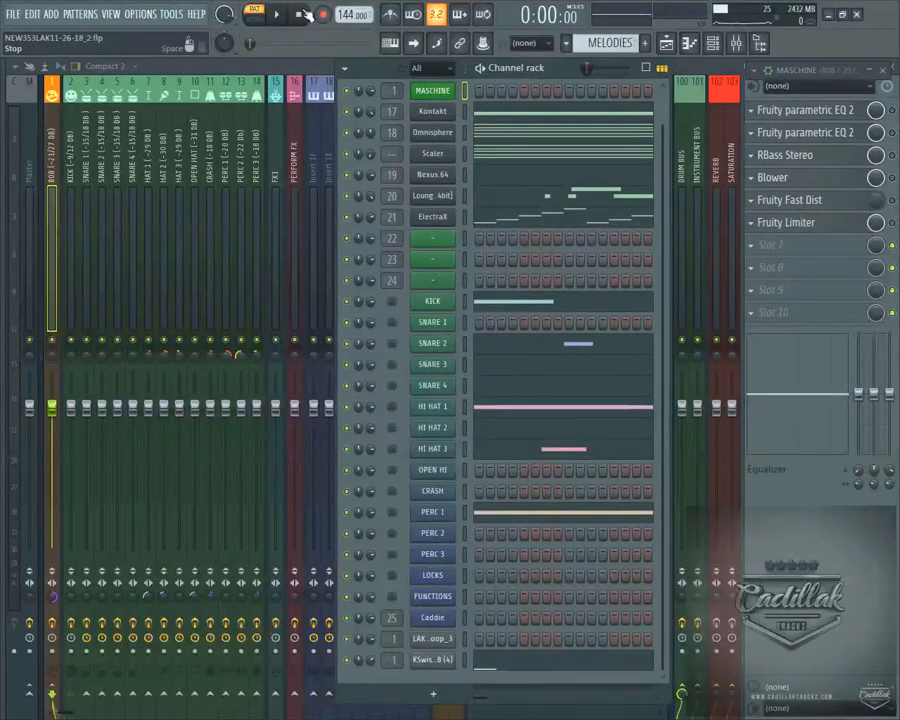
pyautogui.press('space')
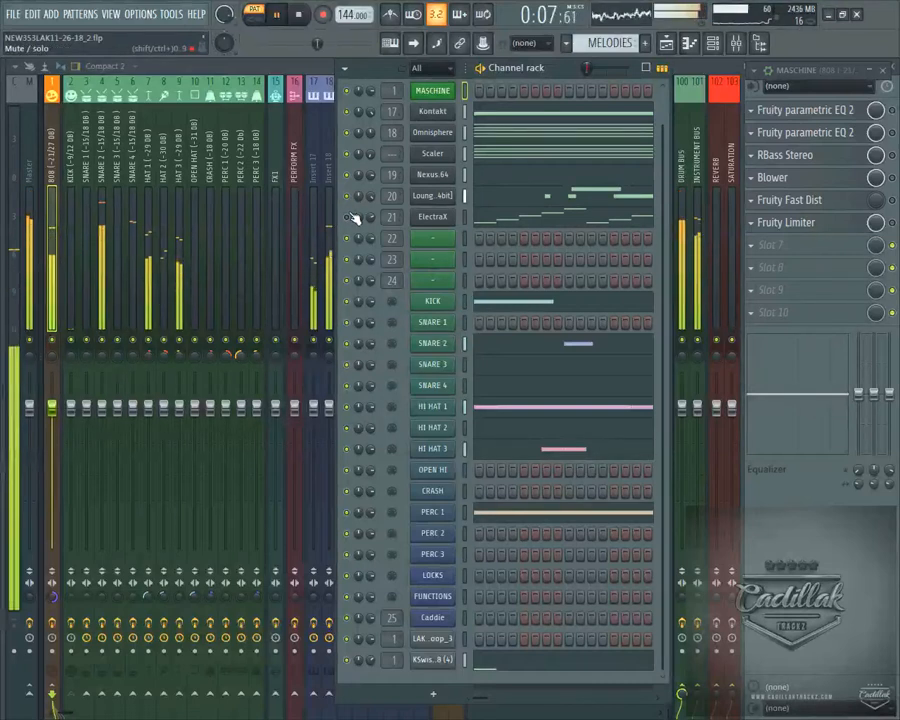
pyautogui.click(347, 155)
pyautogui.click(440, 321)
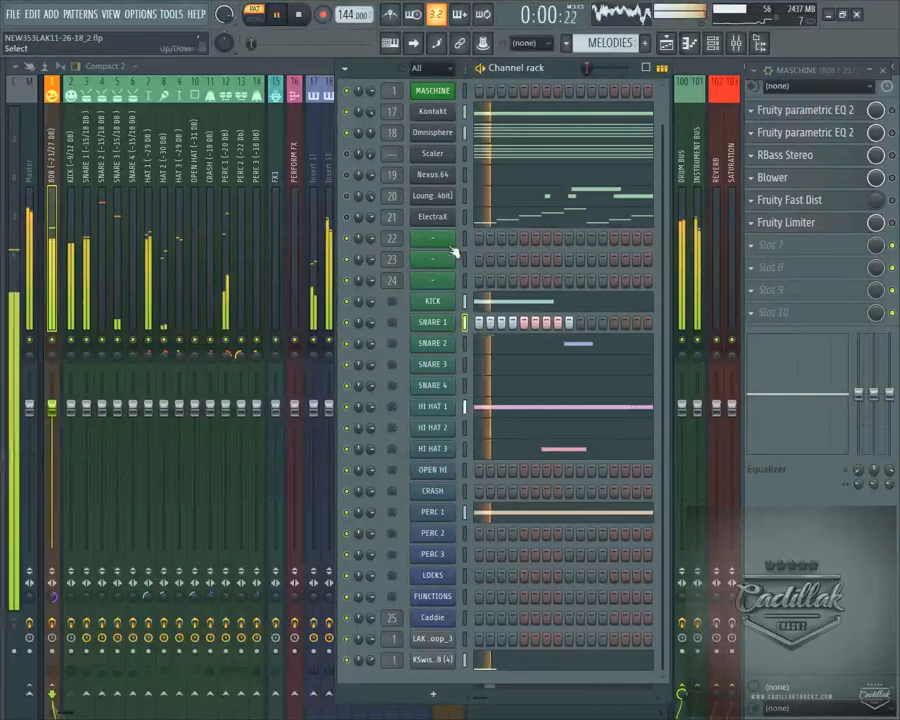
pyautogui.moveTo(569, 324); pyautogui.dragTo(476, 325)
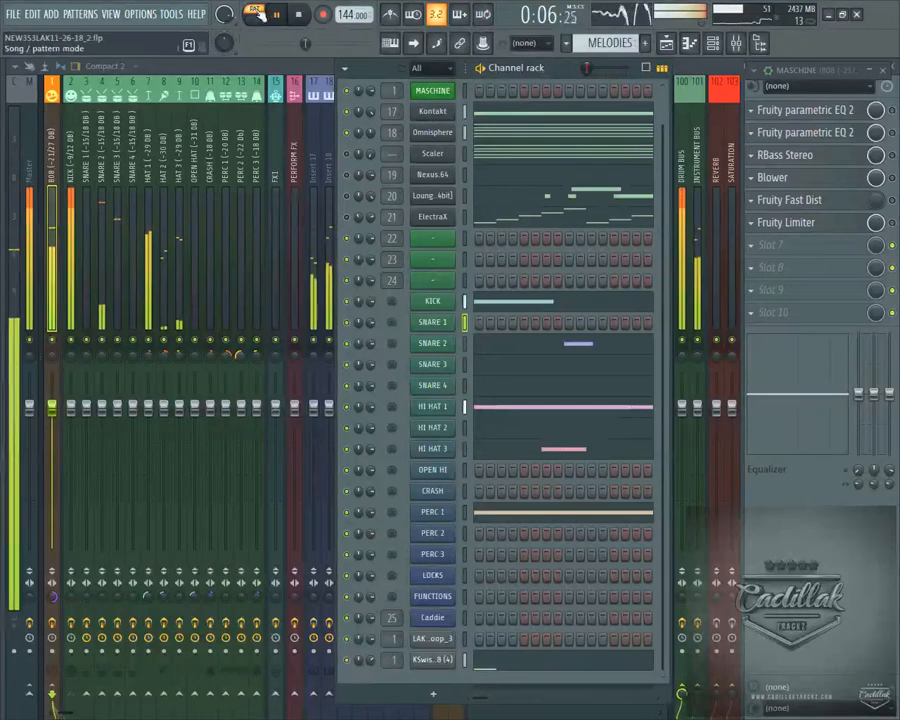
pyautogui.press('space')
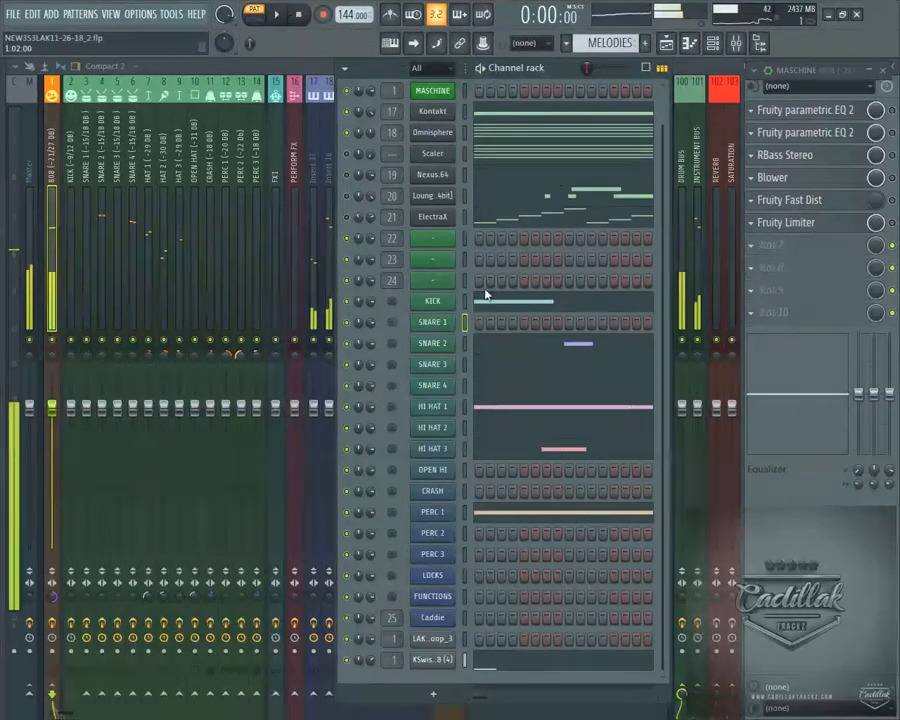
# - Reopen MASCHINE during playback, show Pattern 1 of LAK'S KIT #205 to review its notes, and close the window
pyautogui.click(445, 98)
pyautogui.moveTo(818, 80); pyautogui.dragTo(188, 104)
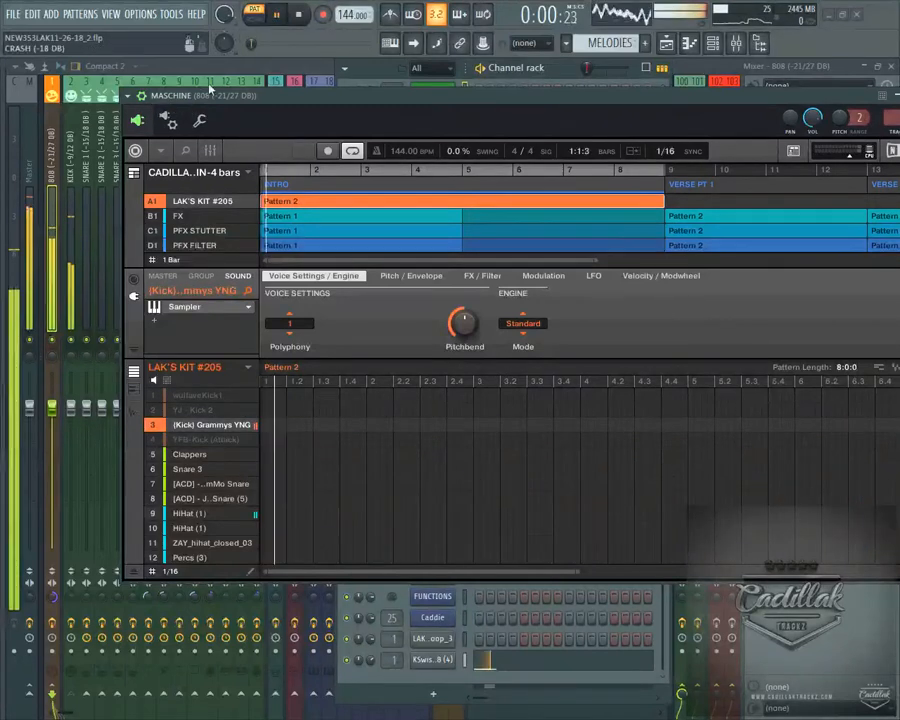
pyautogui.press('space')
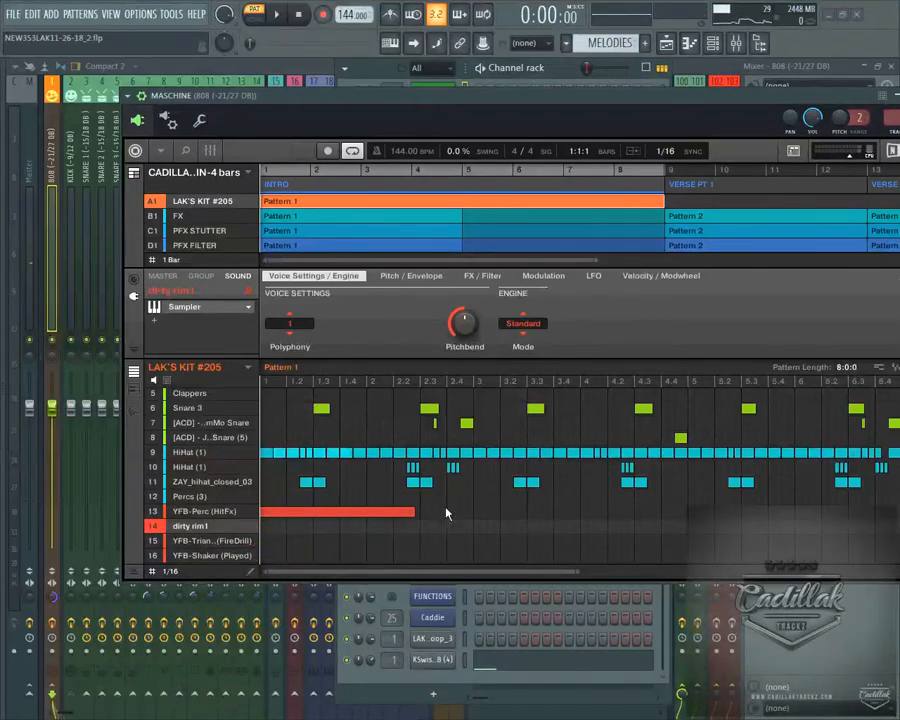
pyautogui.moveTo(293, 95); pyautogui.dragTo(175, 65)
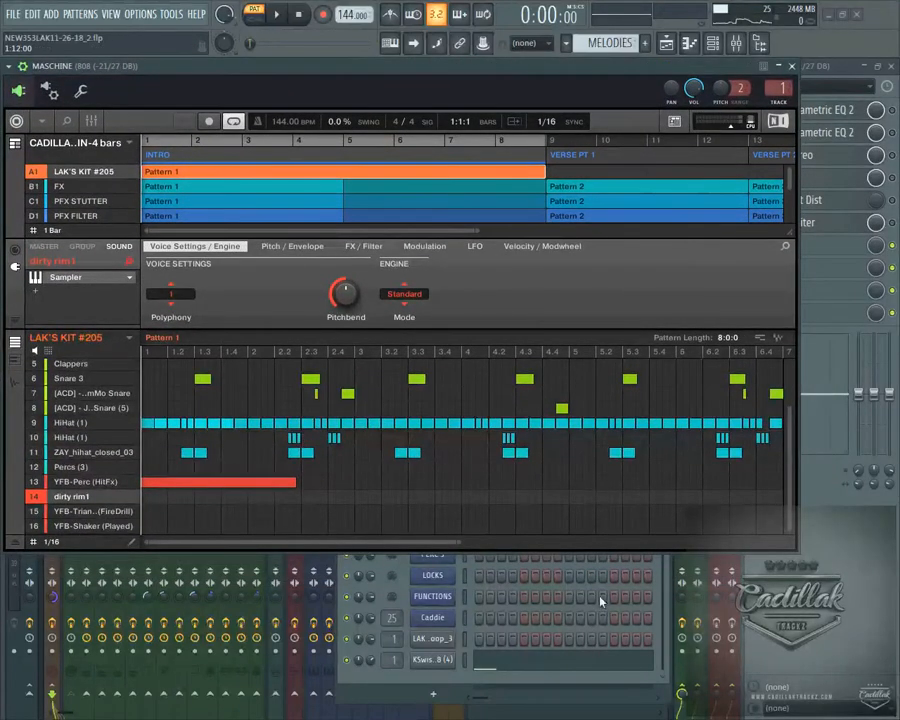
pyautogui.click(795, 66)
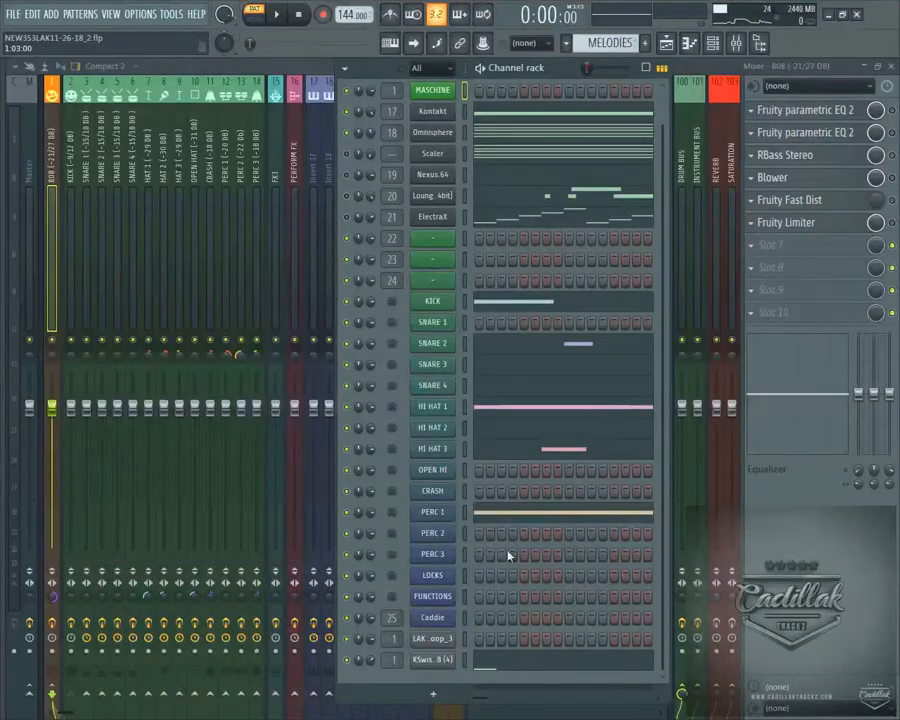
# - Widen the Channel rack to show more steps of each channel and move it over the mixer tracks
pyautogui.scroll(1, 537, 555)
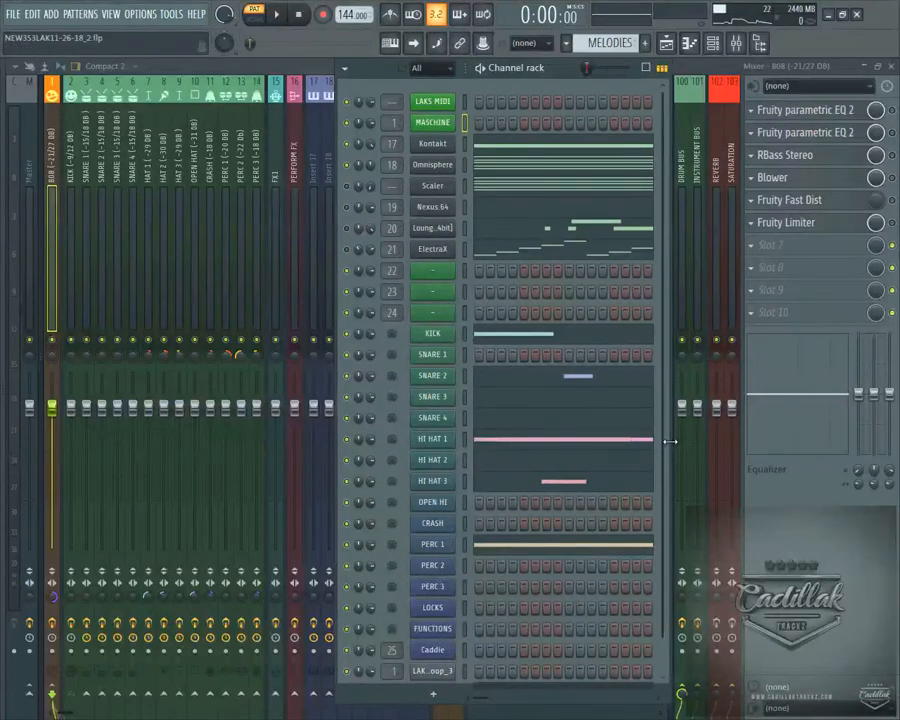
pyautogui.moveTo(668, 448); pyautogui.dragTo(885, 448)
pyautogui.moveTo(648, 72); pyautogui.dragTo(318, 74)
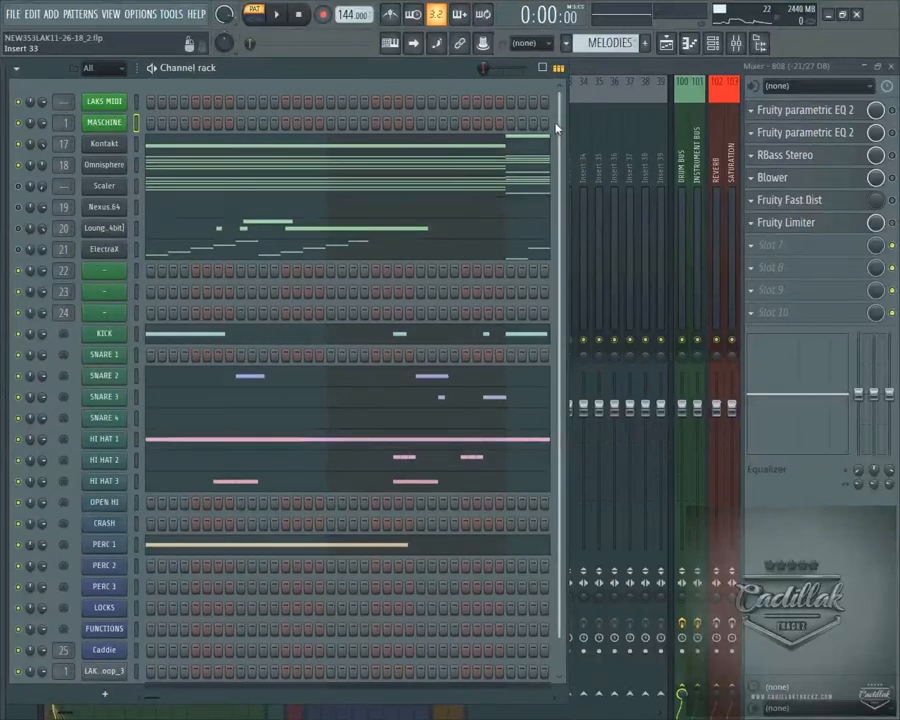
# - Widen the Channel rack to show four bars of steps, then try a PERC 2 hit on step 6 against playback and clear it
pyautogui.moveTo(566, 120); pyautogui.dragTo(893, 131)
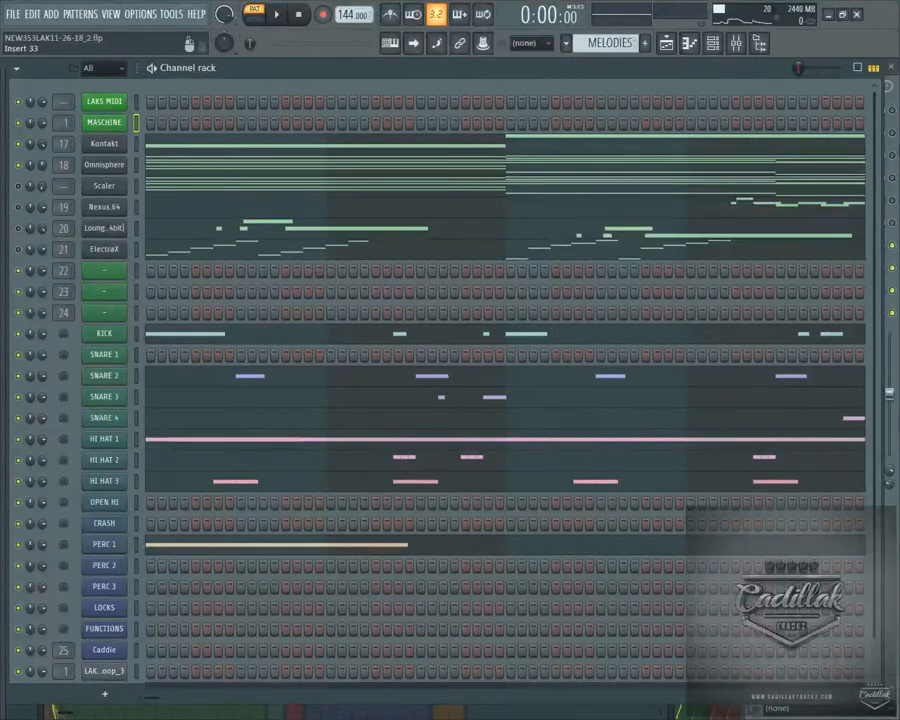
pyautogui.press('space')
pyautogui.press('space')
pyautogui.click(206, 567)
pyautogui.press('space')
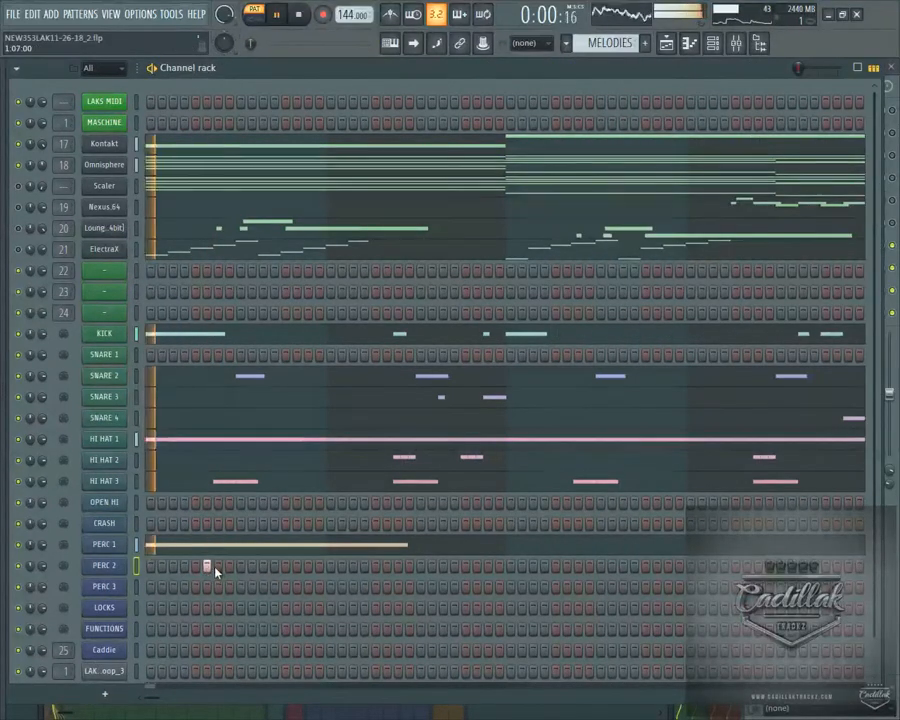
pyautogui.rightClick(207, 567)
pyautogui.press('space')
pyautogui.press('space')
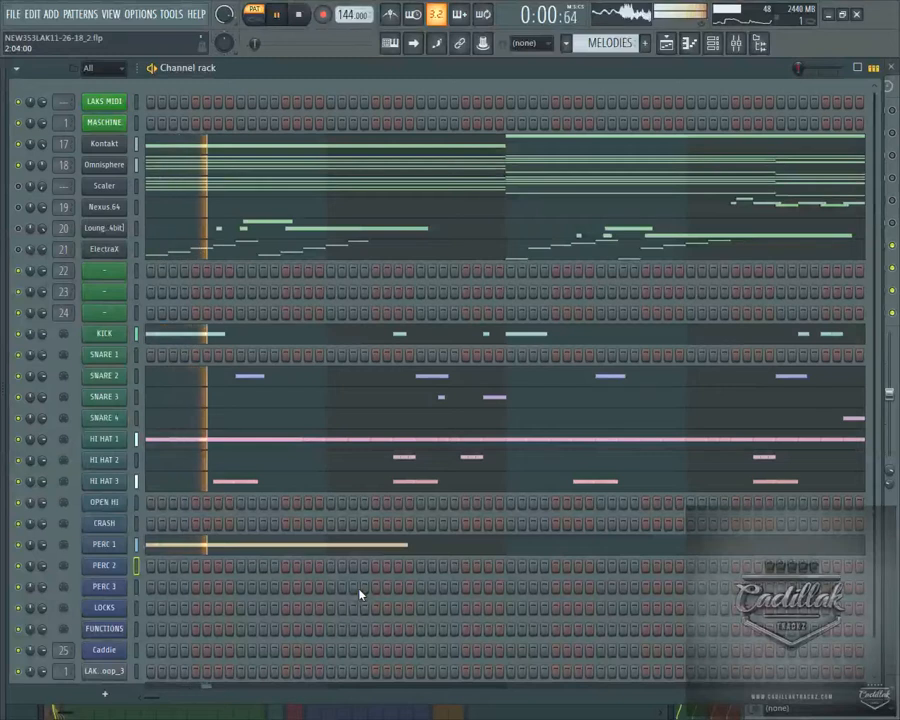
# - Try PERC 2 hits on steps 20 and 19 against playback, clear them, and place the hit on step 21
pyautogui.click(364, 566)
pyautogui.press('space')
pyautogui.press('space')
pyautogui.rightClick(365, 567)
pyautogui.click(354, 568)
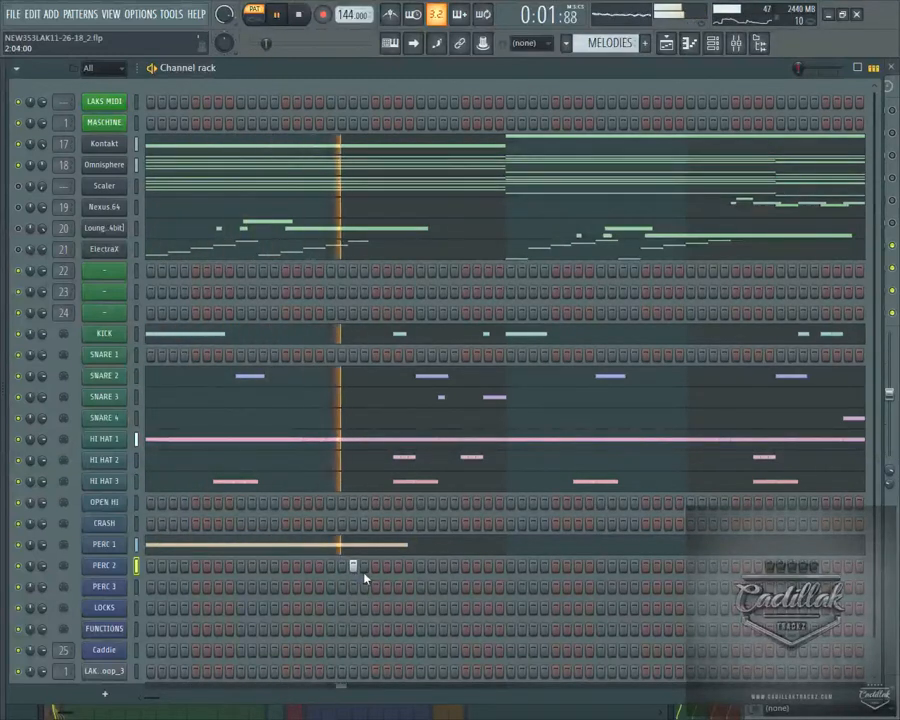
pyautogui.press('space')
pyautogui.press('space')
pyautogui.rightClick(354, 567)
pyautogui.click(376, 567)
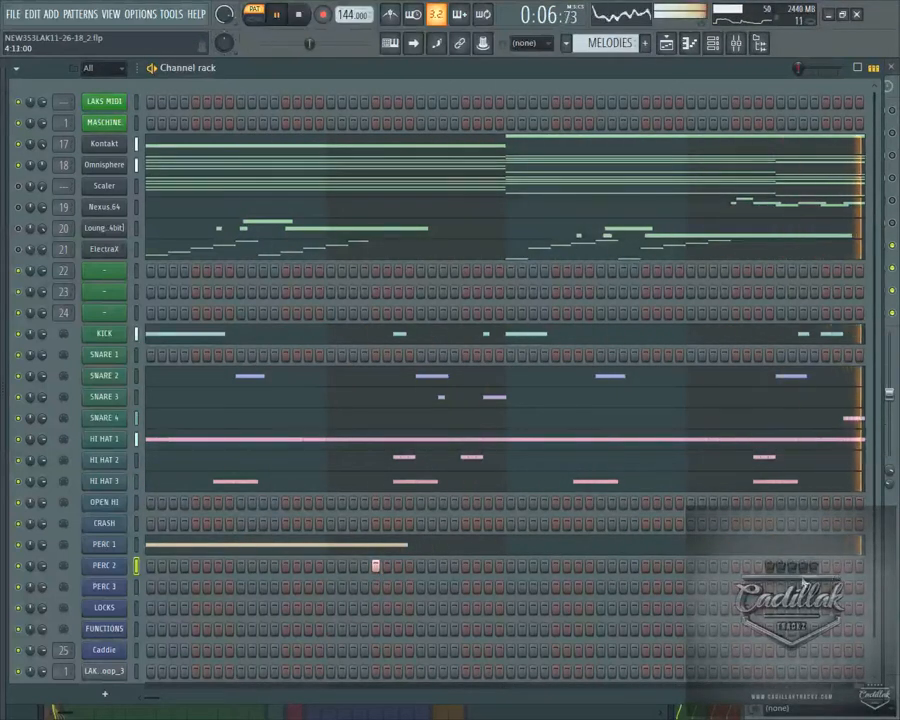
# - Select PERC 2's first four bars in its piano roll, duplicate them into bars 5 to 8, and close the piano roll
pyautogui.rightClick(118, 563)
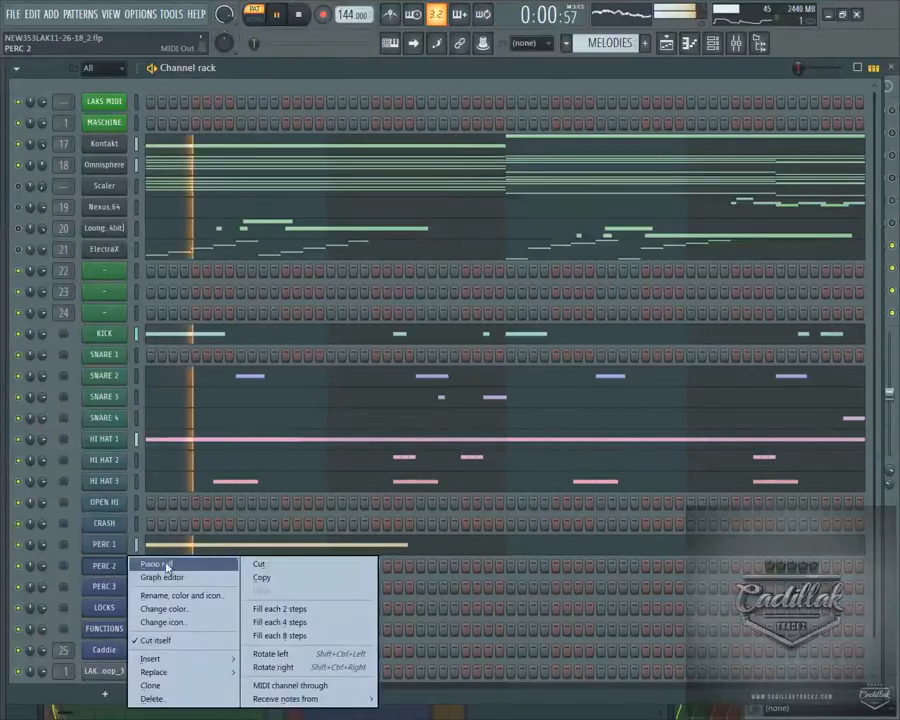
pyautogui.click(155, 563)
pyautogui.press('space')
pyautogui.moveTo(315, 119); pyautogui.dragTo(22, 121)
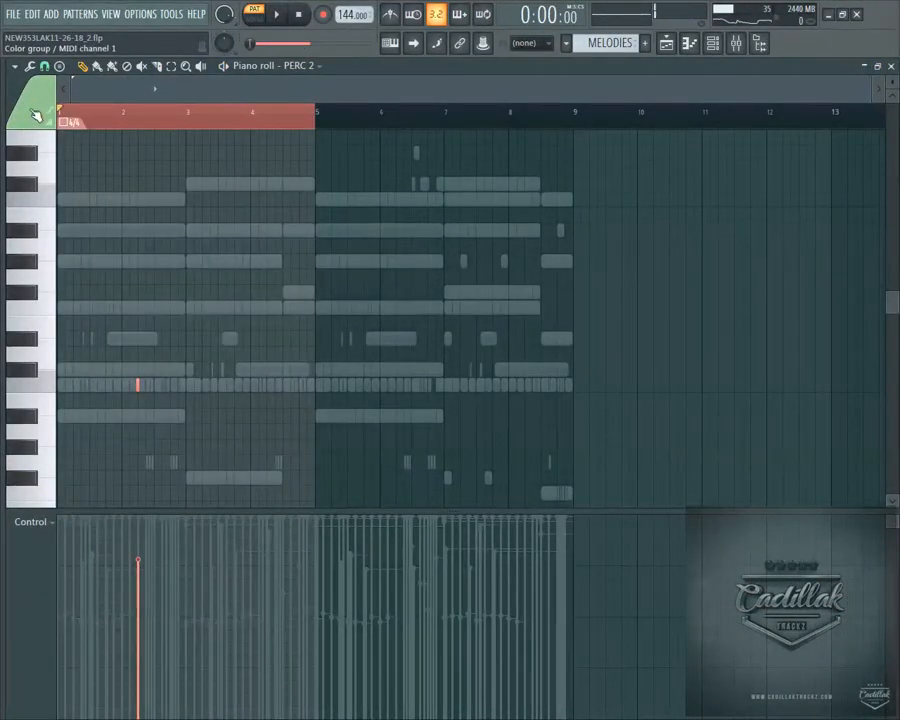
pyautogui.hotkey('ctrl', 'b')
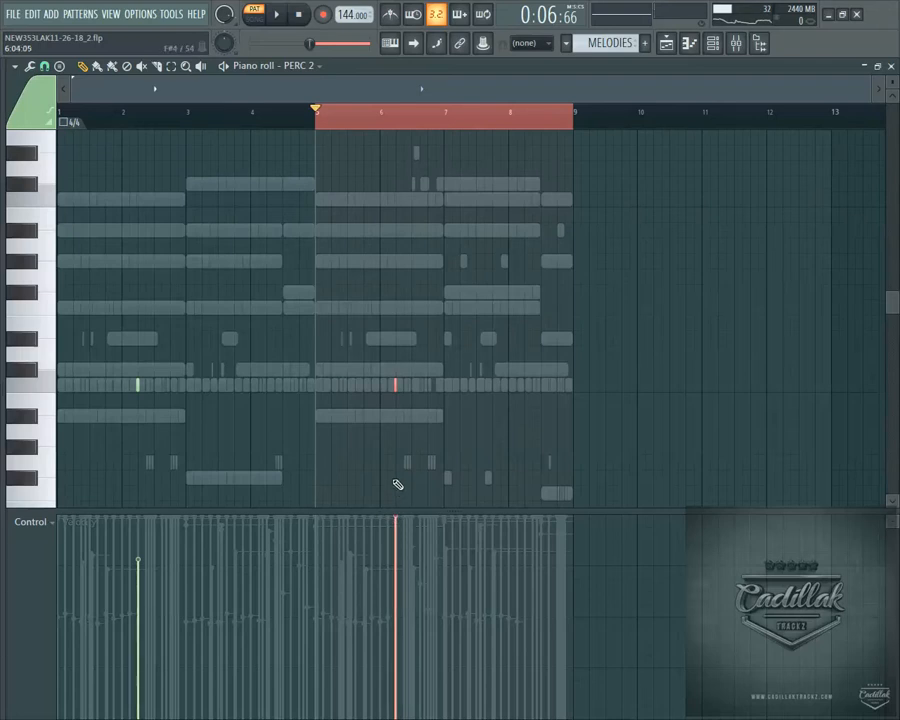
pyautogui.click(157, 430)
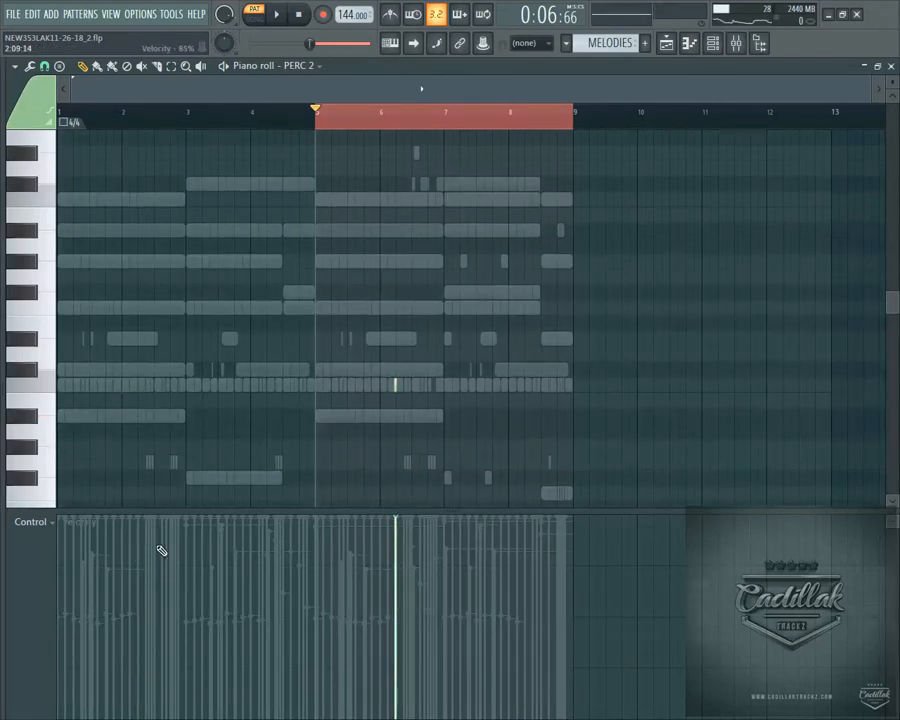
pyautogui.click(891, 66)
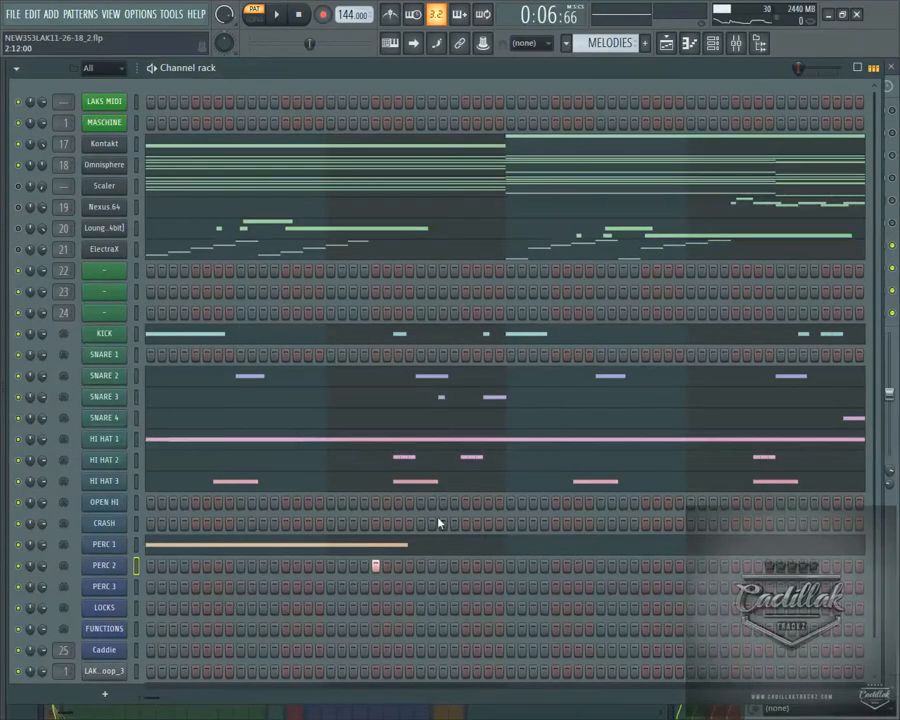
# - Play the pattern to check PERC 2, audition PERC 3 at C5 from its channel settings, and restart playback
pyautogui.press('space')
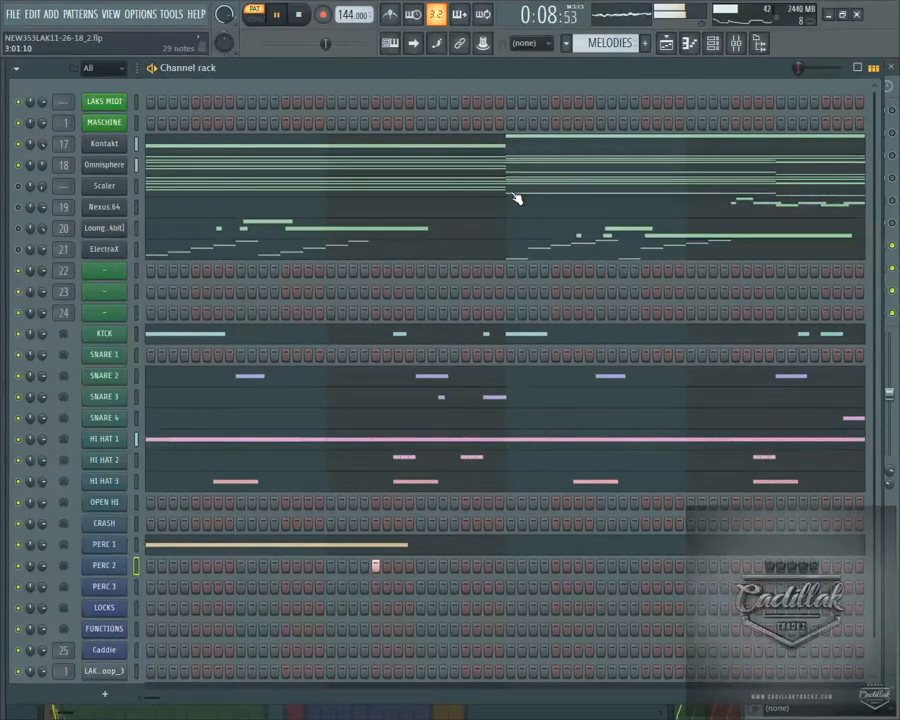
pyautogui.click(294, 17)
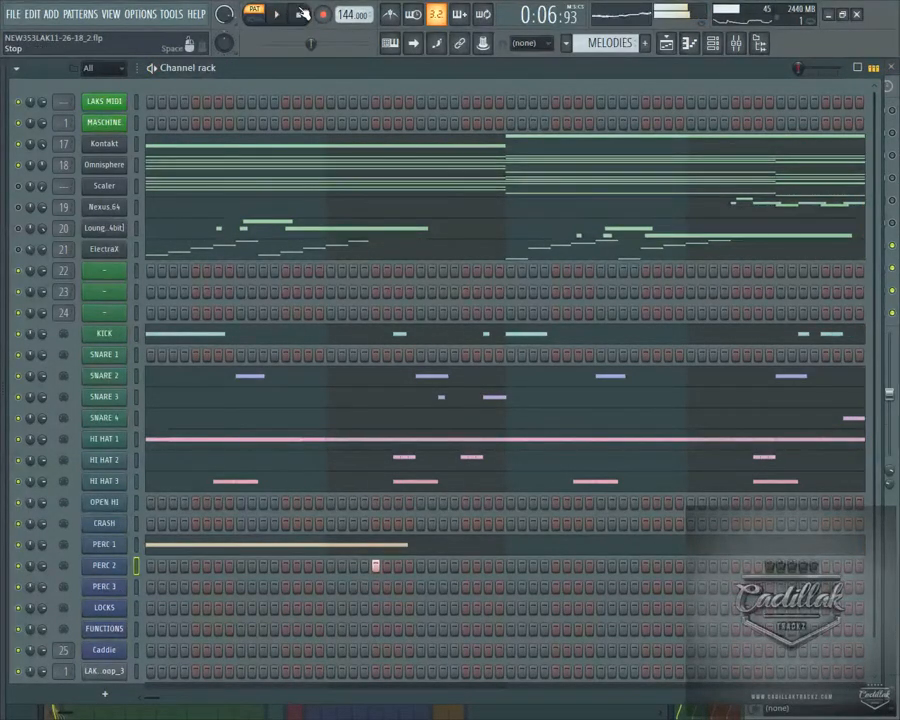
pyautogui.click(278, 16)
pyautogui.click(104, 586)
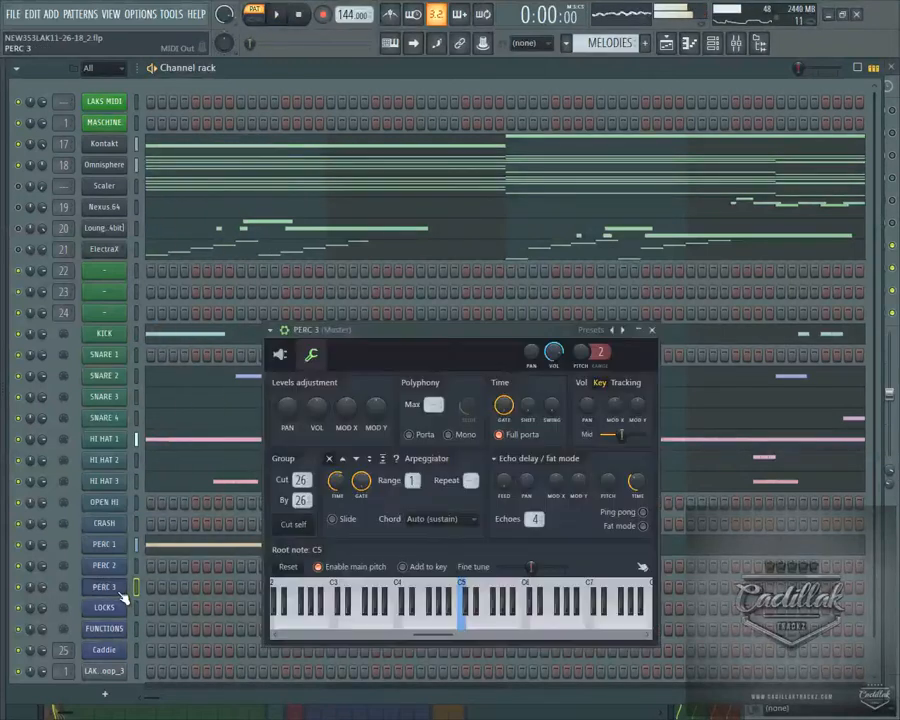
pyautogui.click(464, 625)
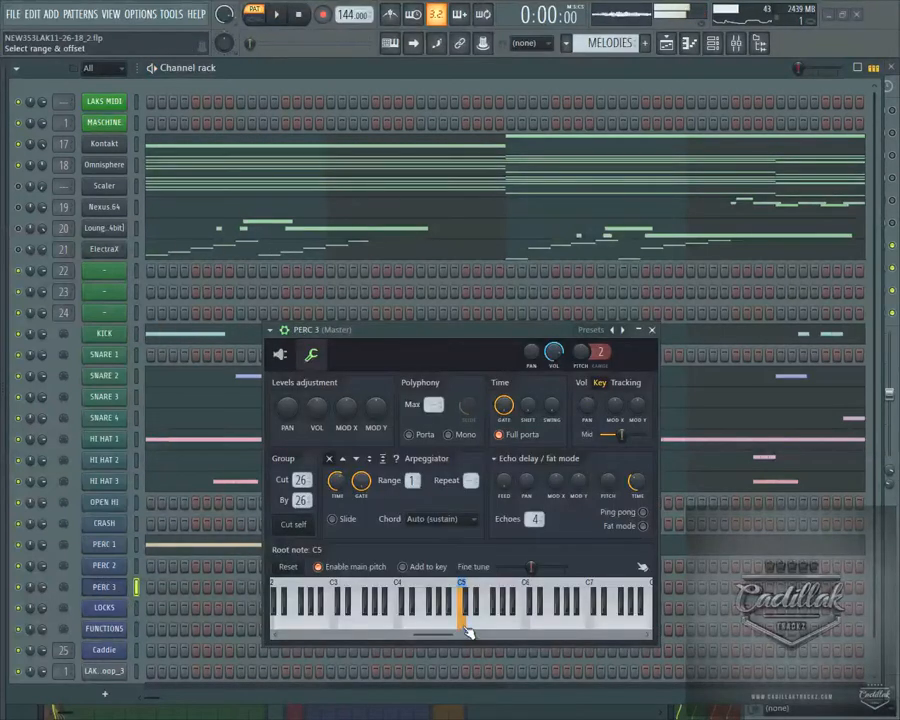
pyautogui.click(652, 330)
pyautogui.press('space')
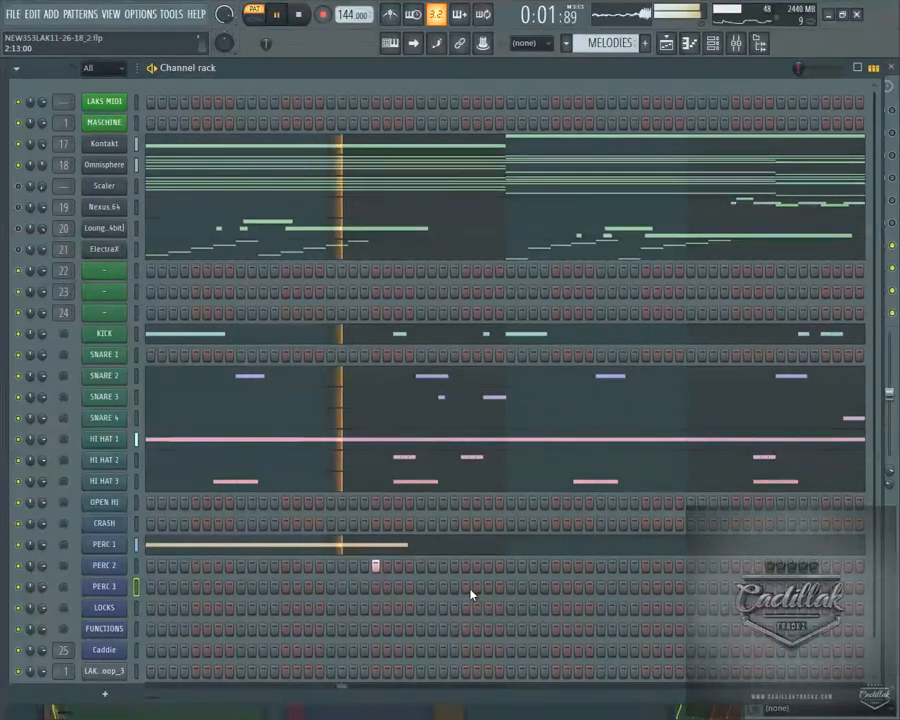
# - Try PERC 3 hits on steps 17 to 19 during playback, keeping step 19, and add another hit on step 51
pyautogui.click(352, 587)
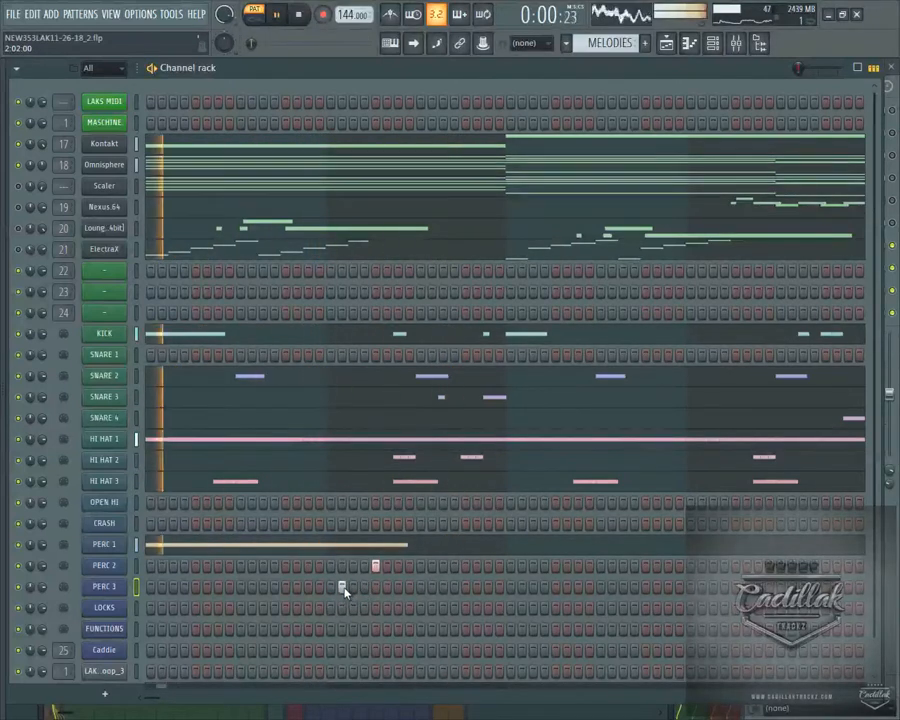
pyautogui.click(331, 587)
pyautogui.click(331, 587)
pyautogui.click(341, 587)
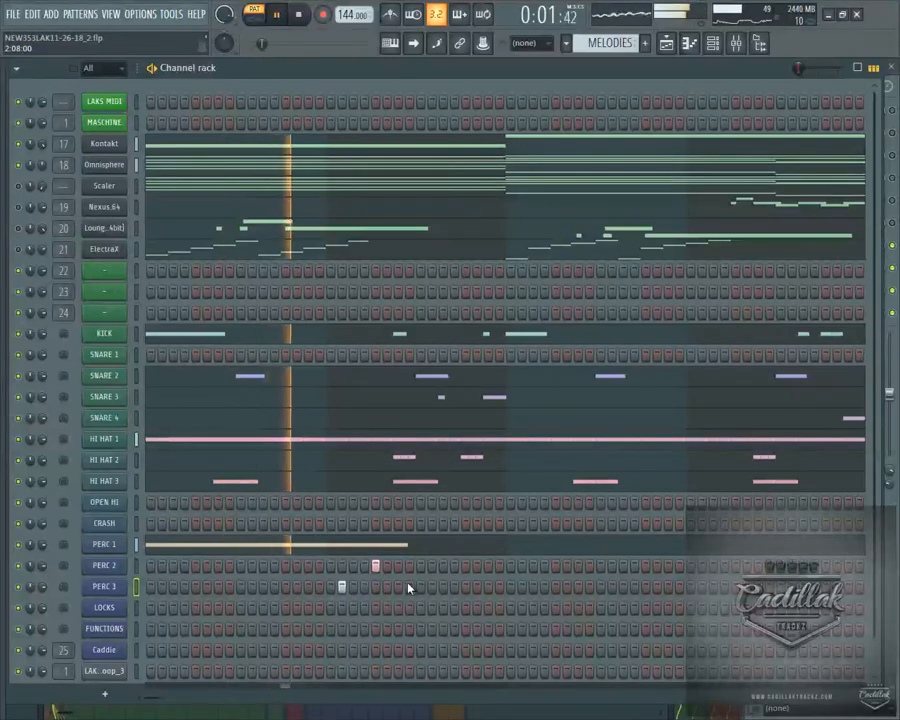
pyautogui.click(341, 587)
pyautogui.click(354, 588)
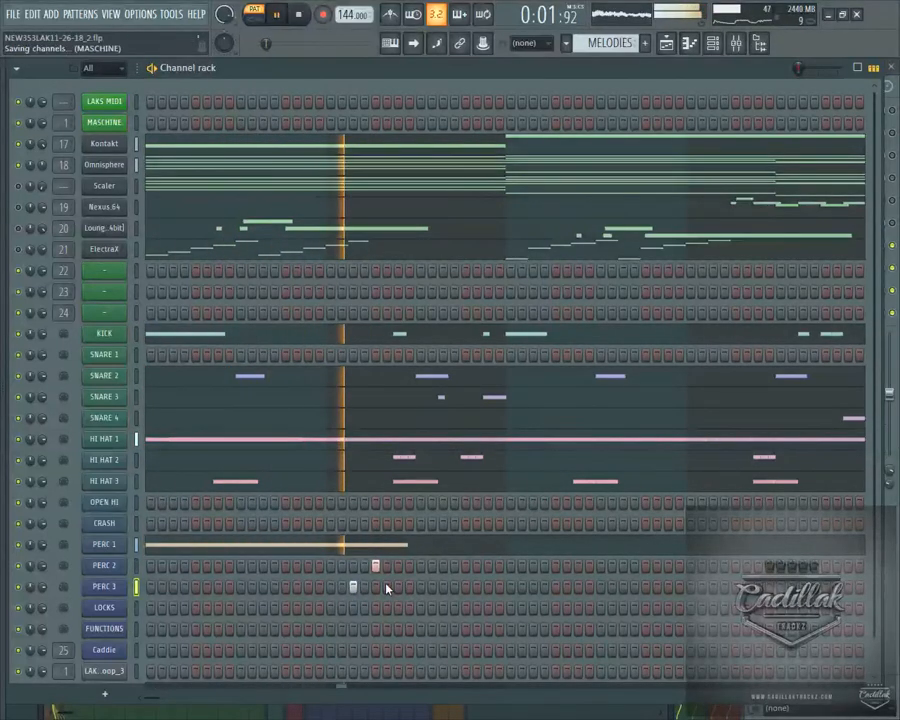
pyautogui.click(713, 587)
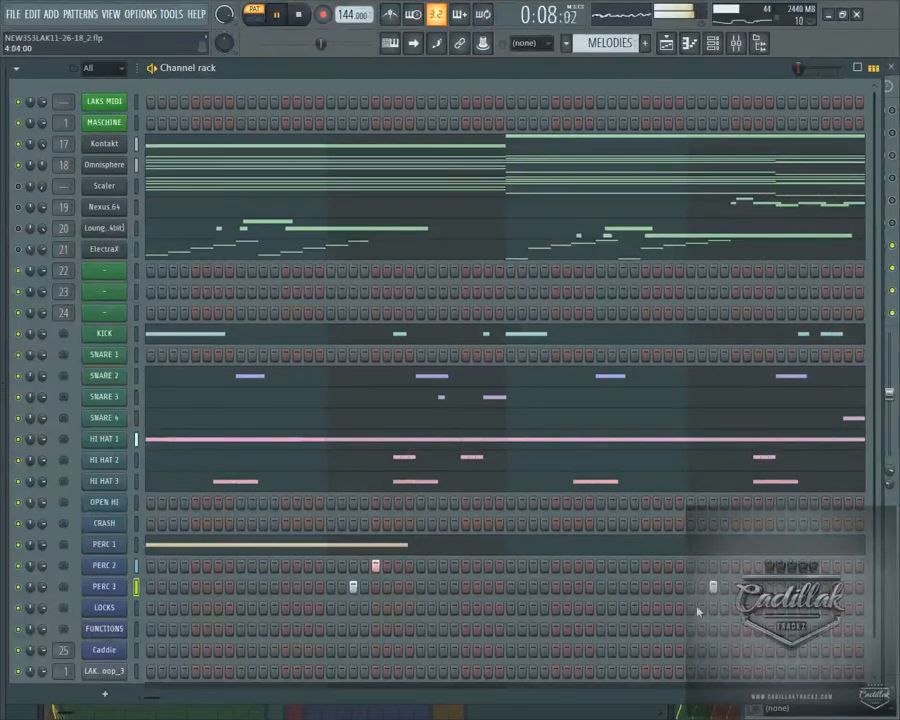
# - Duplicate PERC 3's first four bars into bars 5 to 8 in its piano roll and close it
pyautogui.rightClick(117, 597)
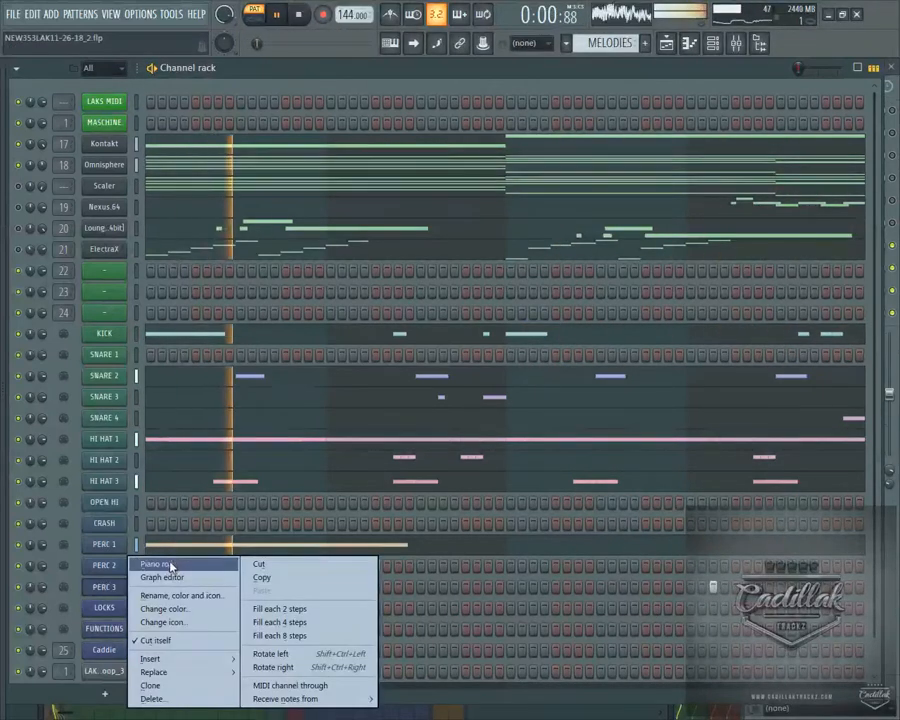
pyautogui.click(165, 563)
pyautogui.press('space')
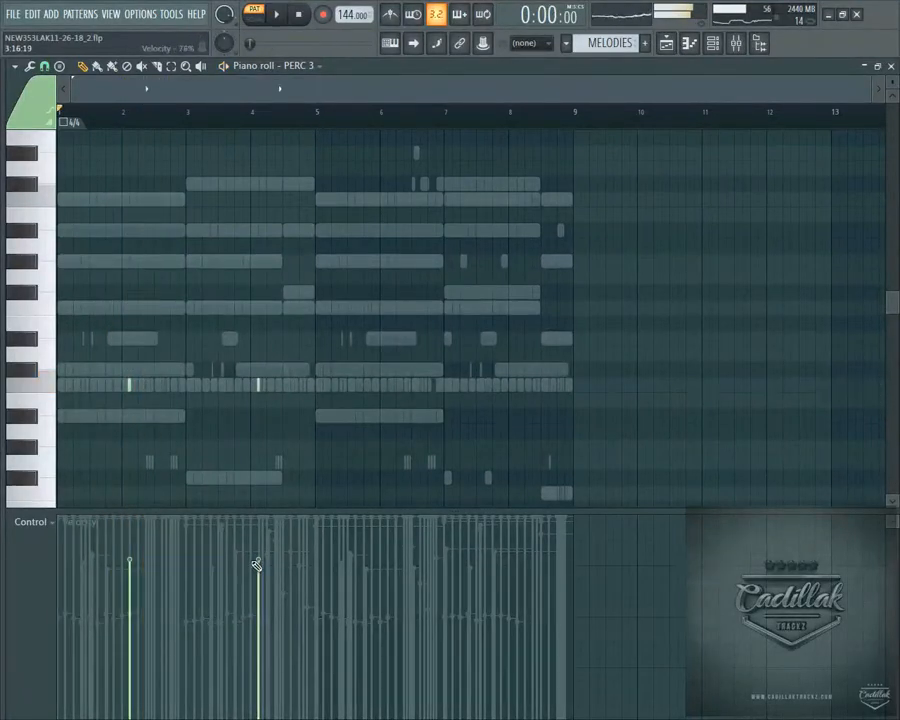
pyautogui.moveTo(318, 113); pyautogui.dragTo(10, 125)
pyautogui.hotkey('ctrl', 'b')
pyautogui.click(891, 66)
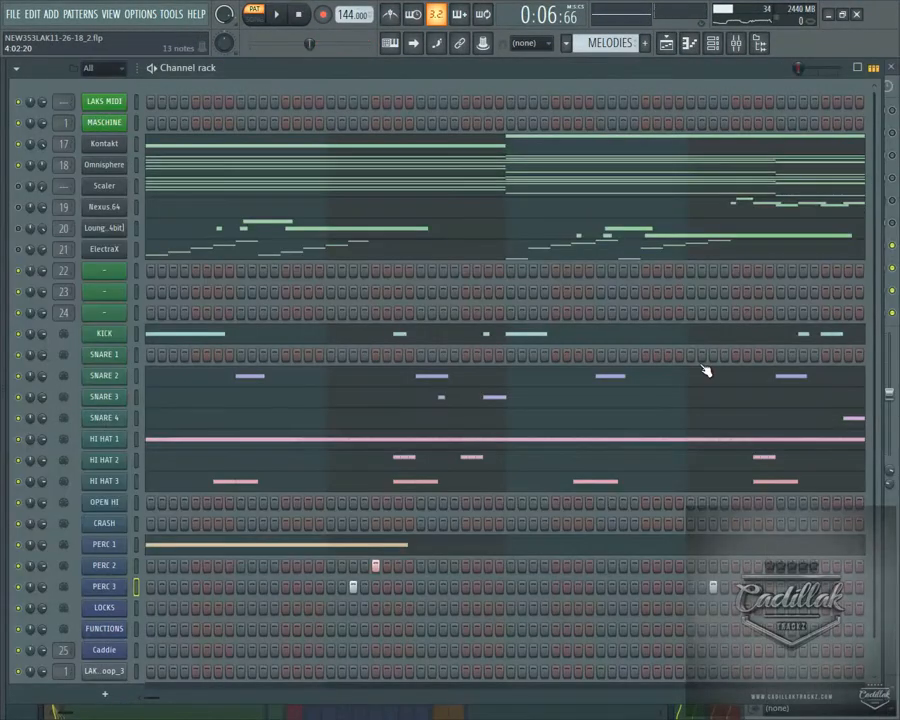
# - Check the LOCKS and PERC 2 channel settings, close them, and briefly play the pattern
pyautogui.click(110, 613)
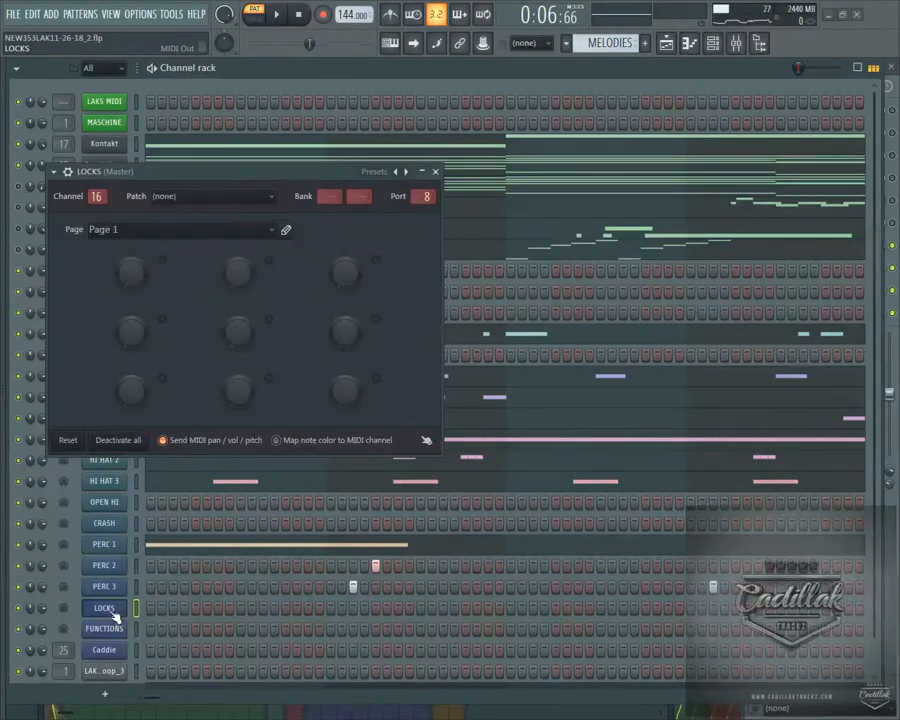
pyautogui.click(114, 567)
pyautogui.click(634, 312)
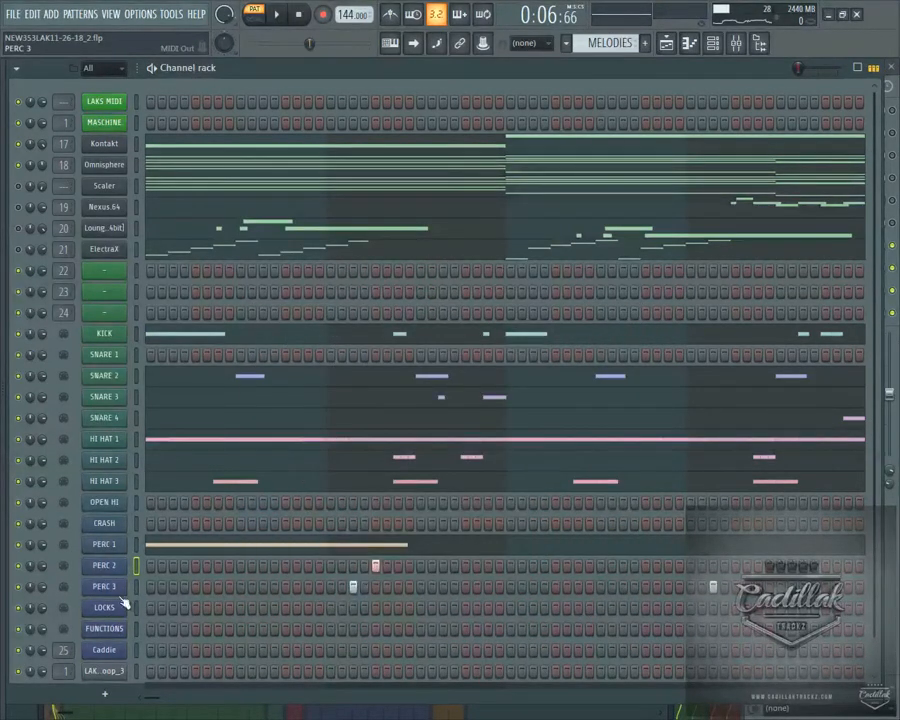
pyautogui.press('space')
pyautogui.press('space')
# - Audition the CRASH channel at C5, move PERC 1's notes onto CRASH, and close the PERC 1 settings
pyautogui.click(122, 524)
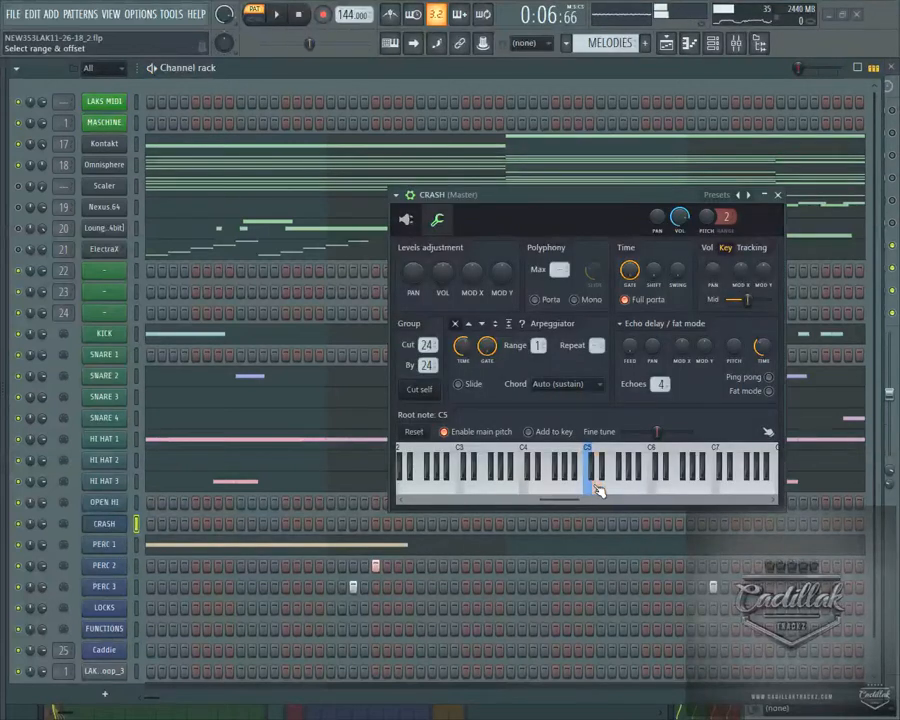
pyautogui.rightClick(126, 541)
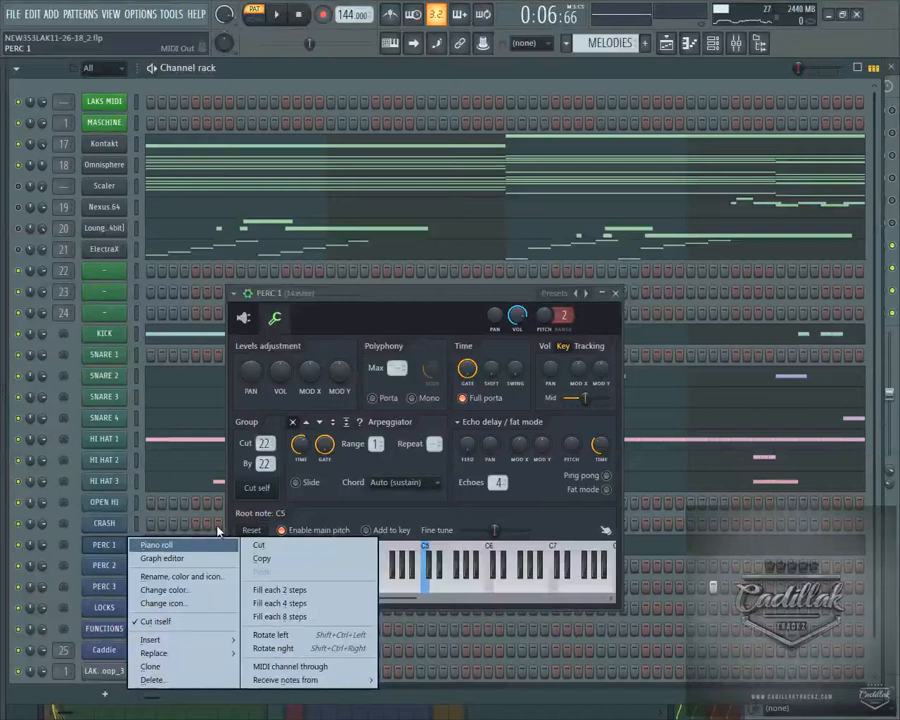
pyautogui.click(275, 575)
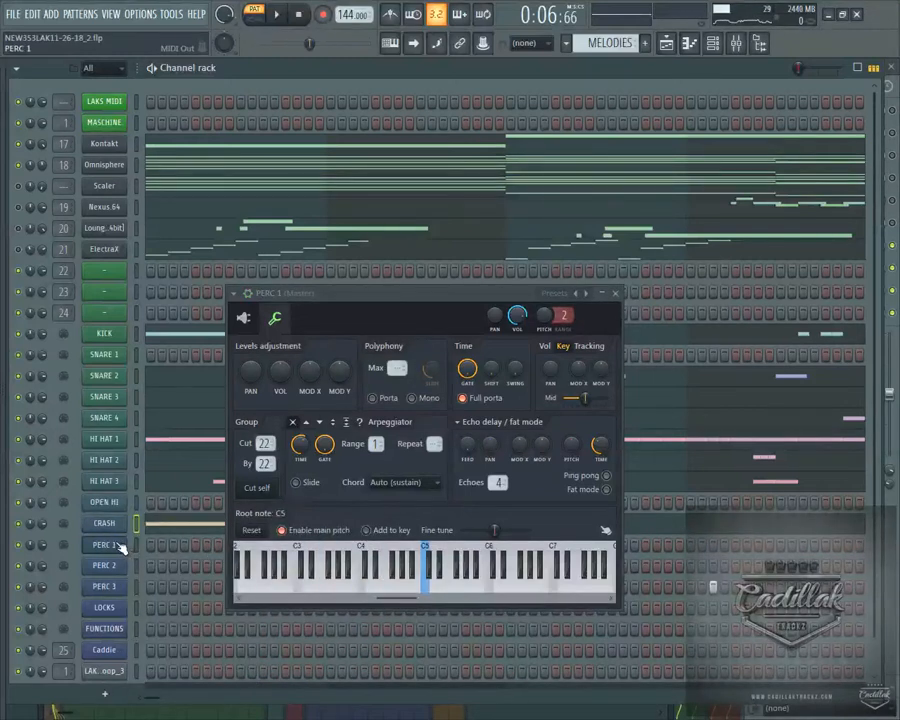
pyautogui.click(115, 545)
pyautogui.rightClick(107, 550)
pyautogui.click(108, 551)
# - Try PERC 1 hits on steps 60 and 61 against the playing pattern, then stop playback and clear both
pyautogui.press('space')
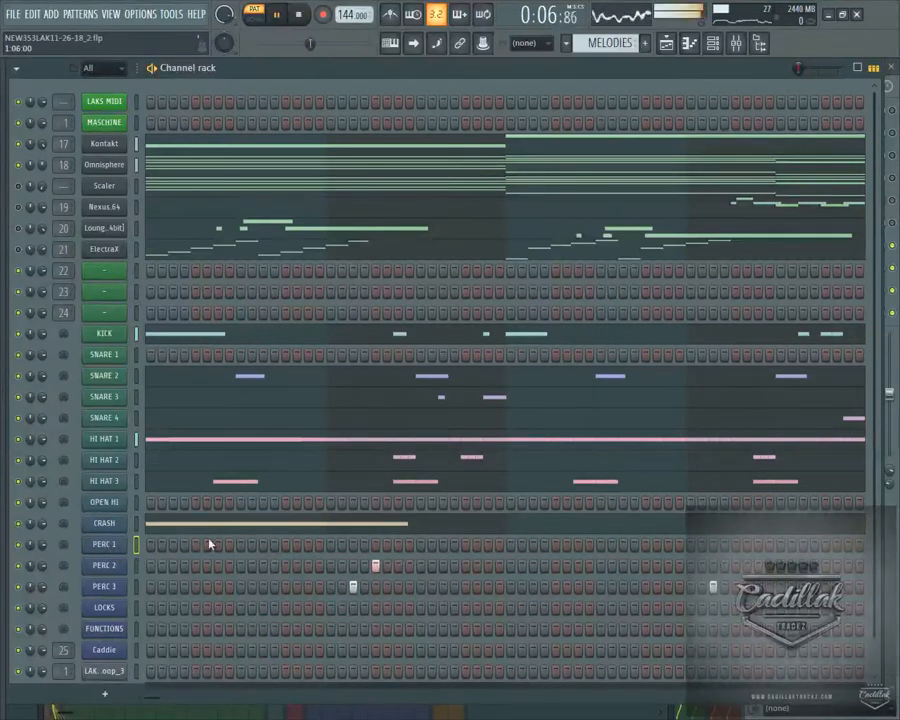
pyautogui.press('space')
pyautogui.click(299, 17)
pyautogui.press('space')
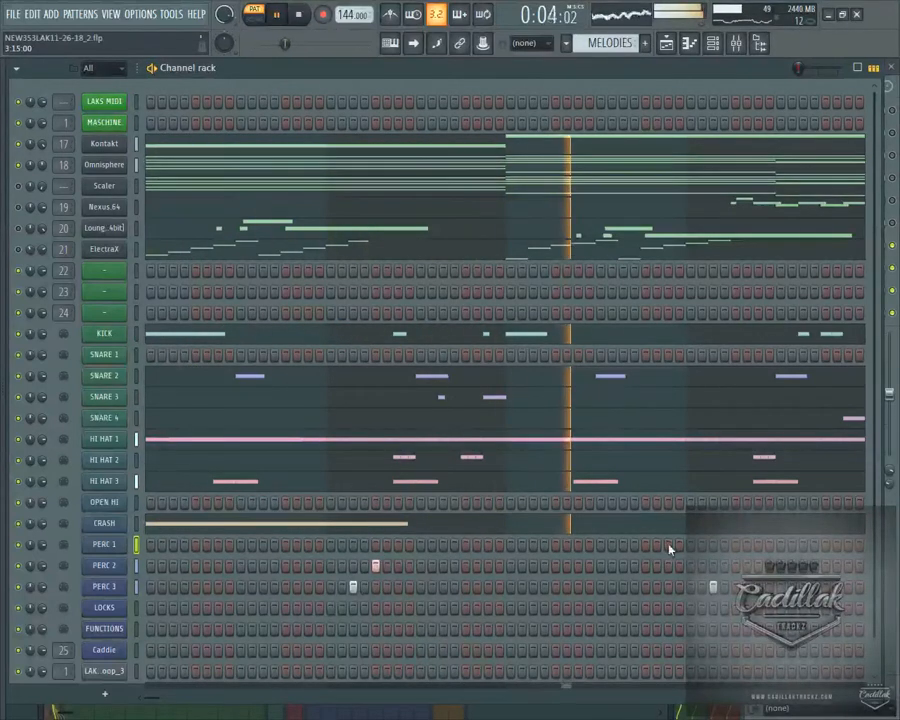
pyautogui.moveTo(814, 545); pyautogui.dragTo(838, 548)
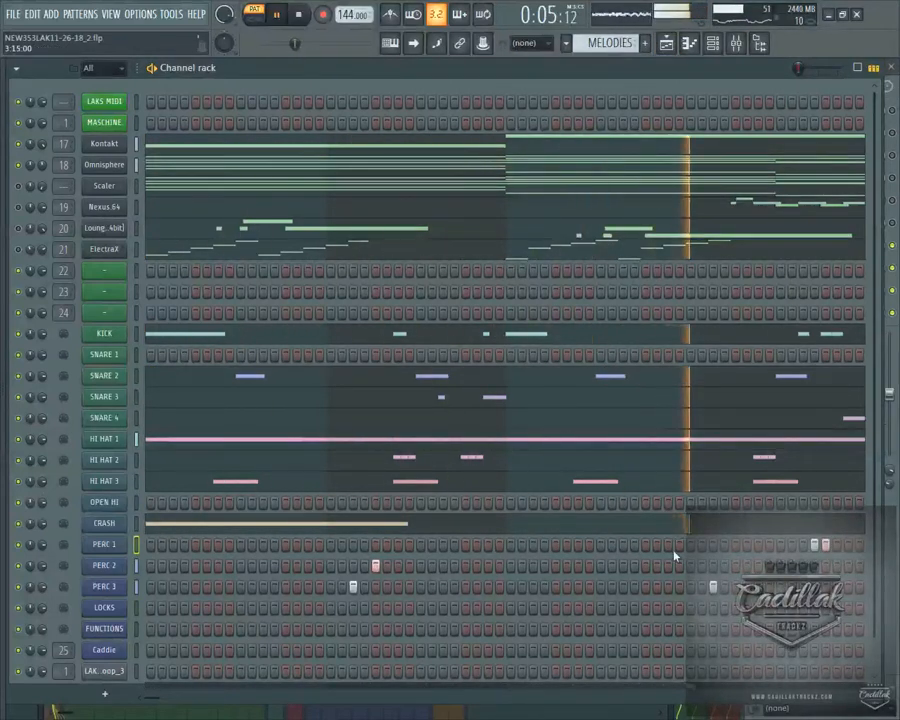
pyautogui.press('space')
pyautogui.rightClick(826, 545)
pyautogui.rightClick(814, 545)
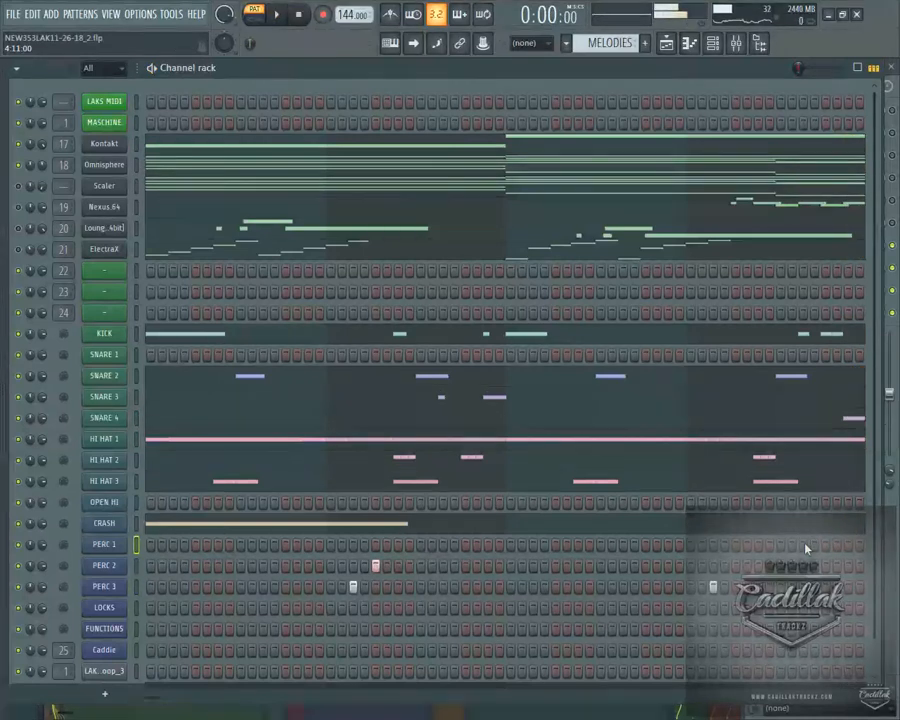
# - Play the full pattern to hear the drum channels together with the melodies, then stop playback
pyautogui.press('space')
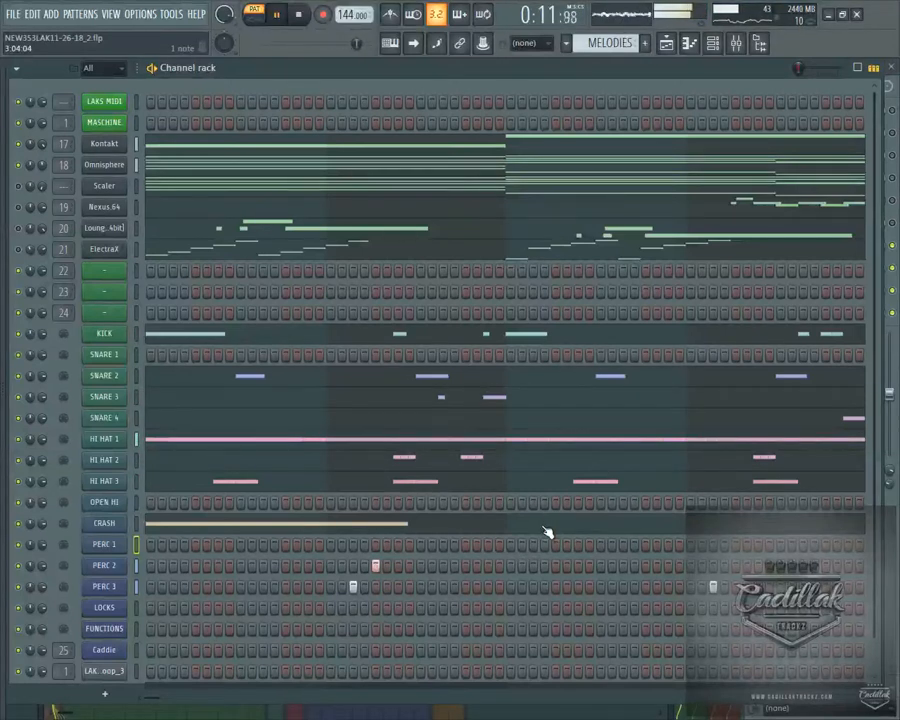
pyautogui.press('space')
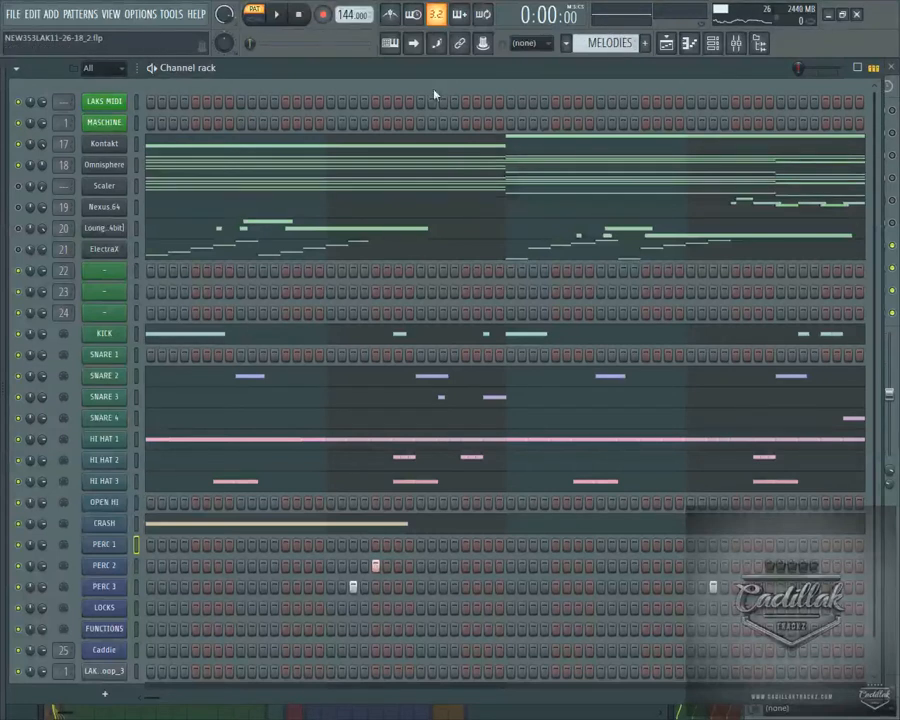
# - Open the Kontakt instrument and rename its channel LAK CHOIR in capitals
pyautogui.click(104, 145)
pyautogui.moveTo(352, 500); pyautogui.dragTo(453, 232)
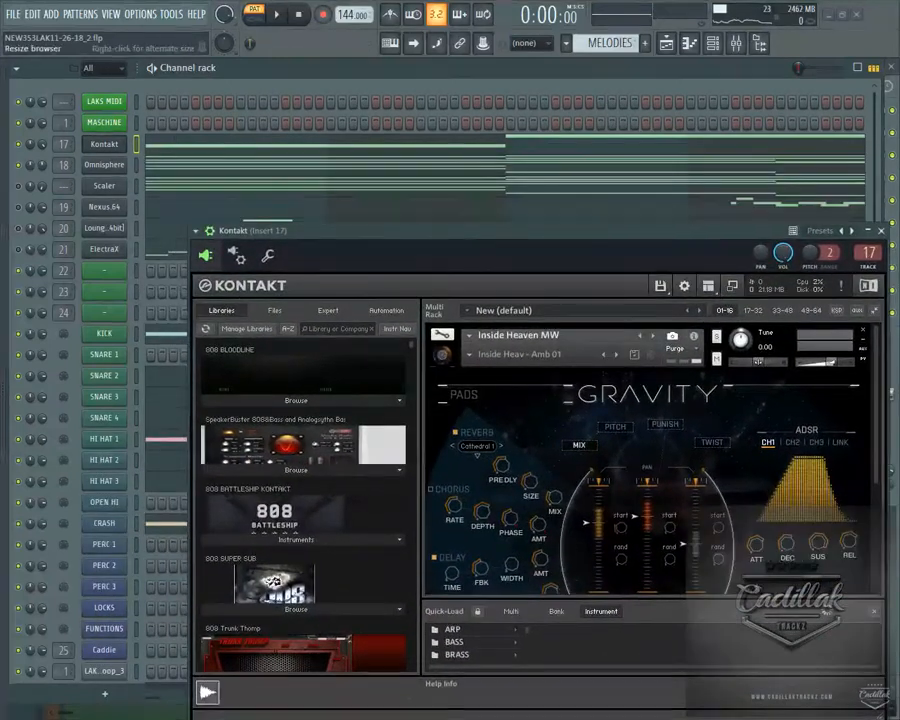
pyautogui.rightClick(112, 147)
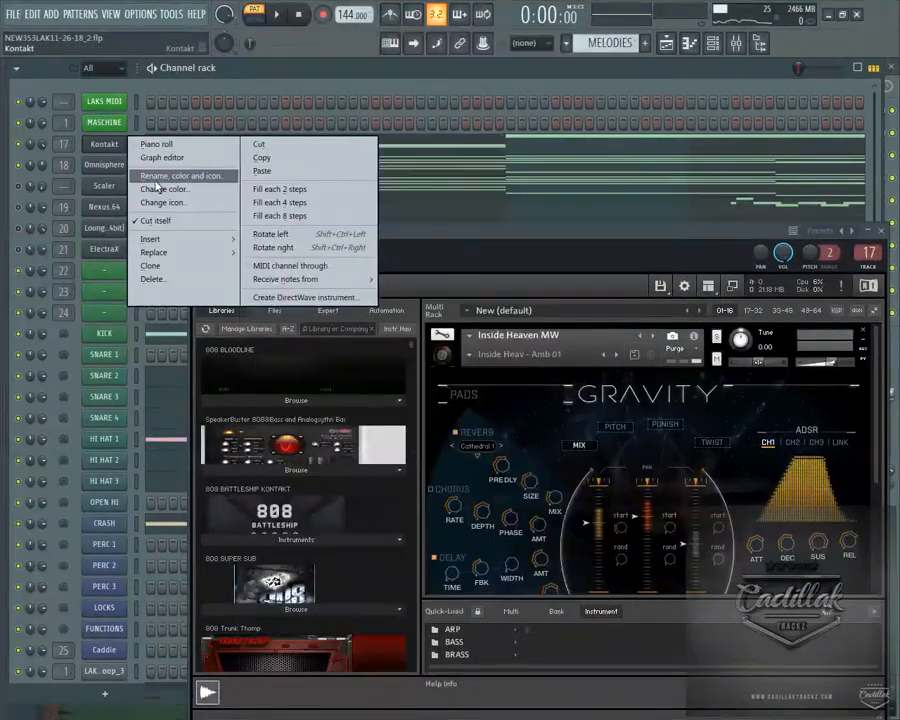
pyautogui.click(155, 178)
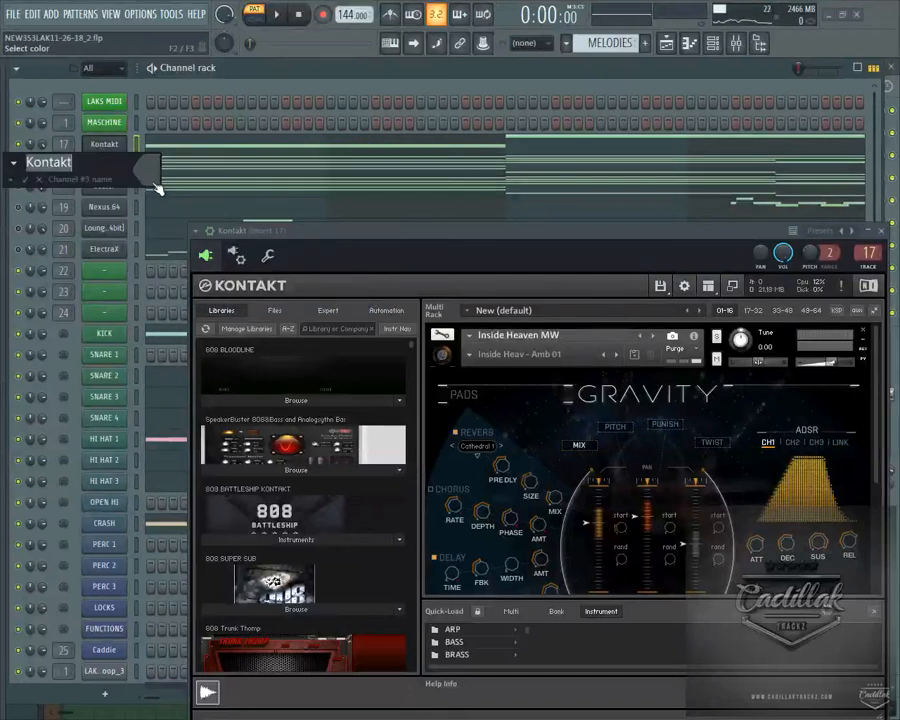
pyautogui.write('lak choir')
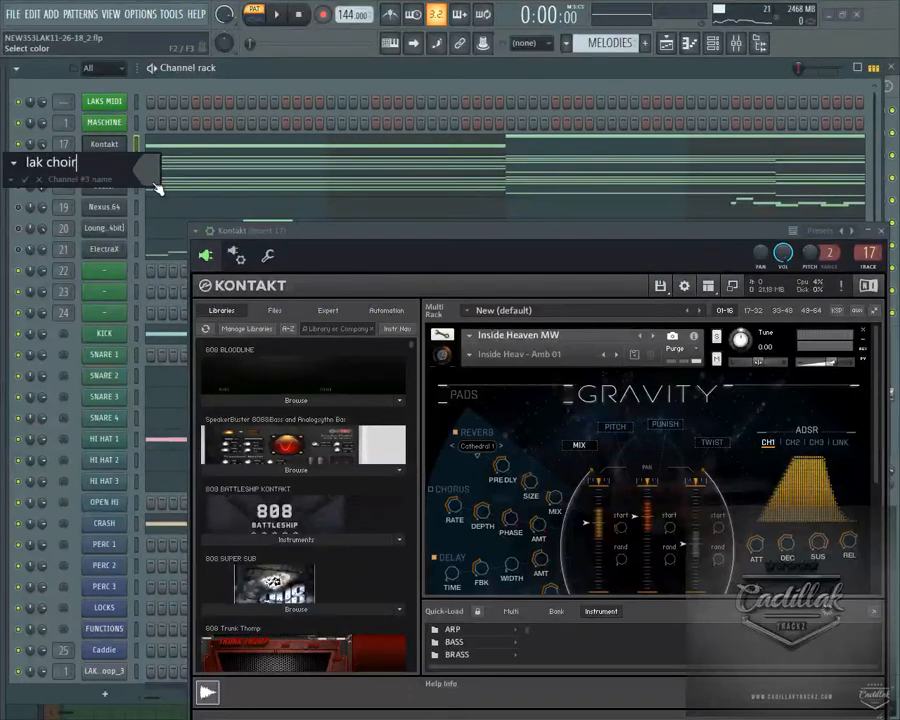
pyautogui.press('Return')
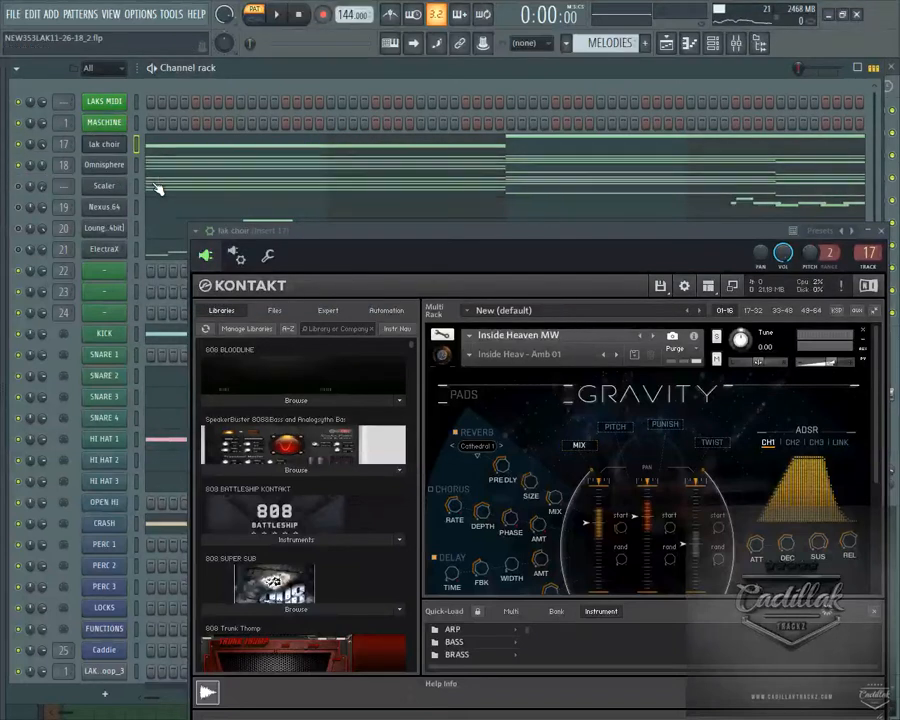
pyautogui.rightClick(92, 144)
pyautogui.click(148, 178)
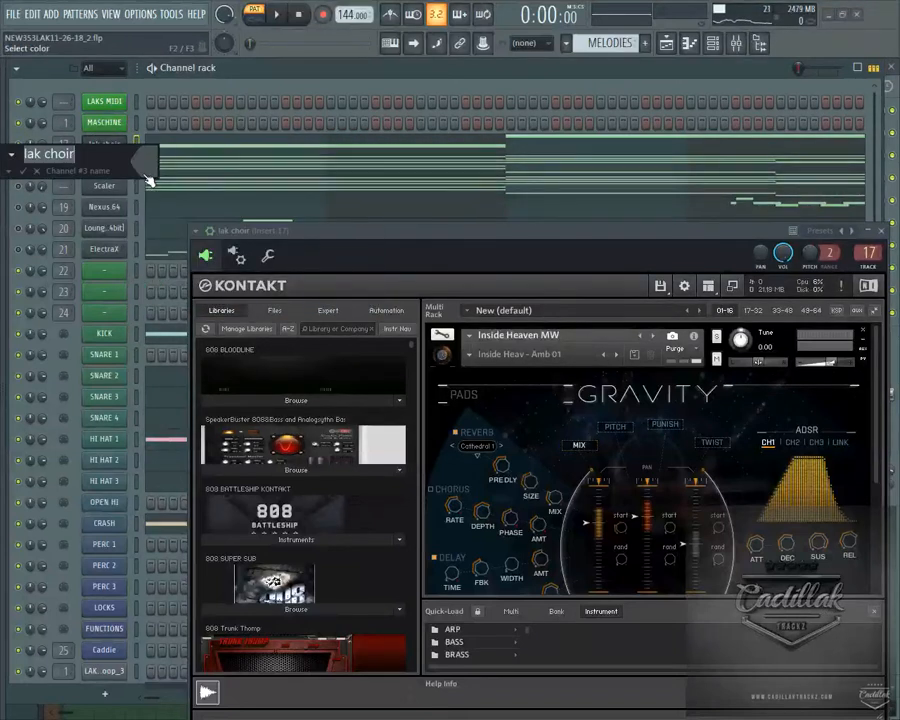
pyautogui.write('LAK CHOIR')
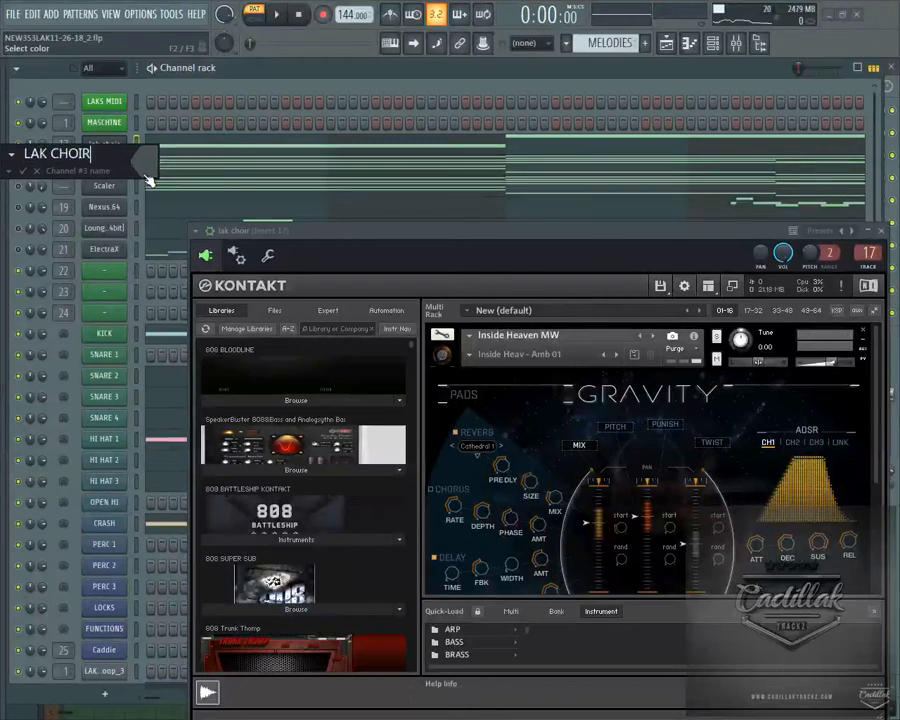
pyautogui.press('Return')
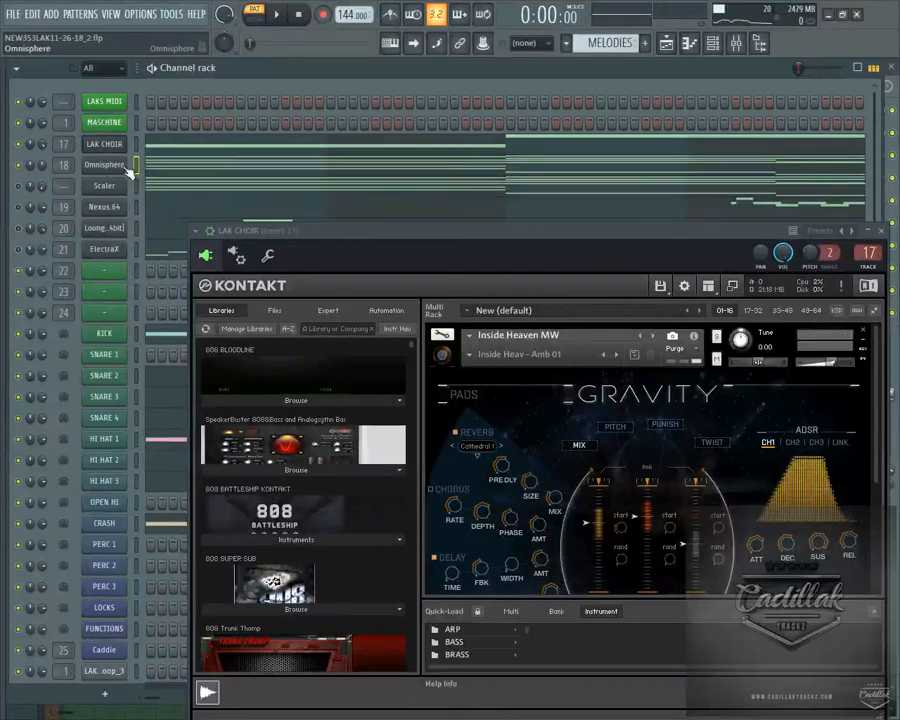
# - Rename the Omnisphere channel LAK PAD
pyautogui.rightClick(120, 165)
pyautogui.click(178, 198)
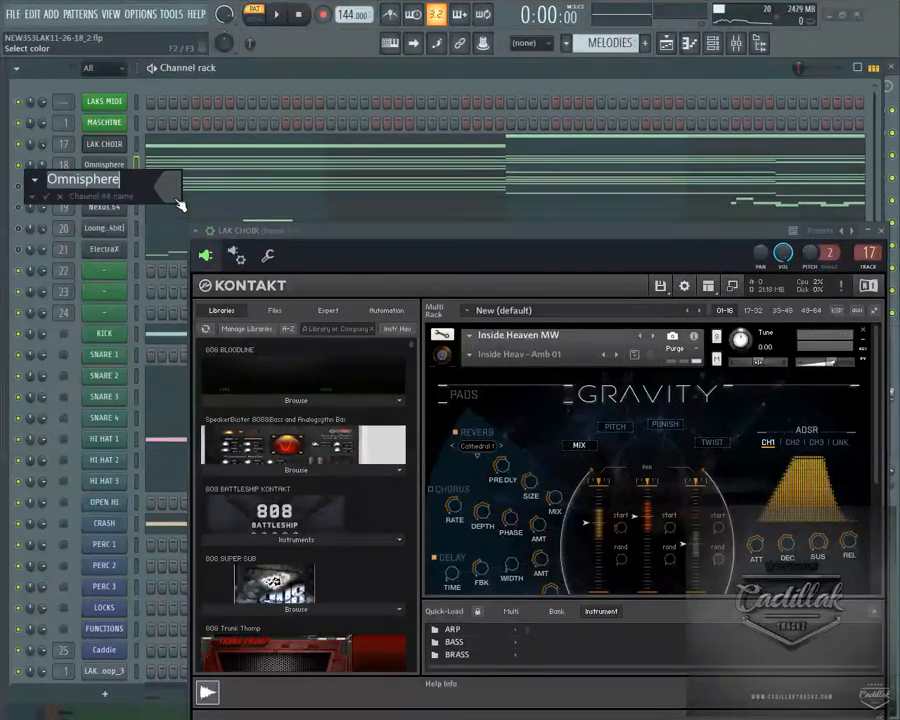
pyautogui.write('LAK PAD')
pyautogui.press('Return')
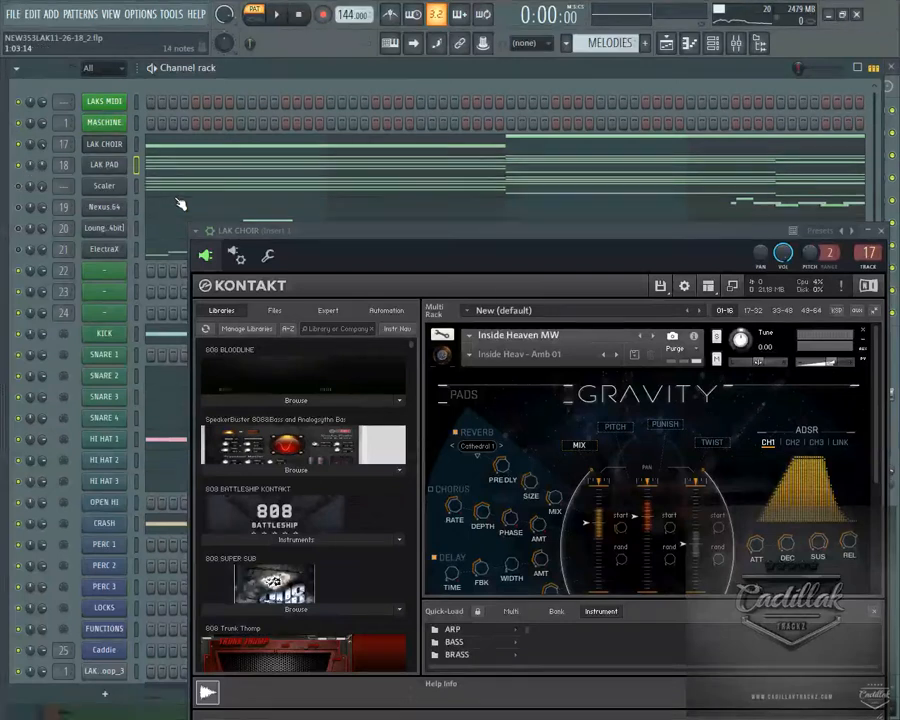
# - Rename the Nexus channel LAKGUITAR
pyautogui.rightClick(129, 211)
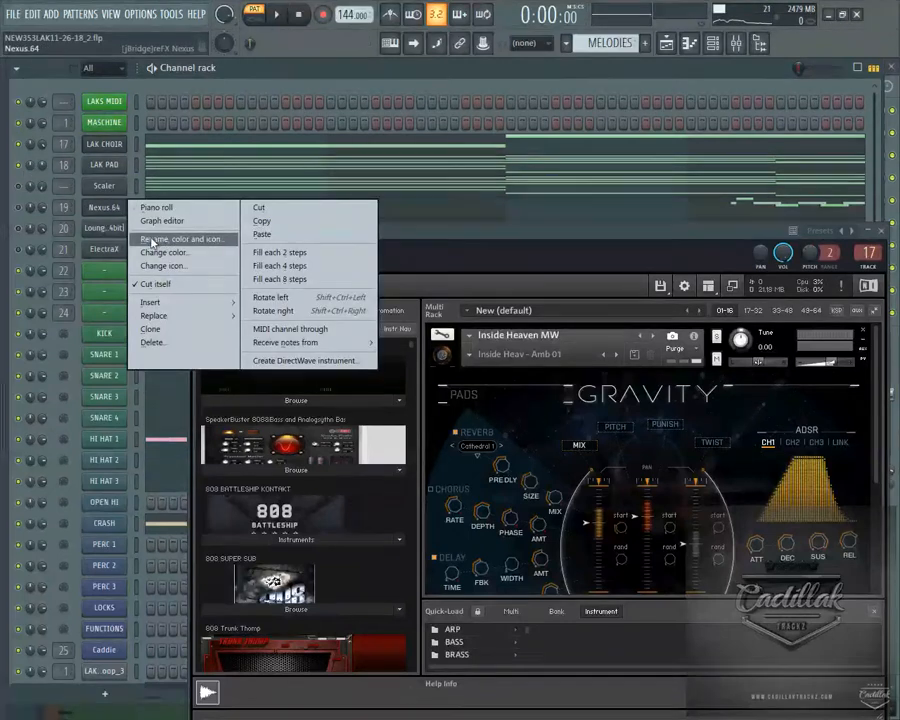
pyautogui.click(151, 238)
pyautogui.write('LAKGUITAR')
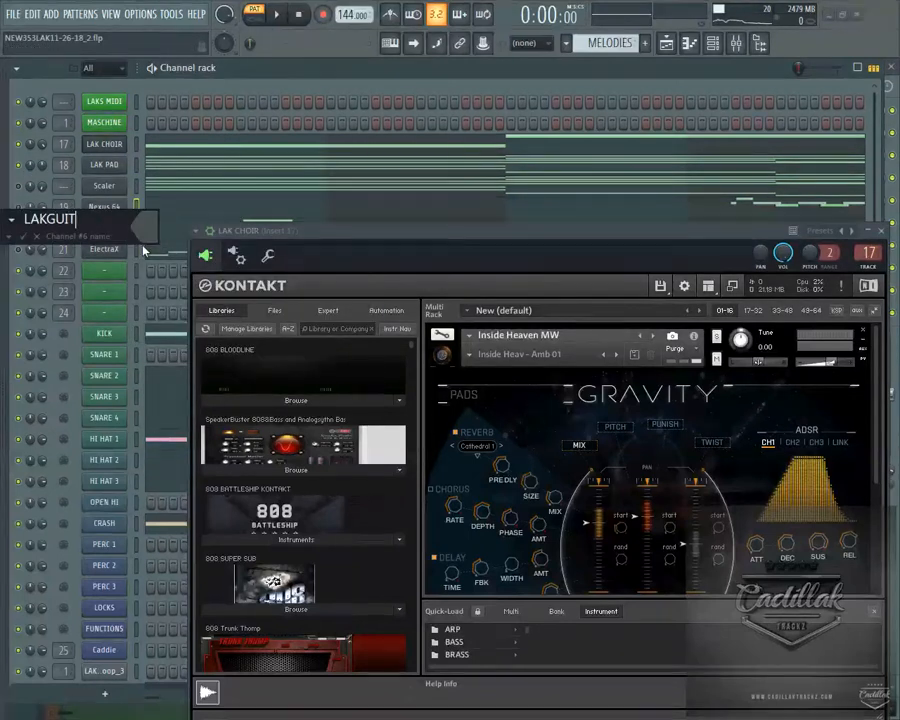
pyautogui.press('Return')
# - Rename the Lounge Lizard channel LAK KEYZ
pyautogui.rightClick(125, 228)
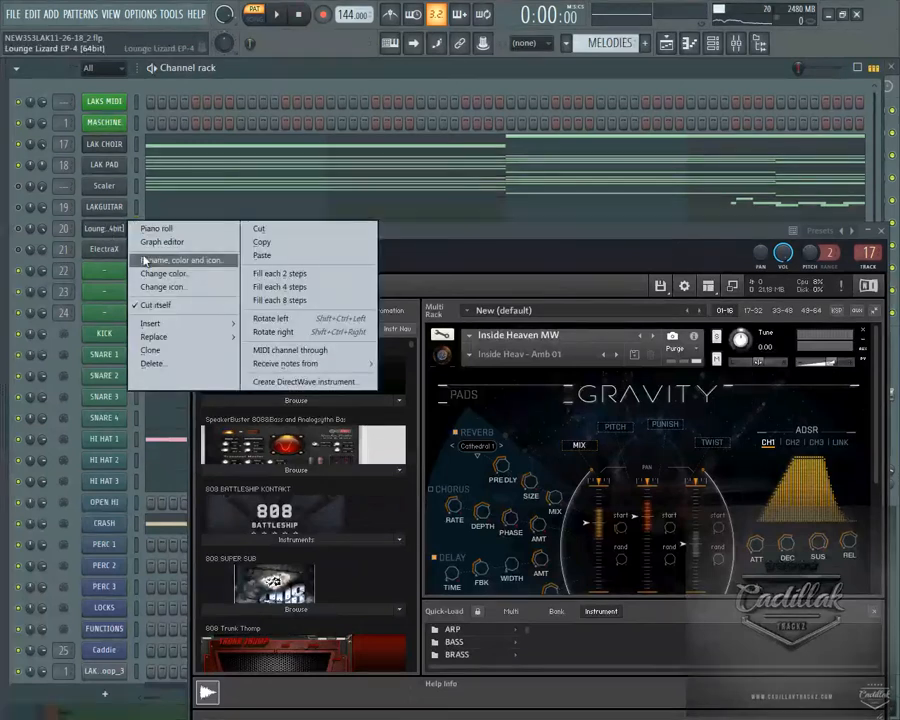
pyautogui.click(150, 257)
pyautogui.write('LA')
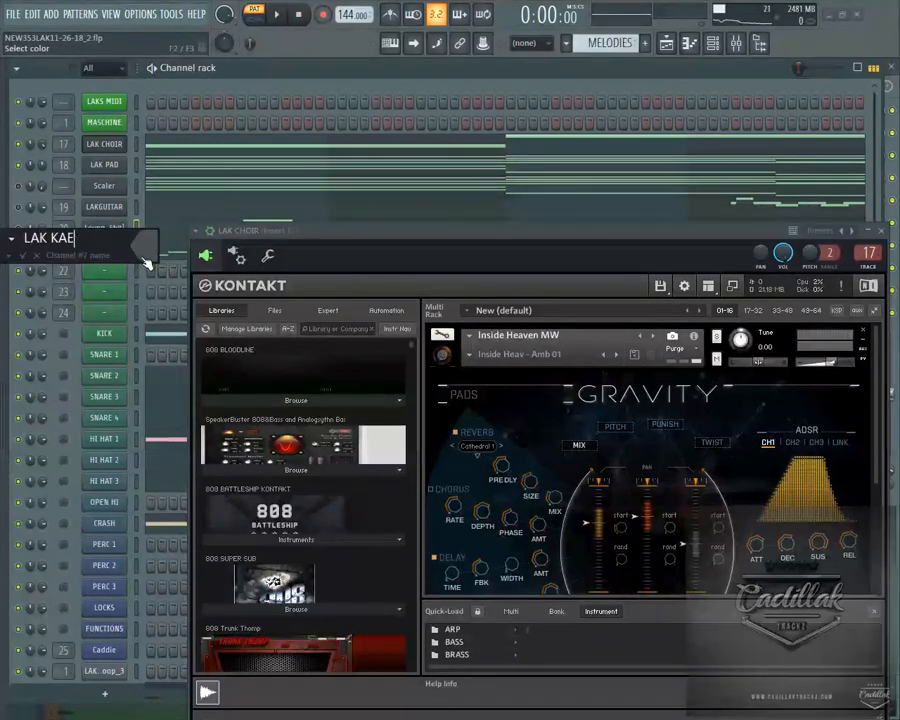
pyautogui.write('K KEYZ')
pyautogui.press('Return')
# - Rename the ElectraX channel LAK BELLZ
pyautogui.rightClick(128, 248)
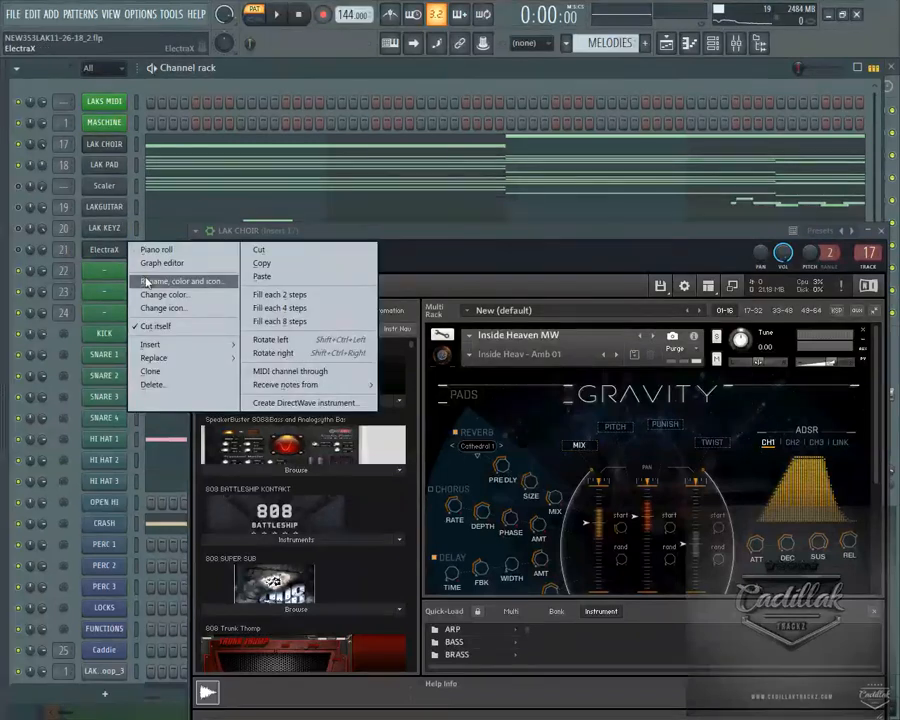
pyautogui.click(146, 282)
pyautogui.write('LAK B')
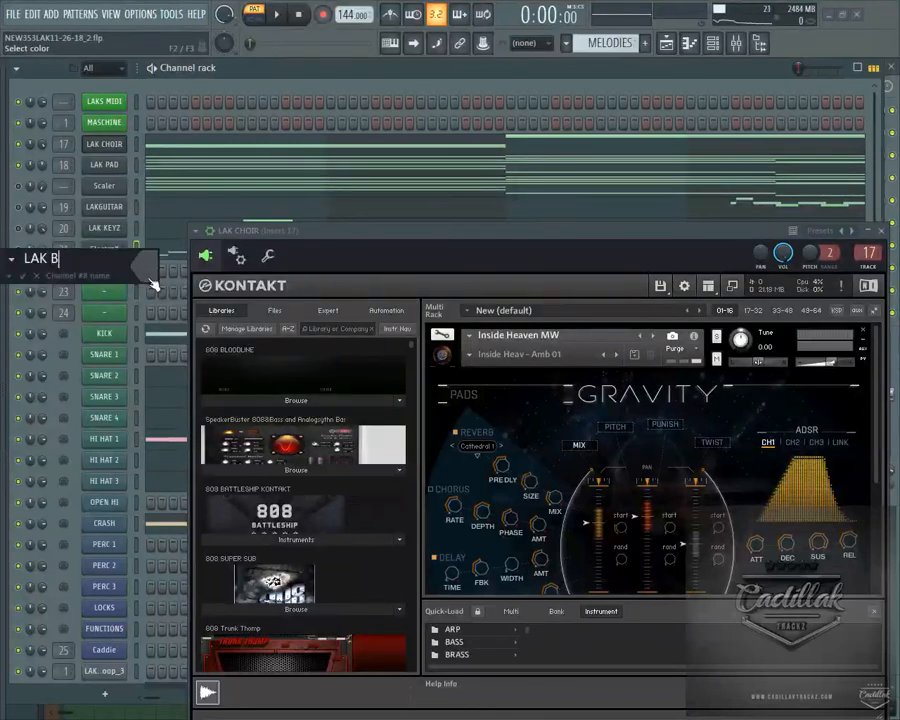
pyautogui.write('ELLZ')
pyautogui.press('Return')
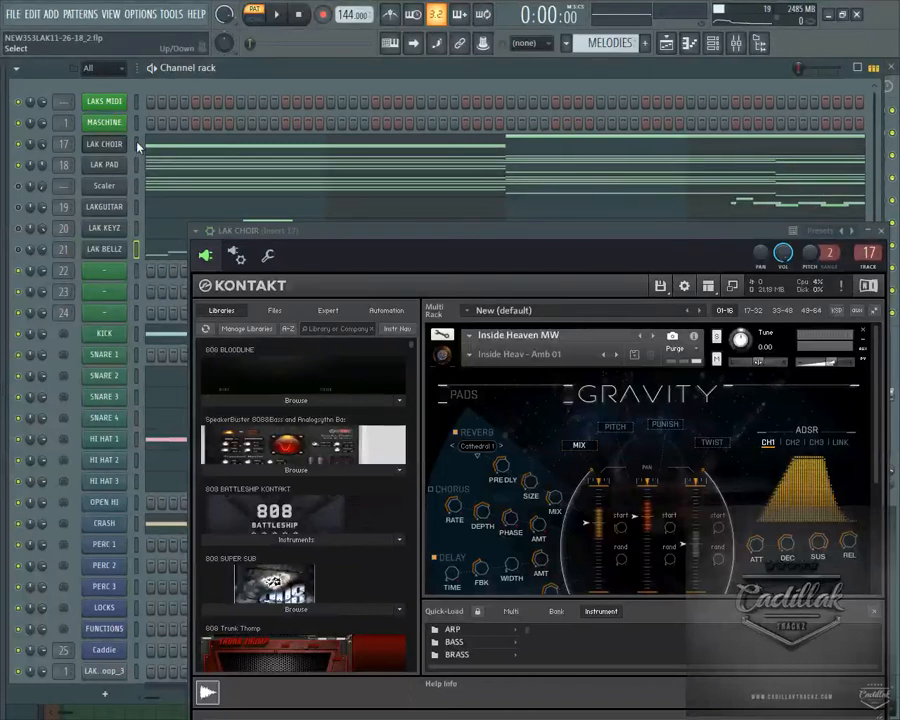
# - Select the LAK CHOIR and LAK PAD channels and route them to consecutive mixer tracks starting from Insert 17
pyautogui.click(750, 48)
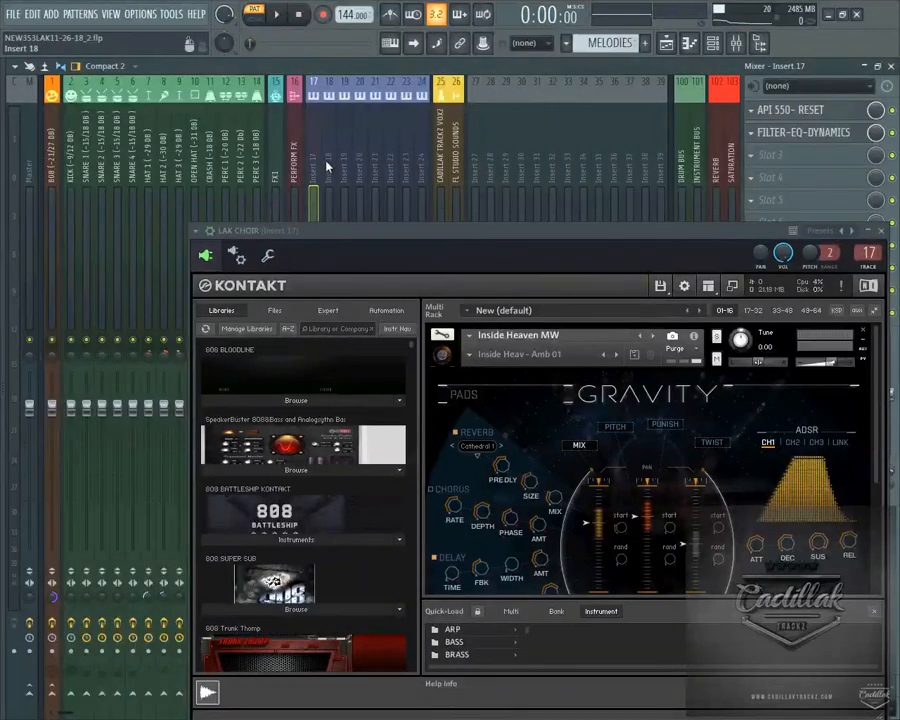
pyautogui.rightClick(316, 162)
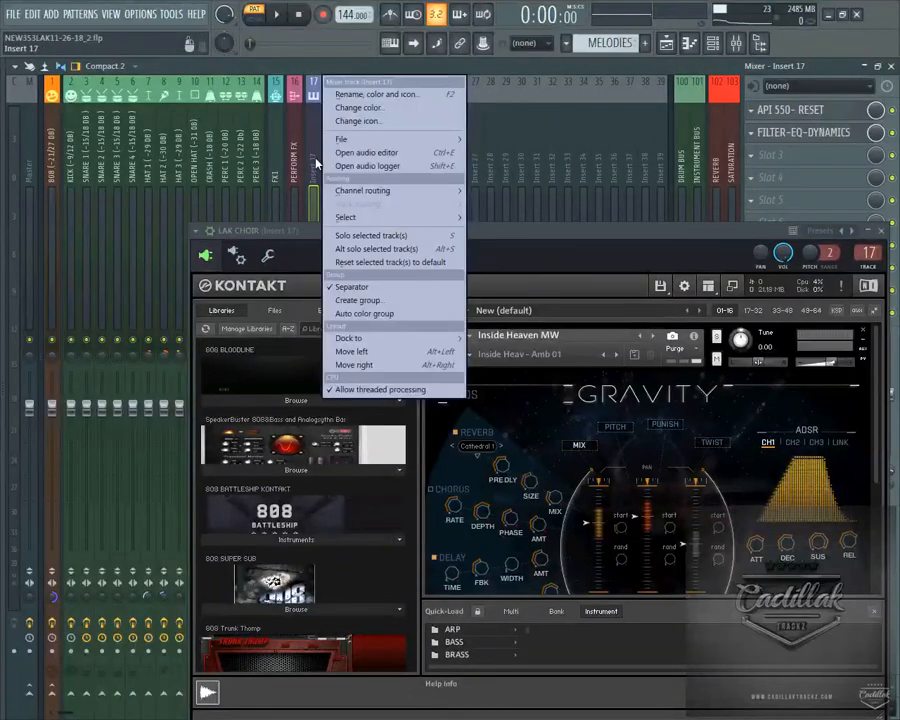
pyautogui.moveTo(400, 190)
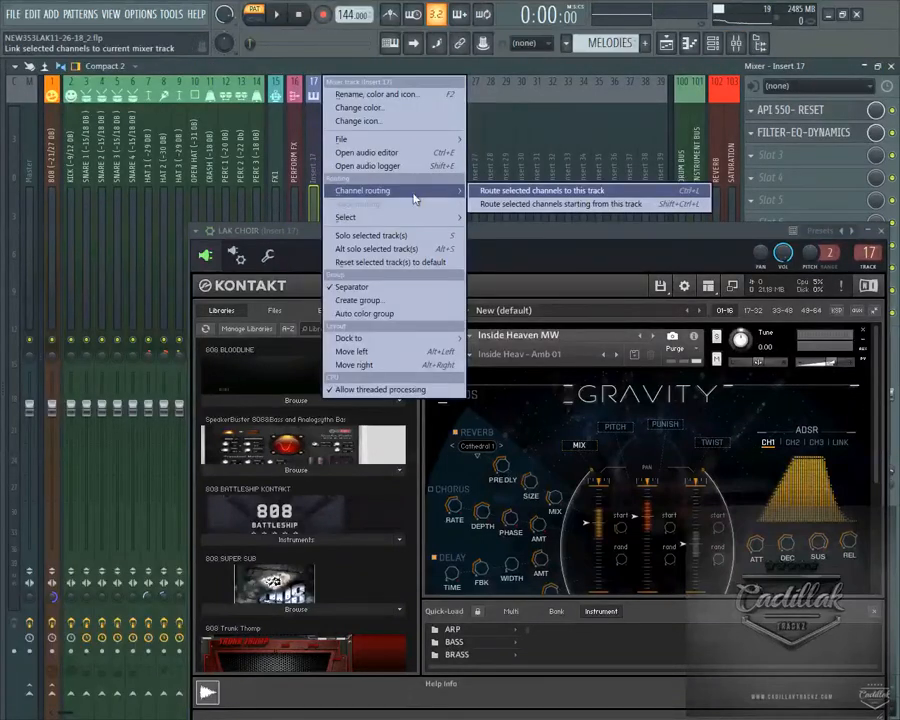
pyautogui.click(514, 207)
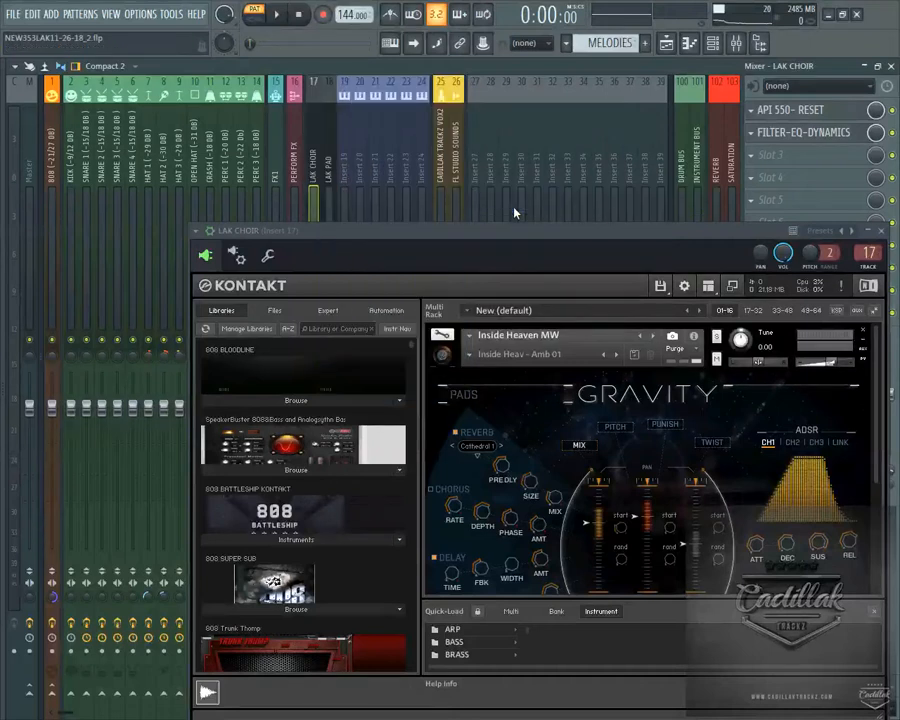
# - Select the LAKGUITAR, LAK KEYZ and LAK BELLZ channels and route them to consecutive mixer tracks starting from Insert 19
pyautogui.click(667, 43)
pyautogui.click(675, 46)
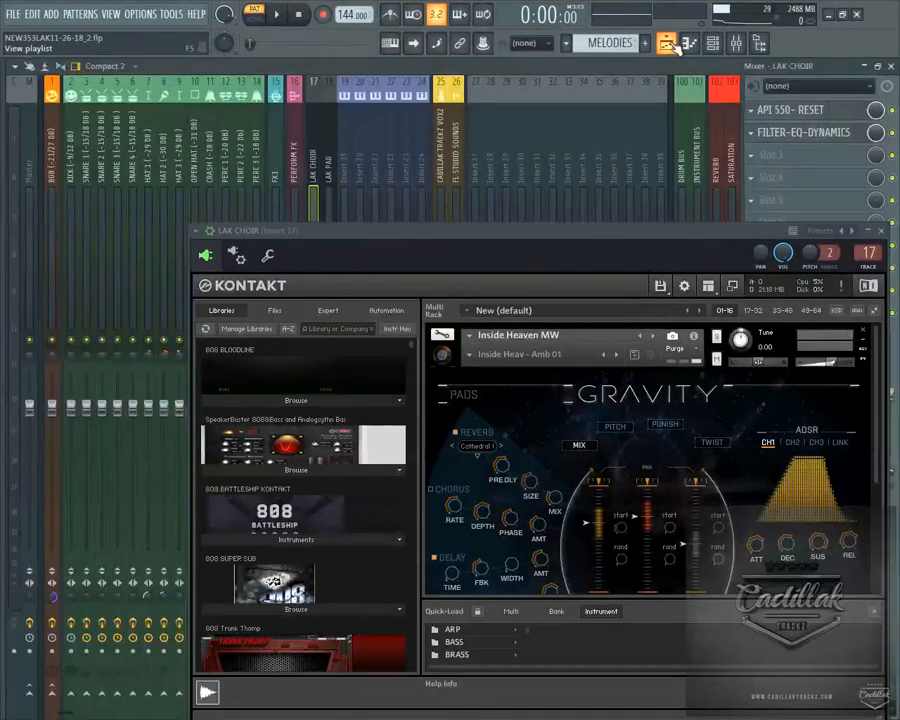
pyautogui.click(713, 46)
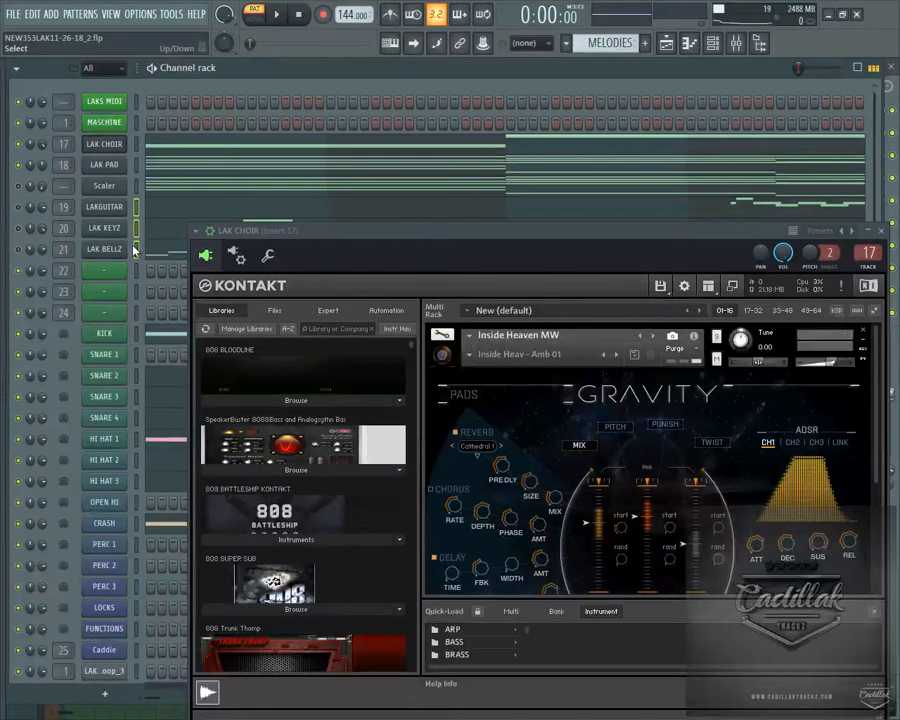
pyautogui.click(735, 43)
pyautogui.rightClick(352, 80)
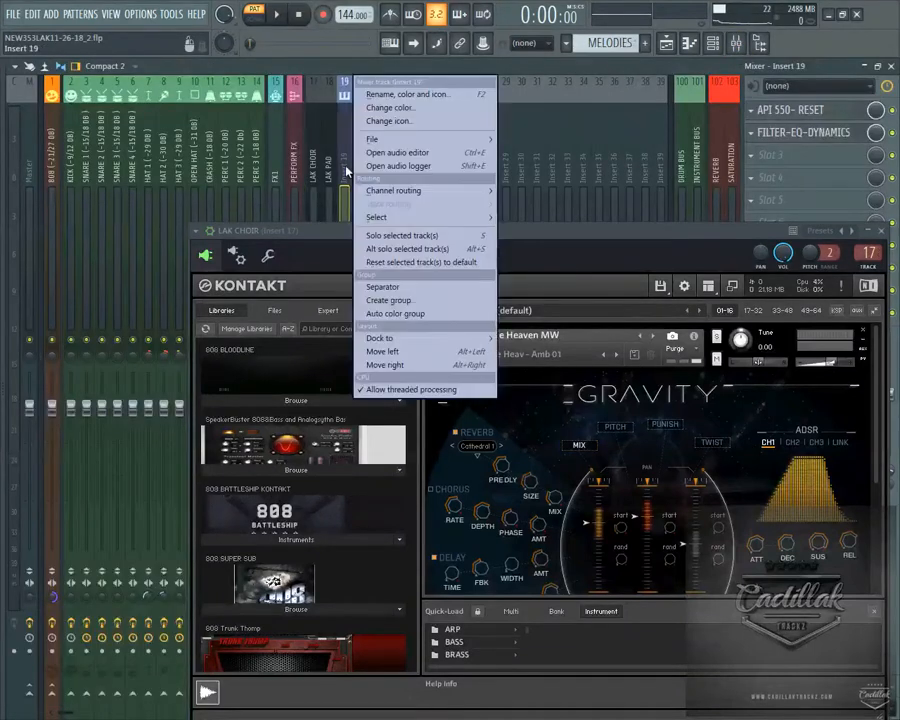
pyautogui.moveTo(470, 190)
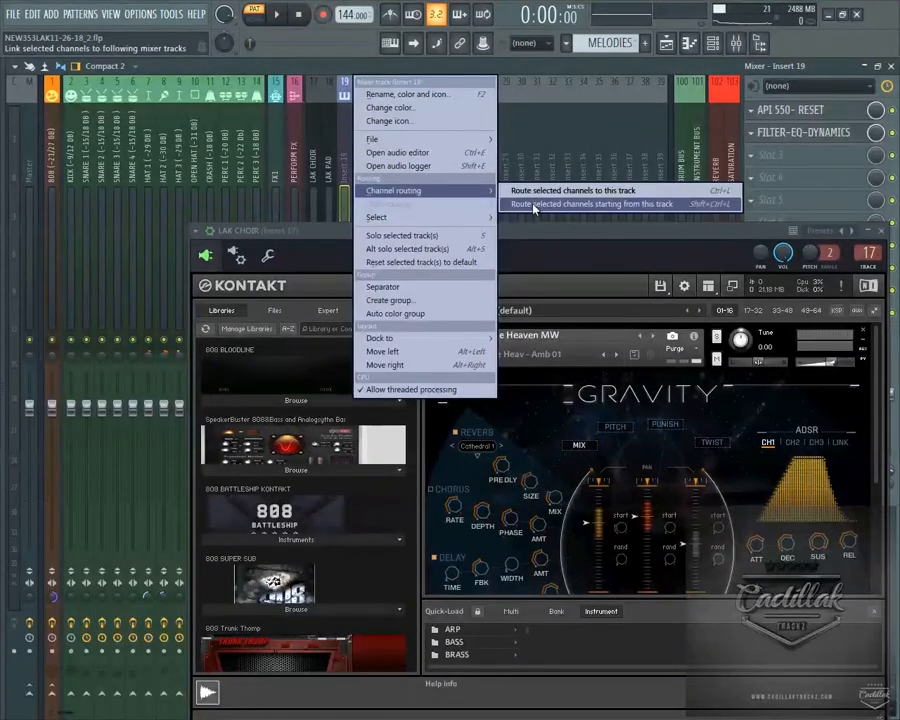
pyautogui.click(737, 203)
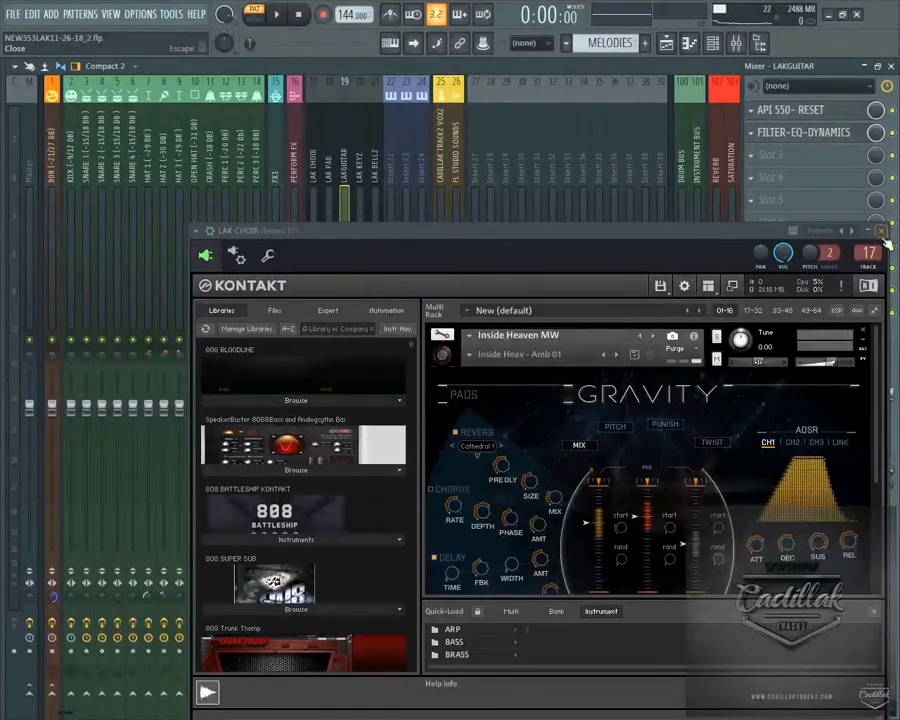
# - Close the Kontakt window and check the MELODIES and DRUMS clips in the playlist and the named mixer tracks
pyautogui.click(885, 240)
pyautogui.click(665, 43)
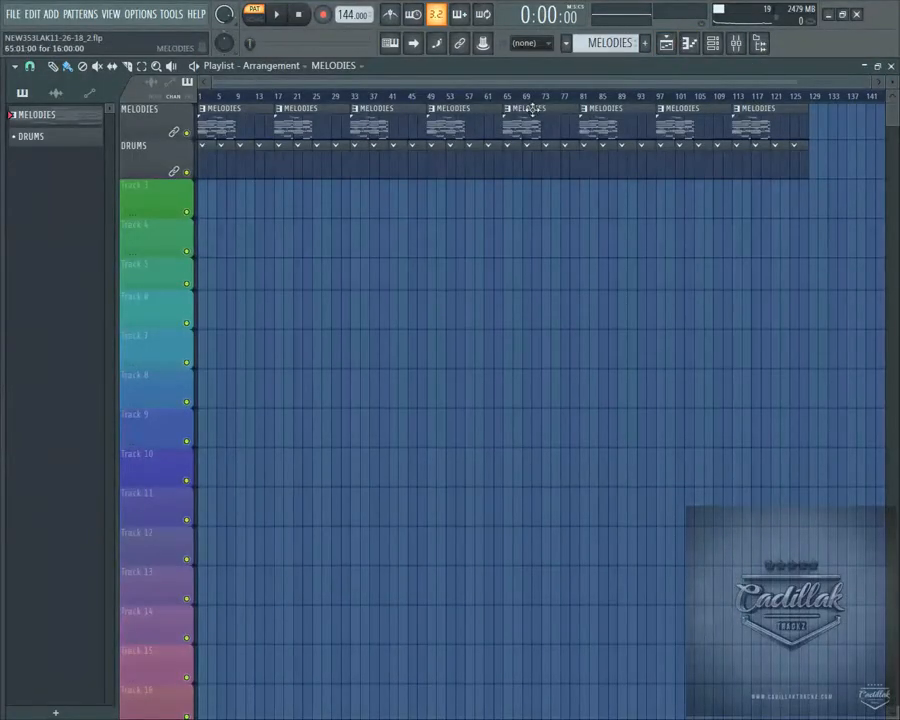
pyautogui.scroll(4, 245, 96)
pyautogui.moveTo(264, 87); pyautogui.dragTo(142, 101)
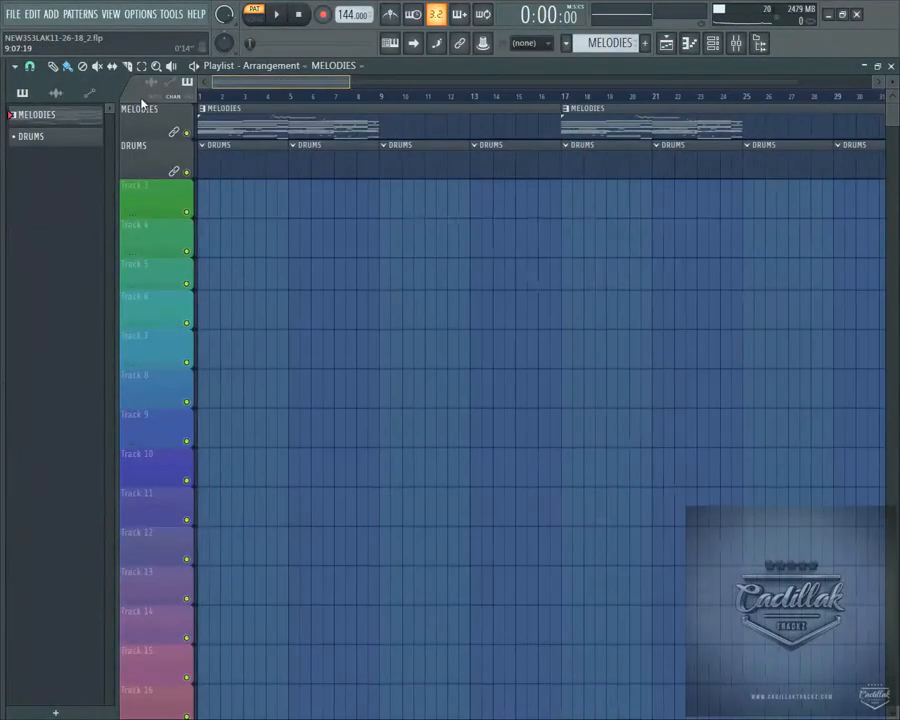
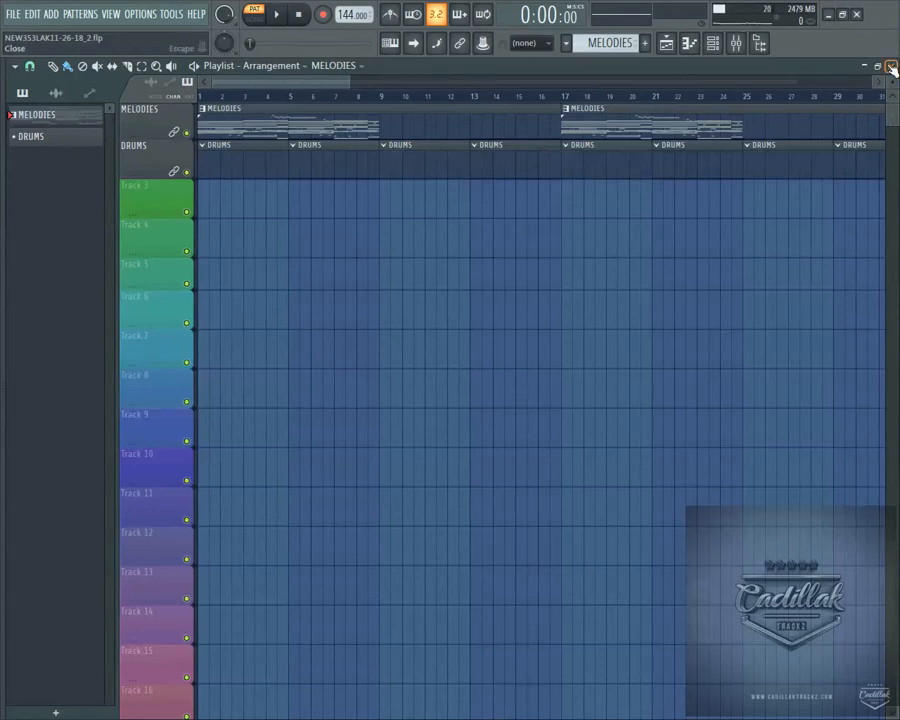
pyautogui.press('F9')
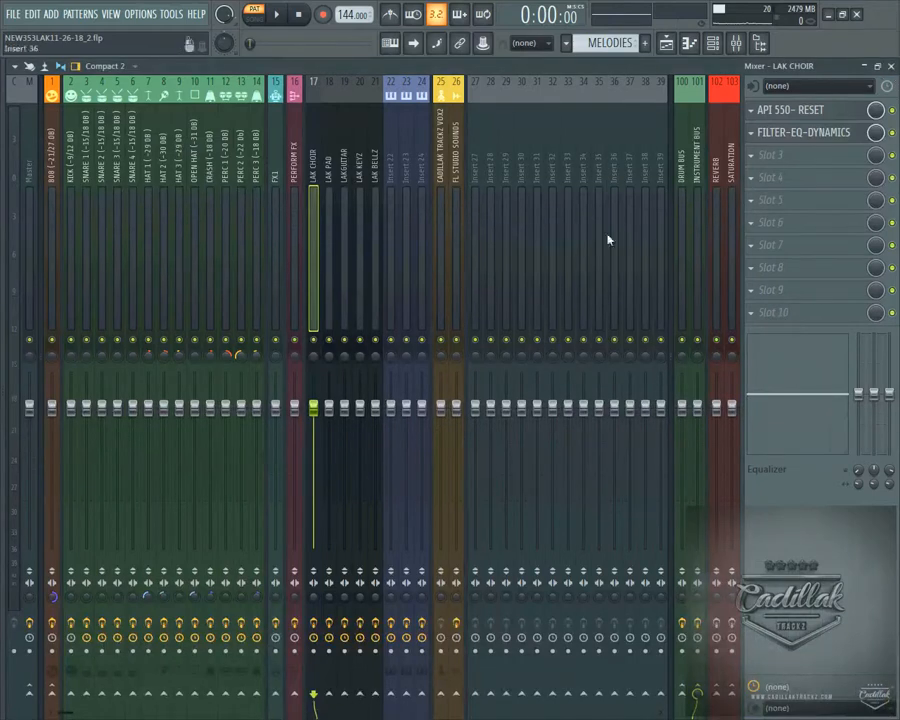
pyautogui.click(892, 65)
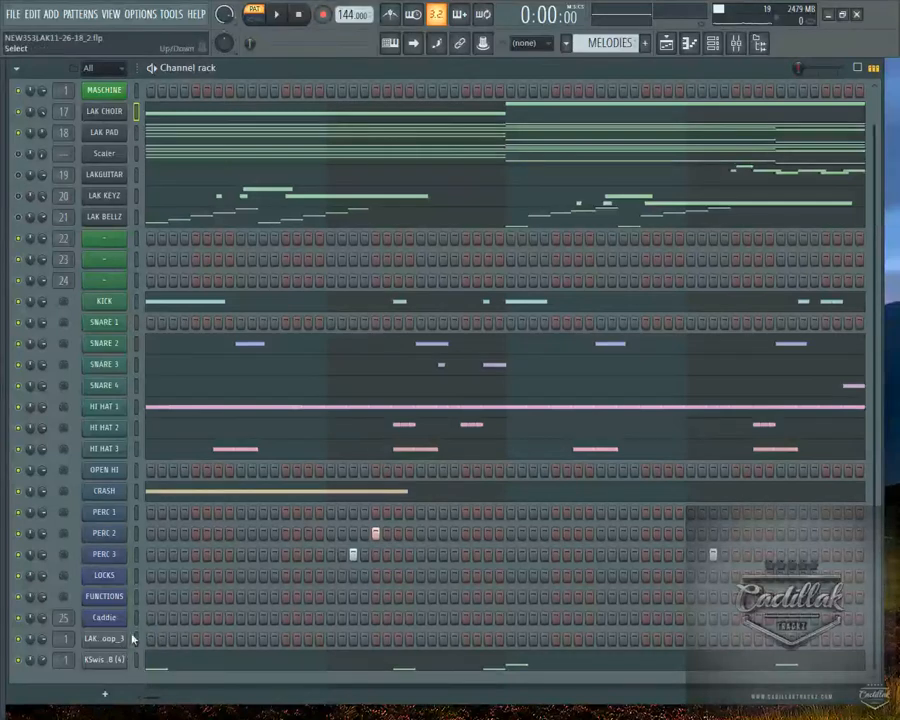
# - Split the MELODIES pattern by channel into separate patterns
pyautogui.scroll(2, 250, 481)
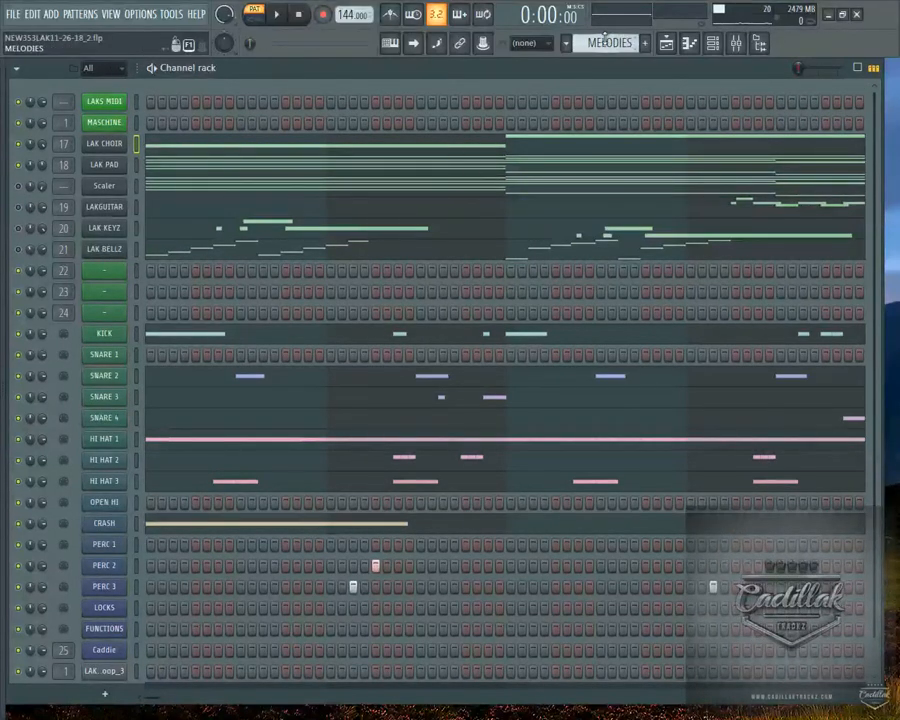
pyautogui.click(608, 42)
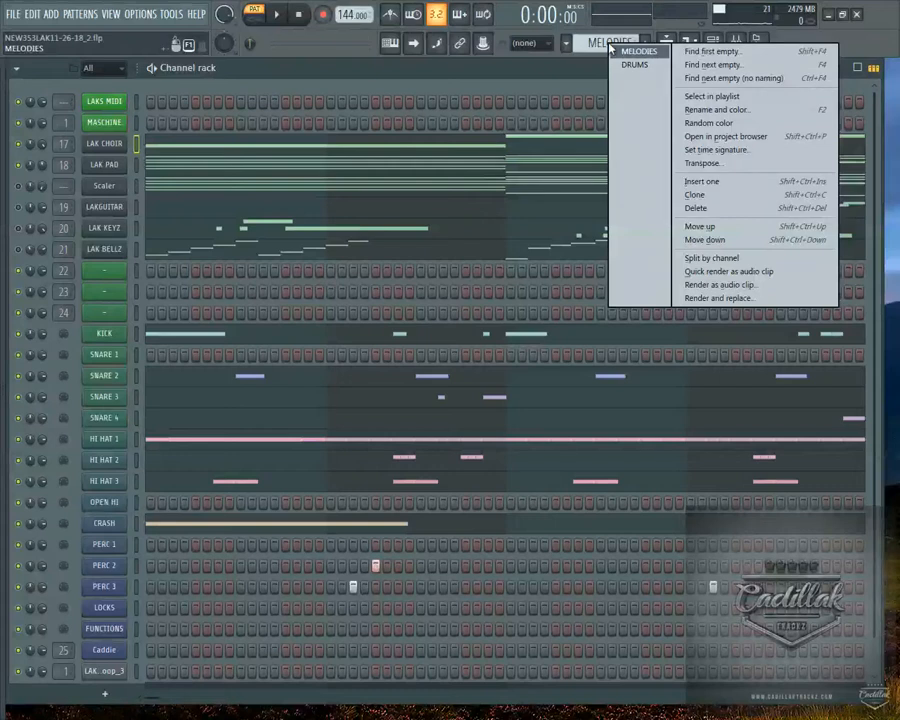
pyautogui.click(709, 260)
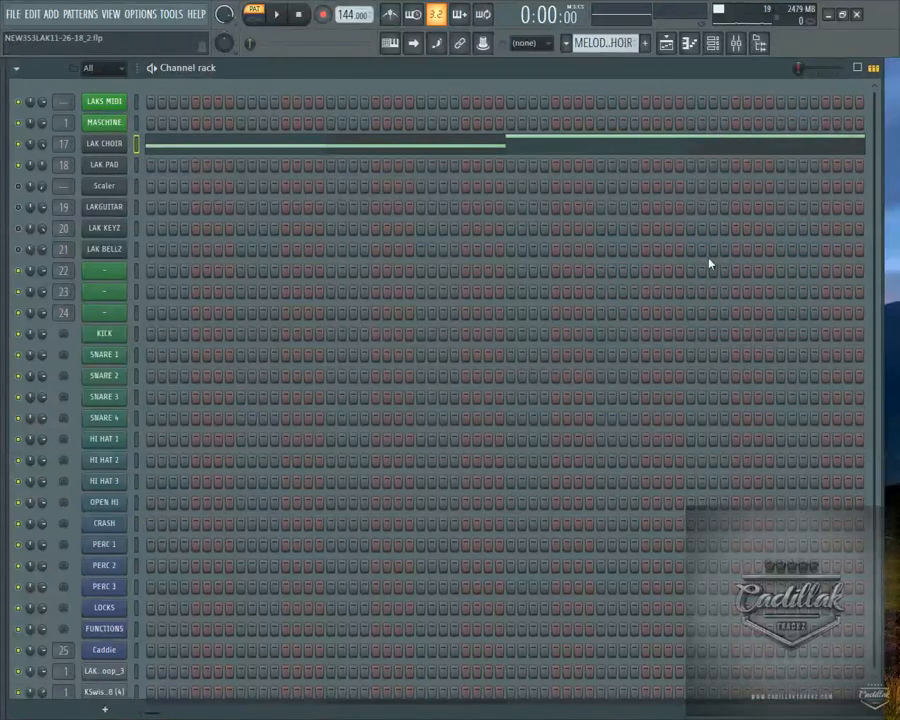
# - Move the stacked split clips from LAK CHOIR through KICK out of the MELODIES playlist track onto Tracks 3 to 9, one per track
pyautogui.click(666, 43)
pyautogui.scroll(-3, 259, 96)
pyautogui.moveTo(247, 111); pyautogui.dragTo(229, 218)
pyautogui.moveTo(221, 110); pyautogui.dragTo(212, 338)
pyautogui.moveTo(245, 159); pyautogui.dragTo(245, 374)
pyautogui.moveTo(244, 112); pyautogui.dragTo(244, 122)
pyautogui.moveTo(197, 417); pyautogui.dragTo(198, 418)
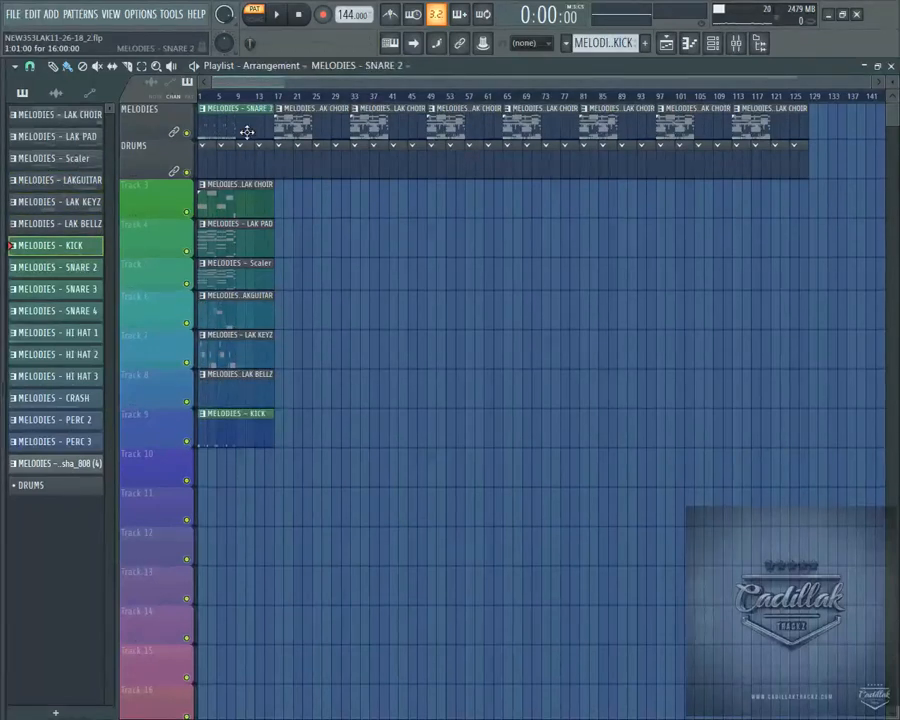
# - Place the SNARE 2, SNARE 3, SNARE 4, HI HAT 1–3 and CRASH clips on Tracks 10 to 16, starting at bar 1
pyautogui.moveTo(195, 467); pyautogui.dragTo(195, 468)
pyautogui.moveTo(246, 127); pyautogui.dragTo(185, 525)
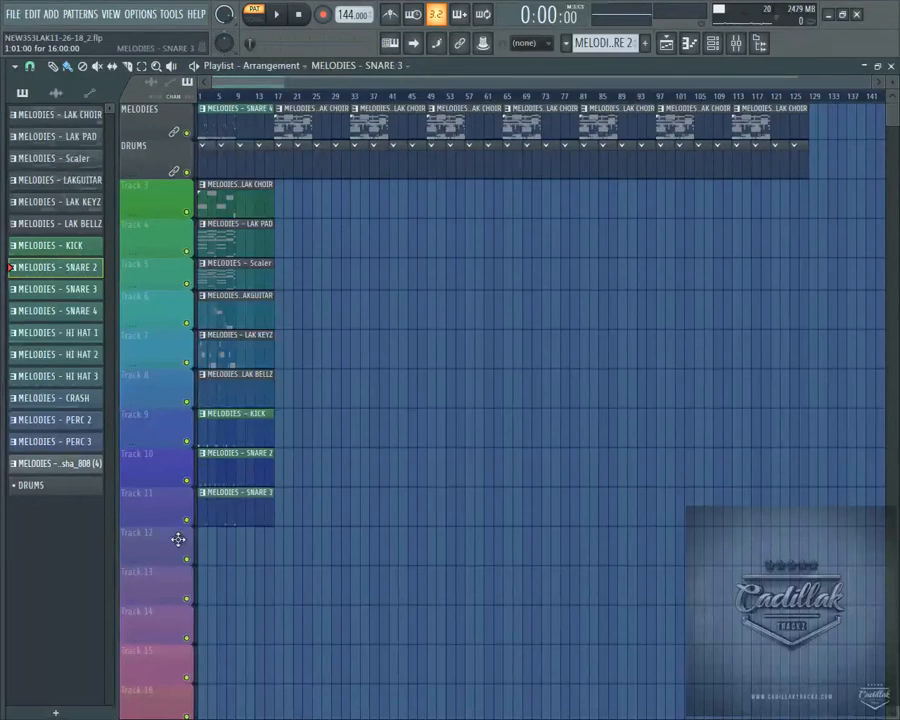
pyautogui.moveTo(250, 122); pyautogui.dragTo(165, 627)
pyautogui.moveTo(256, 131); pyautogui.dragTo(258, 127)
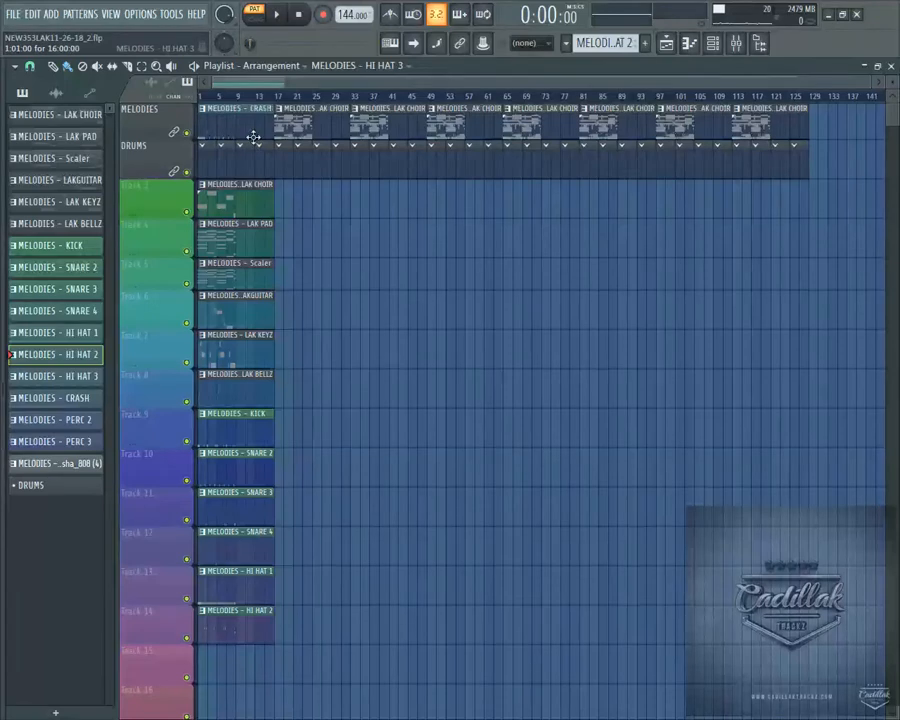
pyautogui.moveTo(182, 628); pyautogui.dragTo(173, 669)
pyautogui.moveTo(245, 125); pyautogui.dragTo(124, 714)
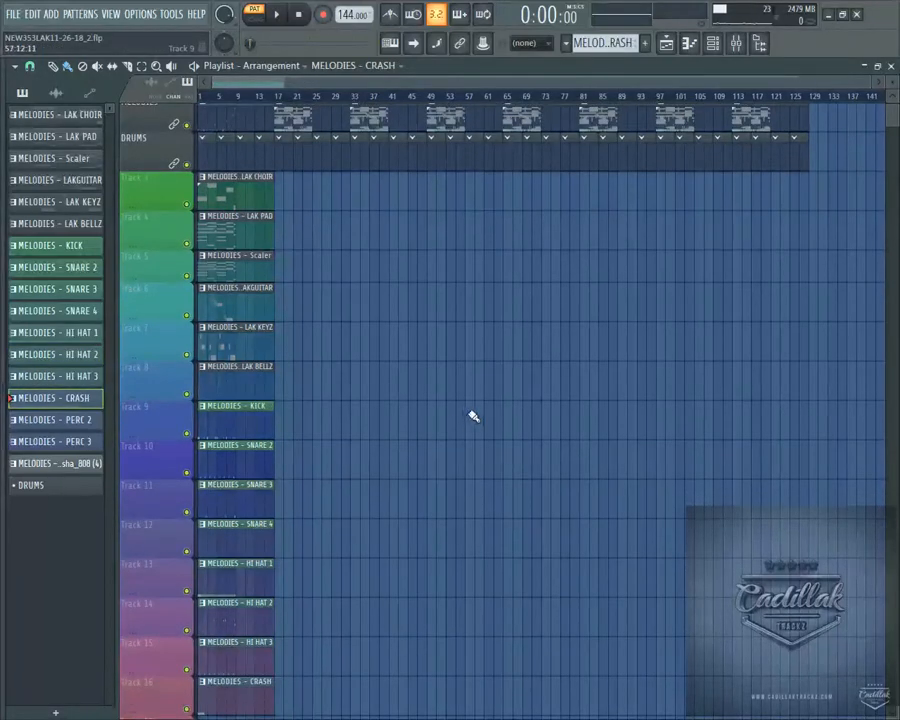
# - Place the PERC 2, PERC 3 and KSwisha_808 (4) clips on Tracks 17 to 19, starting at bar 1
pyautogui.keyDown('ctrl'); pyautogui.rightClick(436, 384); pyautogui.keyUp('ctrl')
pyautogui.moveTo(259, 122); pyautogui.dragTo(201, 660)
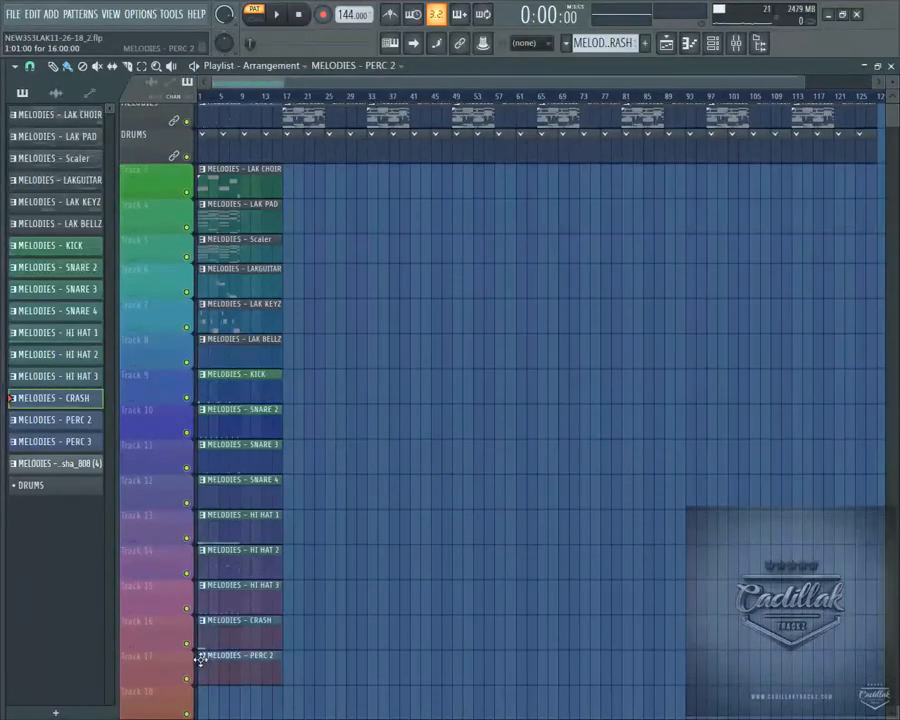
pyautogui.moveTo(253, 118); pyautogui.dragTo(254, 697)
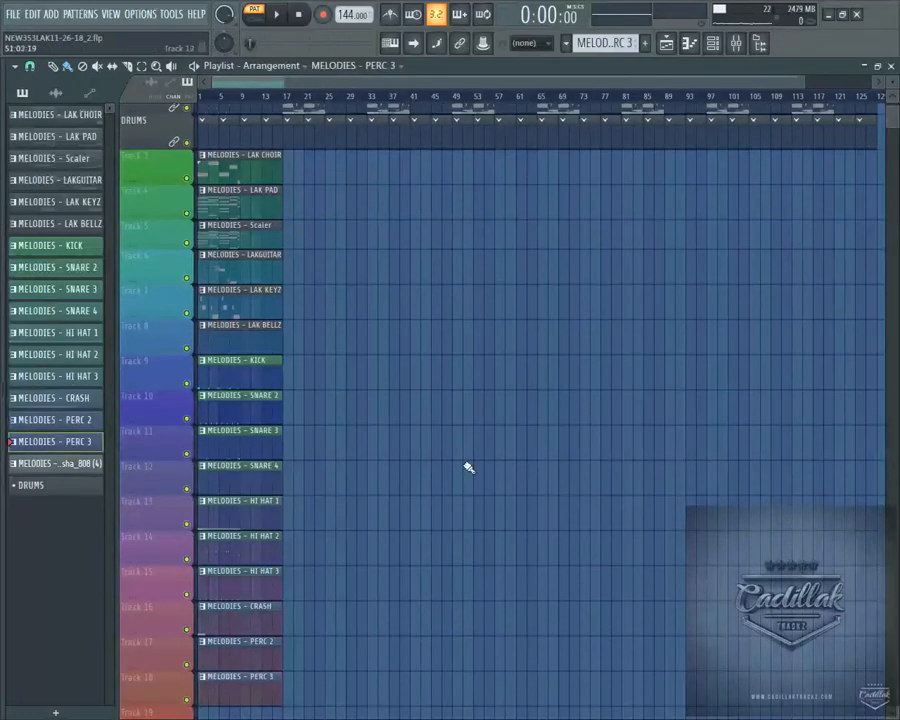
pyautogui.keyDown('ctrl'); pyautogui.rightClick(530, 413); pyautogui.keyUp('ctrl')
pyautogui.moveTo(246, 109); pyautogui.dragTo(158, 655)
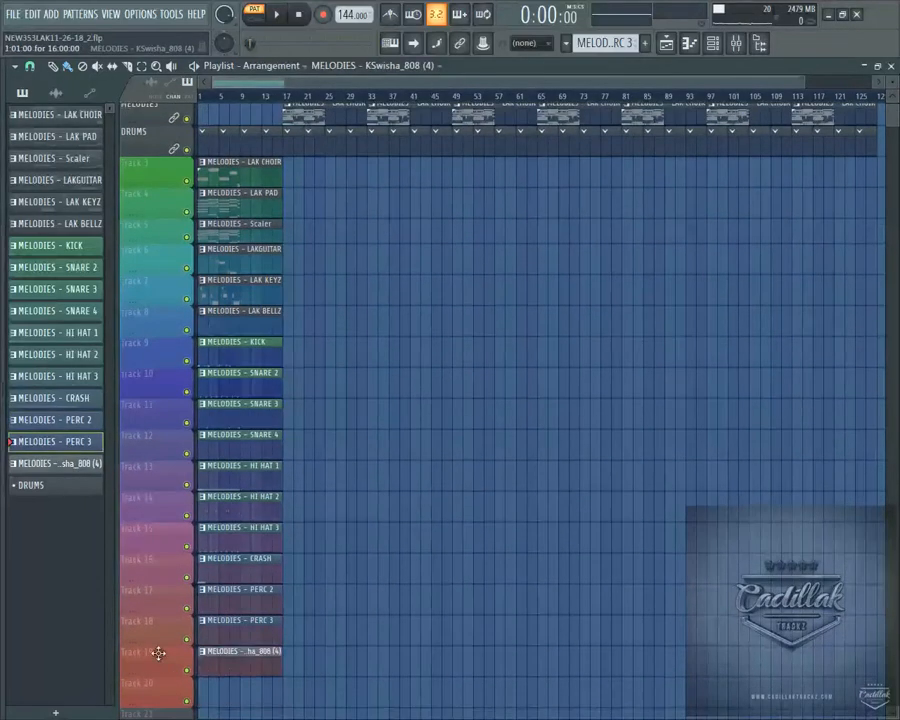
pyautogui.keyDown('ctrl'); pyautogui.rightClick(513, 377); pyautogui.keyUp('ctrl')
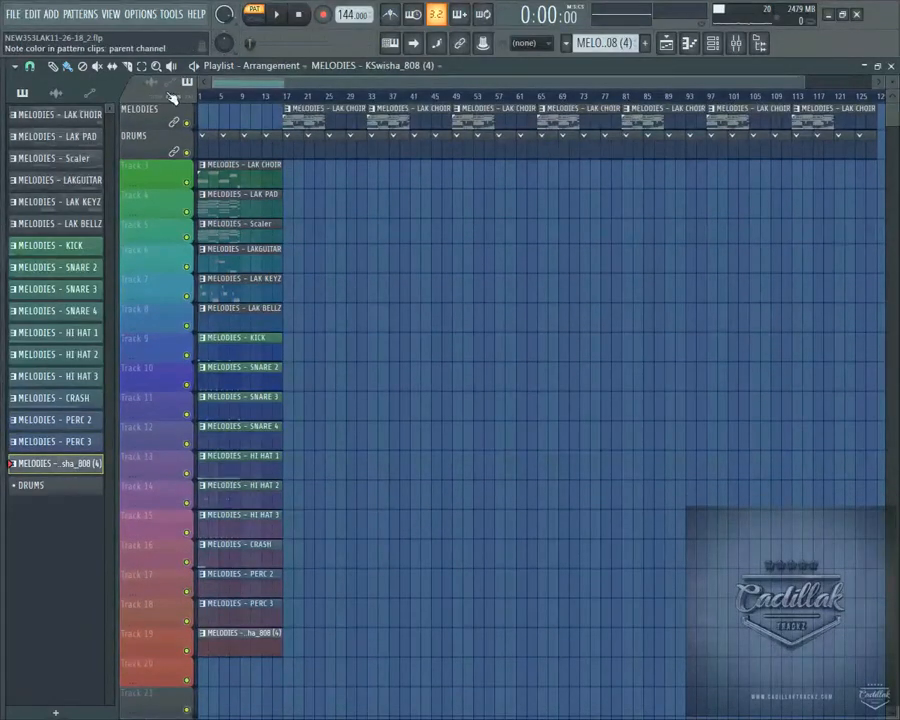
# - Clear the clips from the MELODIES and DRUMS playlist tracks and cut the clips on Tracks 3–19 down to bars 1–8
pyautogui.moveTo(219, 119); pyautogui.dragTo(873, 135)
pyautogui.press('Delete')
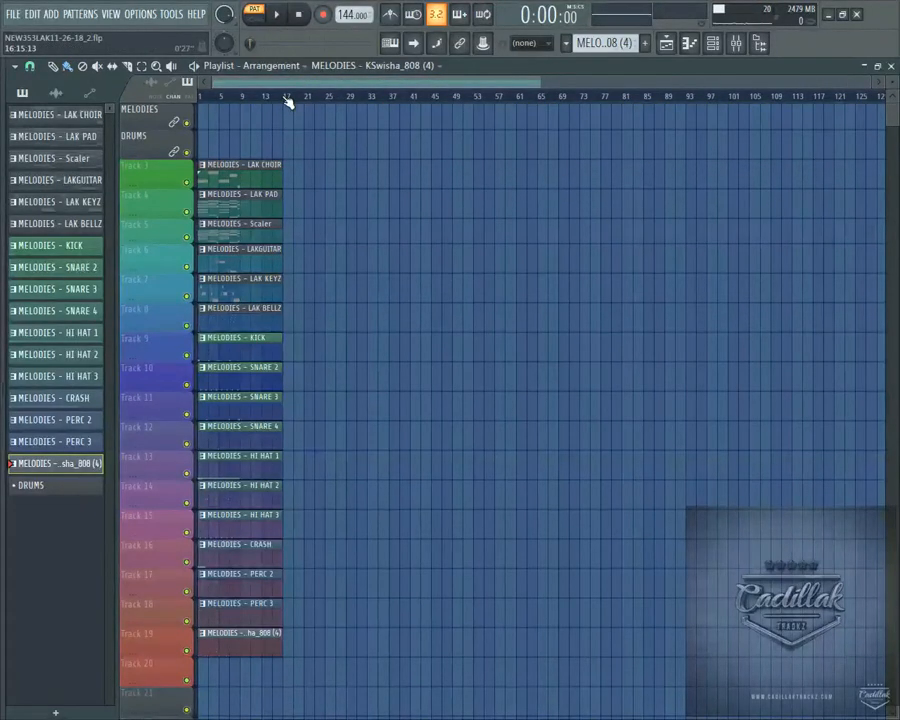
pyautogui.moveTo(456, 169)
pyautogui.mouseDown()
pyautogui.moveTo(194, 631)
pyautogui.moveTo(230, 668)
pyautogui.moveTo(247, 670)
pyautogui.moveTo(251, 272)
pyautogui.mouseUp()
pyautogui.hotkey('ctrl', 'z')
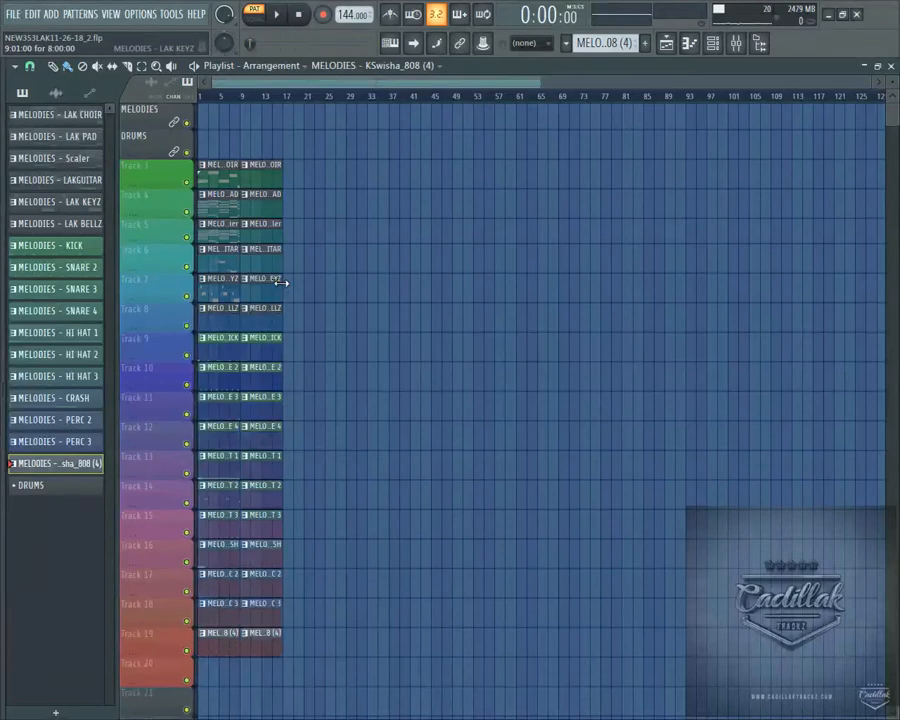
pyautogui.moveTo(273, 172); pyautogui.dragTo(274, 686)
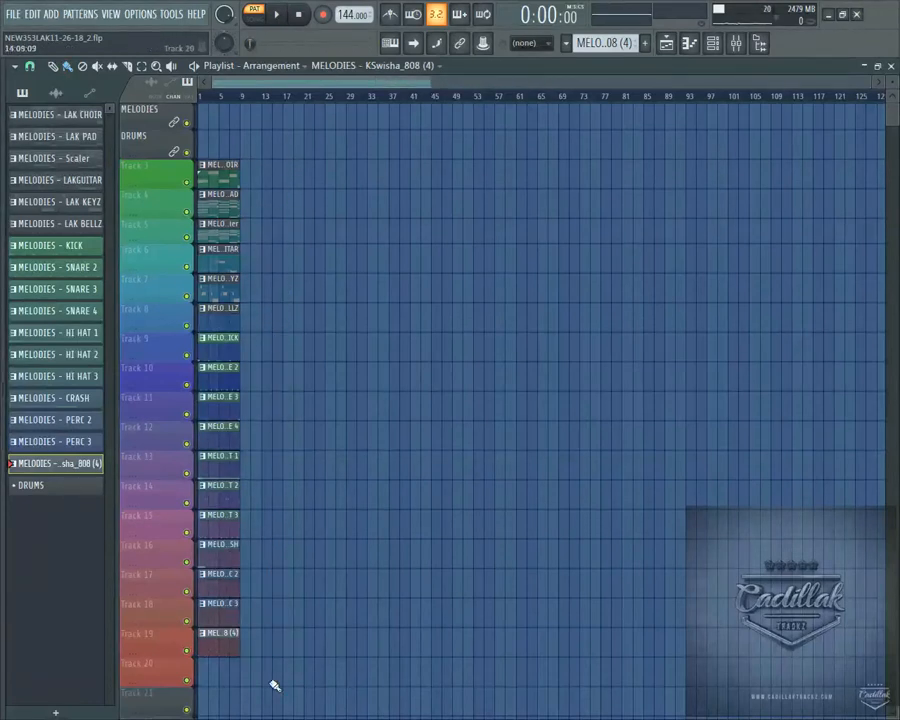
# - Select bars 1–8 and duplicate the clips on Tracks 3–19 consecutively 16 times, filling the playlist through bar 136
pyautogui.moveTo(242, 97); pyautogui.dragTo(199, 97)
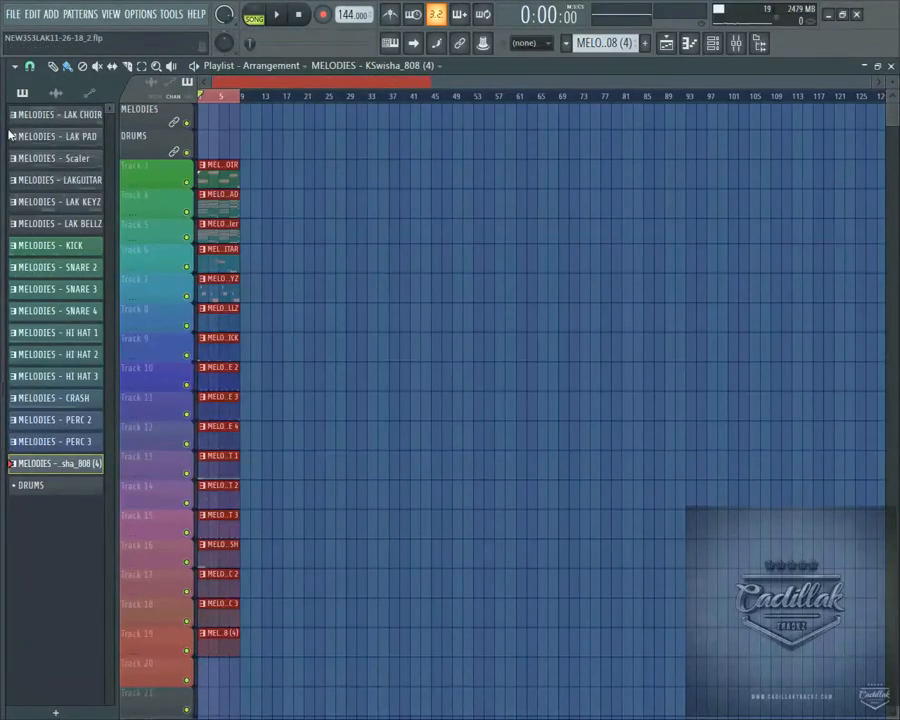
pyautogui.hotkey('ctrl', 'b')
pyautogui.hotkey('ctrl', 'b')
pyautogui.hotkey('ctrl', 'b')
pyautogui.hotkey('ctrl', 'b')
pyautogui.hotkey('ctrl', 'b')
pyautogui.hotkey('ctrl', 'b')
pyautogui.hotkey('ctrl', 'b')
pyautogui.hotkey('ctrl', 'b')
pyautogui.hotkey('ctrl', 'b')
pyautogui.hotkey('ctrl', 'b')
pyautogui.hotkey('ctrl', 'b')
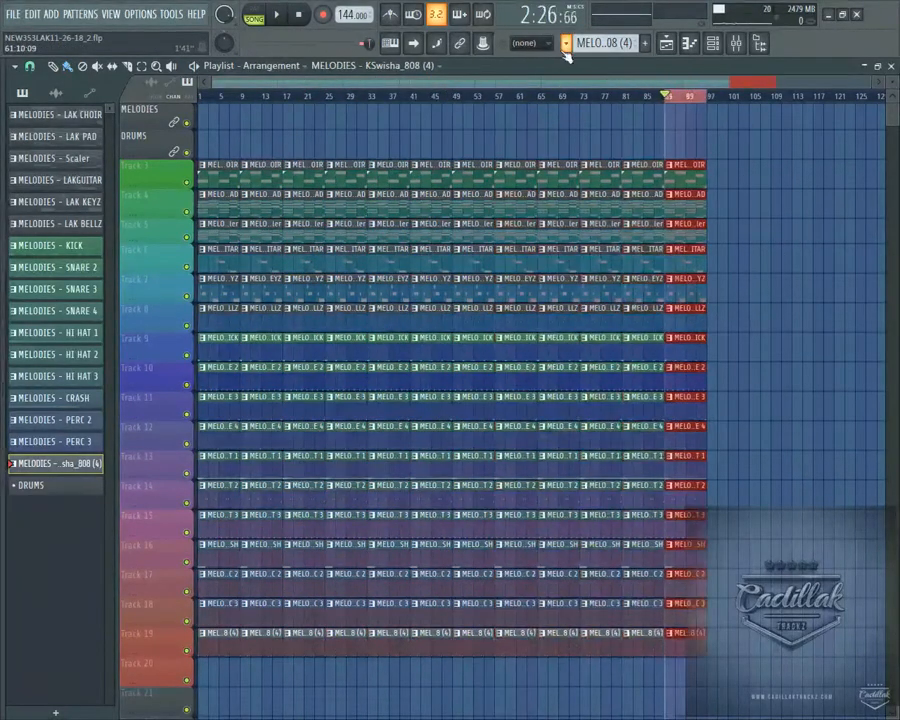
pyautogui.hotkey('ctrl', 'b')
pyautogui.hotkey('ctrl', 'b')
pyautogui.hotkey('ctrl', 'b')
pyautogui.hotkey('ctrl', 'b')
pyautogui.hotkey('ctrl', 'b')
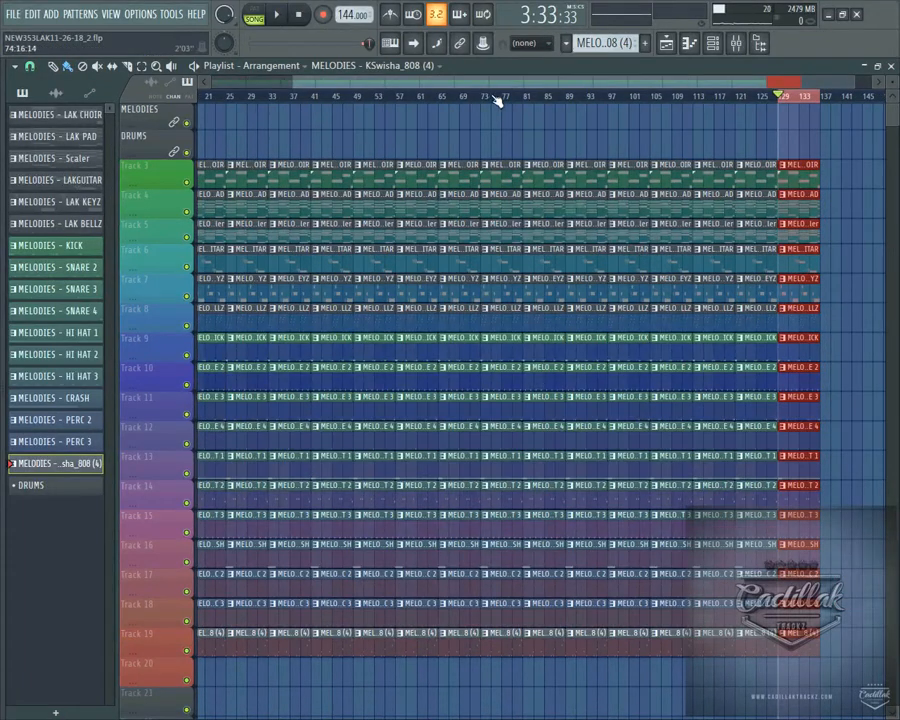
# - Set the time selection from bar 1 through bar 136 and delete the first eight-bar clips on Tracks 7–19
pyautogui.scroll(-1, 497, 100)
pyautogui.moveTo(497, 100); pyautogui.dragTo(200, 97)
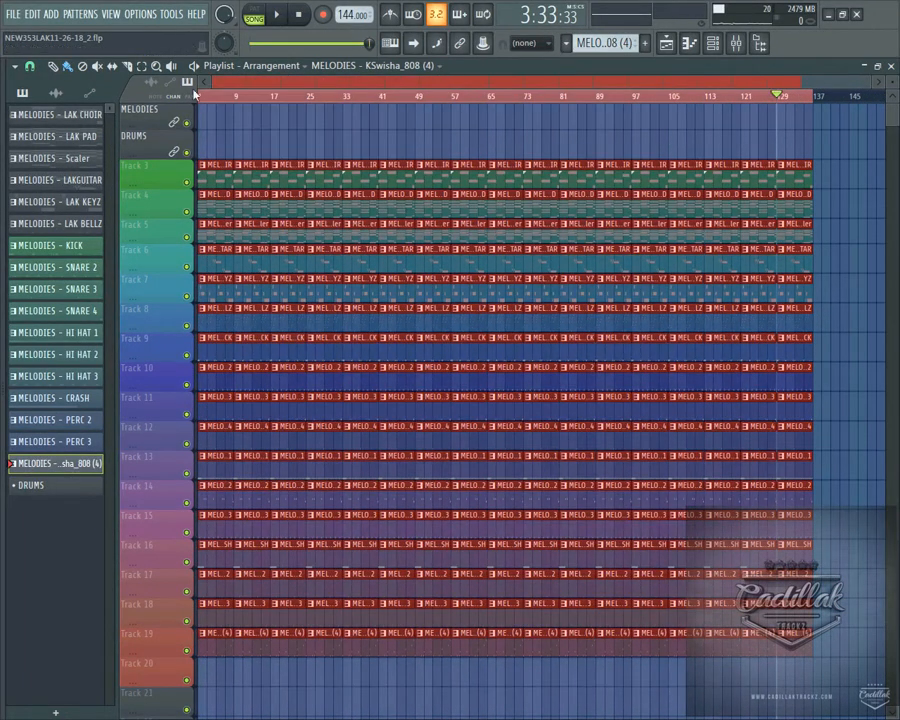
pyautogui.moveTo(217, 673); pyautogui.dragTo(209, 289)
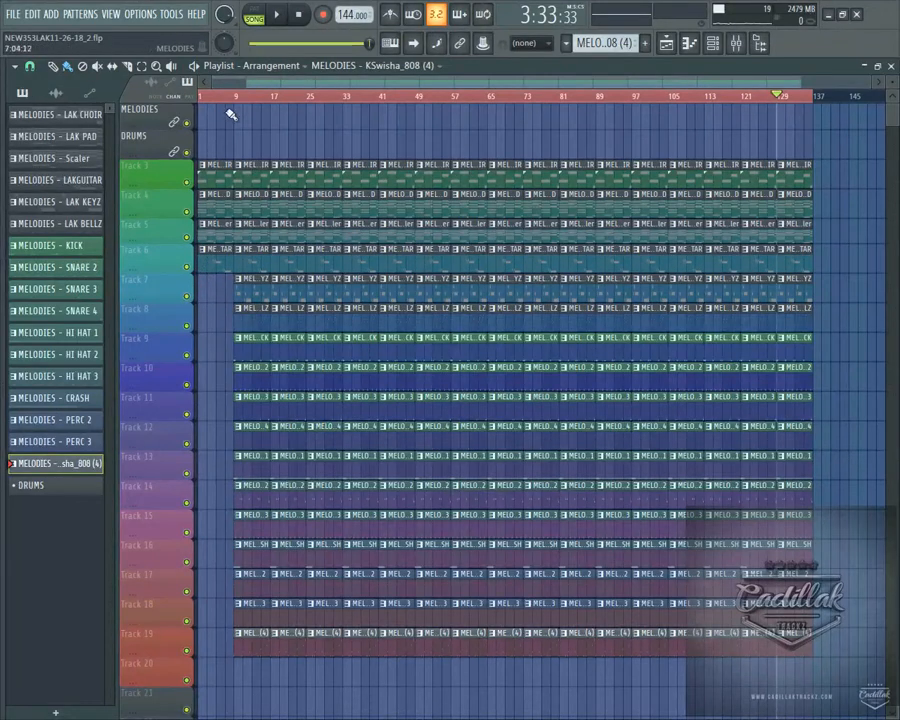
# - Delete the Scaler clips from Track 5 and move all the clips below it up by one track
pyautogui.scroll(2, 231, 112)
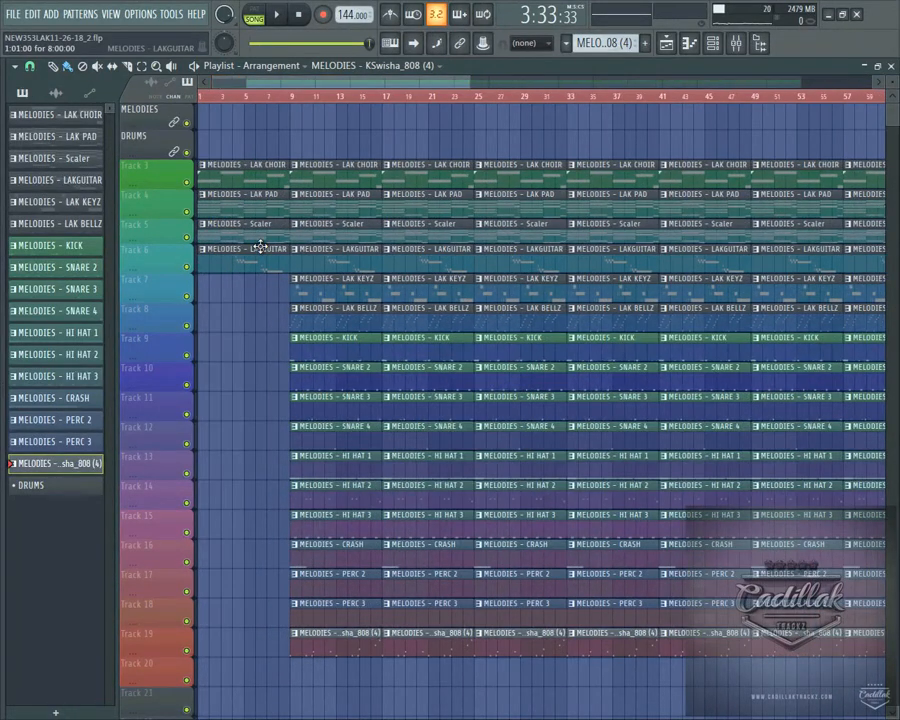
pyautogui.moveTo(225, 225); pyautogui.dragTo(868, 240)
pyautogui.scroll(-2, 518, 98)
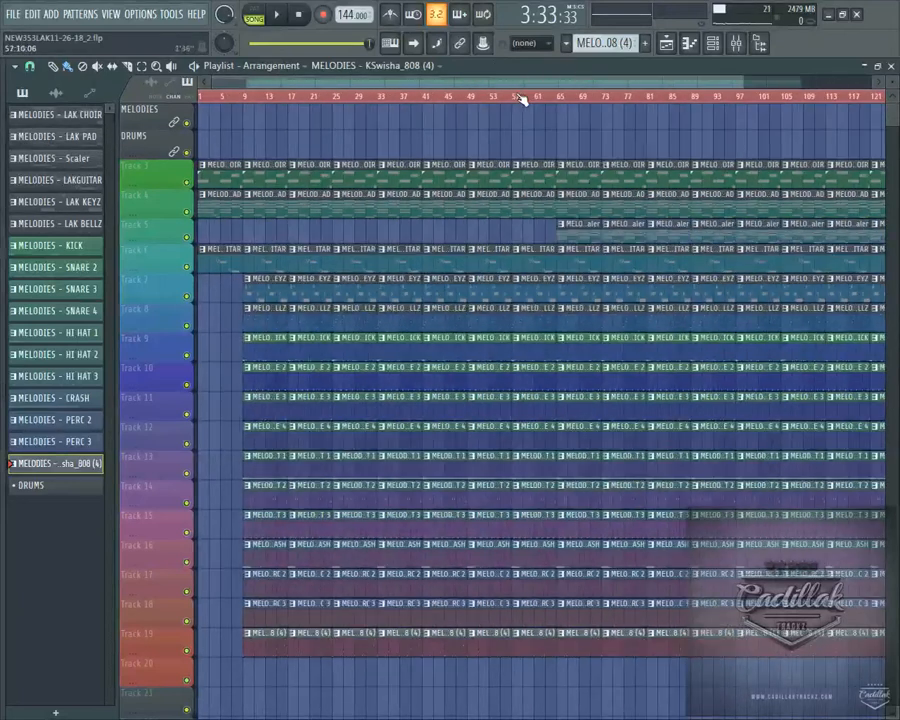
pyautogui.moveTo(551, 229); pyautogui.dragTo(894, 235)
pyautogui.scroll(-1, 619, 99)
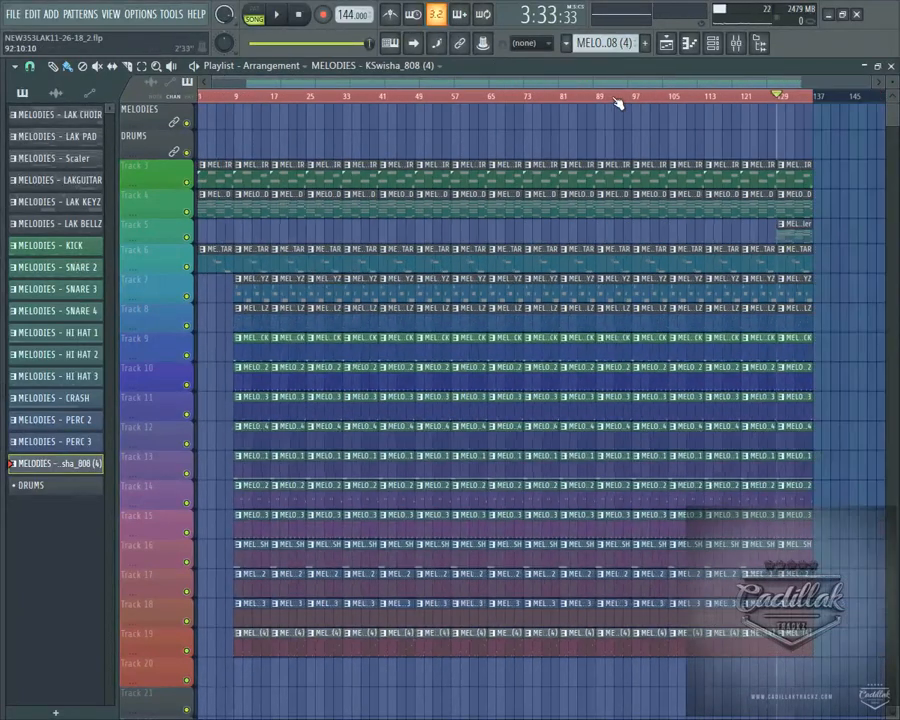
pyautogui.moveTo(836, 700); pyautogui.dragTo(198, 224)
pyautogui.moveTo(232, 277); pyautogui.dragTo(232, 248)
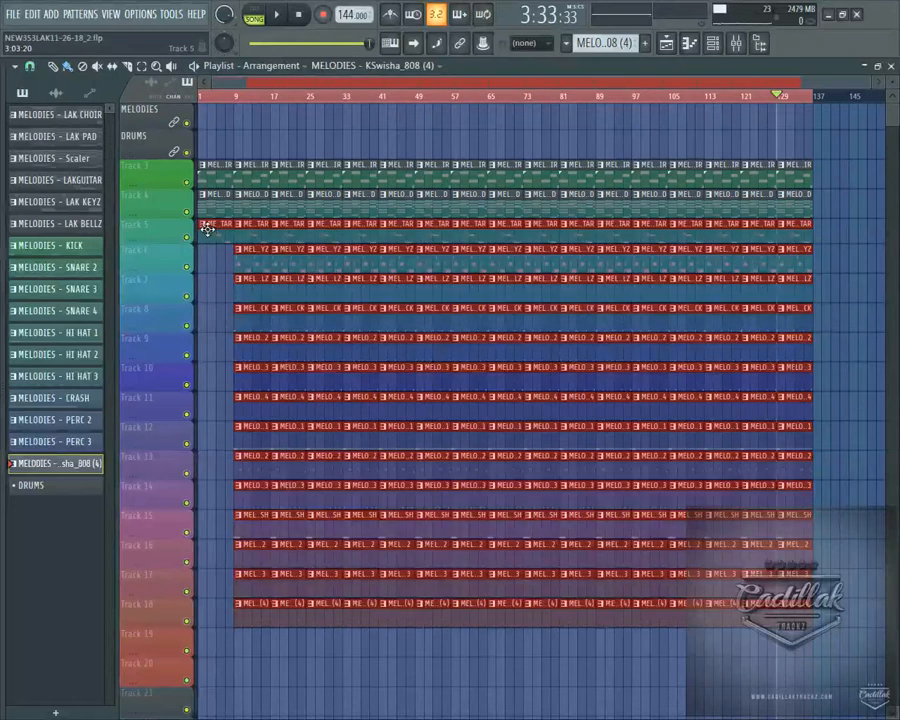
# - Play the intro, remove the LAKGUITAR clip at bar 1 on Track 5, and replay from the start with the clips deselected
pyautogui.press('space')
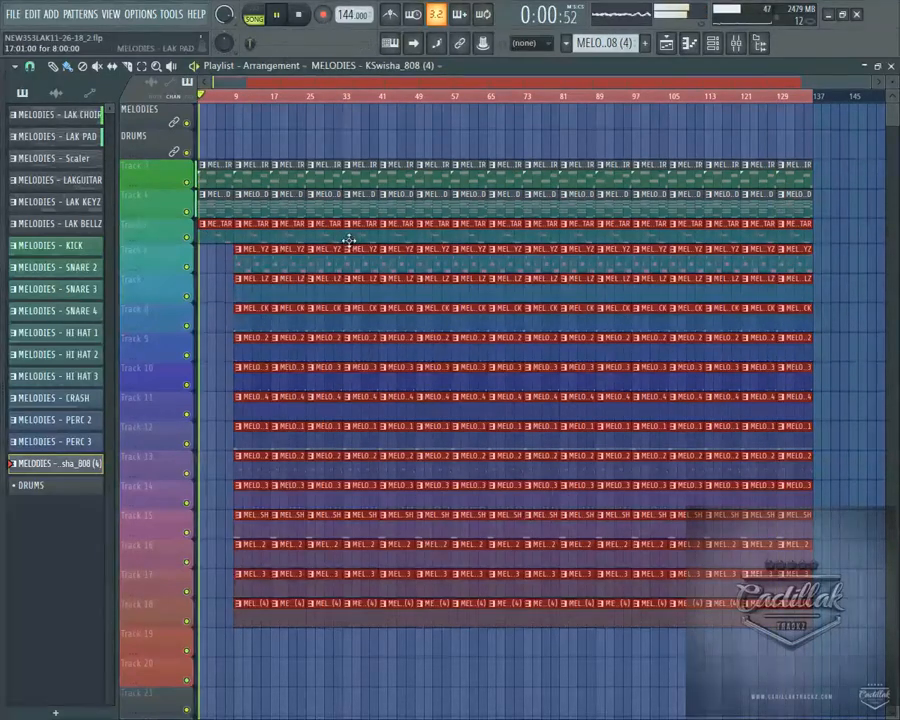
pyautogui.press('space')
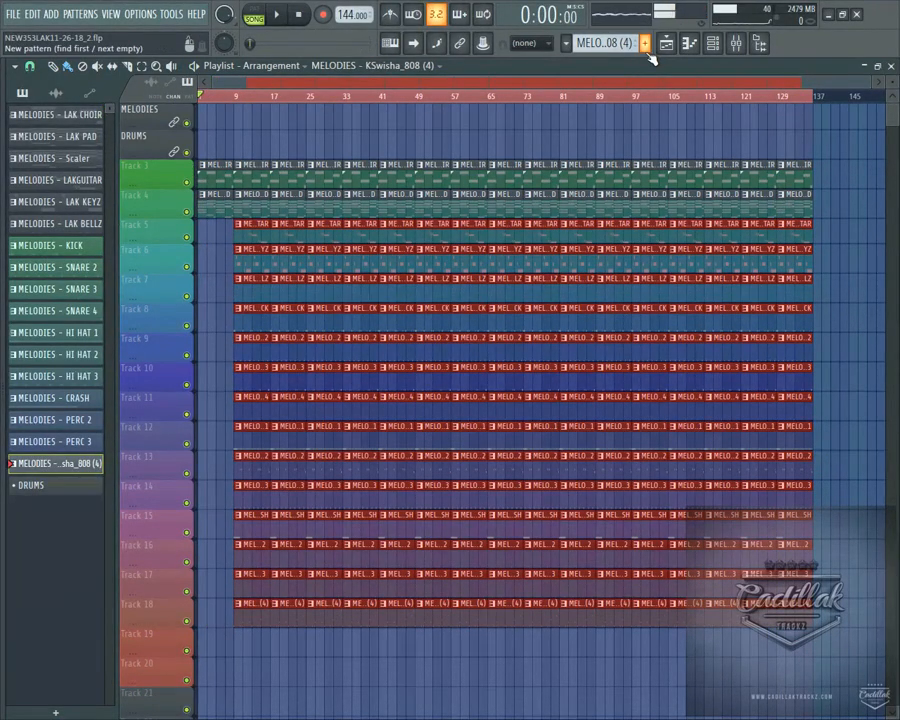
pyautogui.press('space')
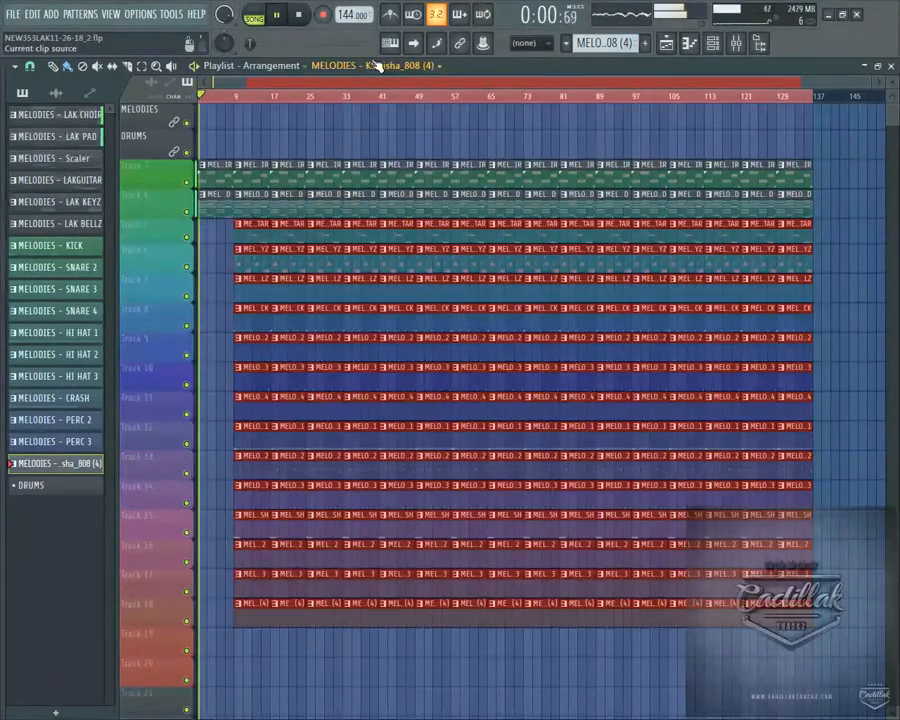
pyautogui.click(418, 137)
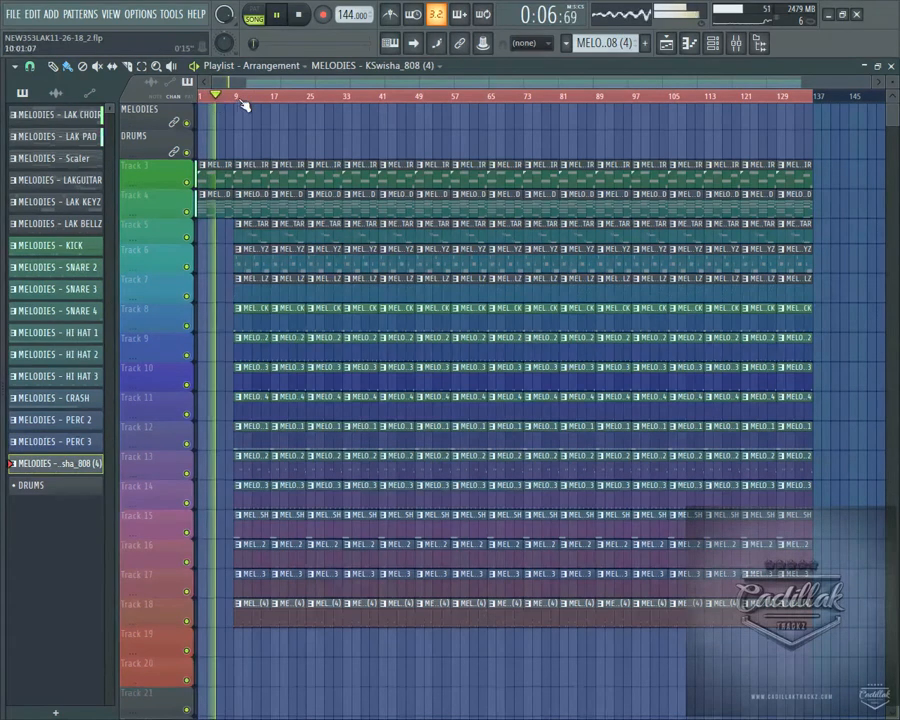
# - Try removing the KICK clip at bar 9 during playback, undo the removal and stop playback
pyautogui.scroll(3, 242, 105)
pyautogui.scroll(2, 242, 105)
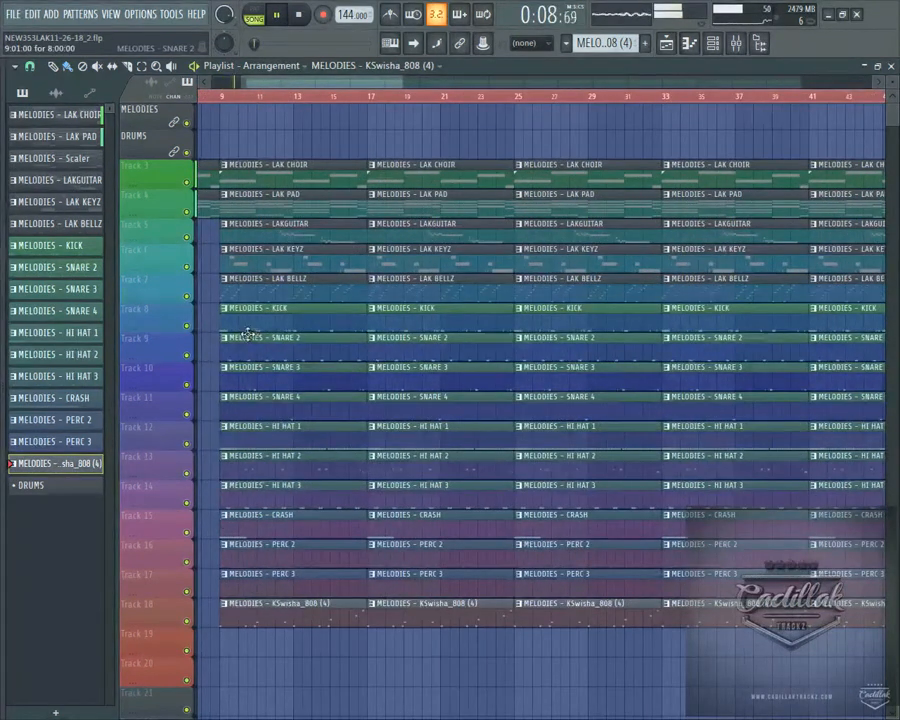
pyautogui.rightClick(364, 314)
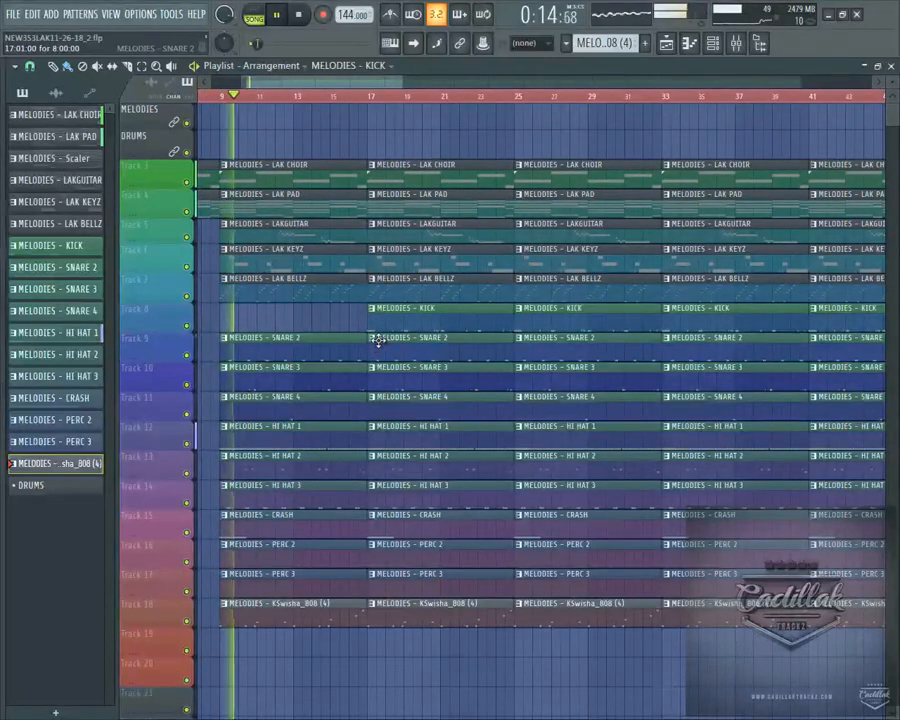
pyautogui.hotkey('ctrl', 'z')
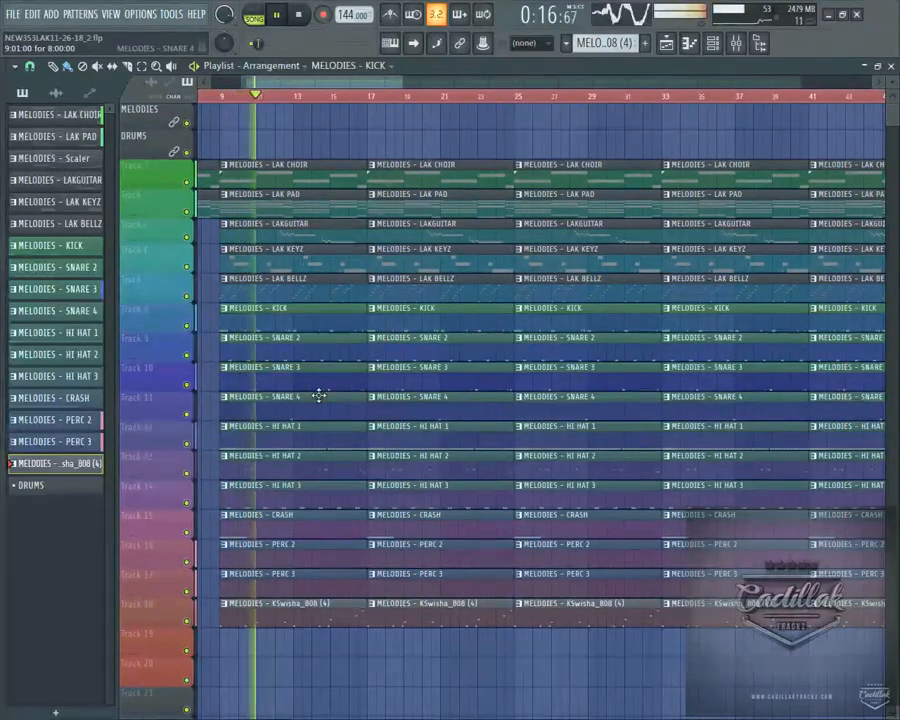
pyautogui.press('space')
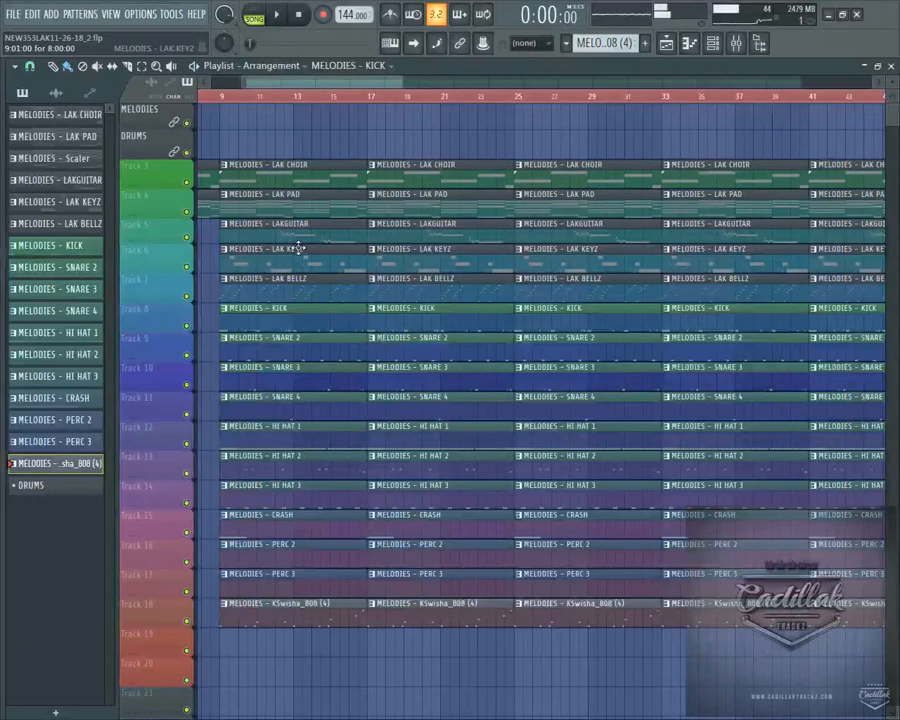
# - Look over the full arrangement, the channel rack's channel list and the mixer track layout
pyautogui.scroll(-6, 327, 99)
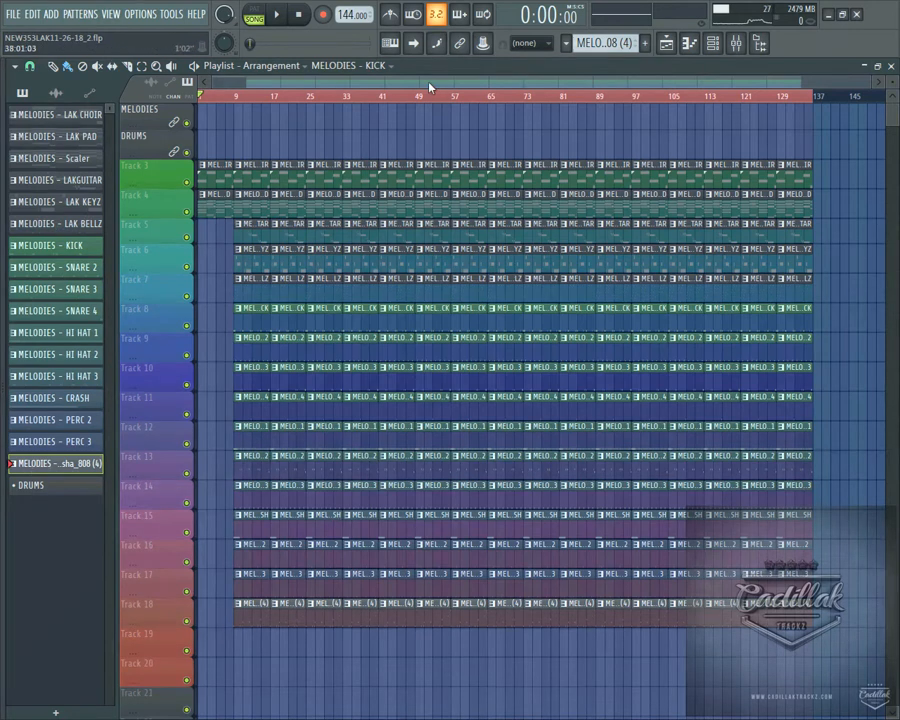
pyautogui.press('F6')
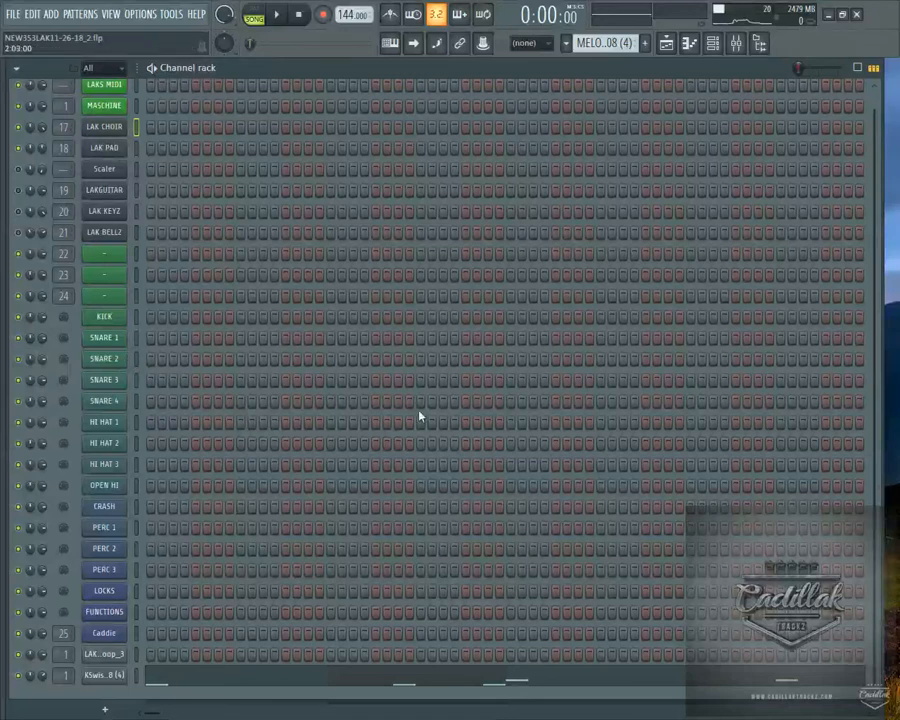
pyautogui.scroll(1, 291, 263)
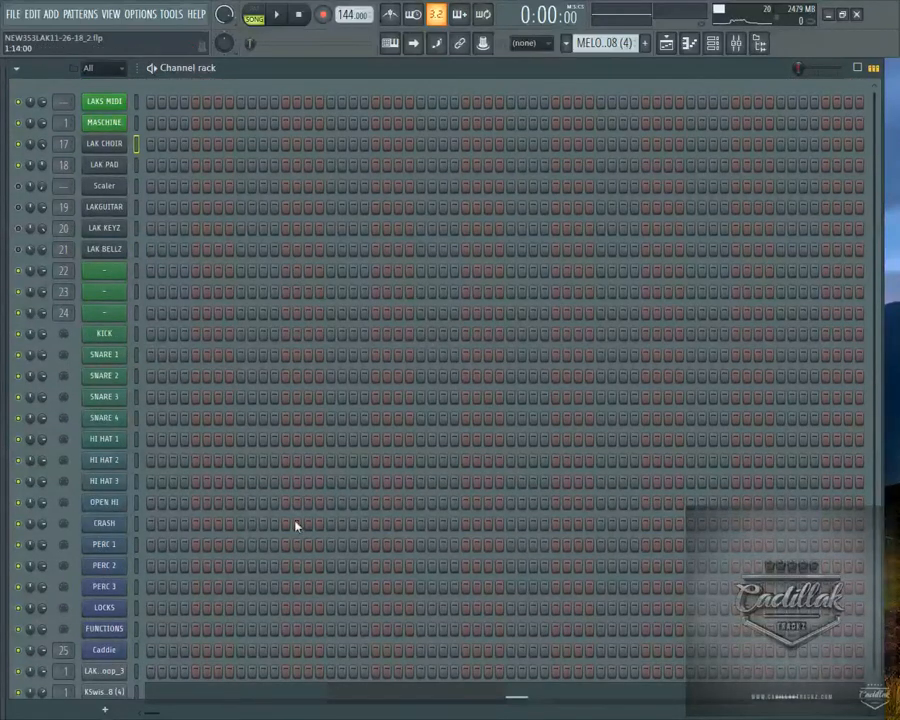
pyautogui.scroll(-1, 305, 523)
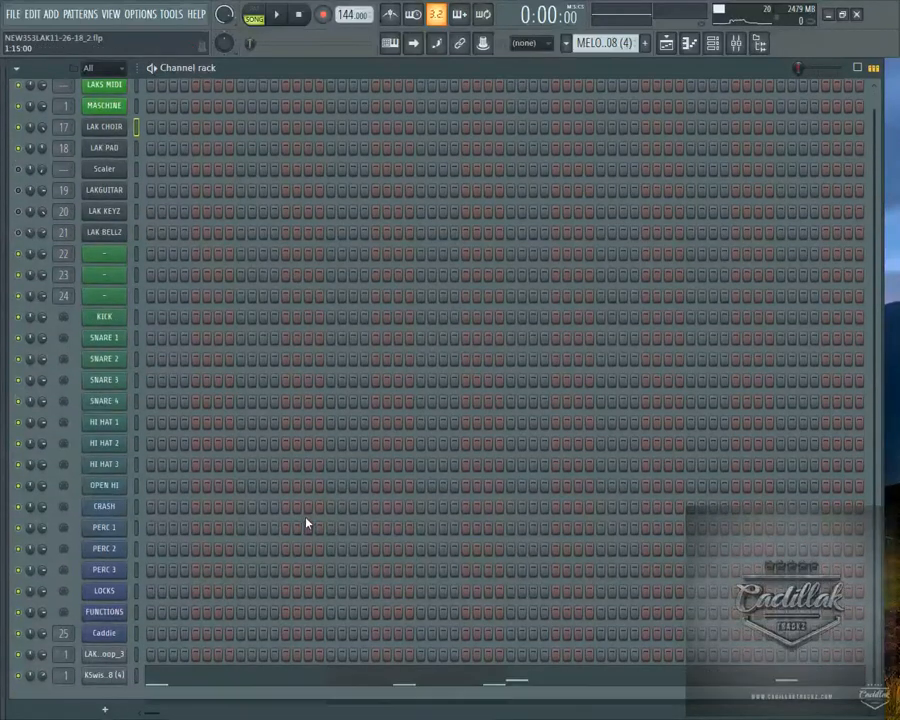
pyautogui.click(667, 43)
pyautogui.click(737, 45)
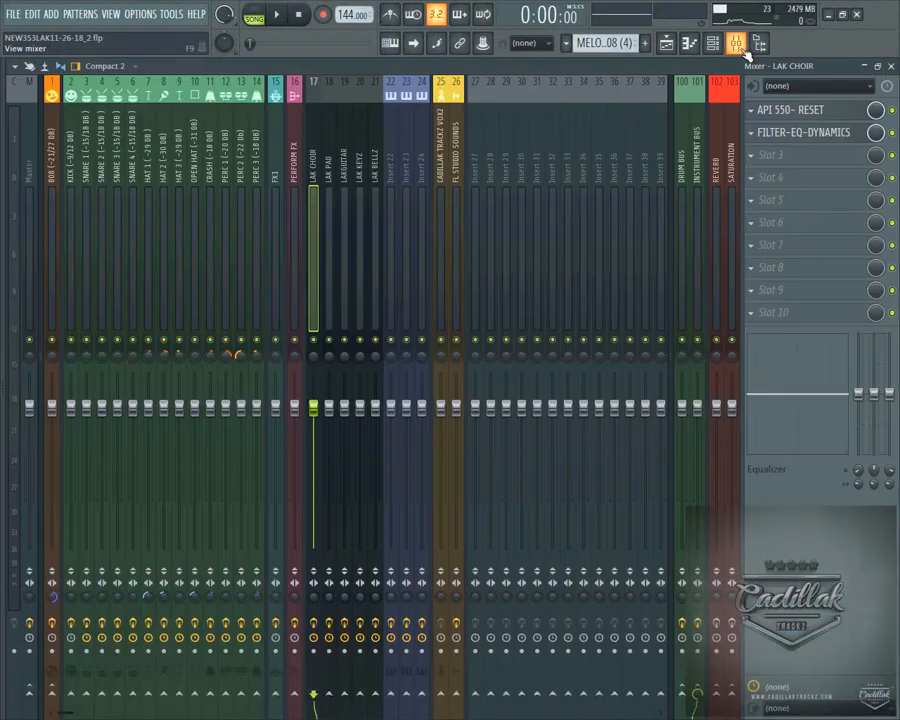
pyautogui.click(737, 45)
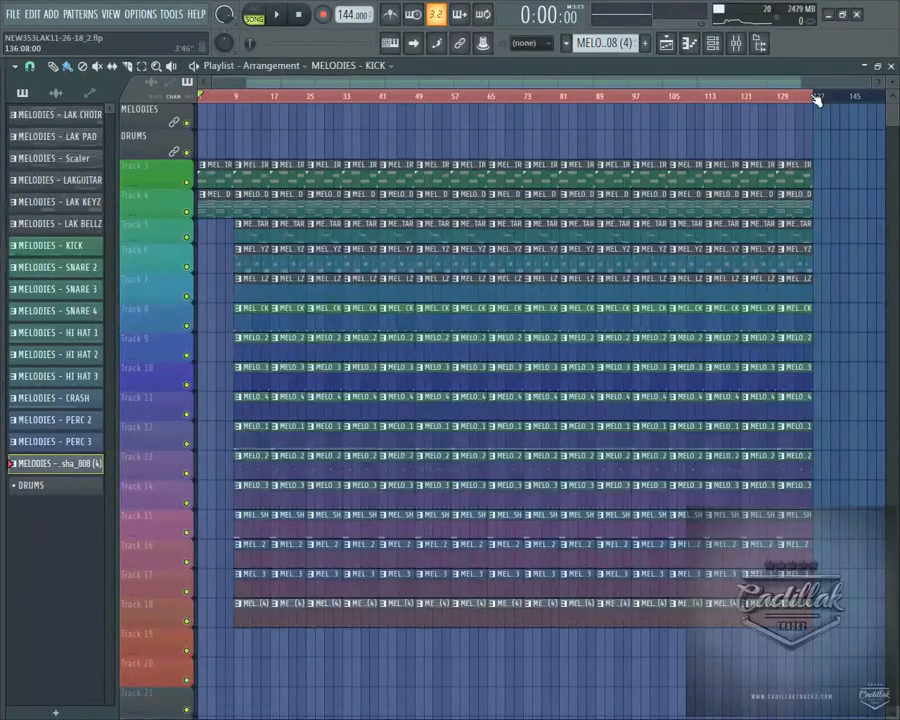
# - Inspect the effect slots of the LAK CHOIR, LAK PAD and LAK KEYZ mixer tracks
pyautogui.click(737, 47)
pyautogui.click(360, 150)
pyautogui.click(314, 158)
pyautogui.click(329, 162)
pyautogui.click(360, 163)
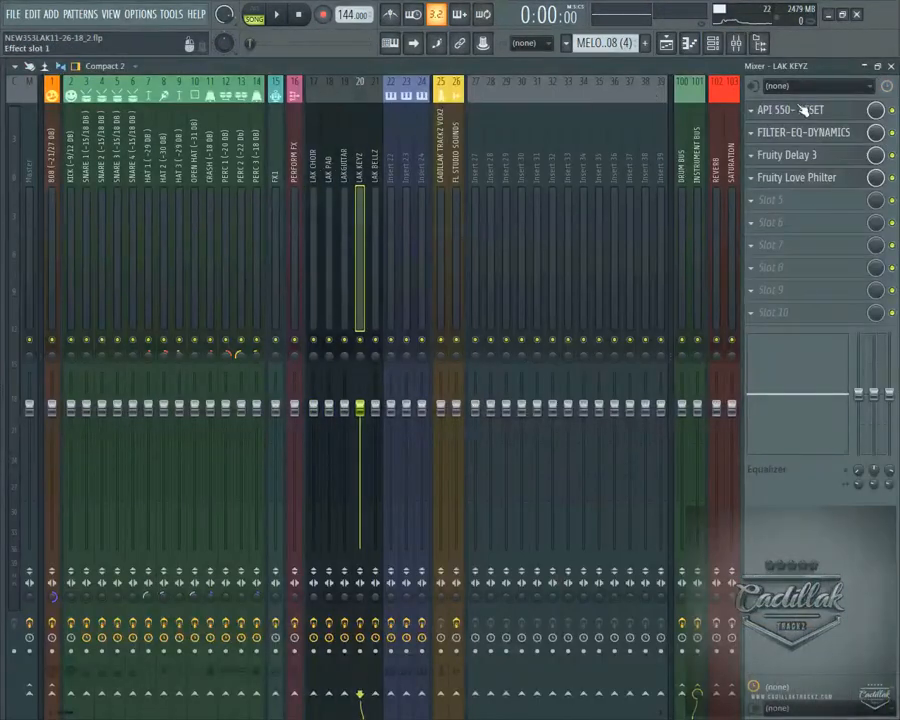
# - Look over the playlist arrangement and the piano roll, channel rack and mixer windows
pyautogui.press('F9')
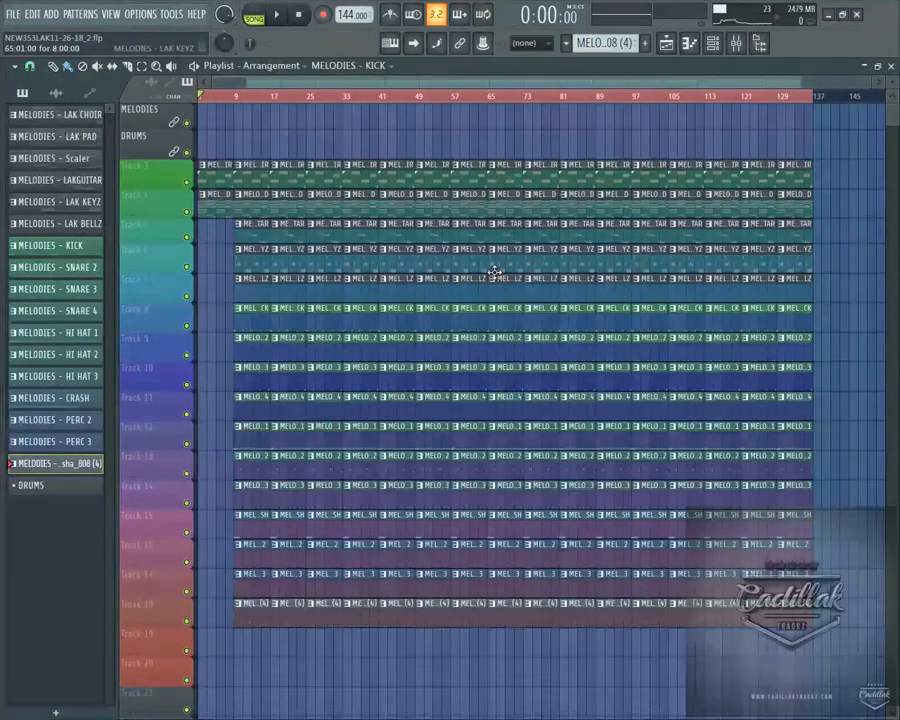
pyautogui.click(668, 42)
pyautogui.click(690, 42)
pyautogui.click(712, 42)
pyautogui.click(736, 42)
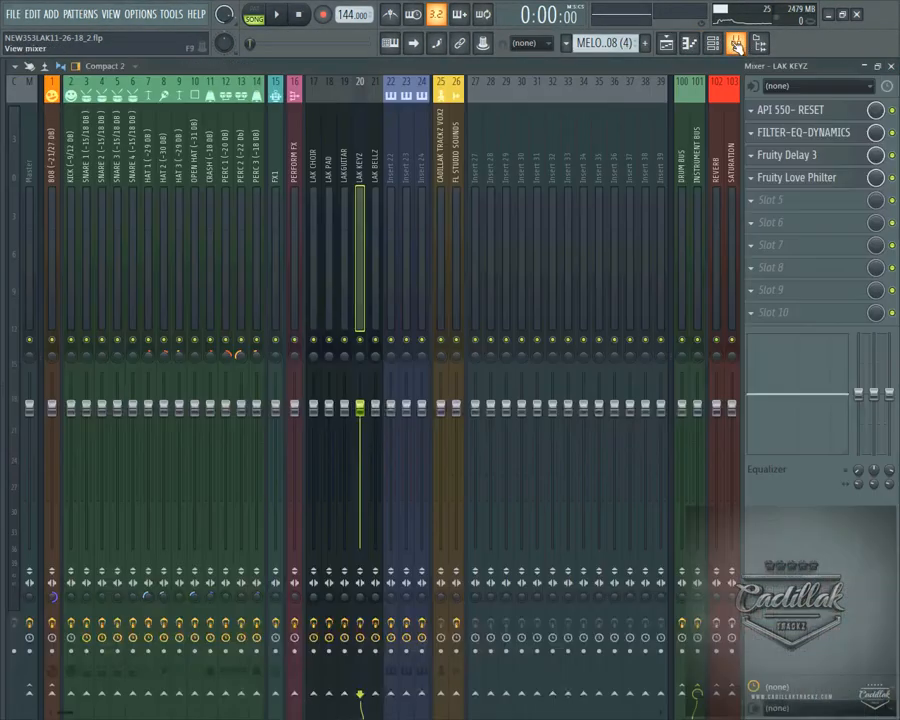
pyautogui.click(692, 43)
# - Bring up MASCHINE with its mixer view and play the song briefly to watch the kit sounds' levels and output routing
pyautogui.click(711, 43)
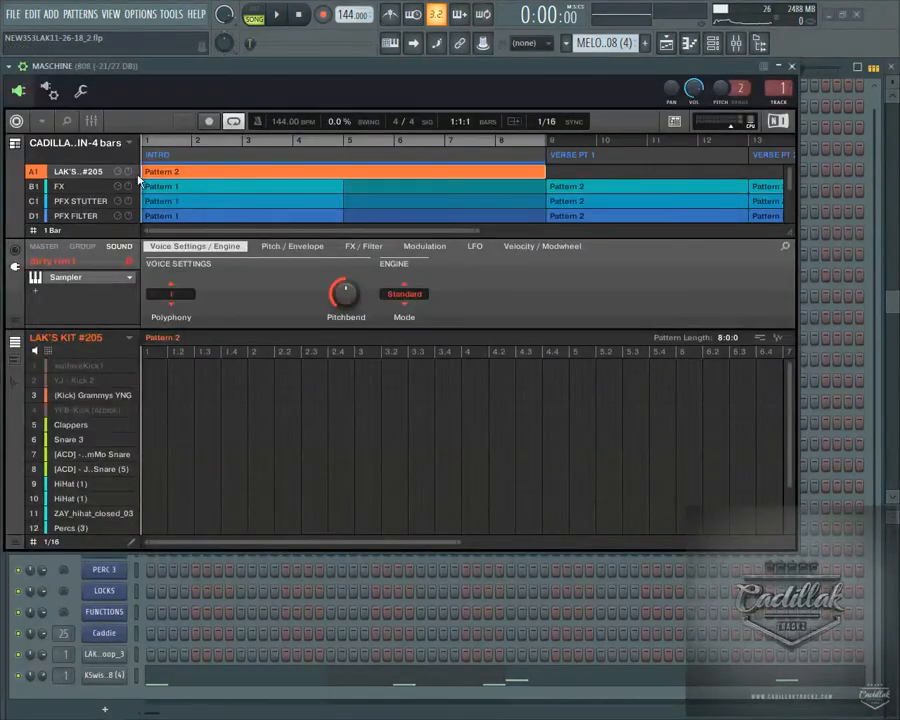
pyautogui.click(92, 121)
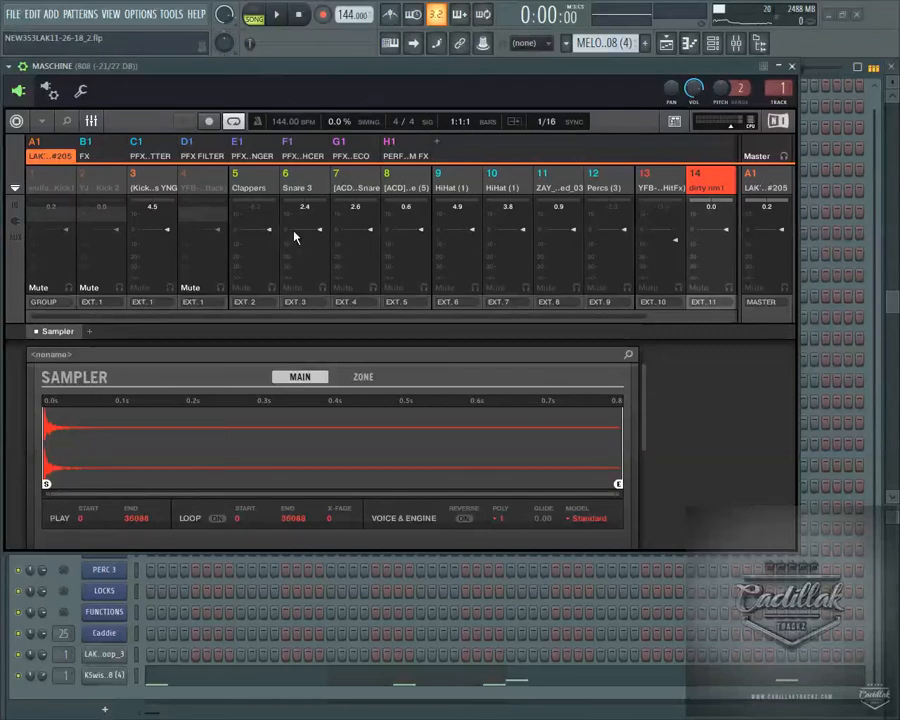
pyautogui.press('space')
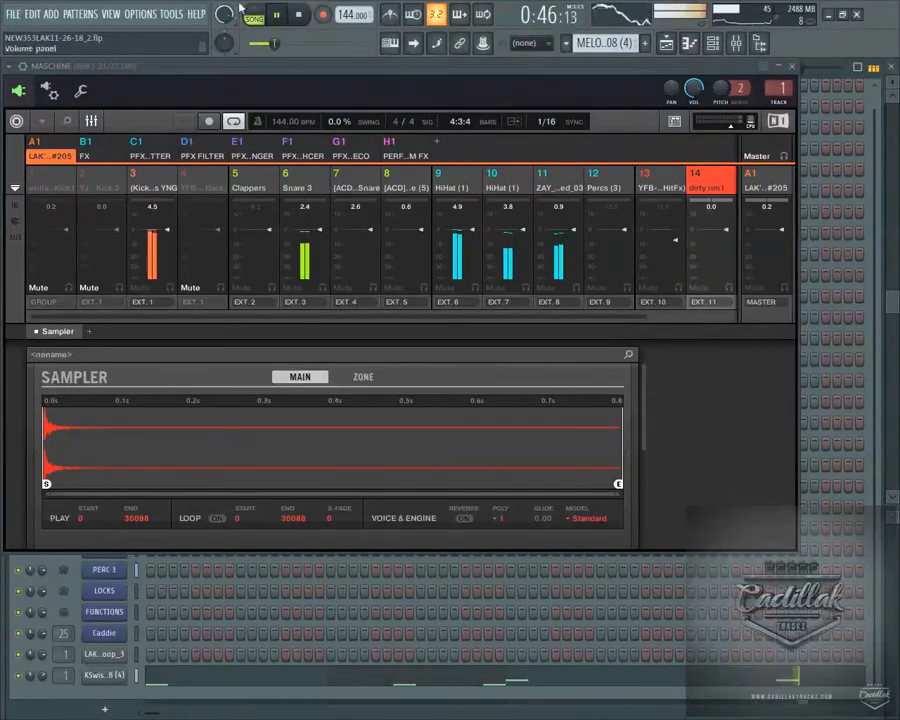
pyautogui.click(276, 14)
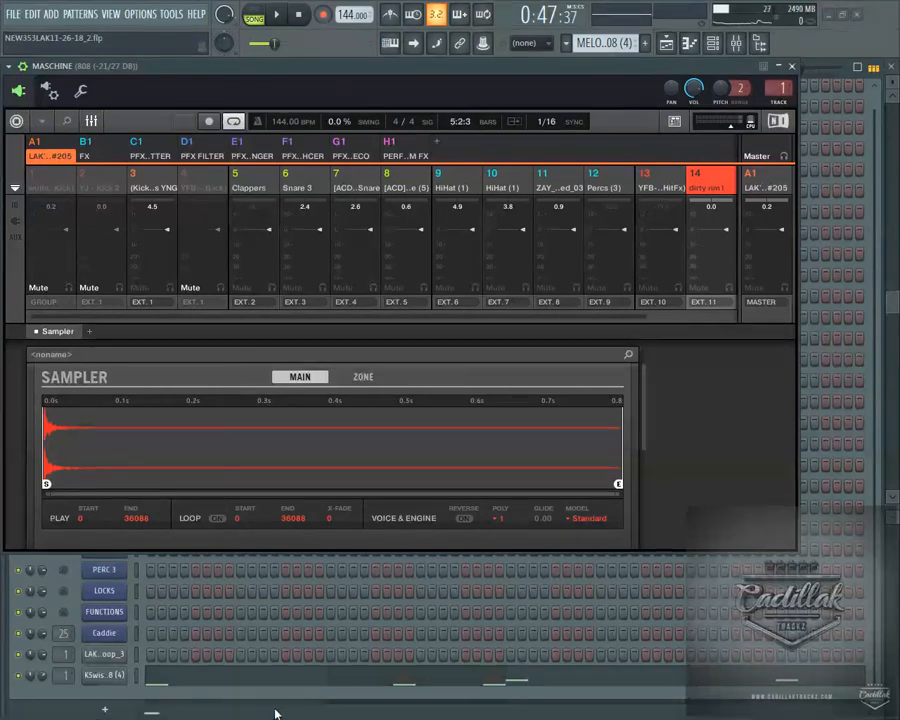
# - Show the mixer behind MASCHINE, reposition the MASCHINE window so the mixer track names stay readable, and select Insert 23
pyautogui.moveTo(745, 70); pyautogui.dragTo(576, 200)
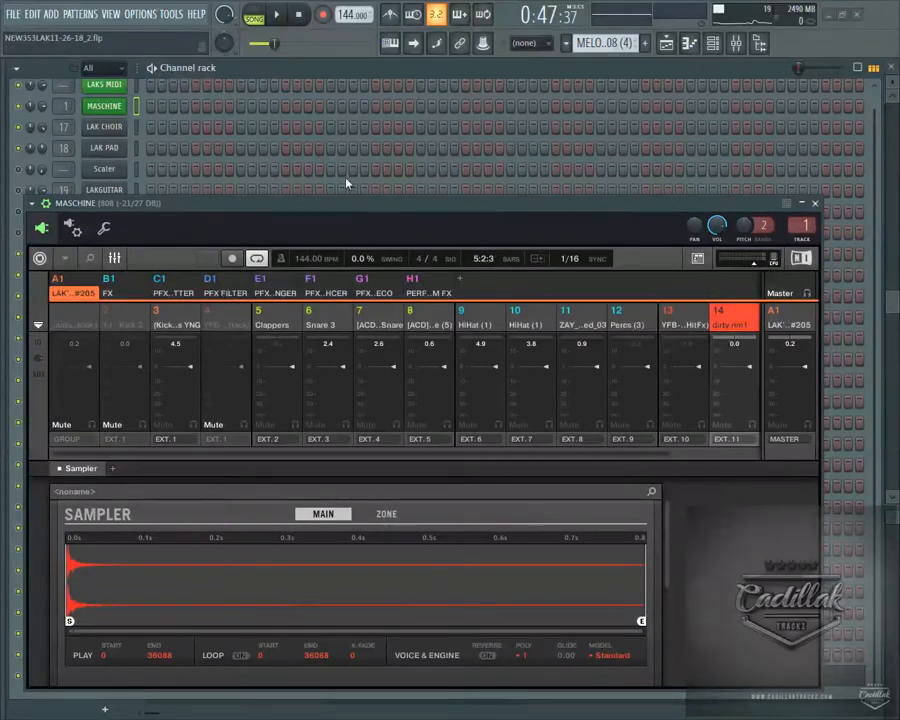
pyautogui.moveTo(444, 201); pyautogui.dragTo(712, 422)
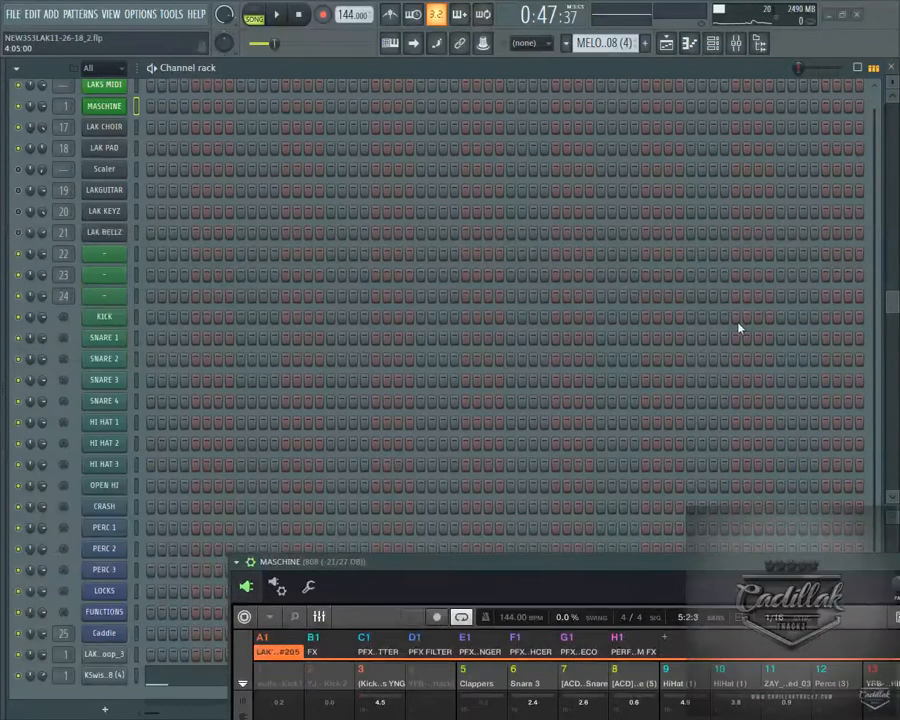
pyautogui.click(740, 44)
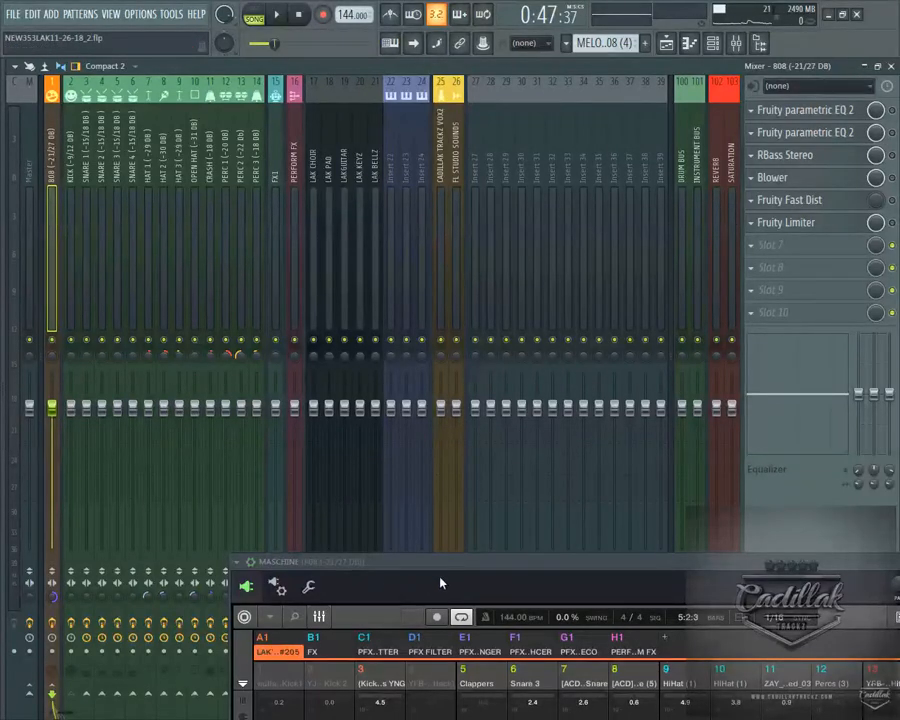
pyautogui.click(357, 358)
pyautogui.moveTo(432, 568); pyautogui.dragTo(242, 254)
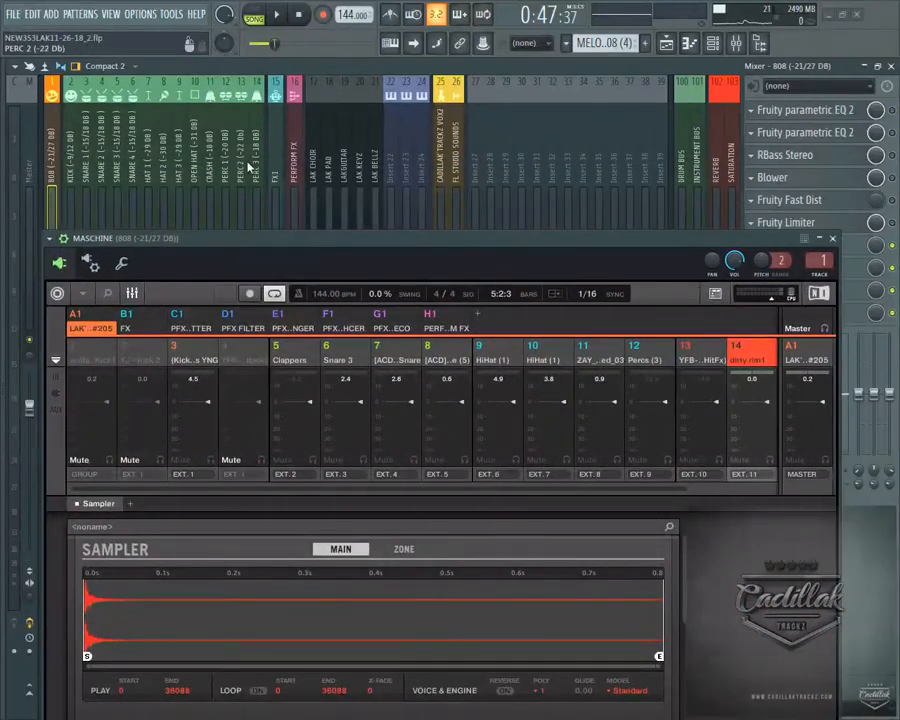
pyautogui.moveTo(431, 249); pyautogui.dragTo(416, 210)
pyautogui.click(406, 151)
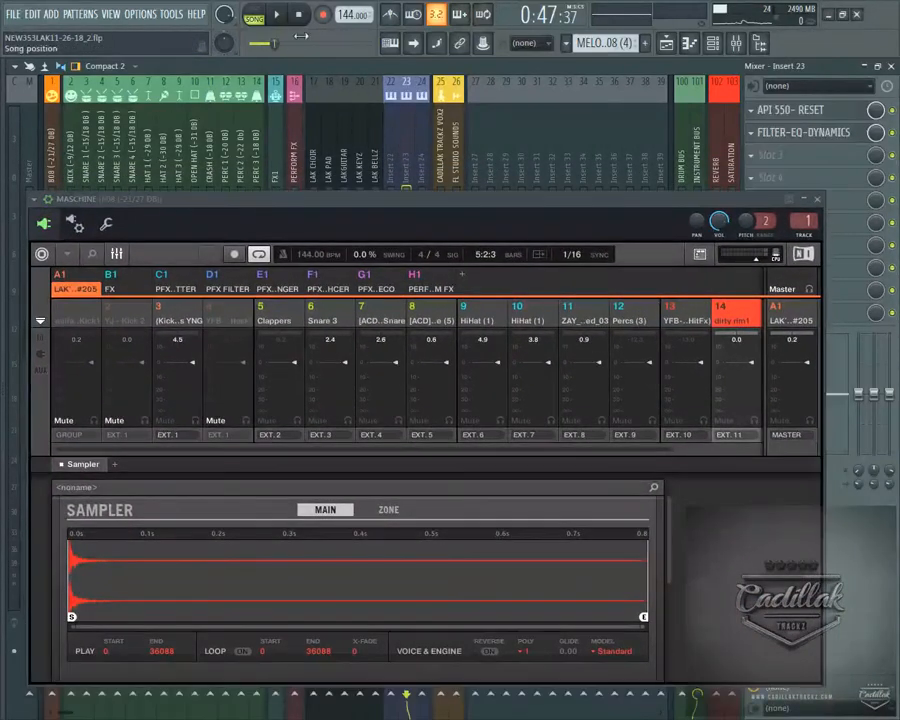
# - Play the song with MASCHINE's channel faders in view, stop it, and close the MASCHINE and mixer windows
pyautogui.click(278, 15)
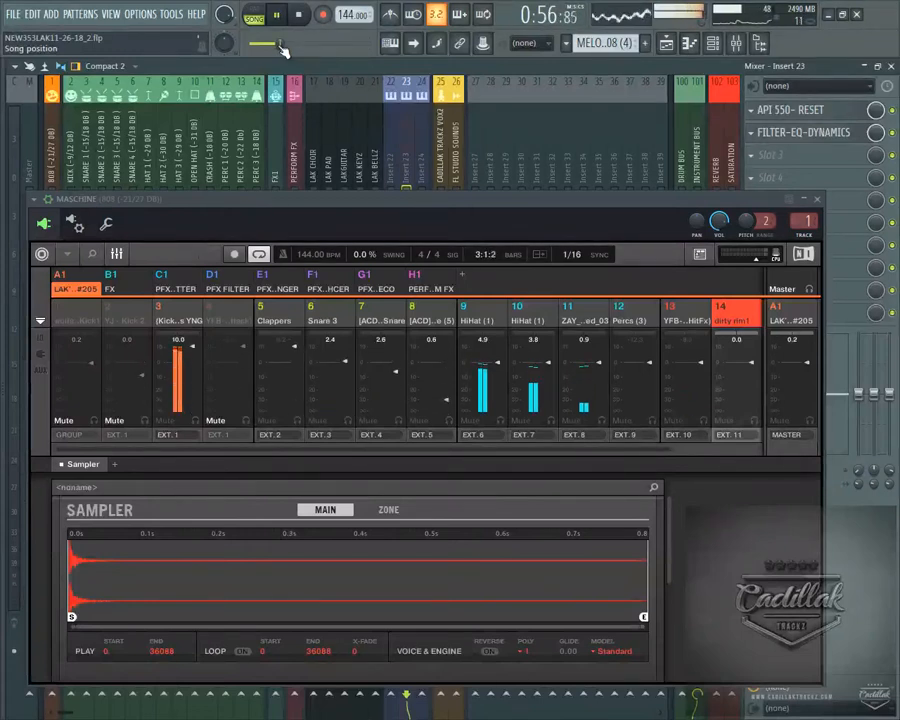
pyautogui.press('space')
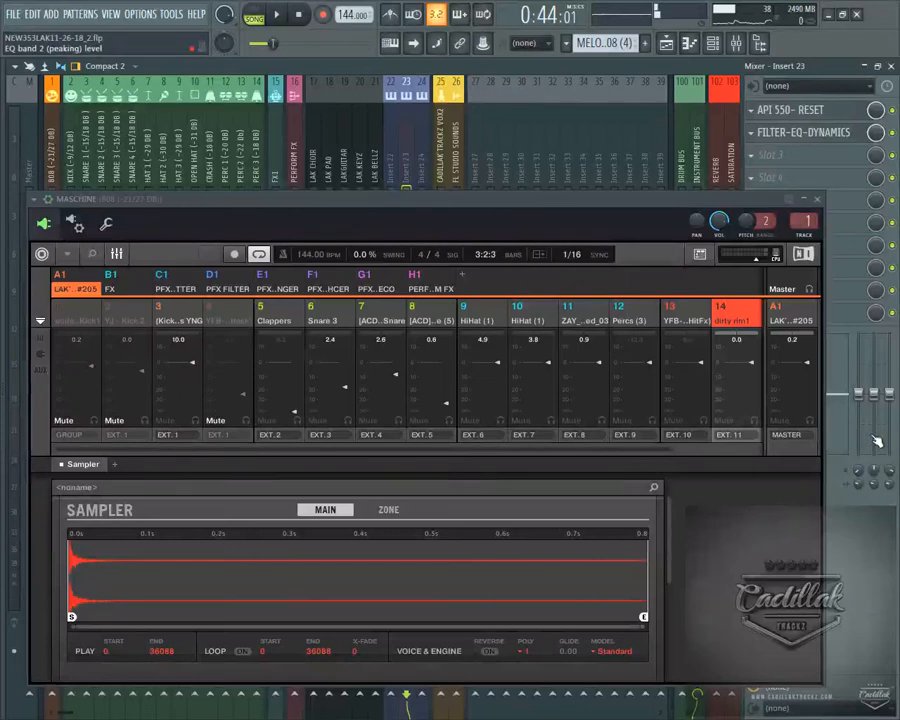
pyautogui.click(805, 200)
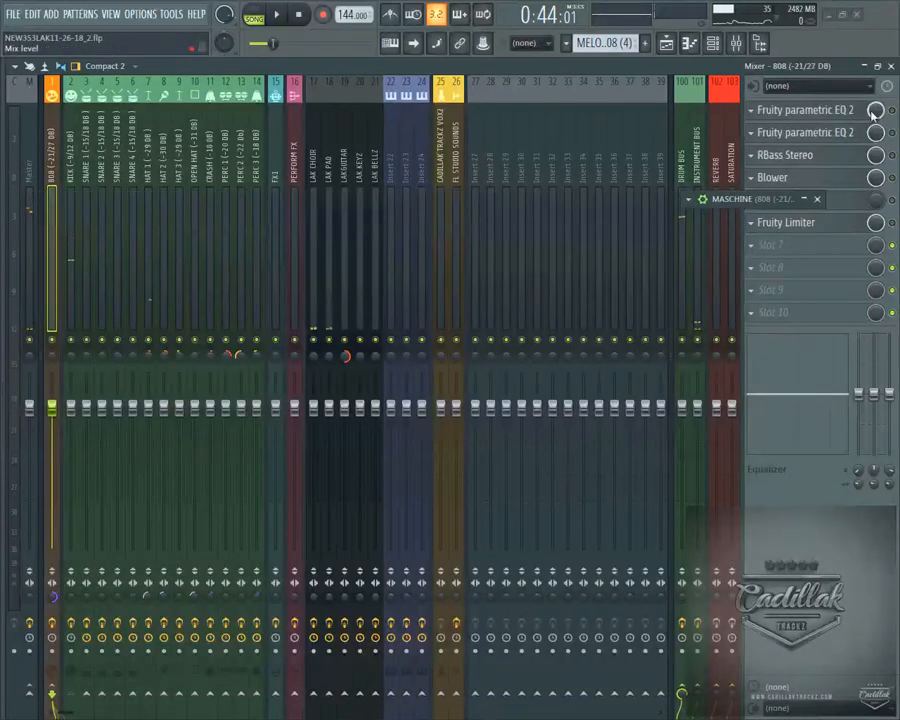
pyautogui.click(817, 199)
pyautogui.click(891, 66)
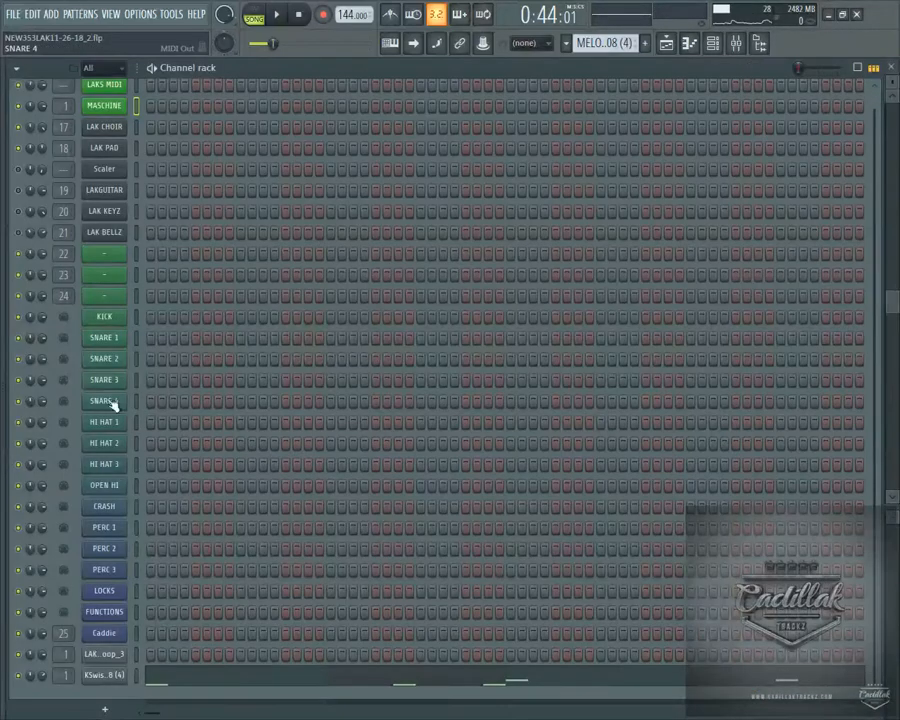
# - Reopen MASCHINE from the channel rack, restore its full window and switch it back to the arrangement view
pyautogui.scroll(1, 395, 497)
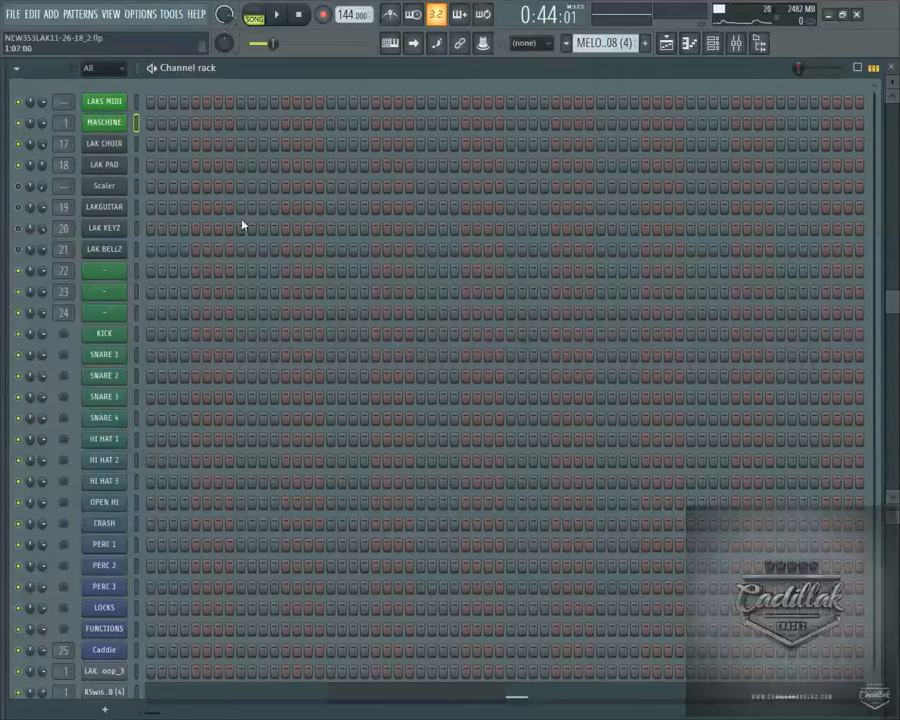
pyautogui.click(667, 44)
pyautogui.click(667, 44)
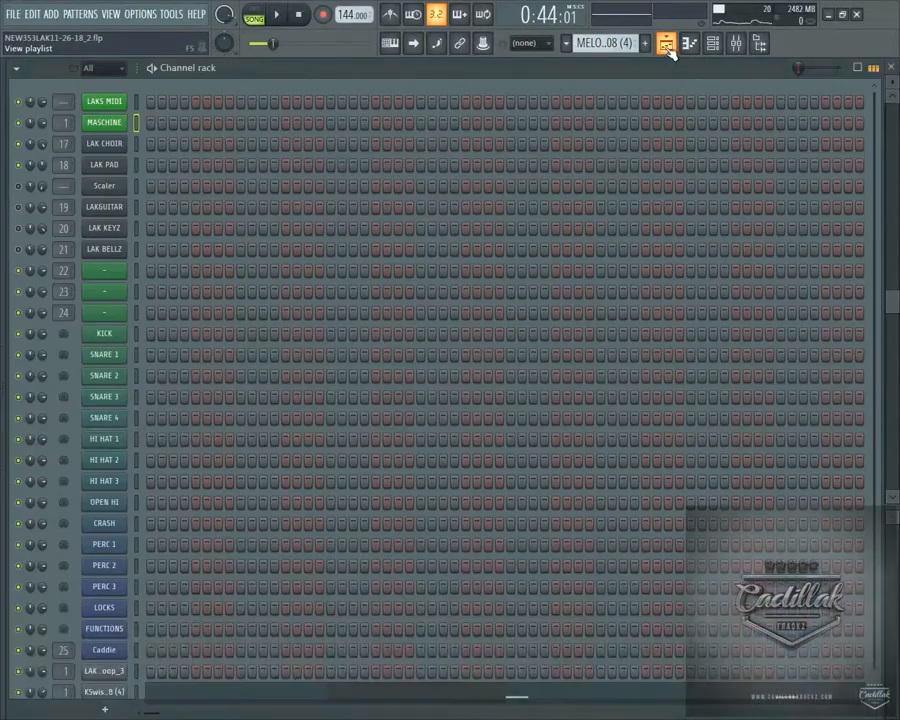
pyautogui.click(91, 124)
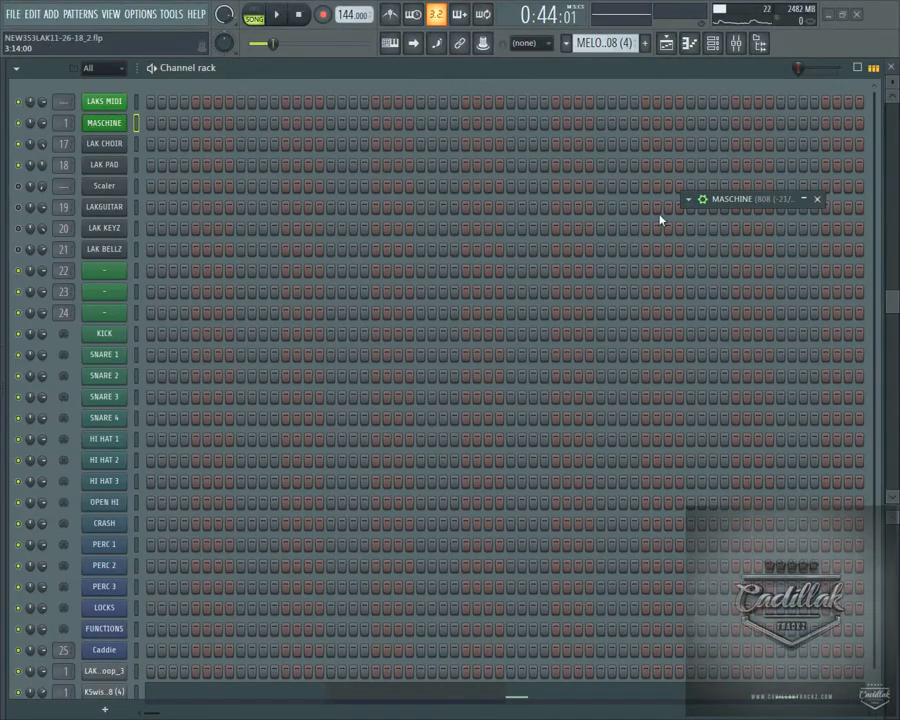
pyautogui.doubleClick(731, 198)
pyautogui.moveTo(853, 200); pyautogui.dragTo(298, 103)
pyautogui.click(217, 155)
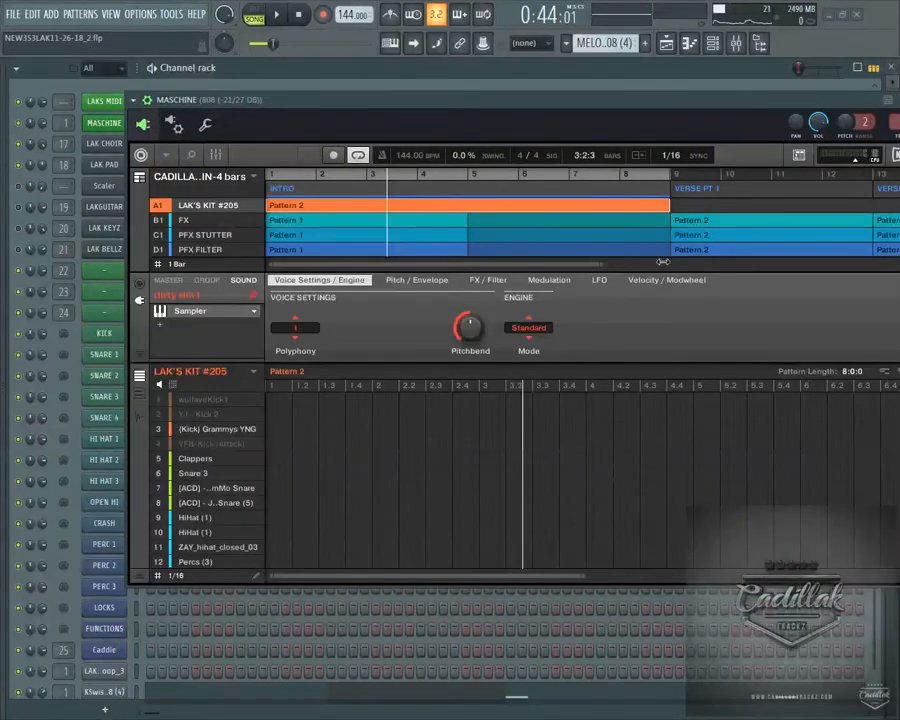
# - Check the PFX STUTTER and PFX FILTER groups in MASCHINE's arrangement and select the FX group B1
pyautogui.moveTo(600, 264); pyautogui.dragTo(520, 264)
pyautogui.click(188, 220)
pyautogui.click(212, 236)
pyautogui.click(213, 248)
pyautogui.click(185, 219)
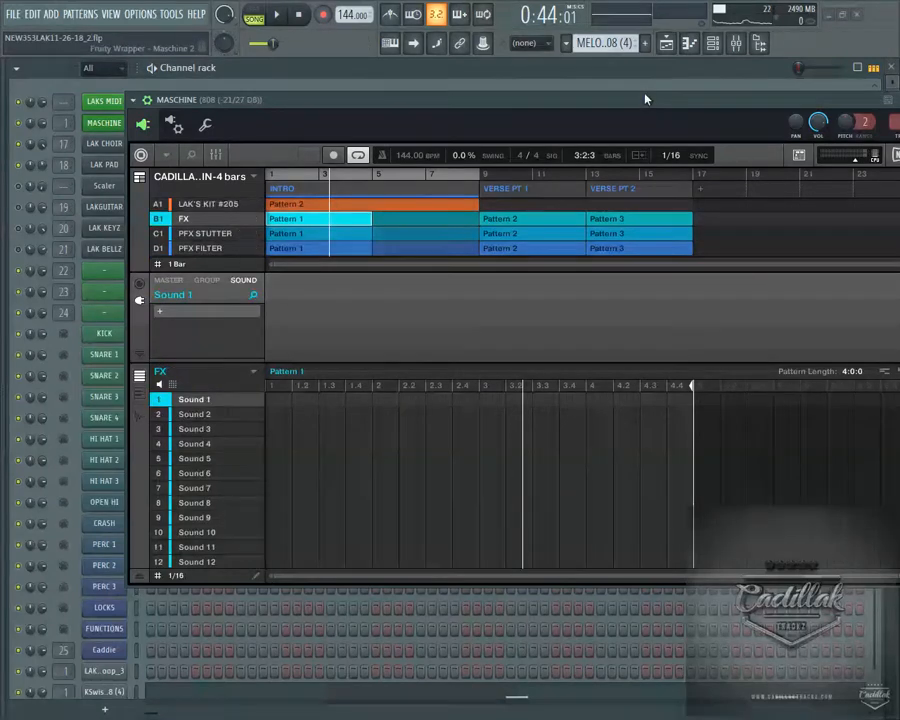
pyautogui.moveTo(645, 100); pyautogui.dragTo(571, 138)
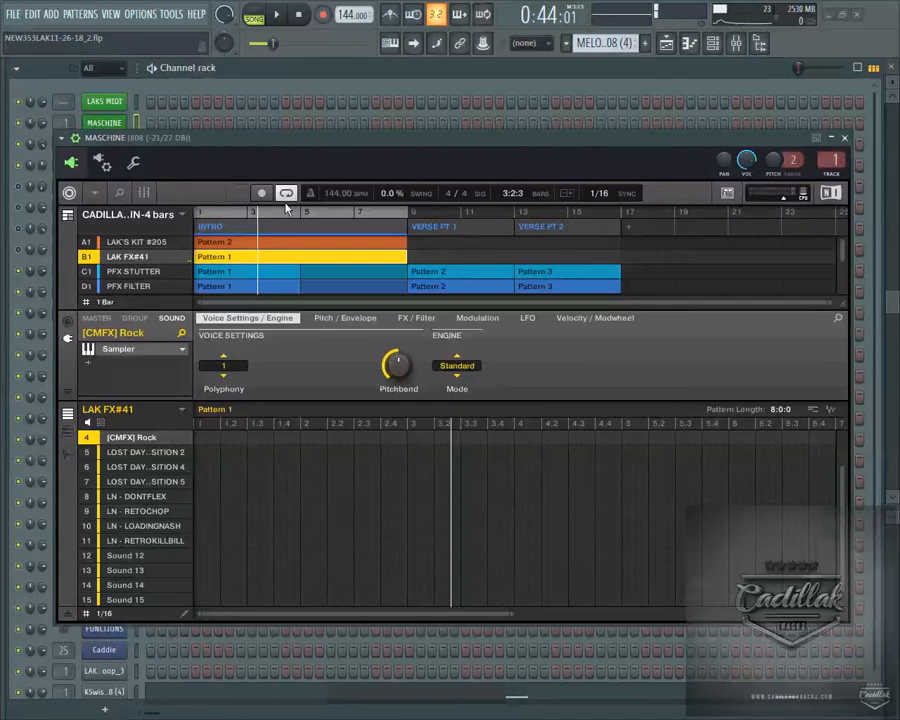
# - Bring up the mixer behind MASCHINE and check that the LAK FX#41 group's sound reaches the FX1 track
pyautogui.click(736, 43)
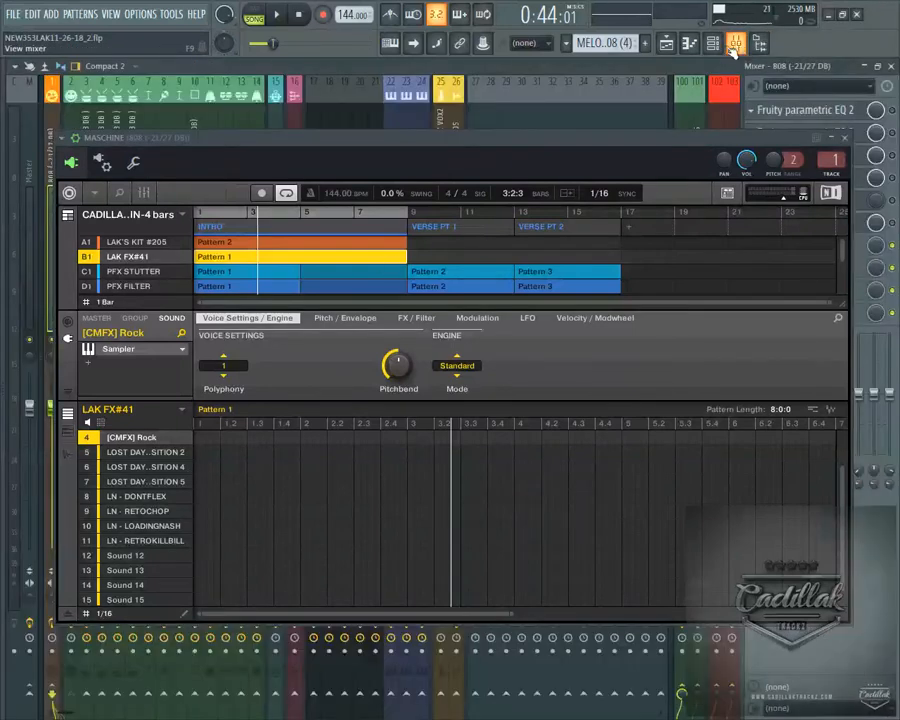
pyautogui.moveTo(526, 137); pyautogui.dragTo(537, 473)
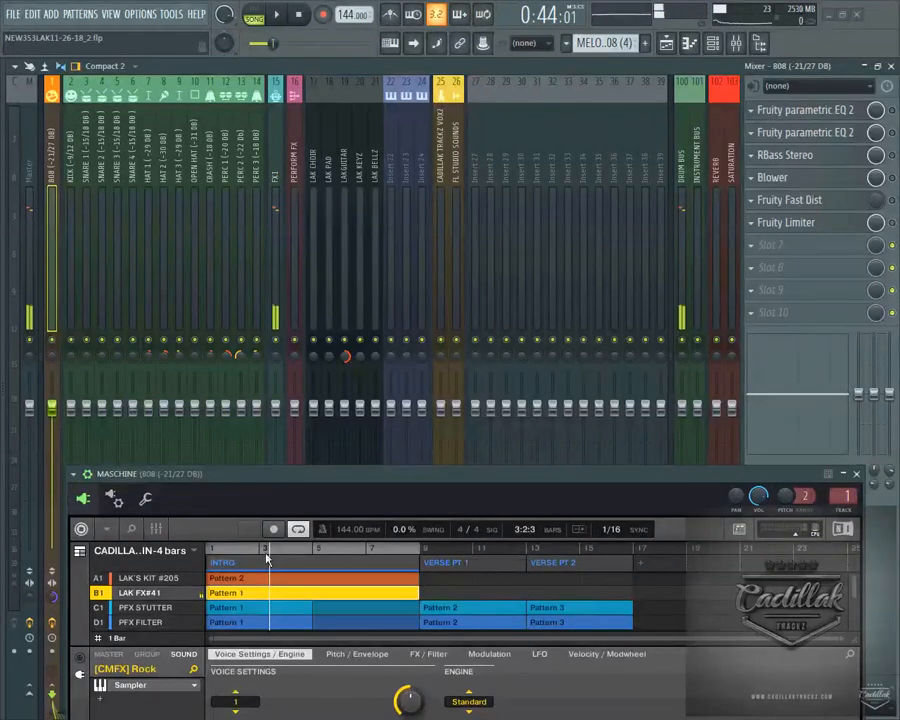
pyautogui.moveTo(393, 478); pyautogui.dragTo(369, 201)
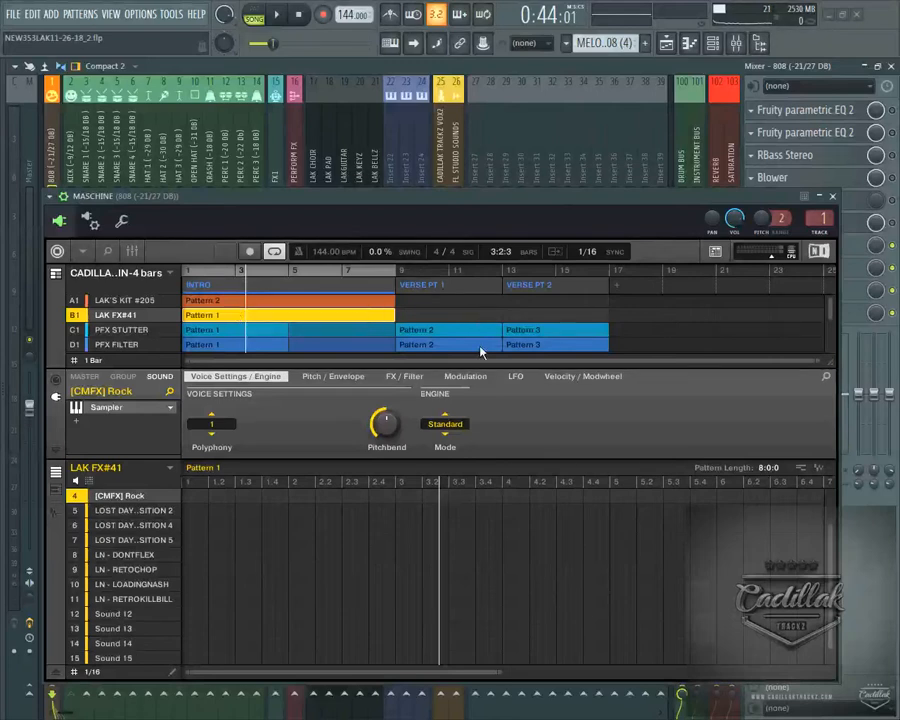
# - Play the song from the start, add Pattern 2 of LAK FX#41 to the VERSE PT 1 scene, and stop playback
pyautogui.click(298, 15)
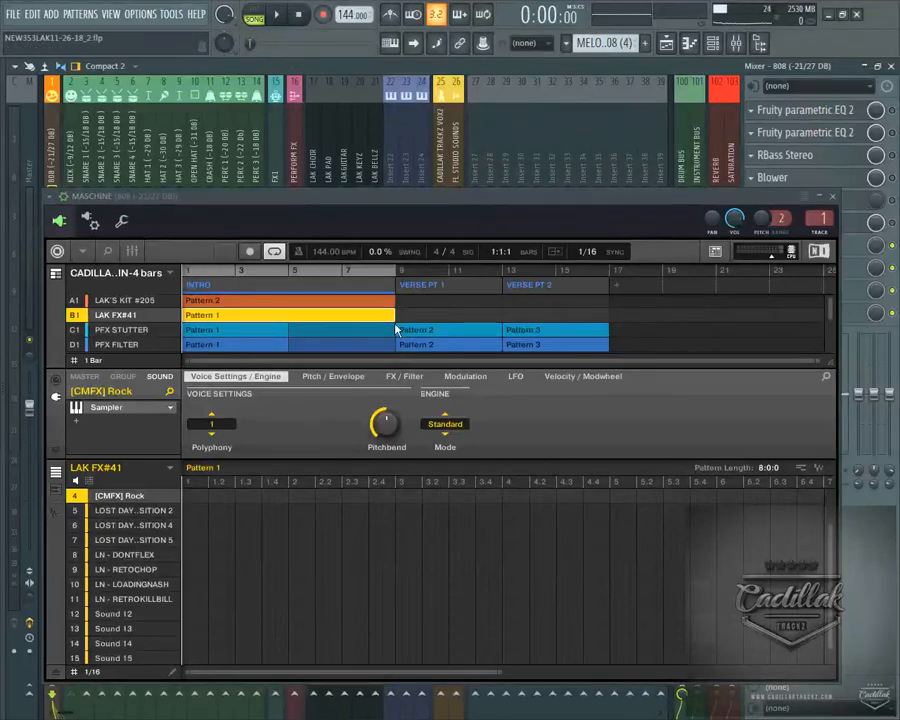
pyautogui.click(277, 14)
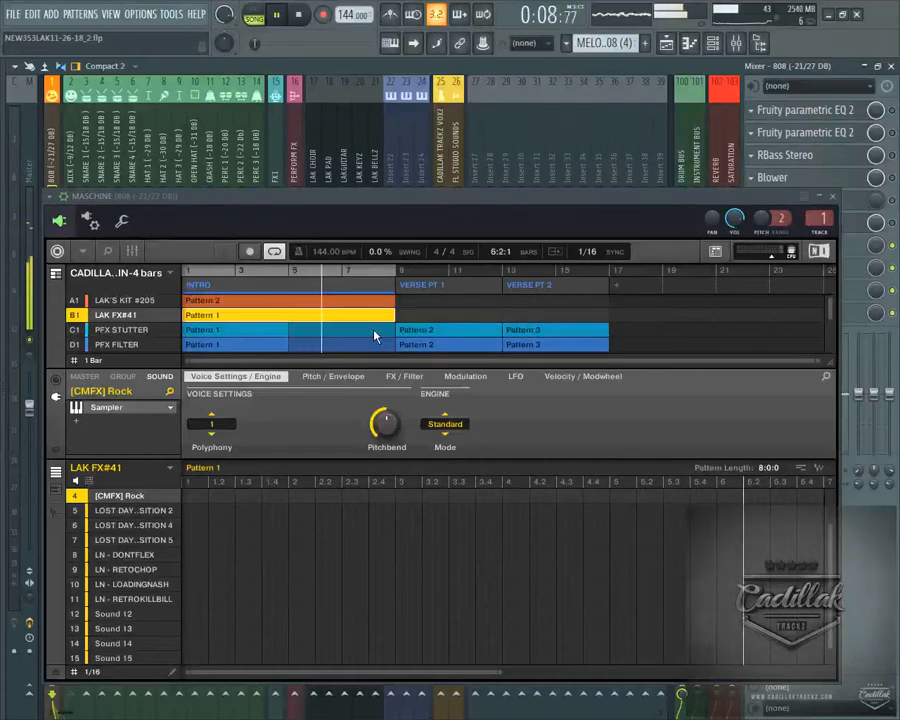
pyautogui.press('Tab')
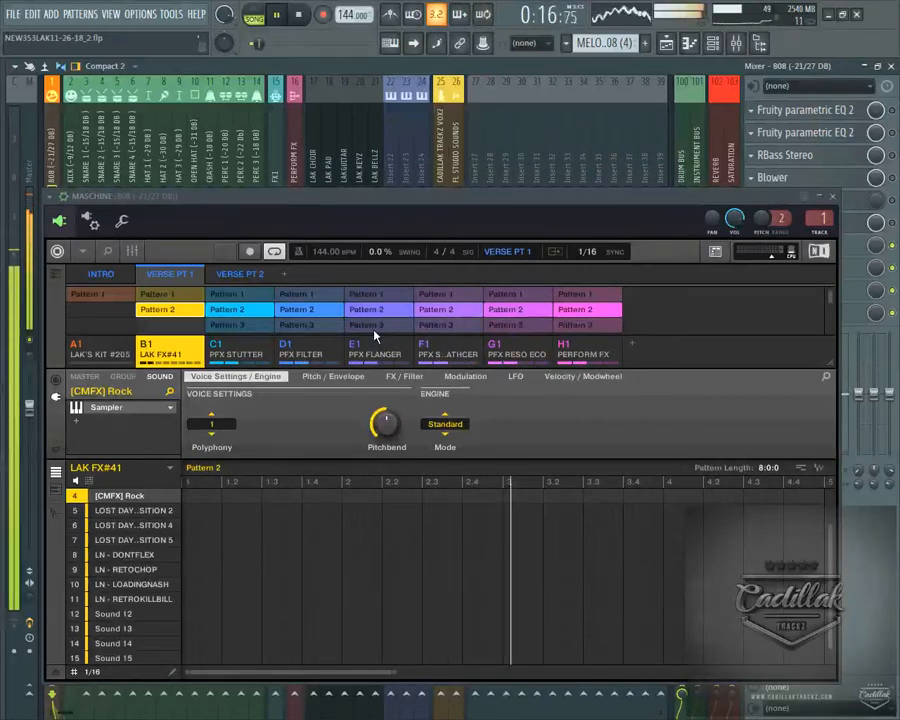
pyautogui.press('Tab')
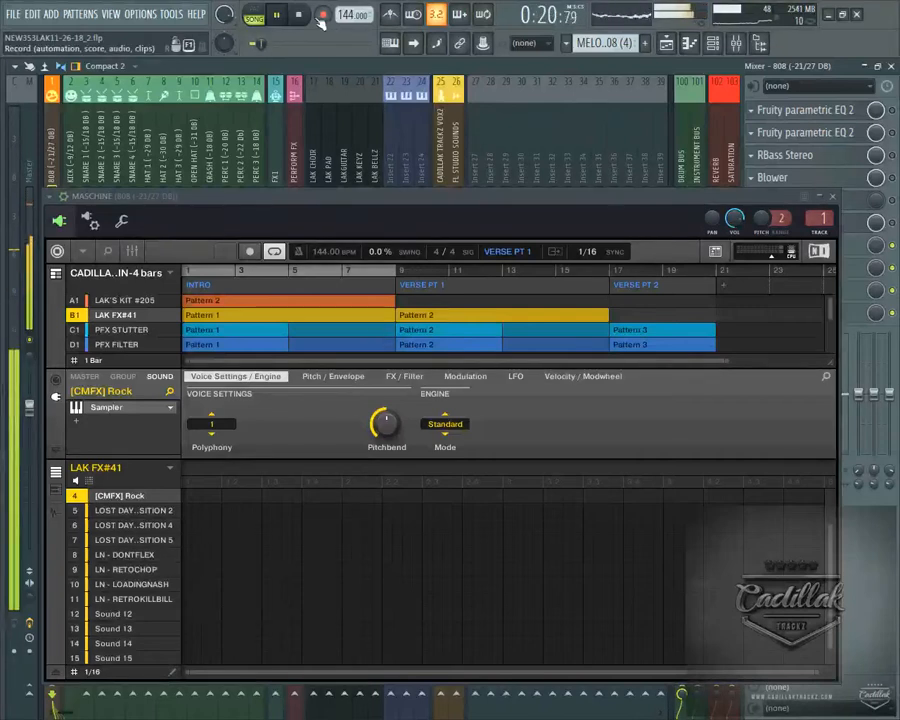
pyautogui.press('space')
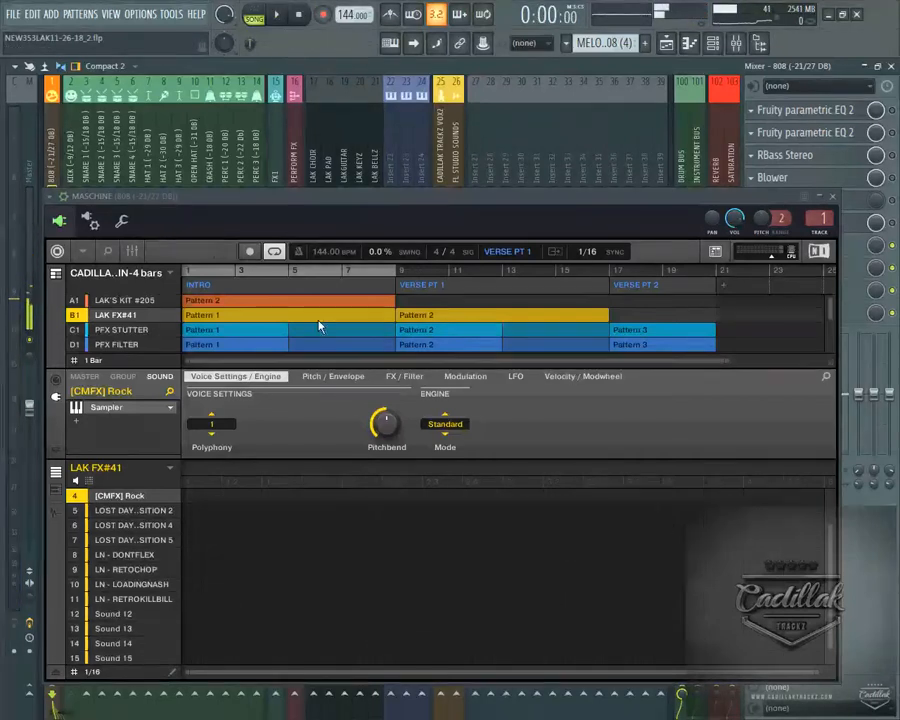
# - Try recording a LOST DAY..SITION 4 hit at bar 8 of LAK FX#41's Pattern 2 during playback, and undo the take
pyautogui.click(476, 314)
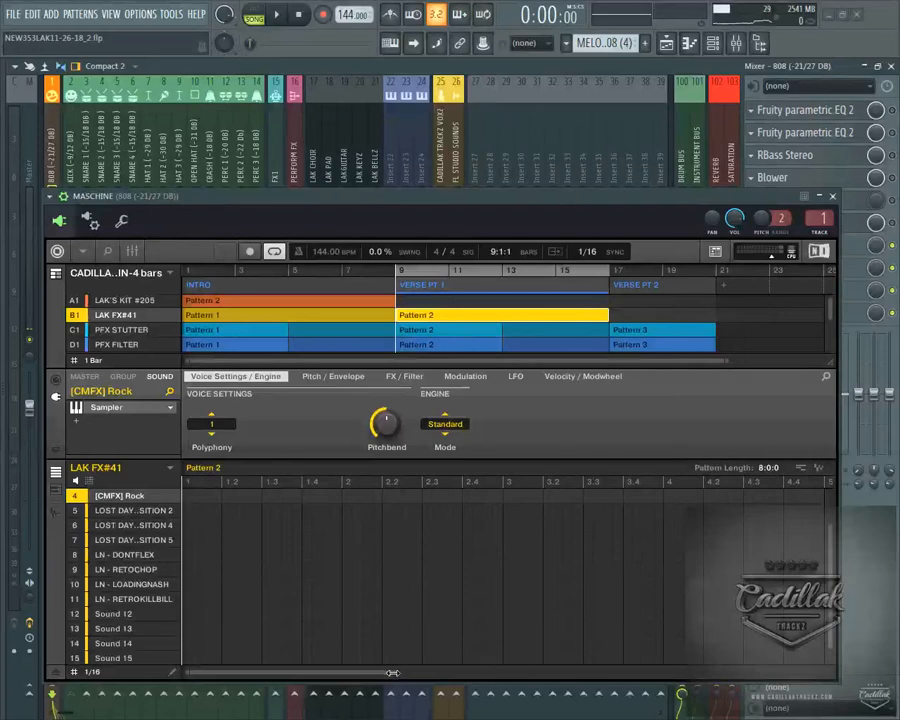
pyautogui.moveTo(391, 672); pyautogui.dragTo(888, 620)
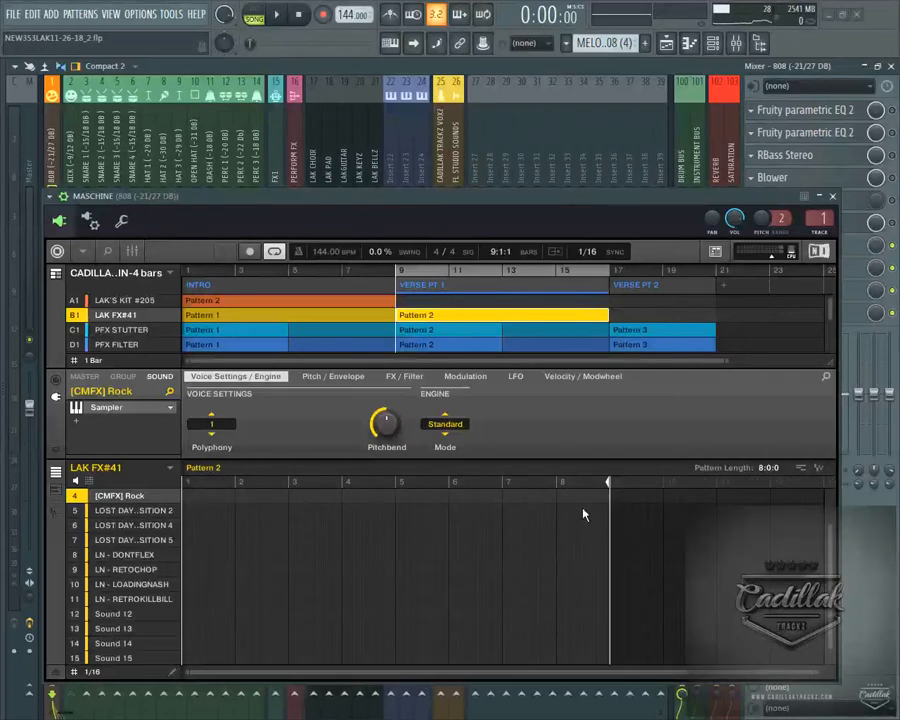
pyautogui.click(276, 14)
pyautogui.moveTo(389, 432)
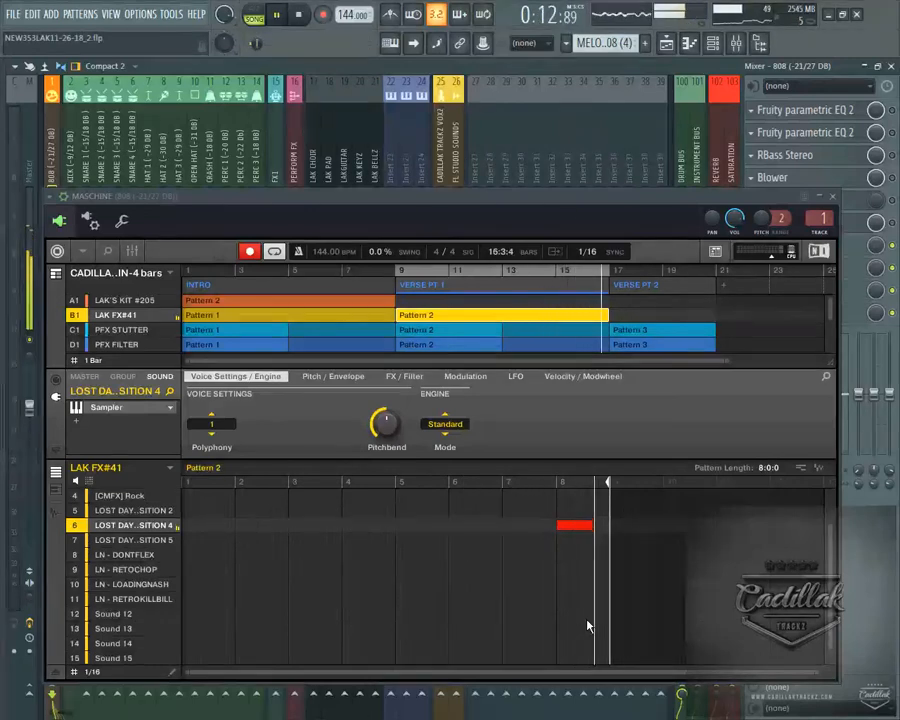
pyautogui.press('space')
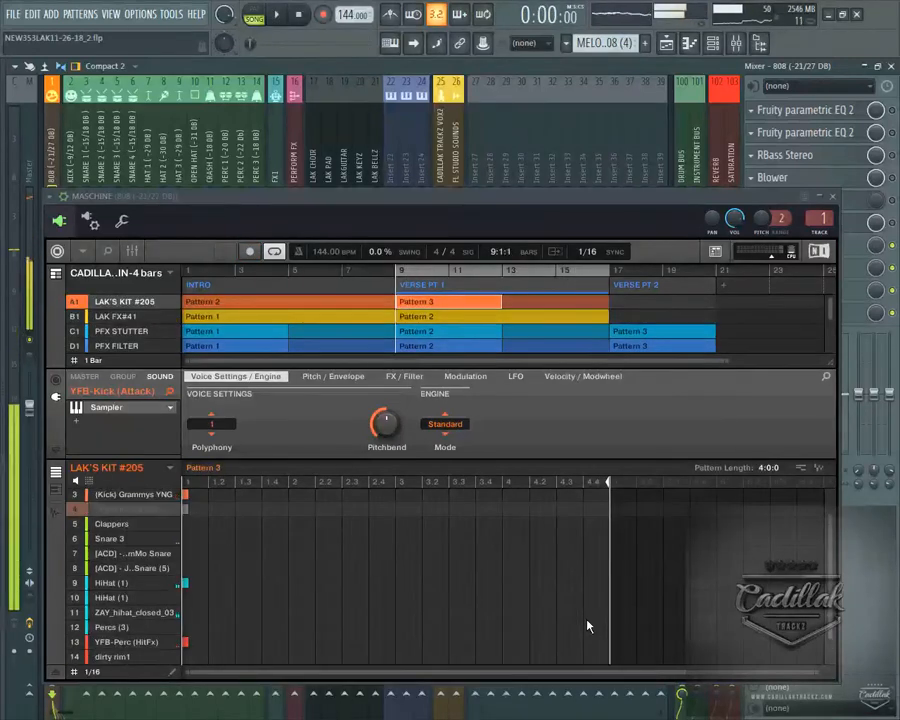
pyautogui.hotkey('ctrl', 'z')
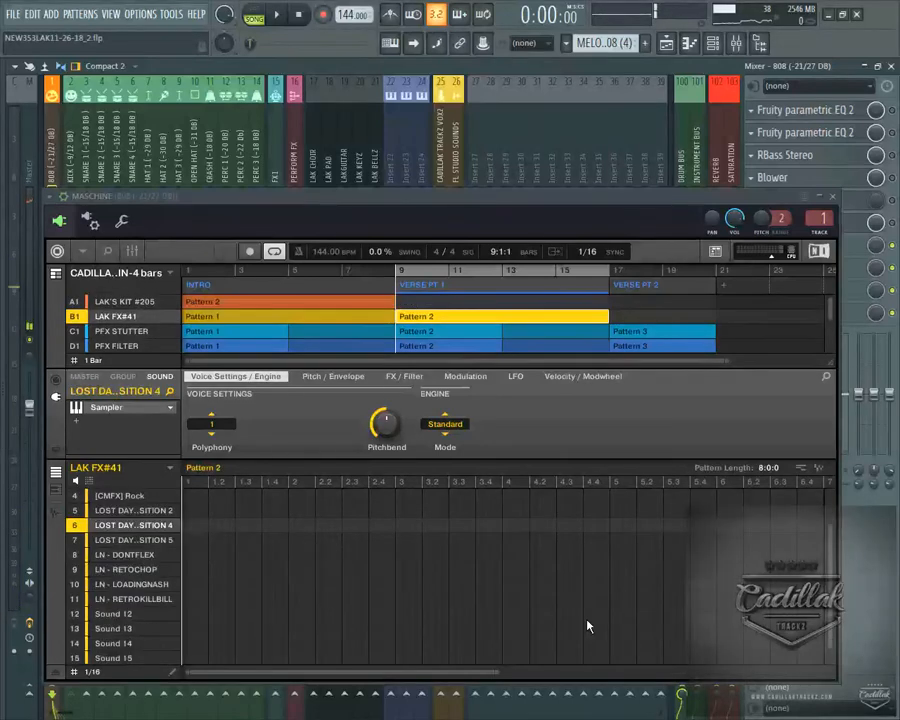
pyautogui.scroll(3, 820, 545)
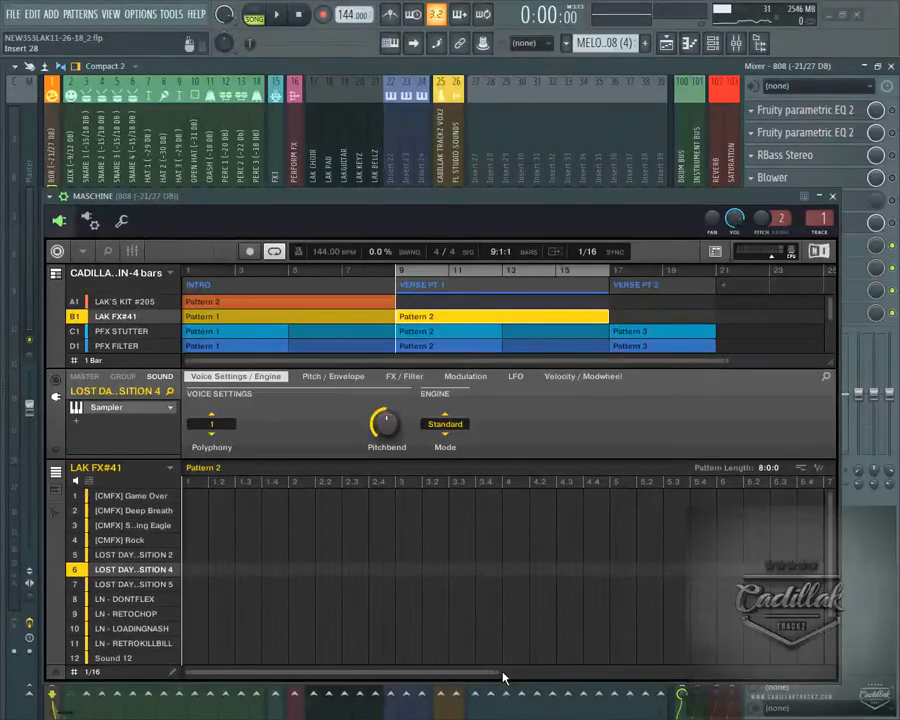
# - Review the full length of LAK FX#41's Pattern 2 and check the group's patterns in the INTRO, VERSE PT 1 and VERSE PT 2 scenes
pyautogui.moveTo(495, 676); pyautogui.dragTo(878, 636)
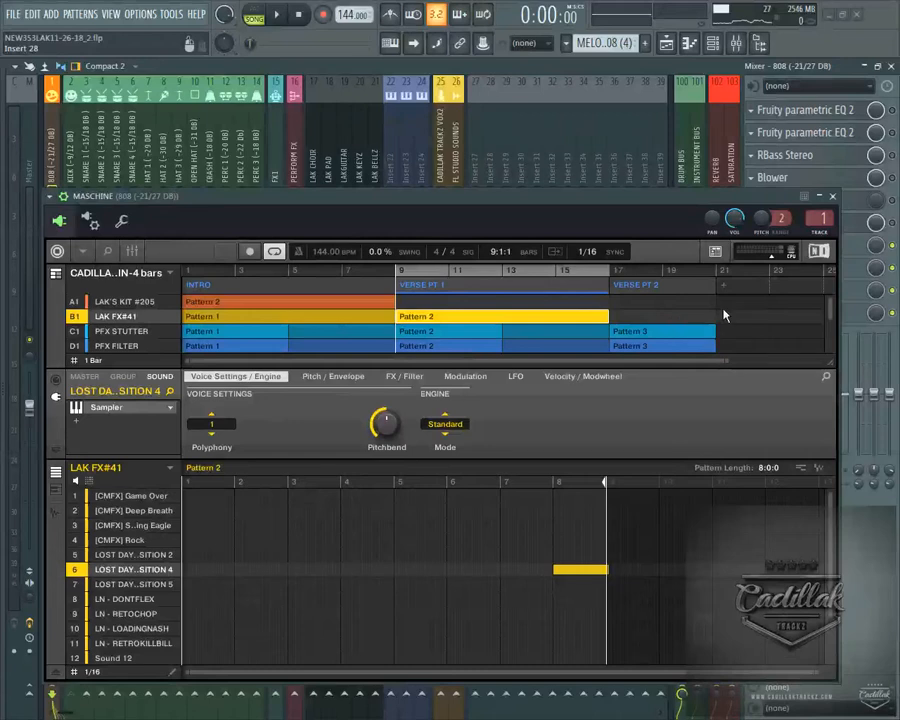
pyautogui.click(642, 321)
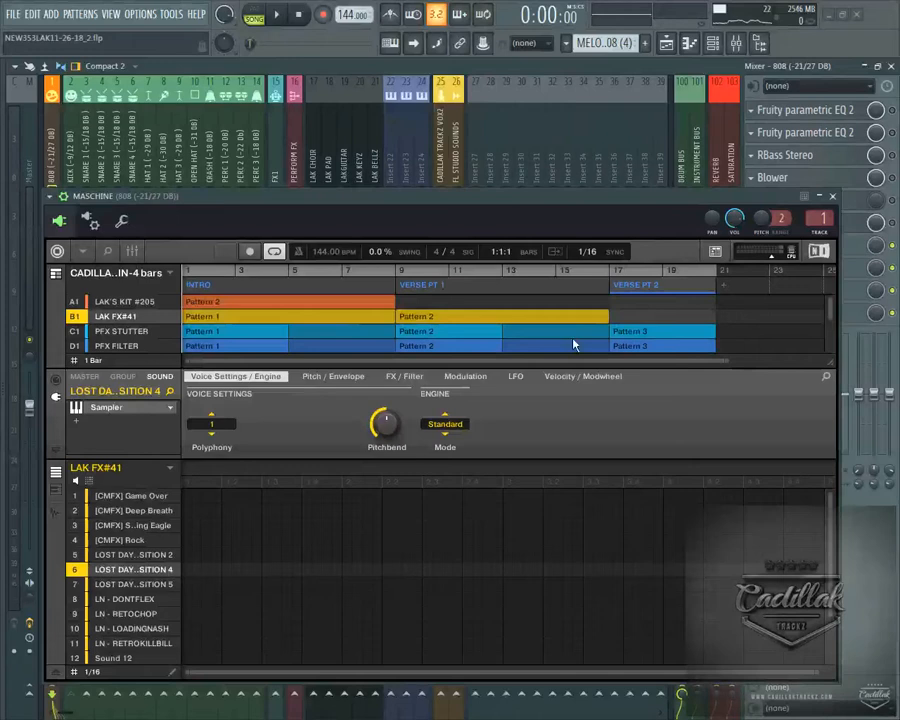
pyautogui.moveTo(725, 361); pyautogui.dragTo(757, 354)
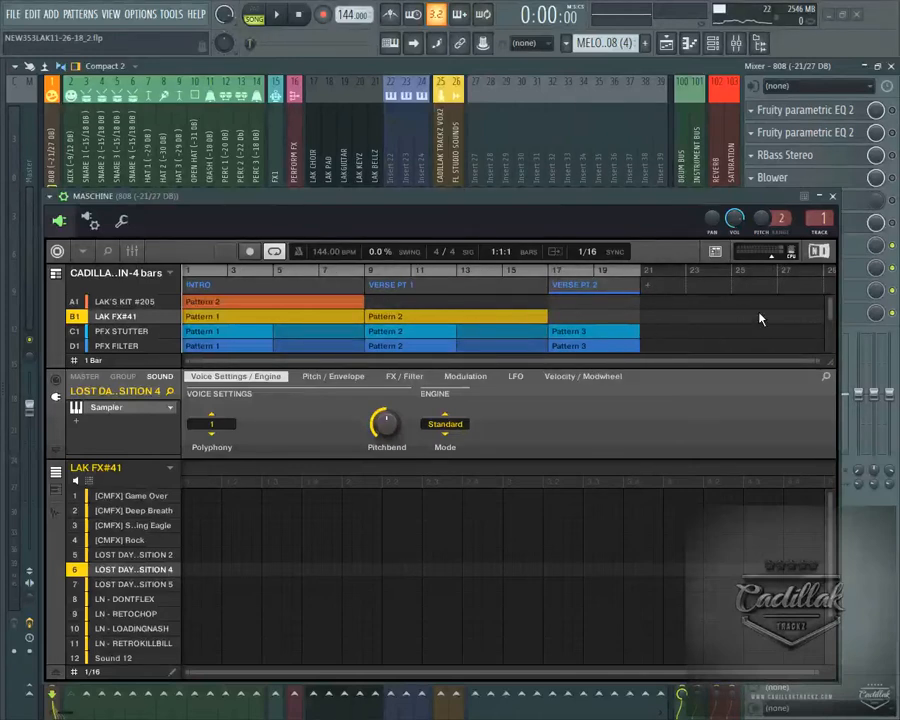
pyautogui.click(258, 317)
pyautogui.click(388, 320)
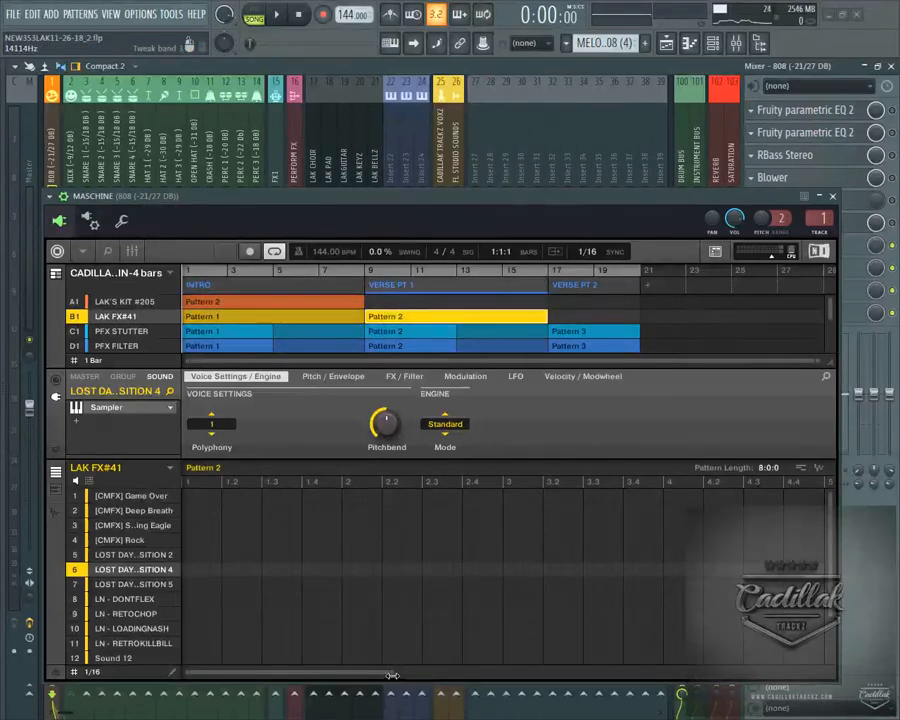
# - Minimize MASCHINE and the mixer, listen to the playlist arrangement from about bar 14, and stop playback
pyautogui.click(818, 196)
pyautogui.click(879, 66)
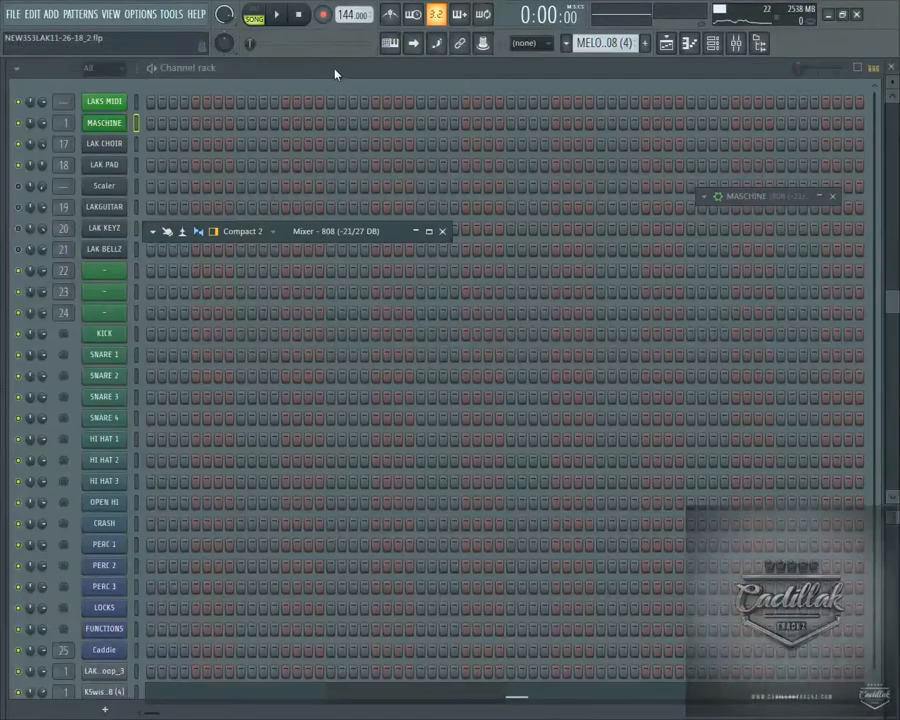
pyautogui.press('space')
pyautogui.press('F5')
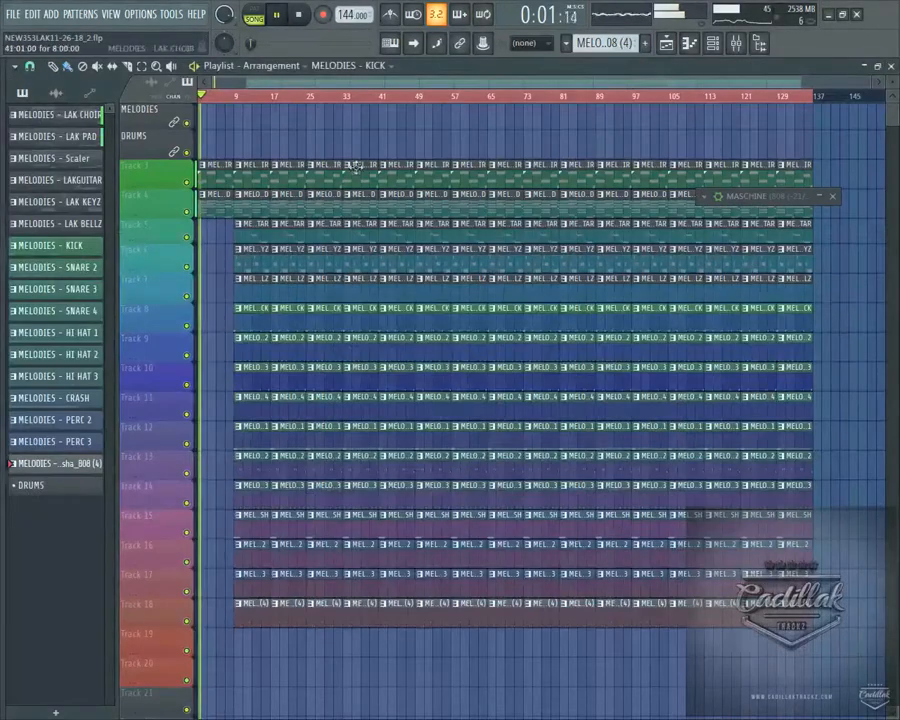
pyautogui.click(258, 96)
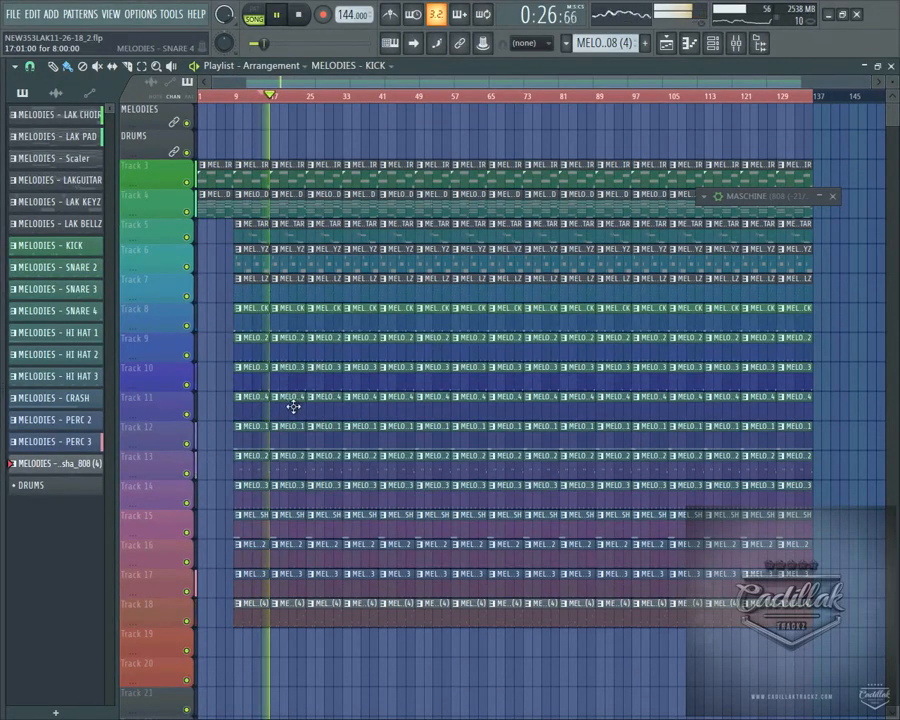
pyautogui.click(735, 42)
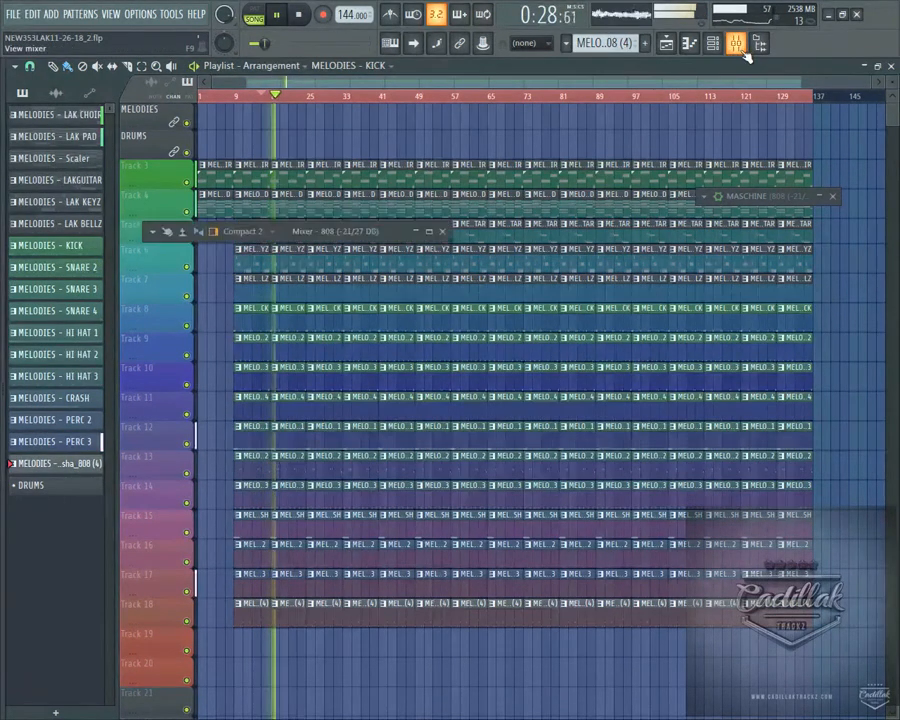
pyautogui.press('space')
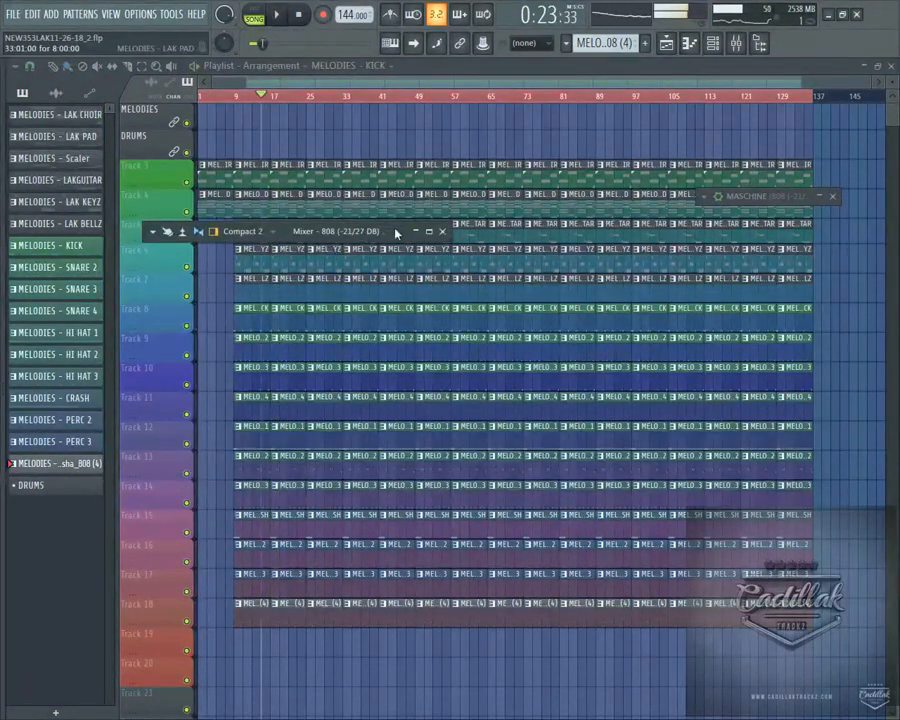
# - Look over the full mixer, the playlist arrangement, the channel rack and the MASCHINE channel's piano roll in turn
pyautogui.doubleClick(397, 232)
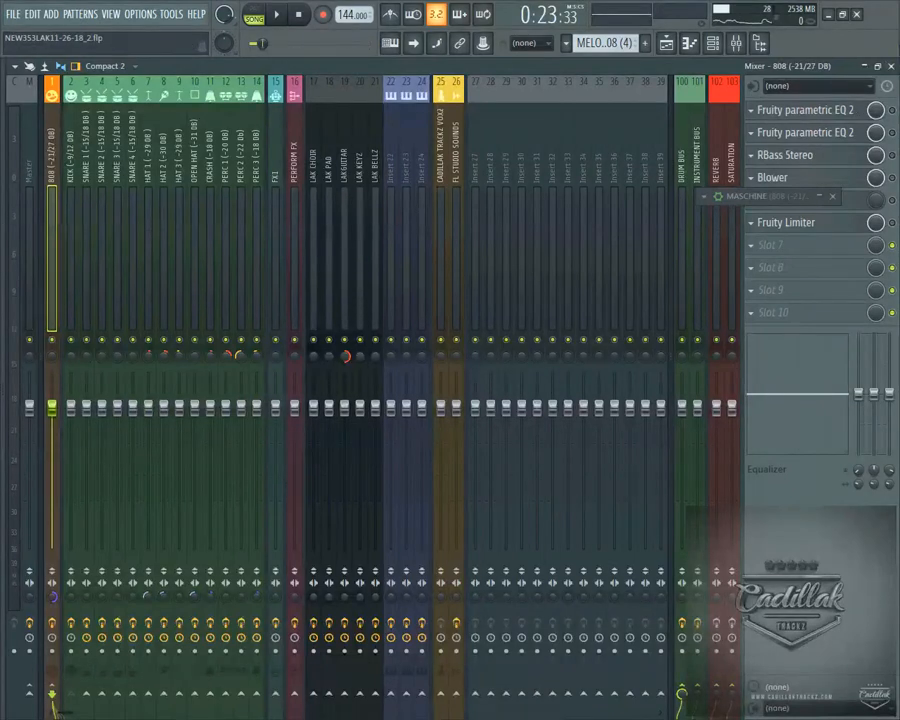
pyautogui.press('F5')
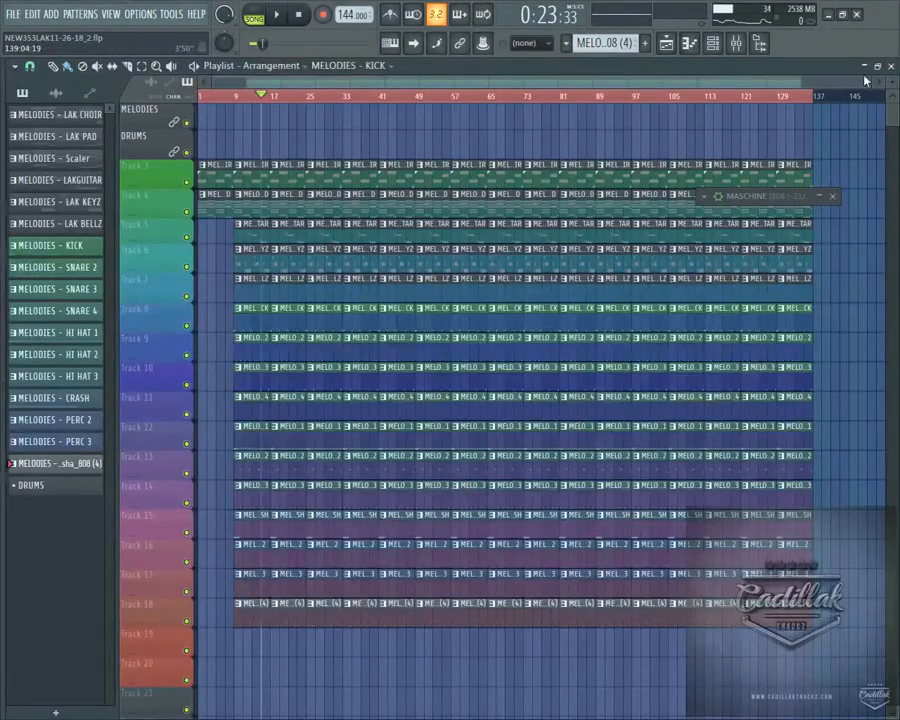
pyautogui.press('F6')
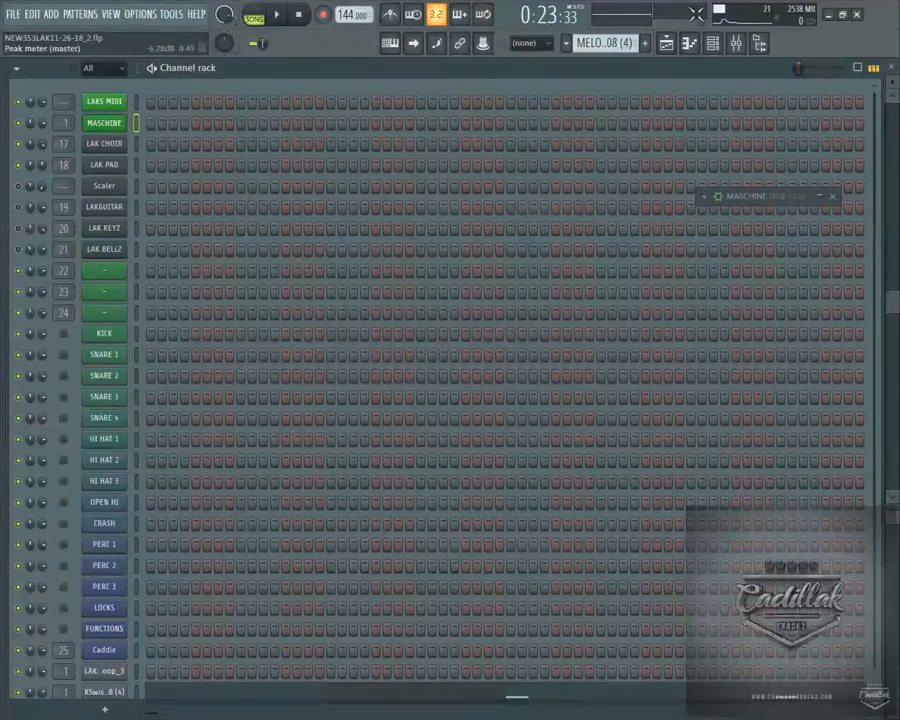
pyautogui.click(662, 50)
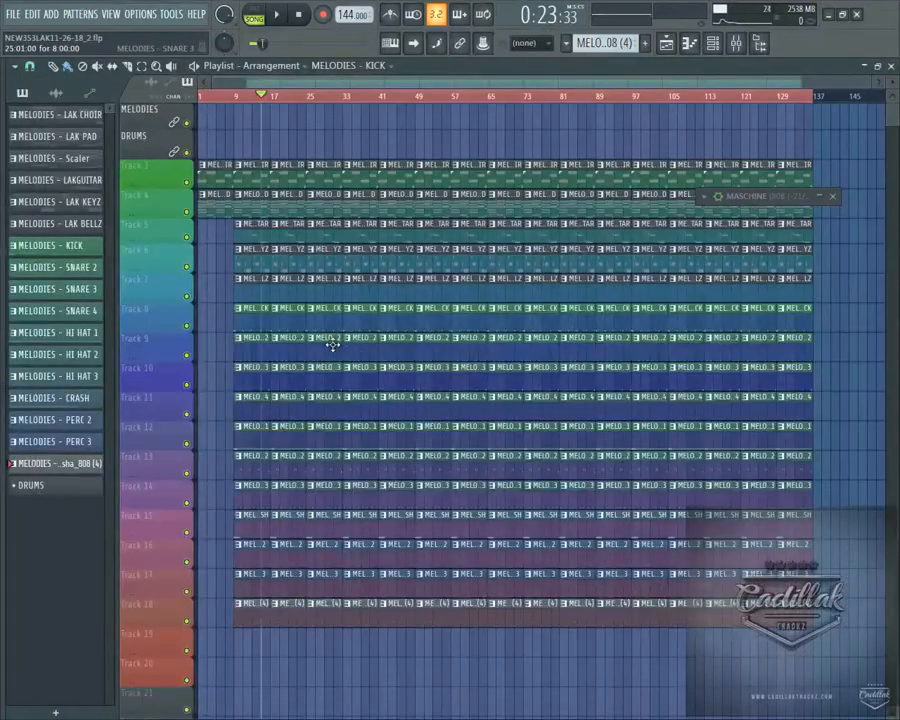
pyautogui.scroll(-3, 330, 340)
pyautogui.scroll(3, 336, 426)
pyautogui.click(690, 46)
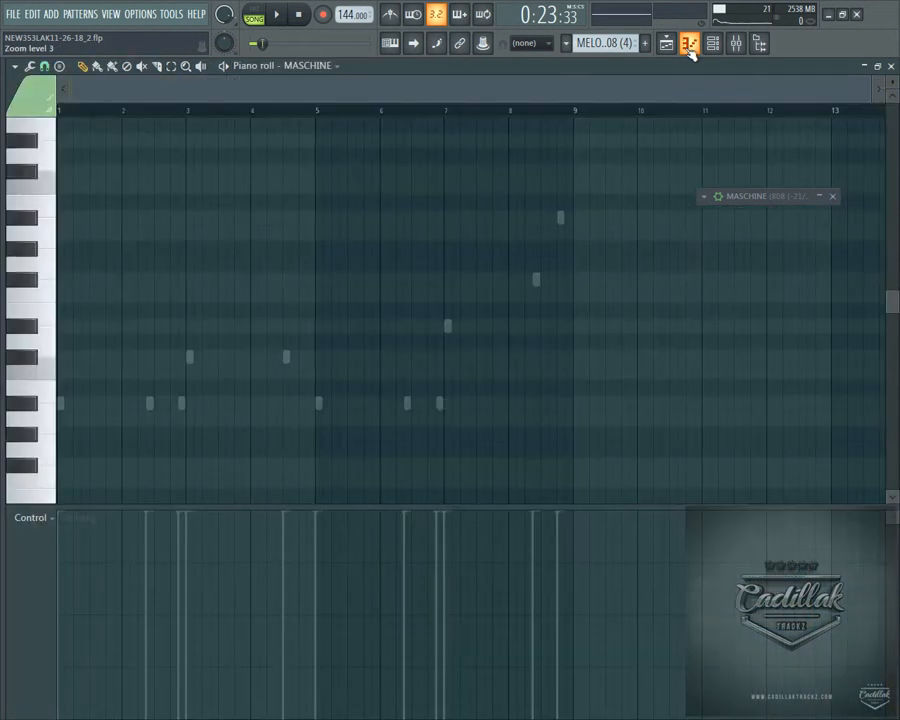
# - Restore MASCHINE and compare LAK'S KIT #205's Pattern 2 with Patterns 1 and 2 of LAK FX#41
pyautogui.doubleClick(760, 199)
pyautogui.moveTo(760, 199); pyautogui.dragTo(92, 58)
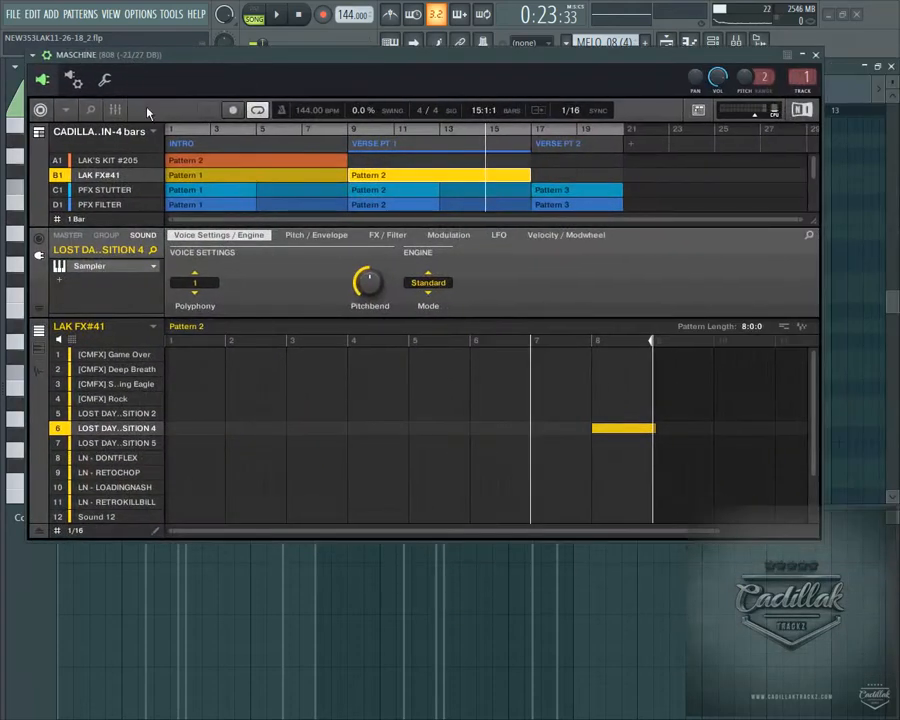
pyautogui.click(222, 161)
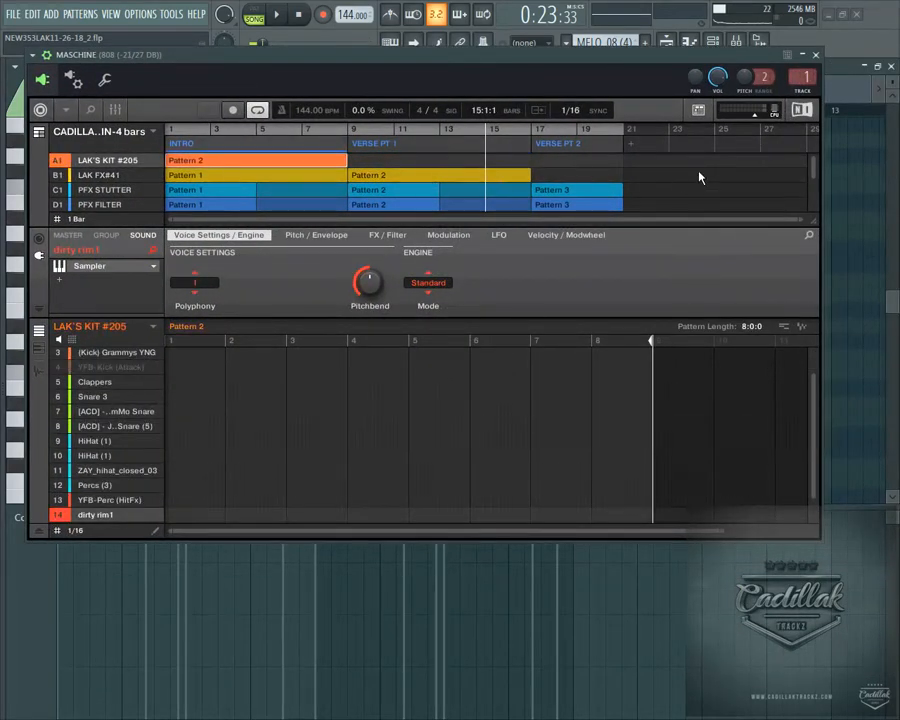
pyautogui.click(417, 183)
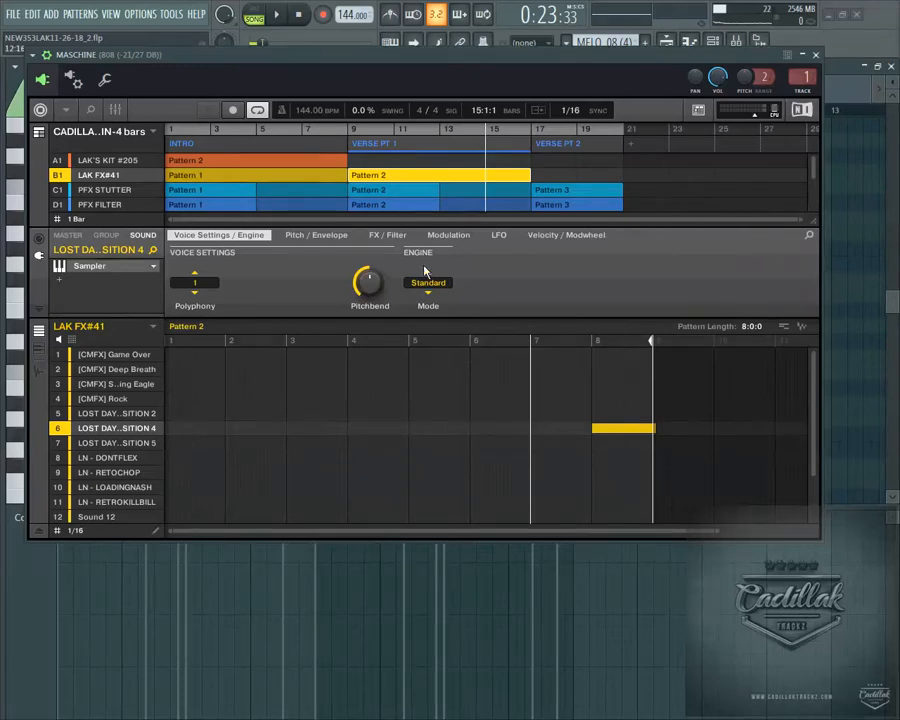
pyautogui.click(299, 179)
pyautogui.click(308, 164)
pyautogui.click(305, 177)
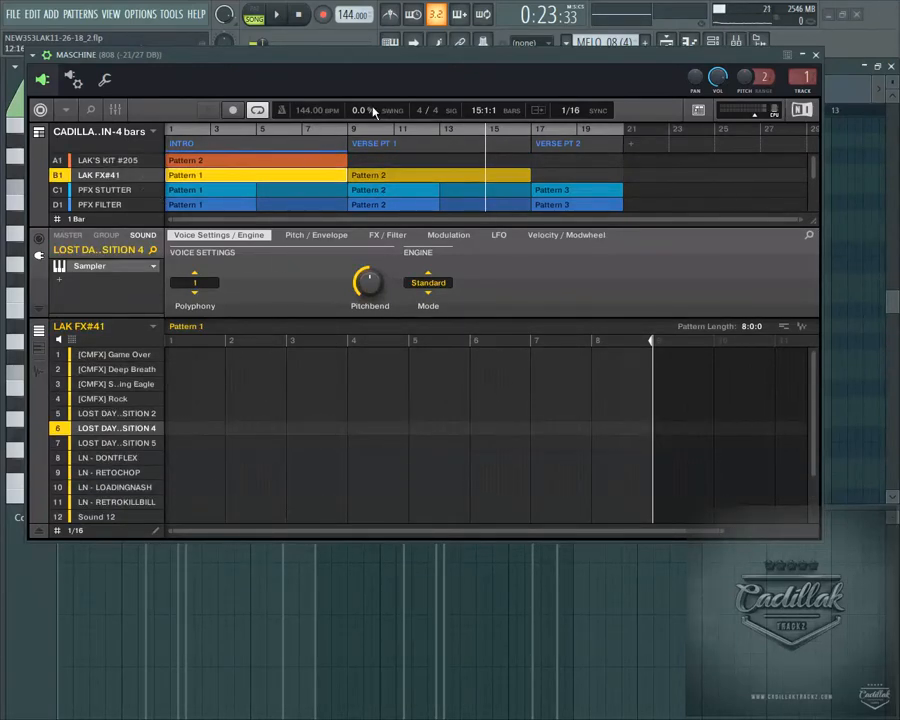
# - Move MASCHINE lower in the workspace and look through the PFX STUTTER, LAK FX#41 and LAK'S KIT #205 groups
pyautogui.moveTo(426, 66); pyautogui.dragTo(426, 201)
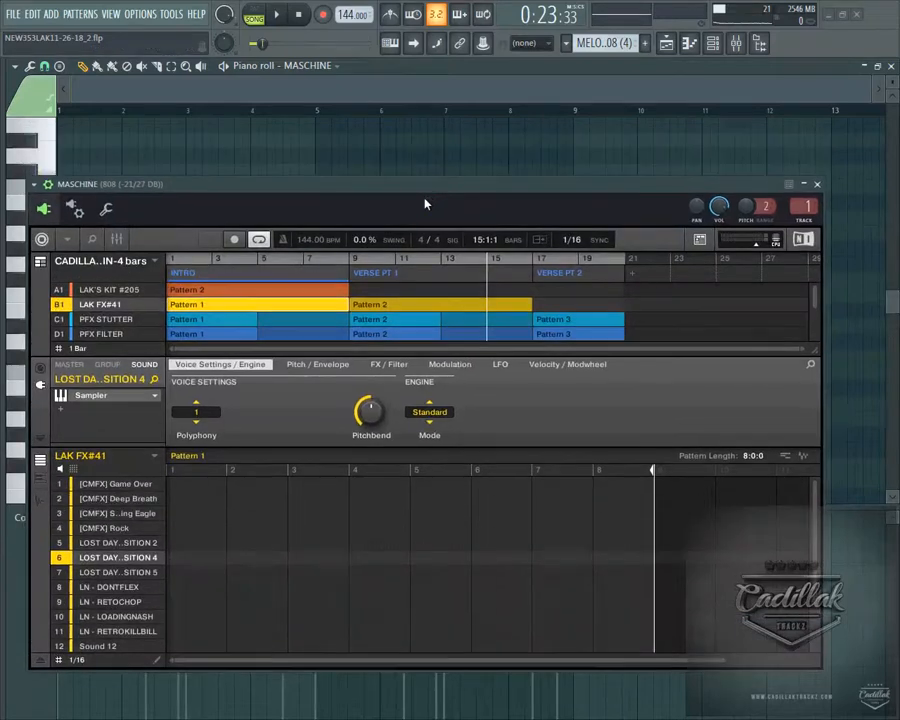
pyautogui.click(103, 319)
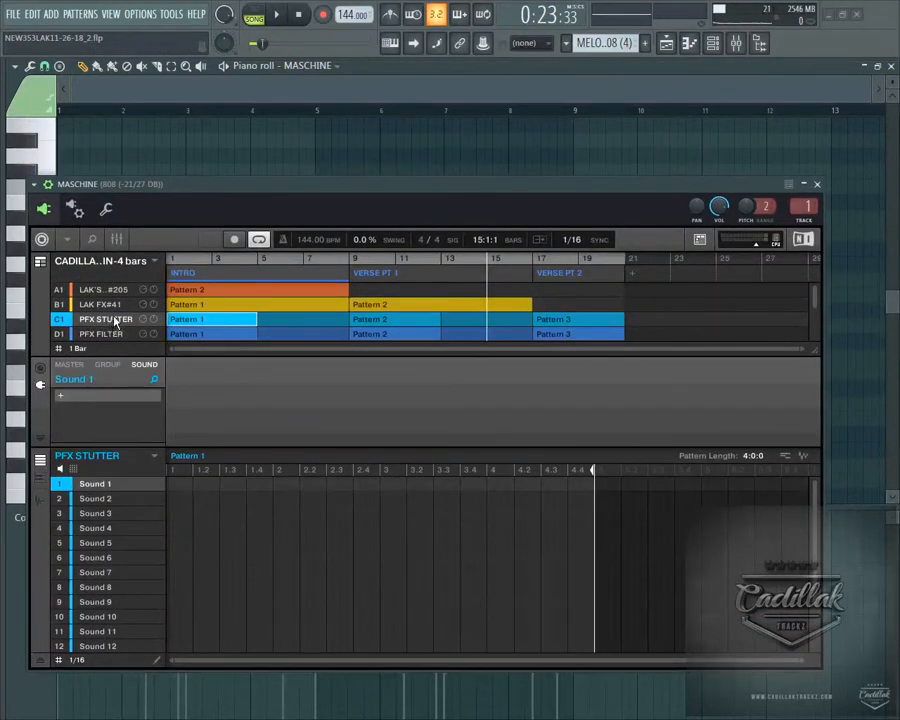
pyautogui.click(118, 304)
pyautogui.click(112, 292)
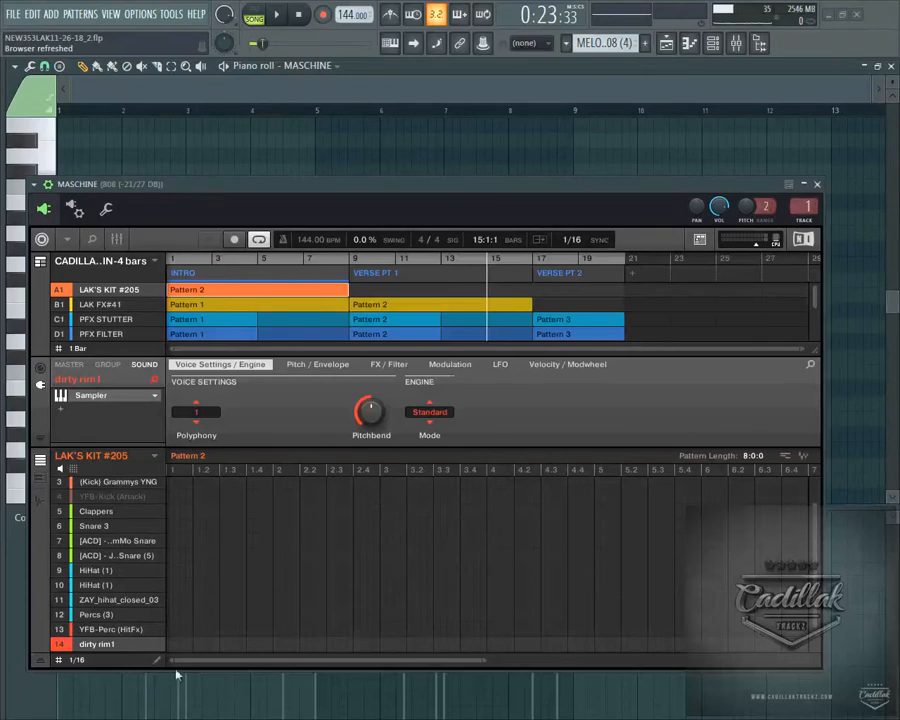
# - Audition the snare and hi-hat sounds of the LAK'S KIT #205 group, ending on HiHat (1) in slot 10
pyautogui.moveTo(250, 190); pyautogui.dragTo(306, 200)
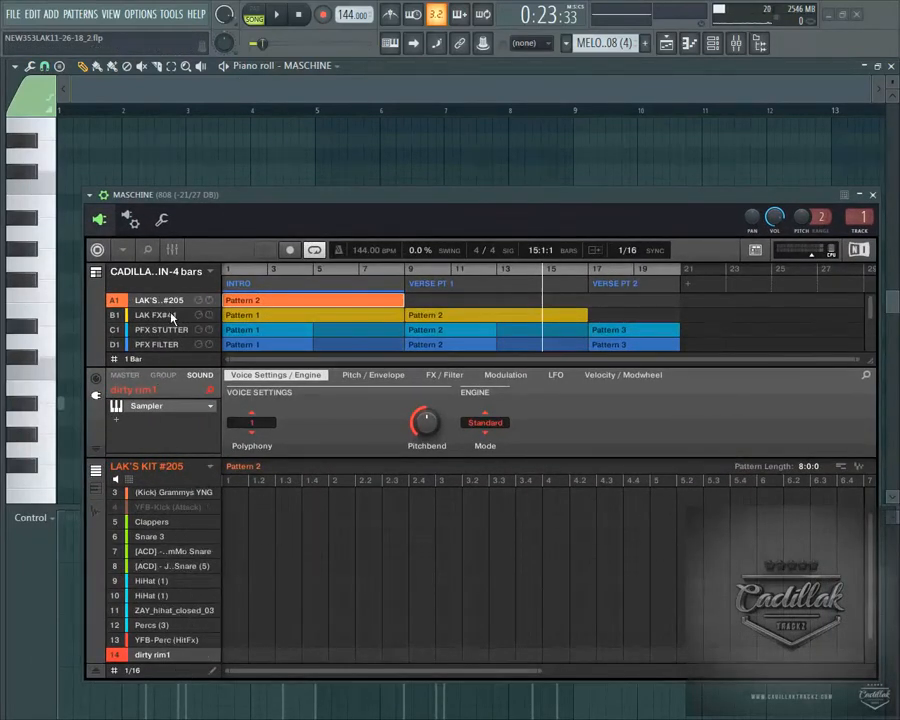
pyautogui.click(151, 551)
pyautogui.click(154, 595)
pyautogui.click(157, 611)
pyautogui.click(164, 551)
pyautogui.click(165, 609)
pyautogui.click(166, 538)
pyautogui.click(155, 551)
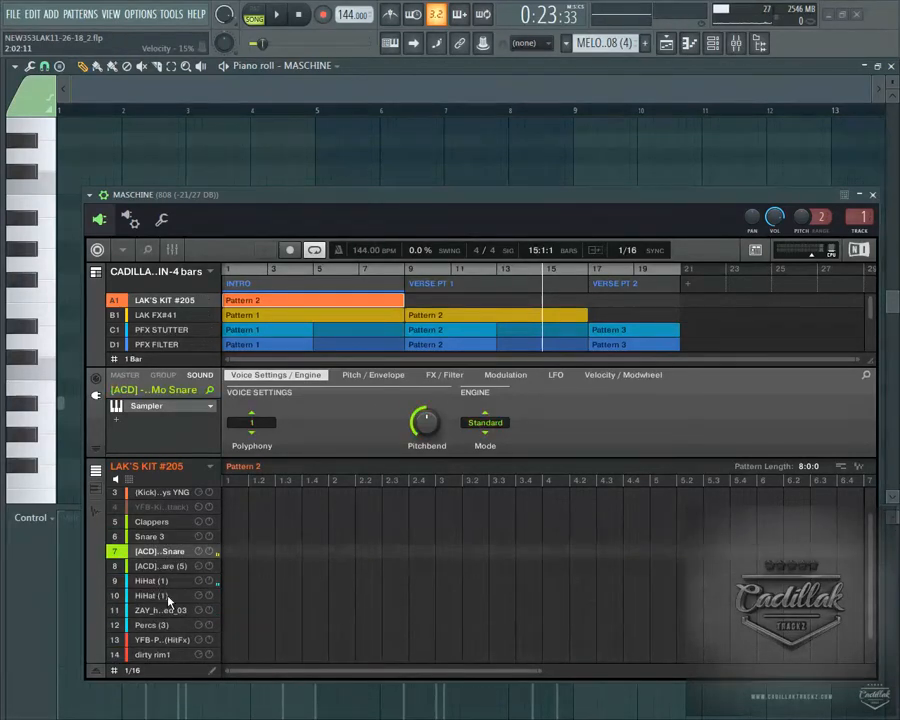
pyautogui.click(155, 595)
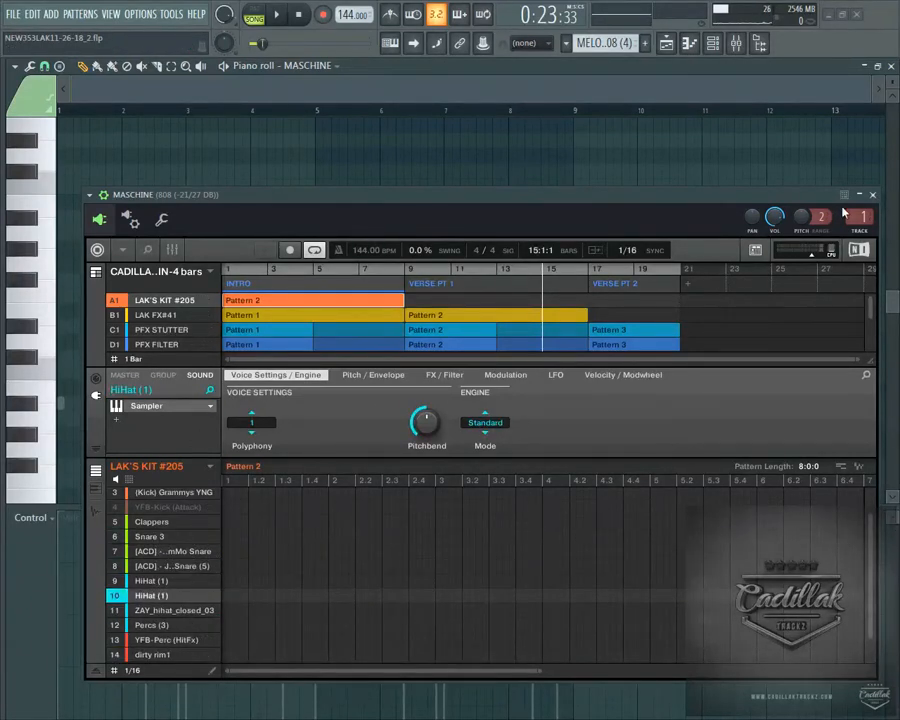
# - Close MASCHINE and the piano roll, look over the mixer and the channel rack's channels, and return to the playlist
pyautogui.click(872, 195)
pyautogui.click(892, 67)
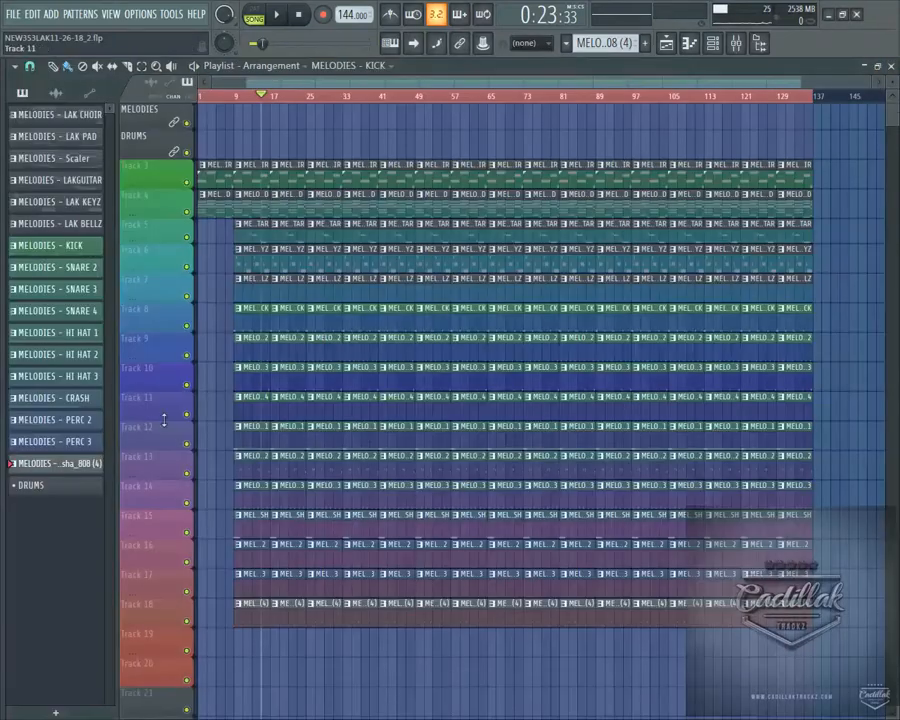
pyautogui.click(667, 44)
pyautogui.click(689, 44)
pyautogui.click(712, 45)
pyautogui.click(736, 42)
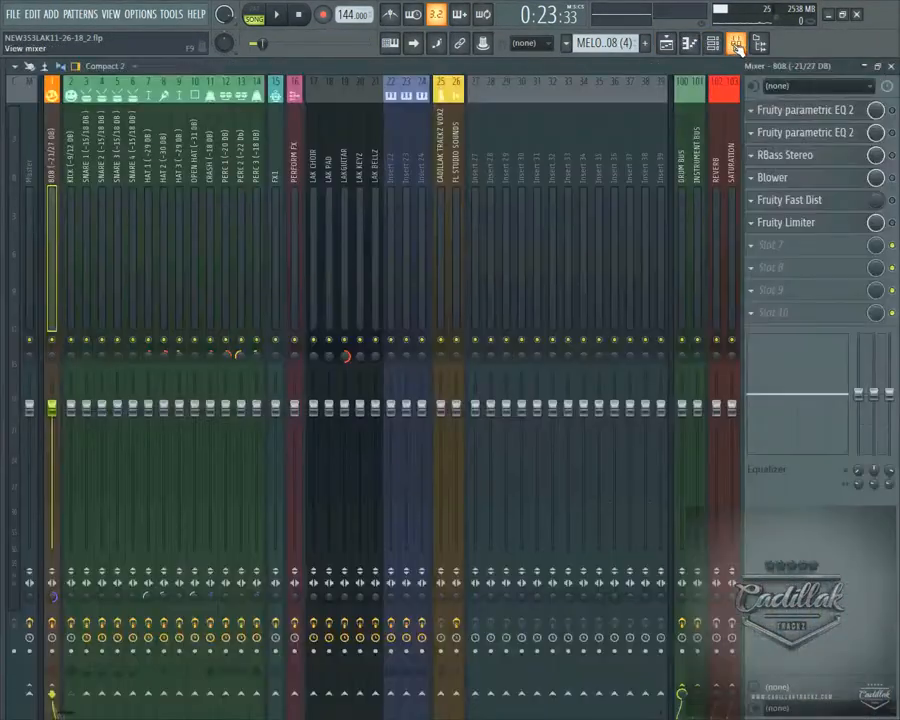
pyautogui.click(736, 42)
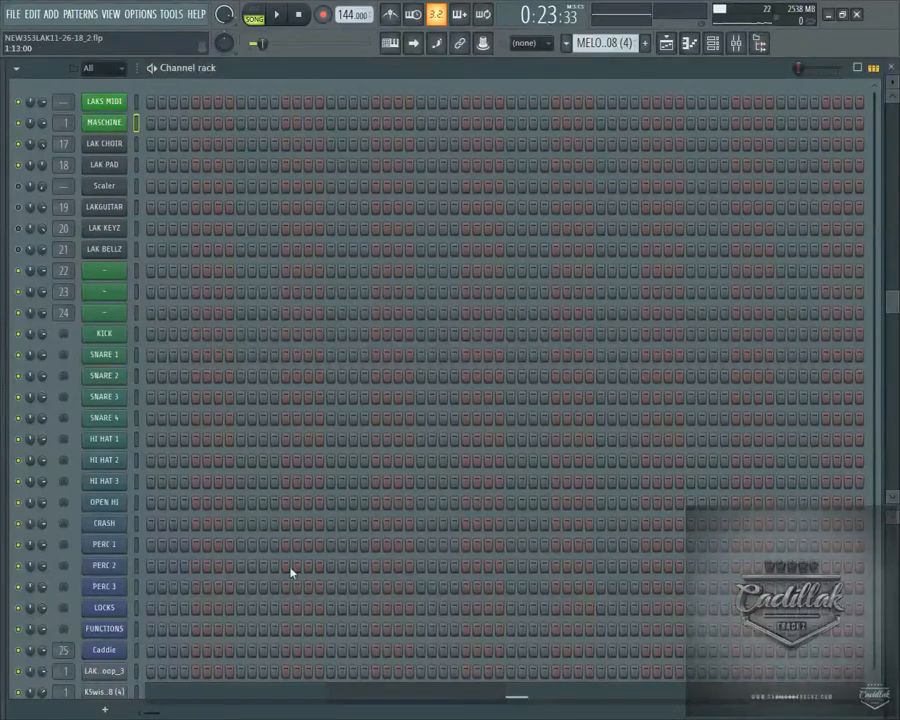
pyautogui.scroll(-1, 195, 408)
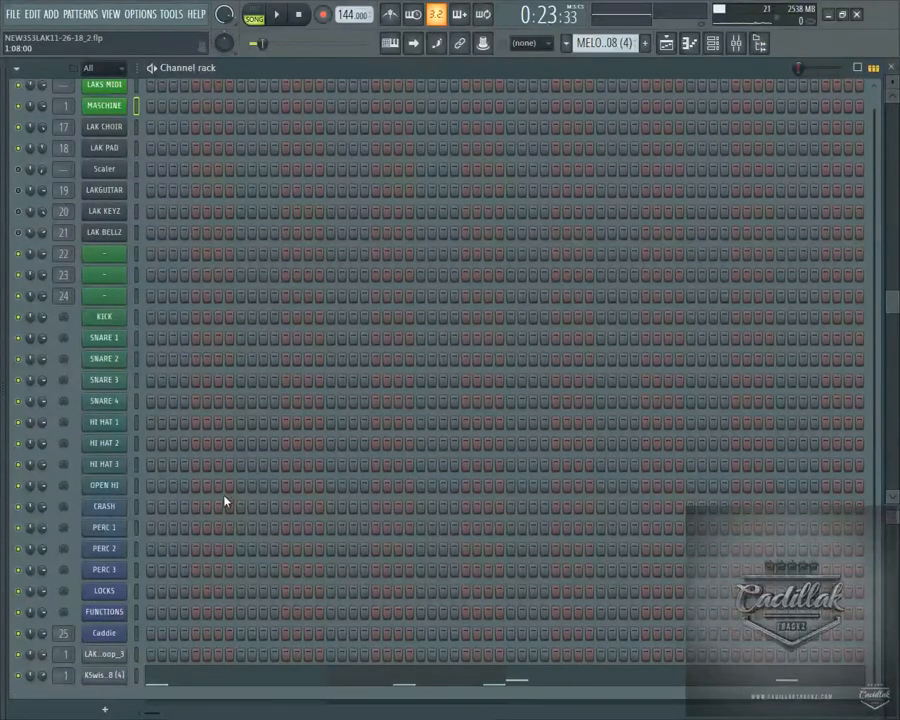
pyautogui.click(666, 44)
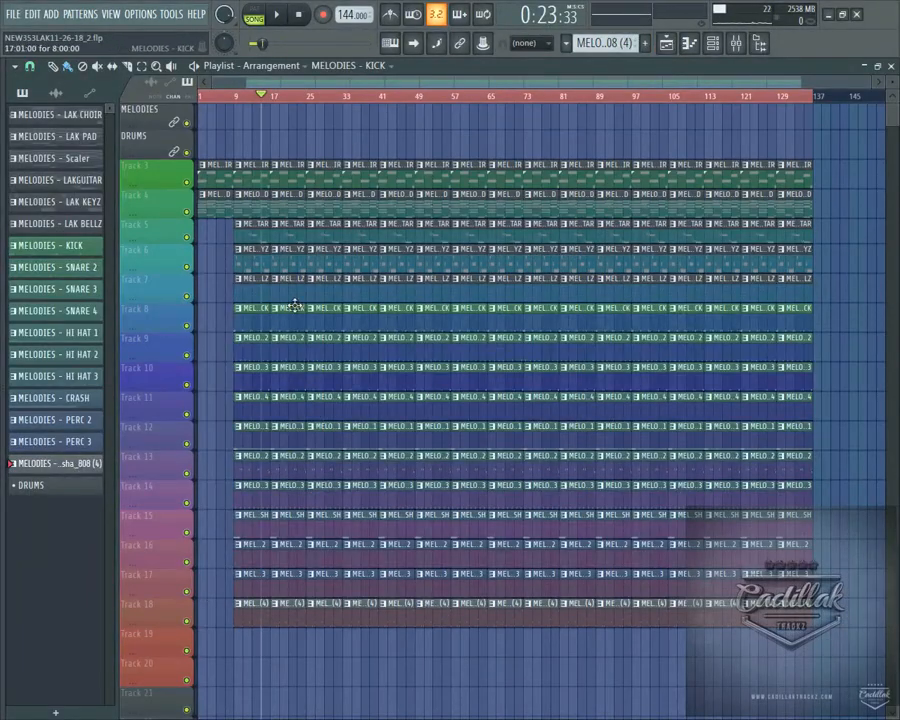
# - Inspect the effect chains of the melodic mixer tracks, including LAK CHOIR, LAK PAD, LAK KEYZ and LAK BELLZ
pyautogui.click(734, 44)
pyautogui.click(325, 177)
pyautogui.click(313, 241)
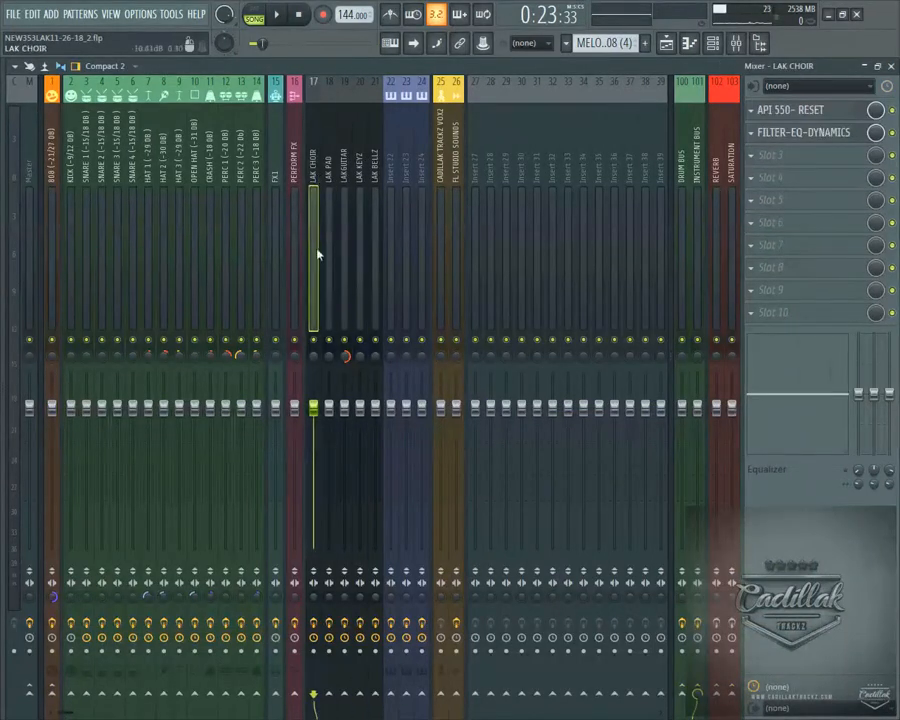
pyautogui.click(378, 162)
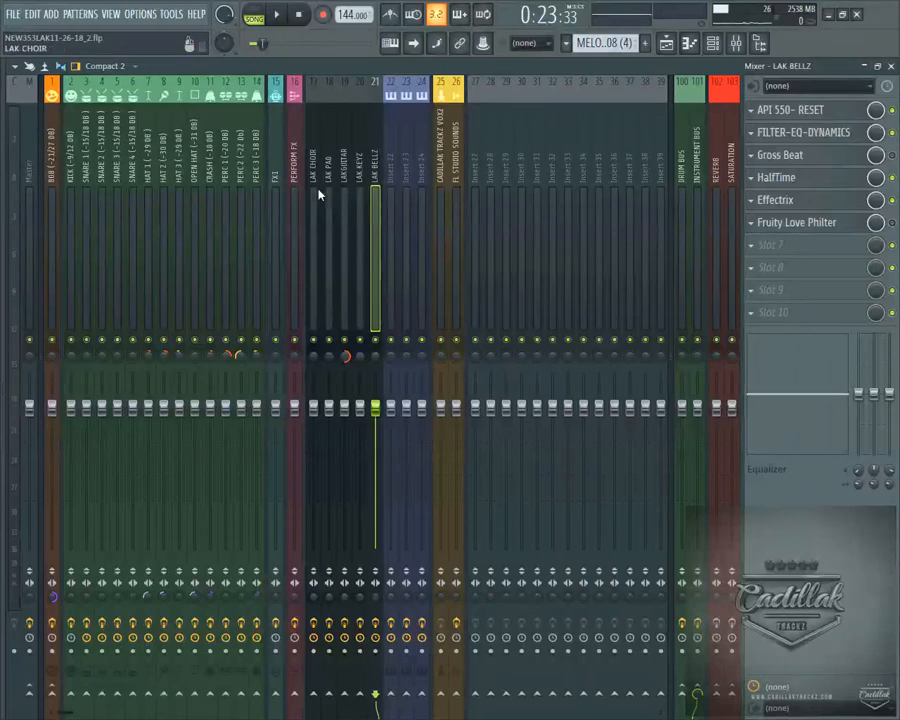
pyautogui.click(360, 158)
pyautogui.click(327, 160)
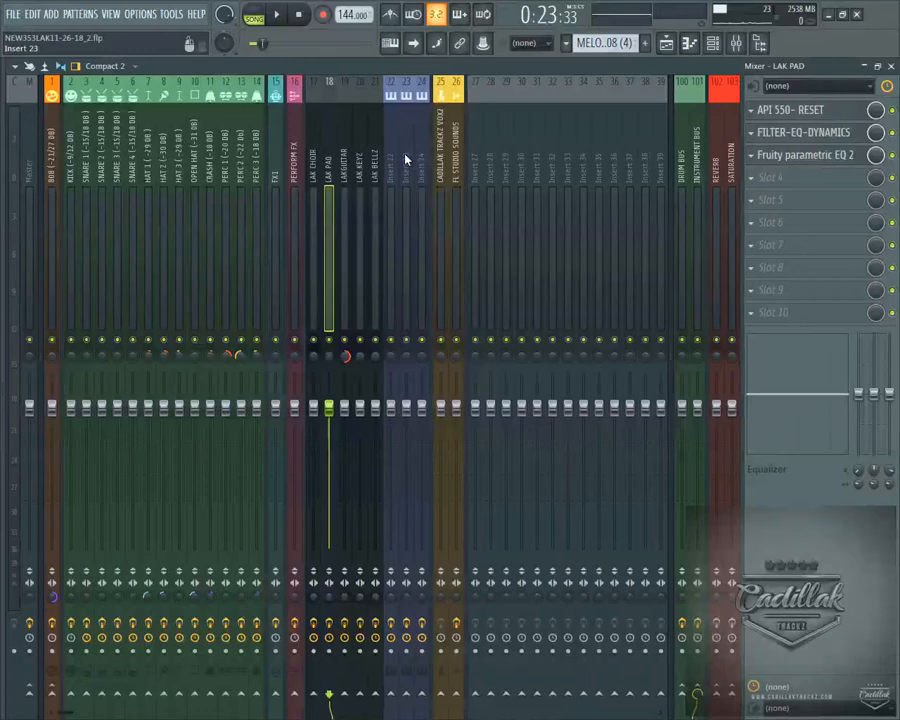
pyautogui.click(386, 177)
pyautogui.click(328, 178)
pyautogui.click(314, 188)
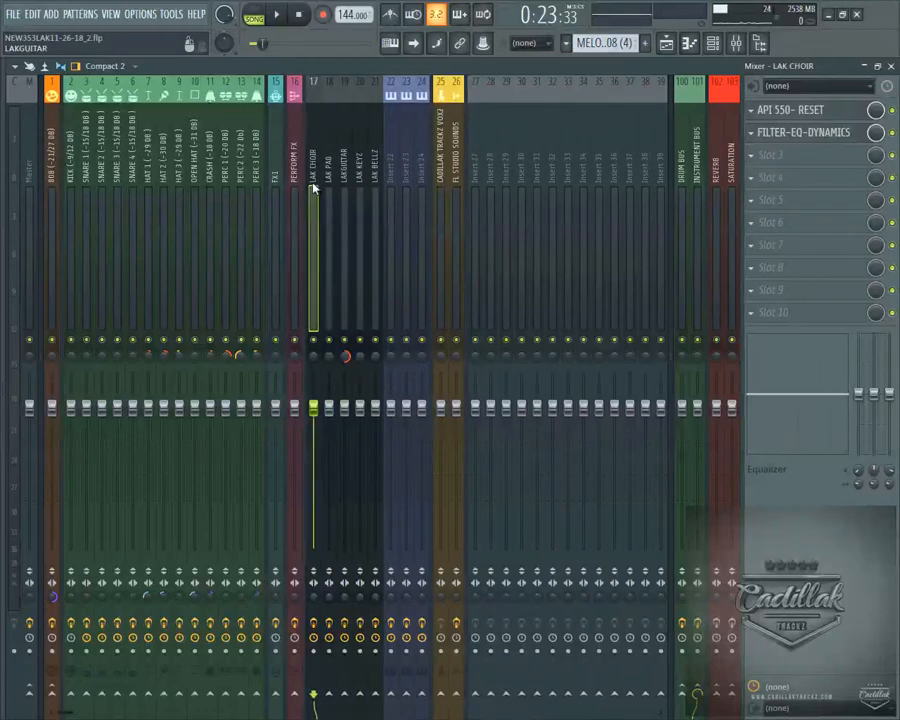
# - Inspect the drum mixer tracks from the kick and snares to PERC 1 and PERC 3
pyautogui.click(256, 180)
pyautogui.click(98, 186)
pyautogui.click(70, 185)
pyautogui.click(228, 180)
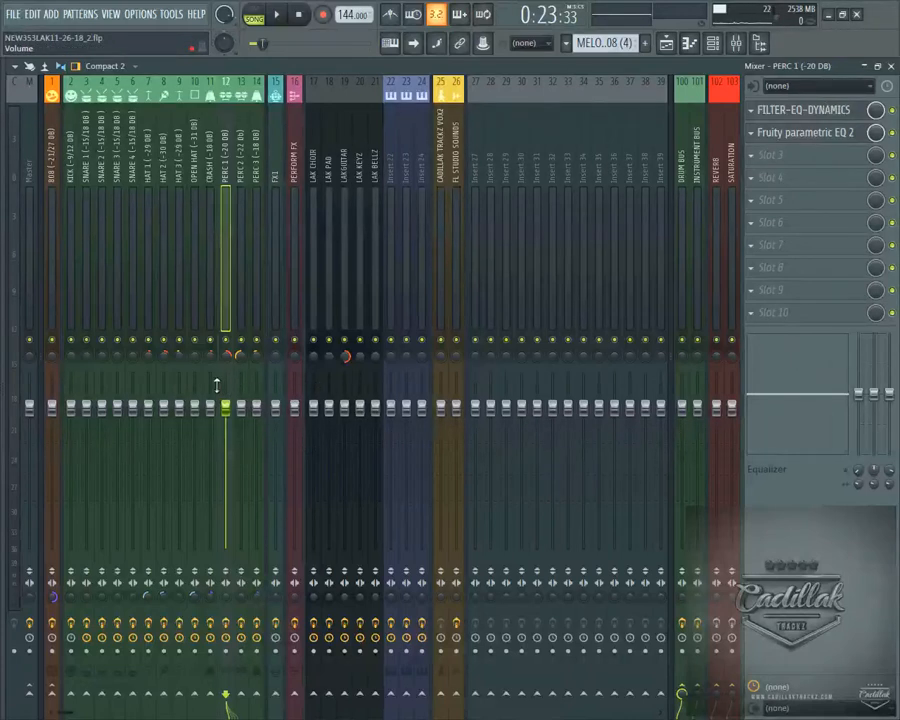
# - Return to the playlist, play the arrangement from about bar 14, and stop playback
pyautogui.press('F5')
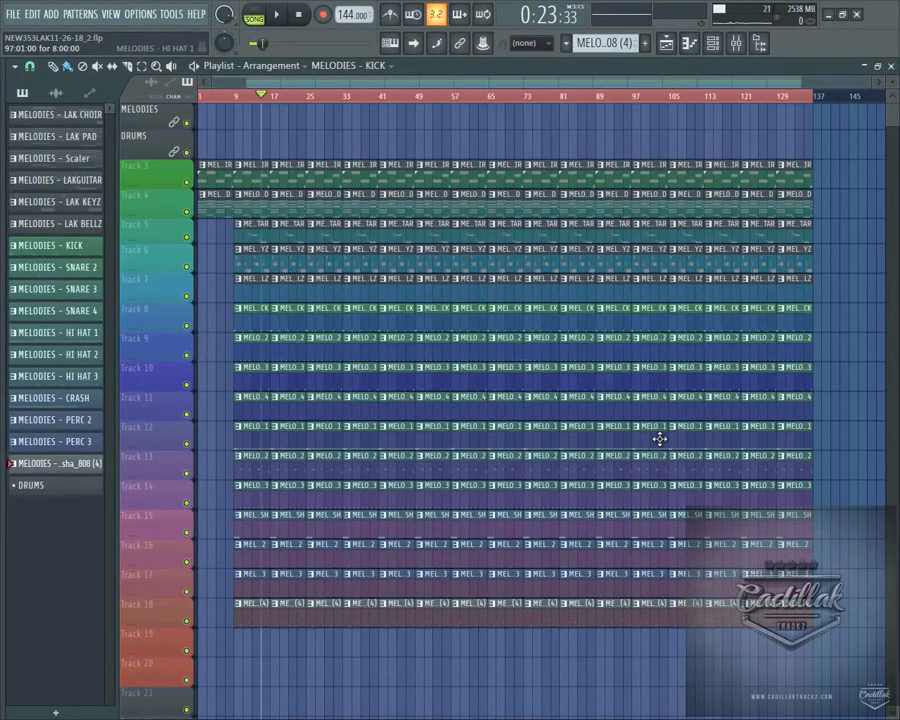
pyautogui.click(277, 16)
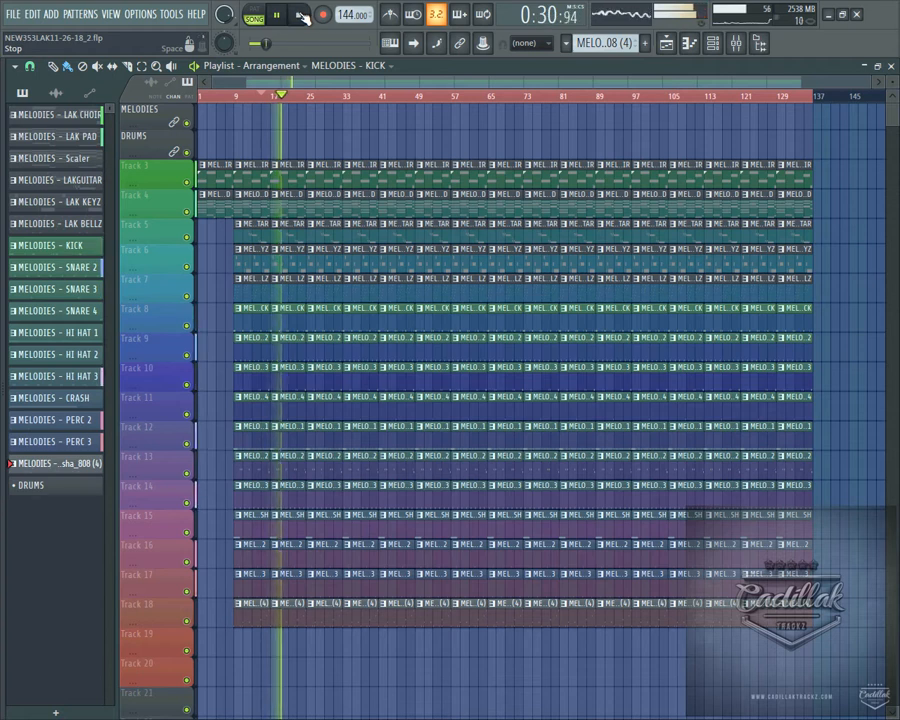
pyautogui.click(300, 16)
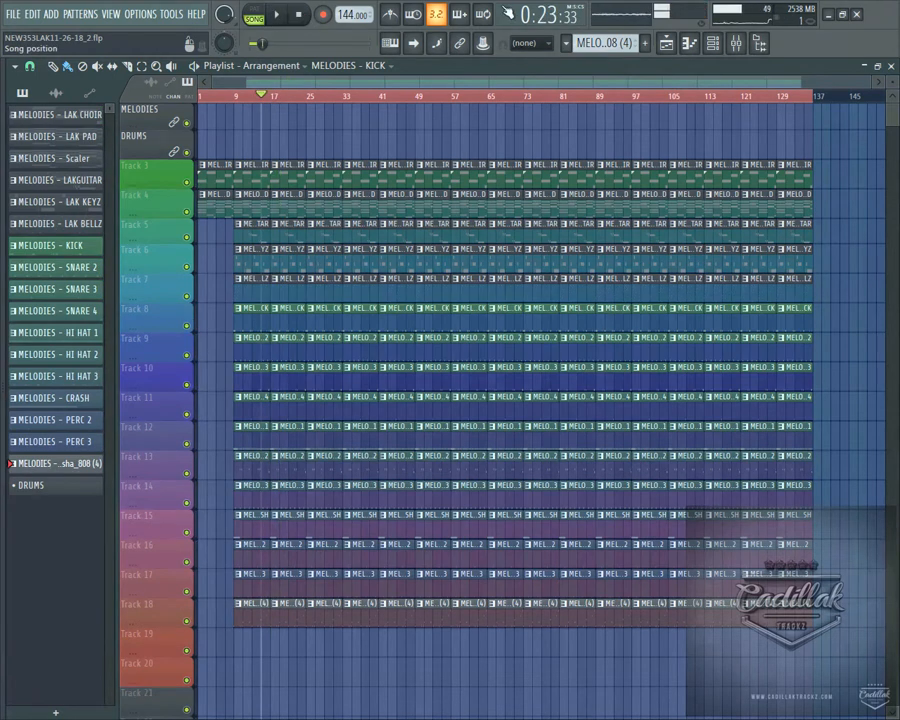